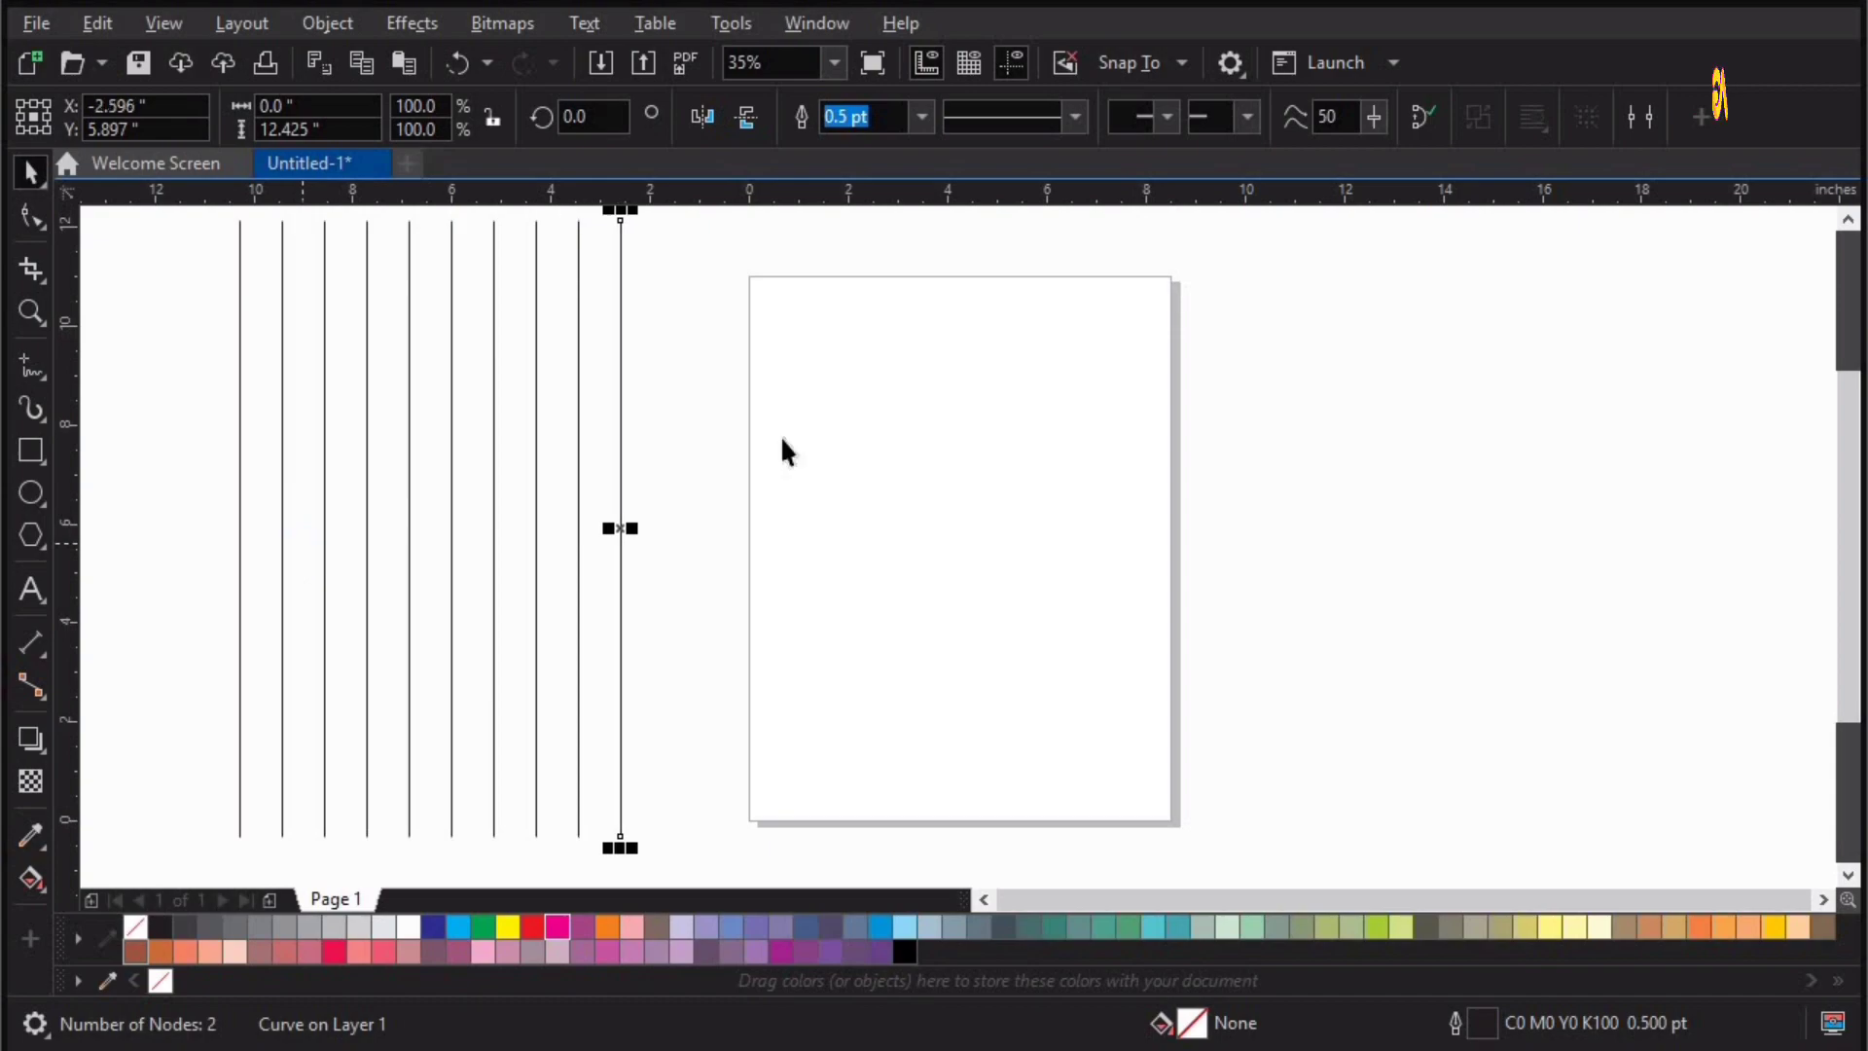
- Move the ten vertical lines together to the empty area beyond the page's upper-left corner, centred at about X -34.66, Y 16.009 inches
{"action": "scroll", "coordinate": [780, 435], "scroll_direction": "down", "scroll_amount": 4}
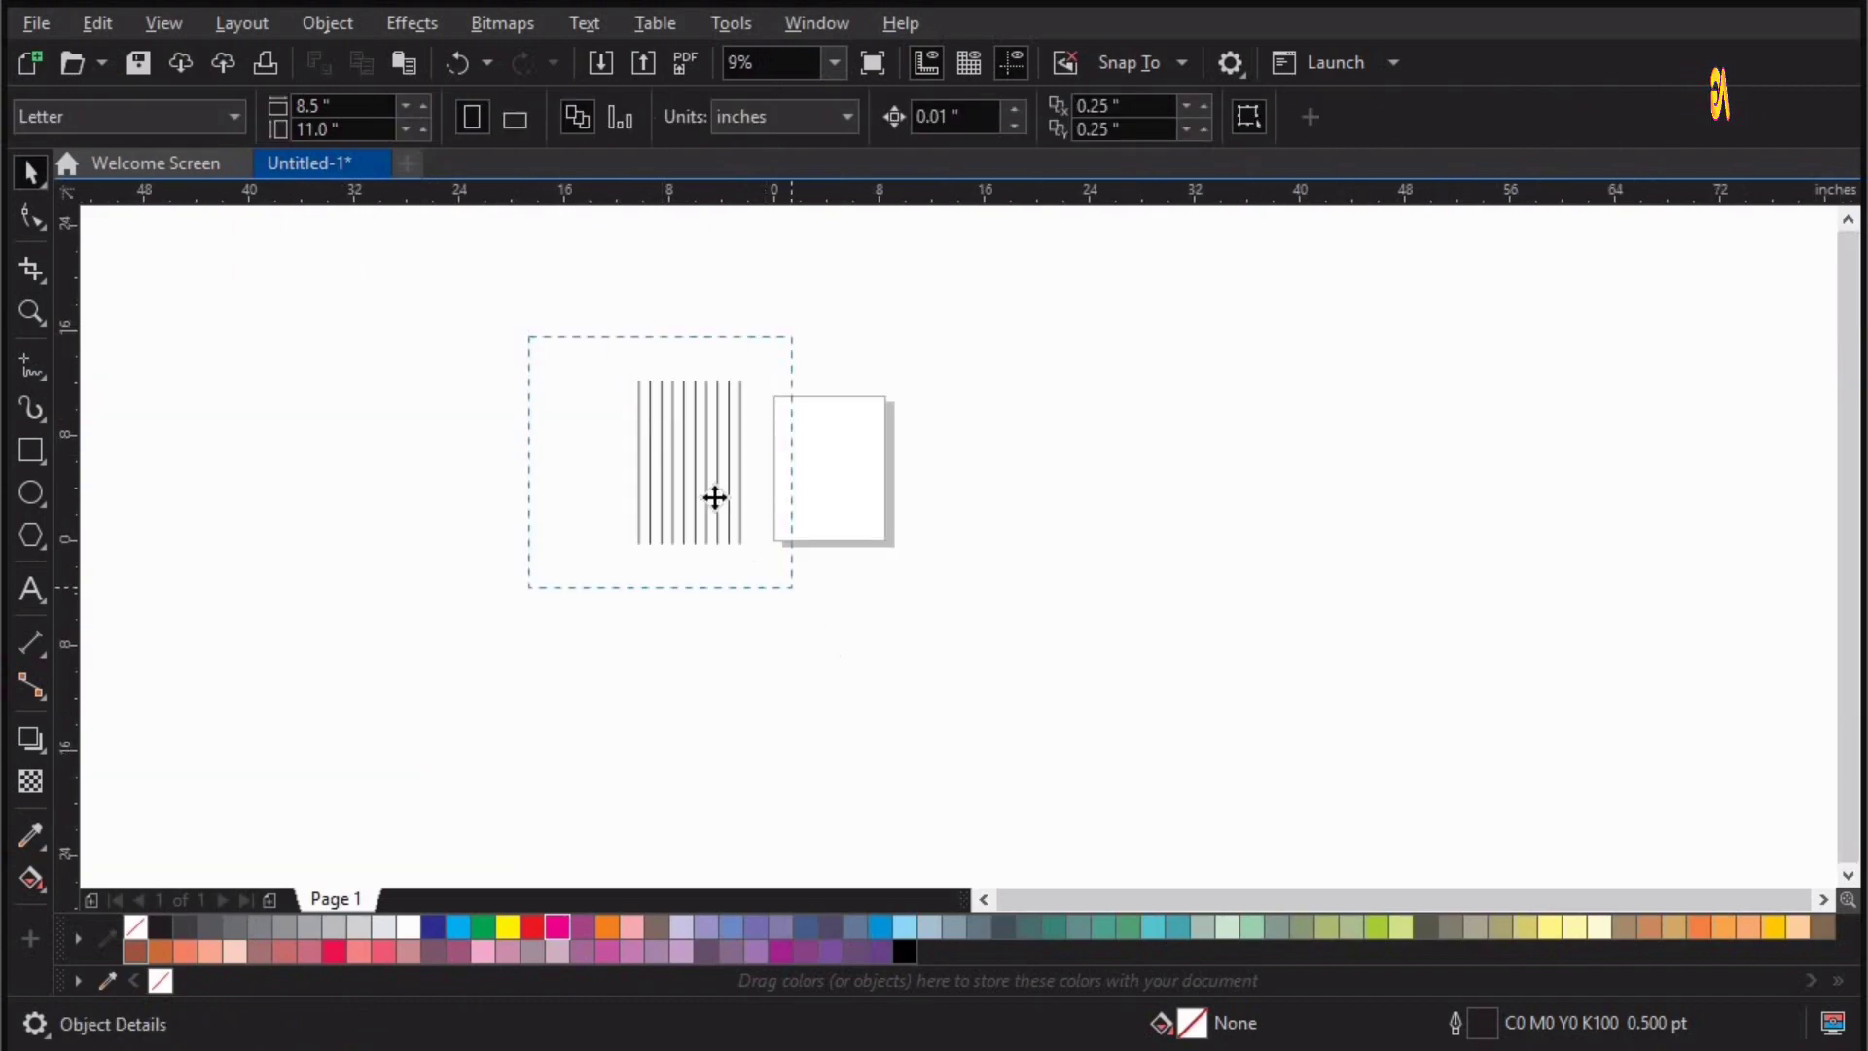
{"action": "left_click_drag", "start_coordinate": [715, 497], "coordinate": [699, 470]}
{"action": "left_click_drag", "start_coordinate": [378, 336], "coordinate": [321, 334]}
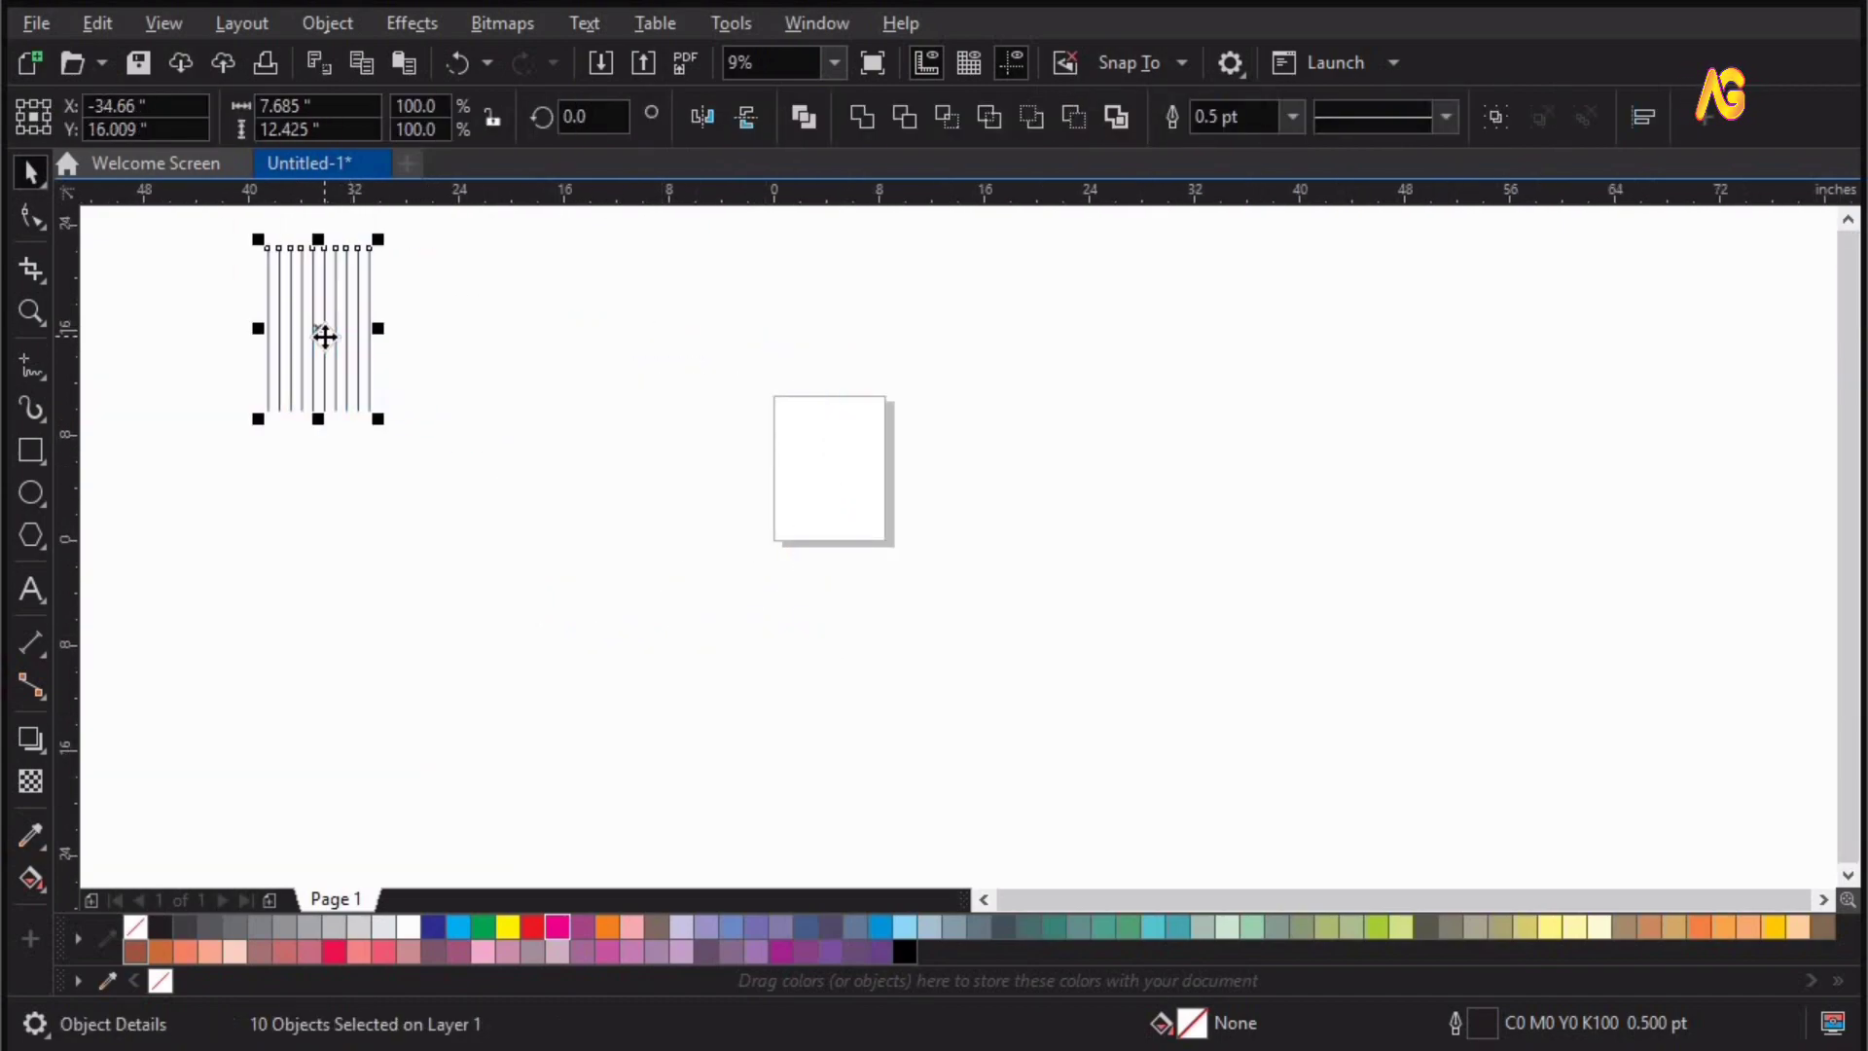
- Add a copy of the ten vertical lines rotated to 270° about the same centre, forming a square line grid
{"action": "key", "text": "shift+F2"}
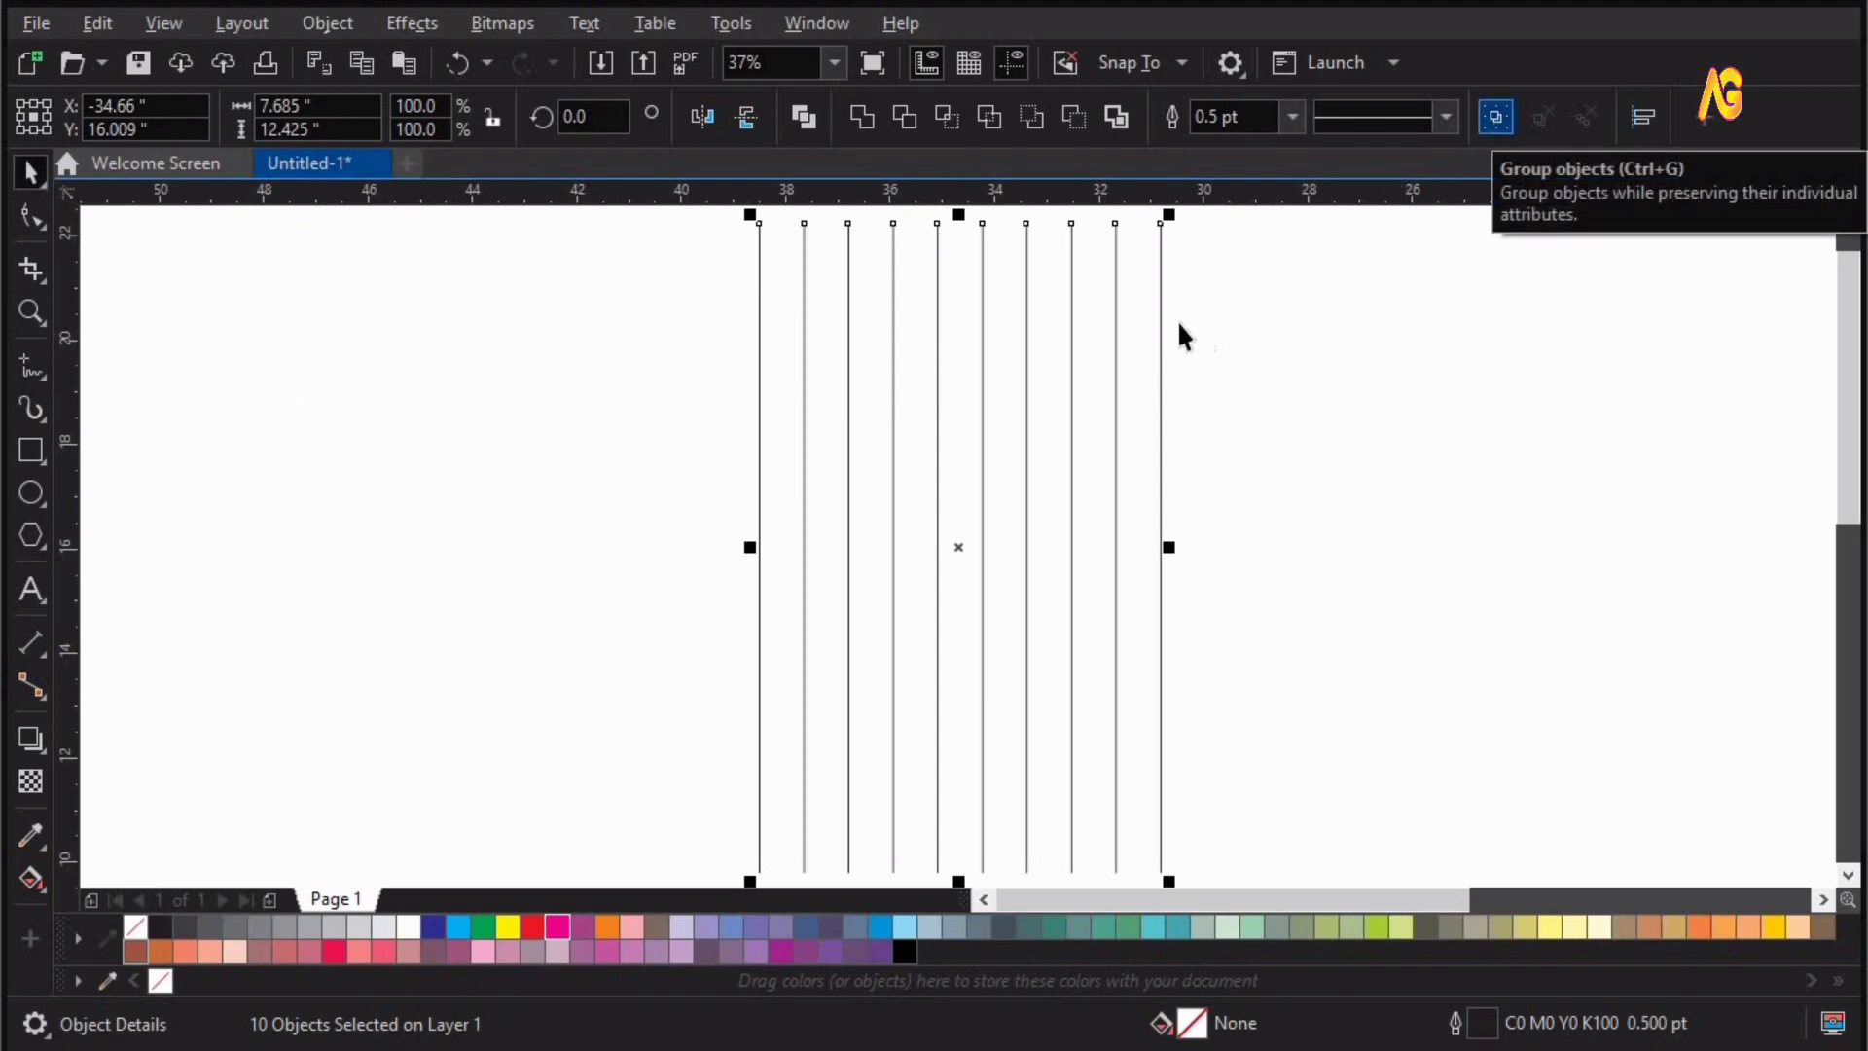
{"action": "left_click", "coordinate": [1181, 231]}
{"action": "left_click_drag", "start_coordinate": [1181, 220], "coordinate": [1357, 739]}
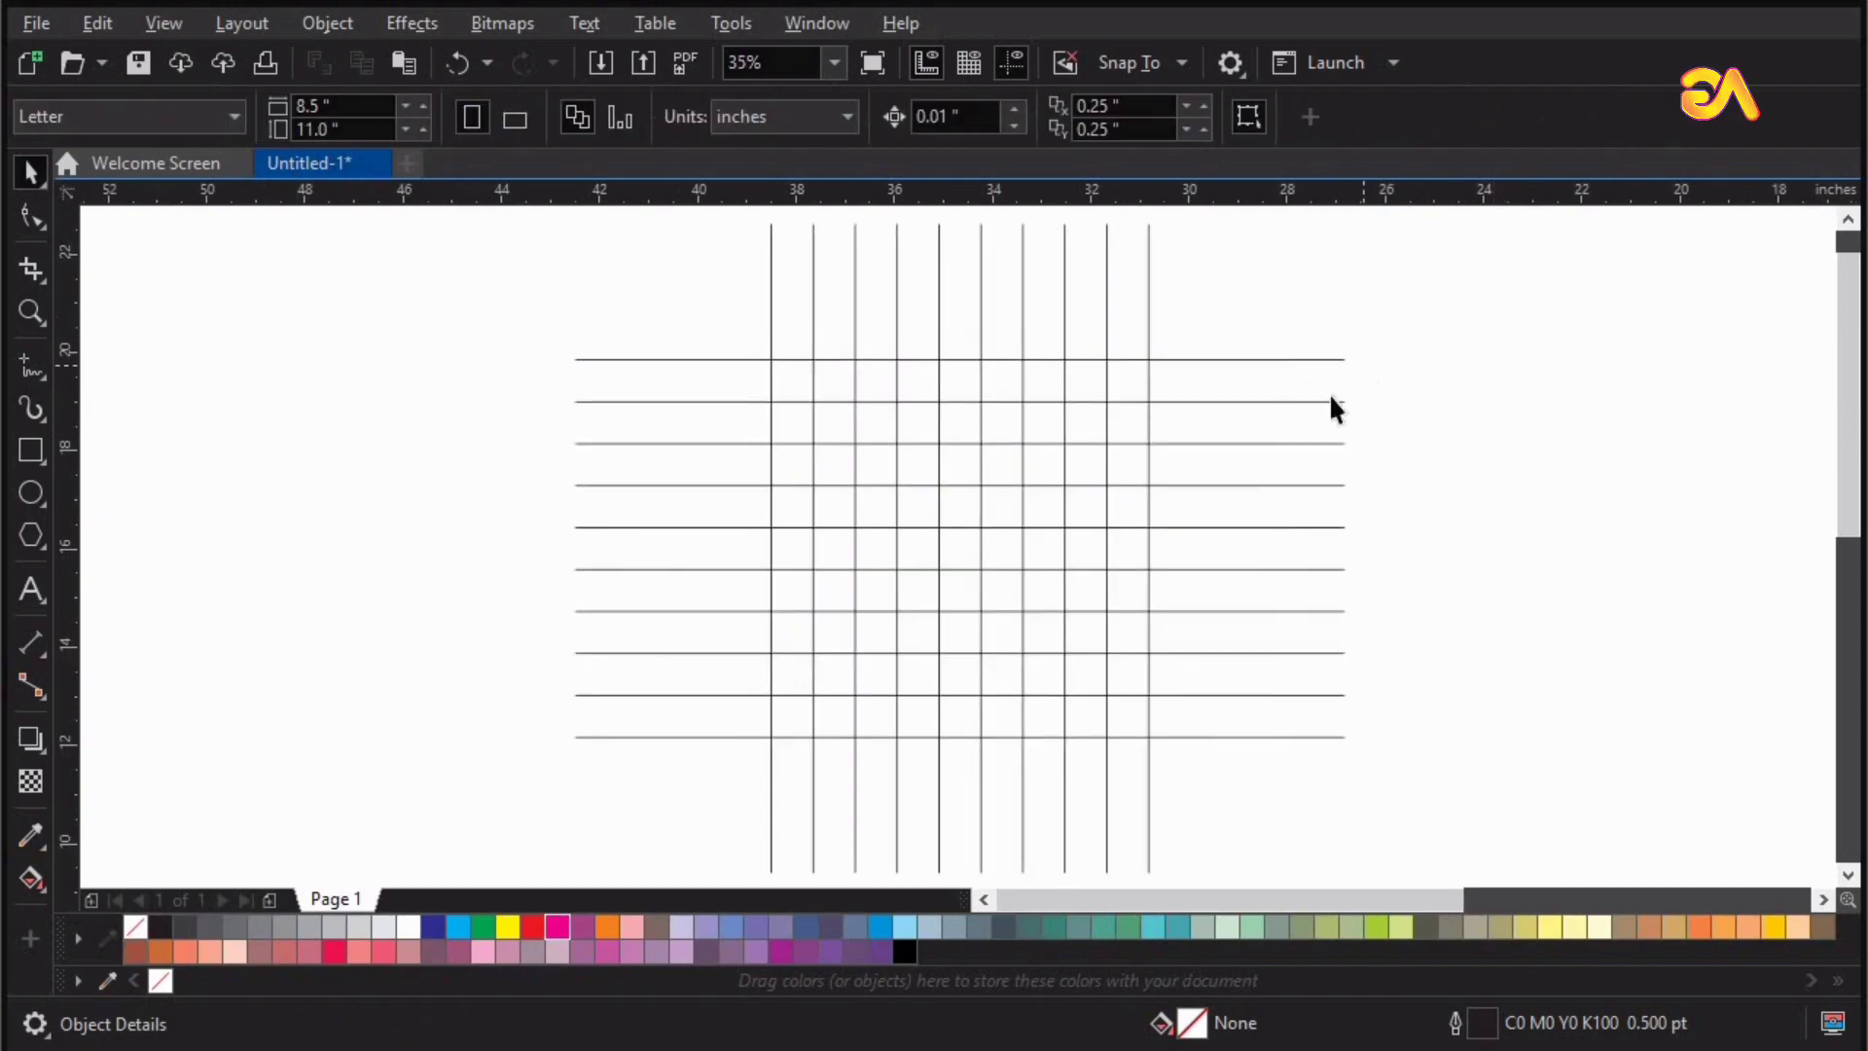
- Group the four uppermost horizontal lines of the grid
{"action": "left_click_drag", "start_coordinate": [1381, 494], "coordinate": [1387, 500]}
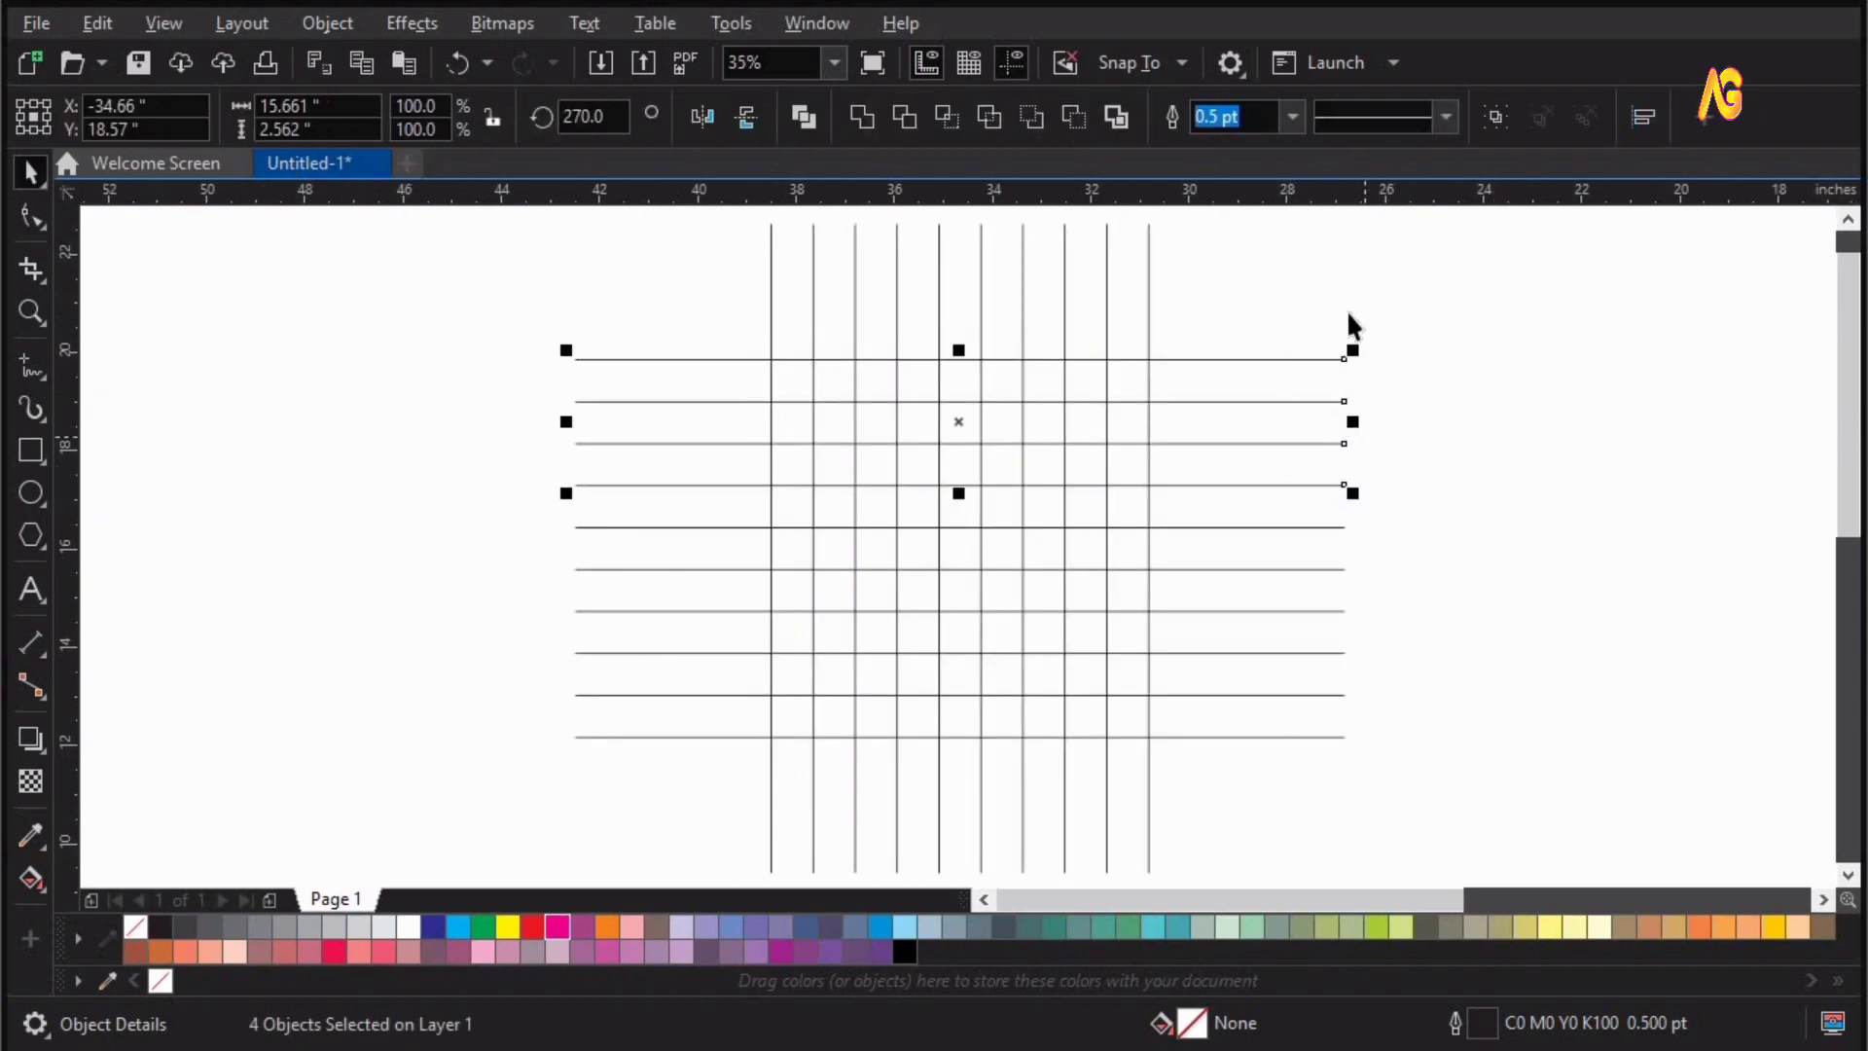
{"action": "left_click", "coordinate": [1494, 117]}
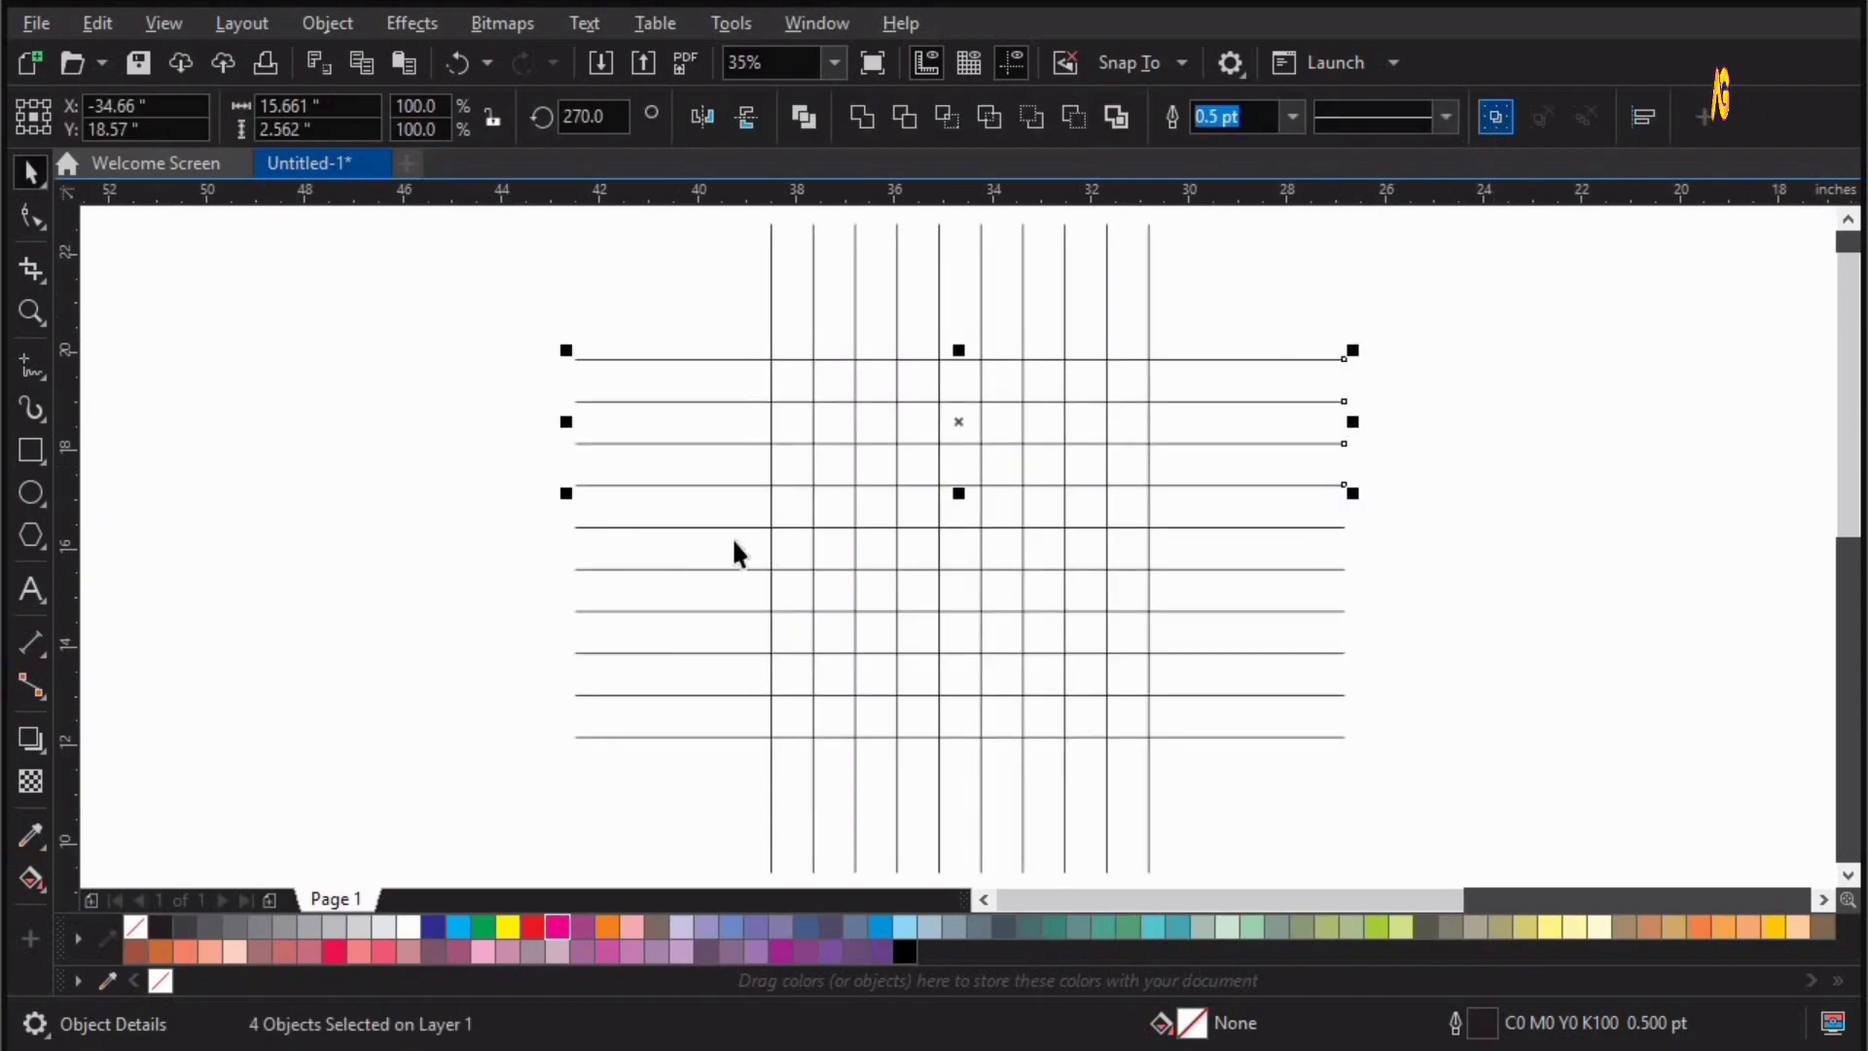
{"action": "left_click", "coordinate": [584, 488]}
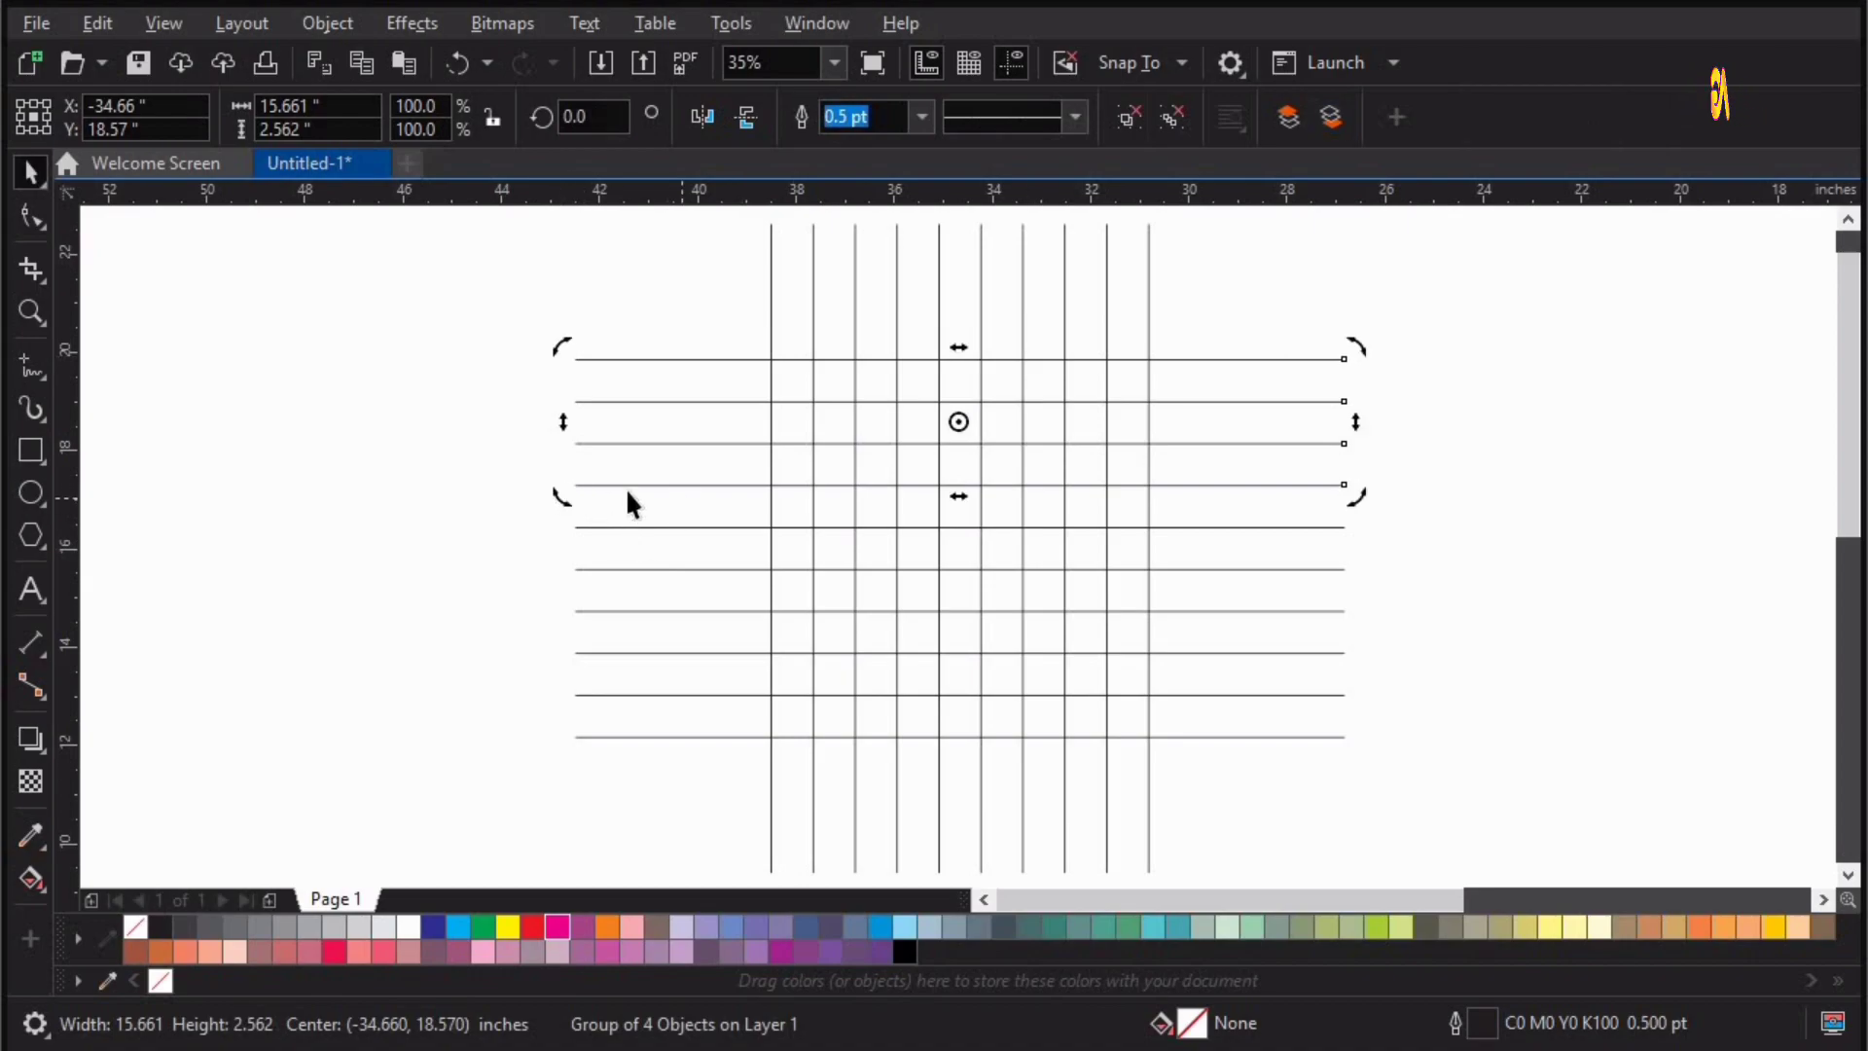
- Duplicate the group of four horizontal lines in place and rotate one set to 45° across the grid
{"action": "left_click", "coordinate": [115, 29]}
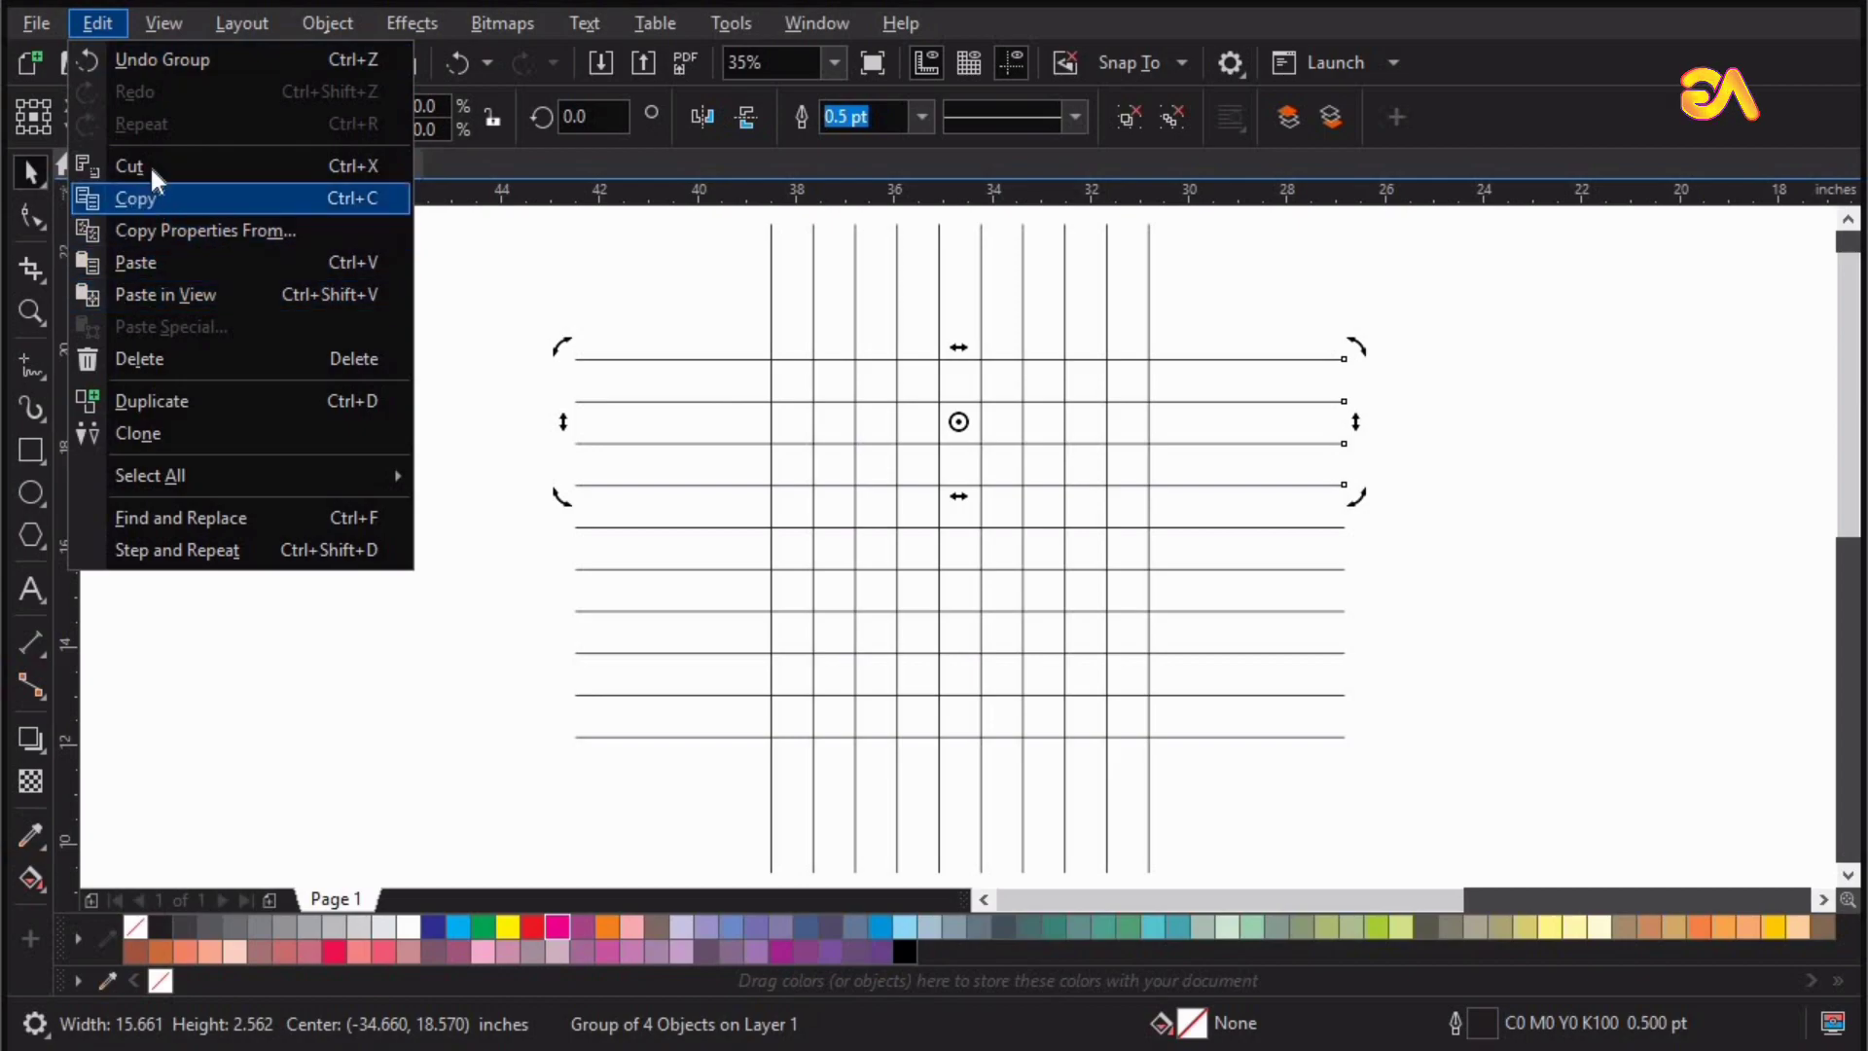
{"action": "left_click", "coordinate": [148, 198]}
{"action": "left_click", "coordinate": [97, 22]}
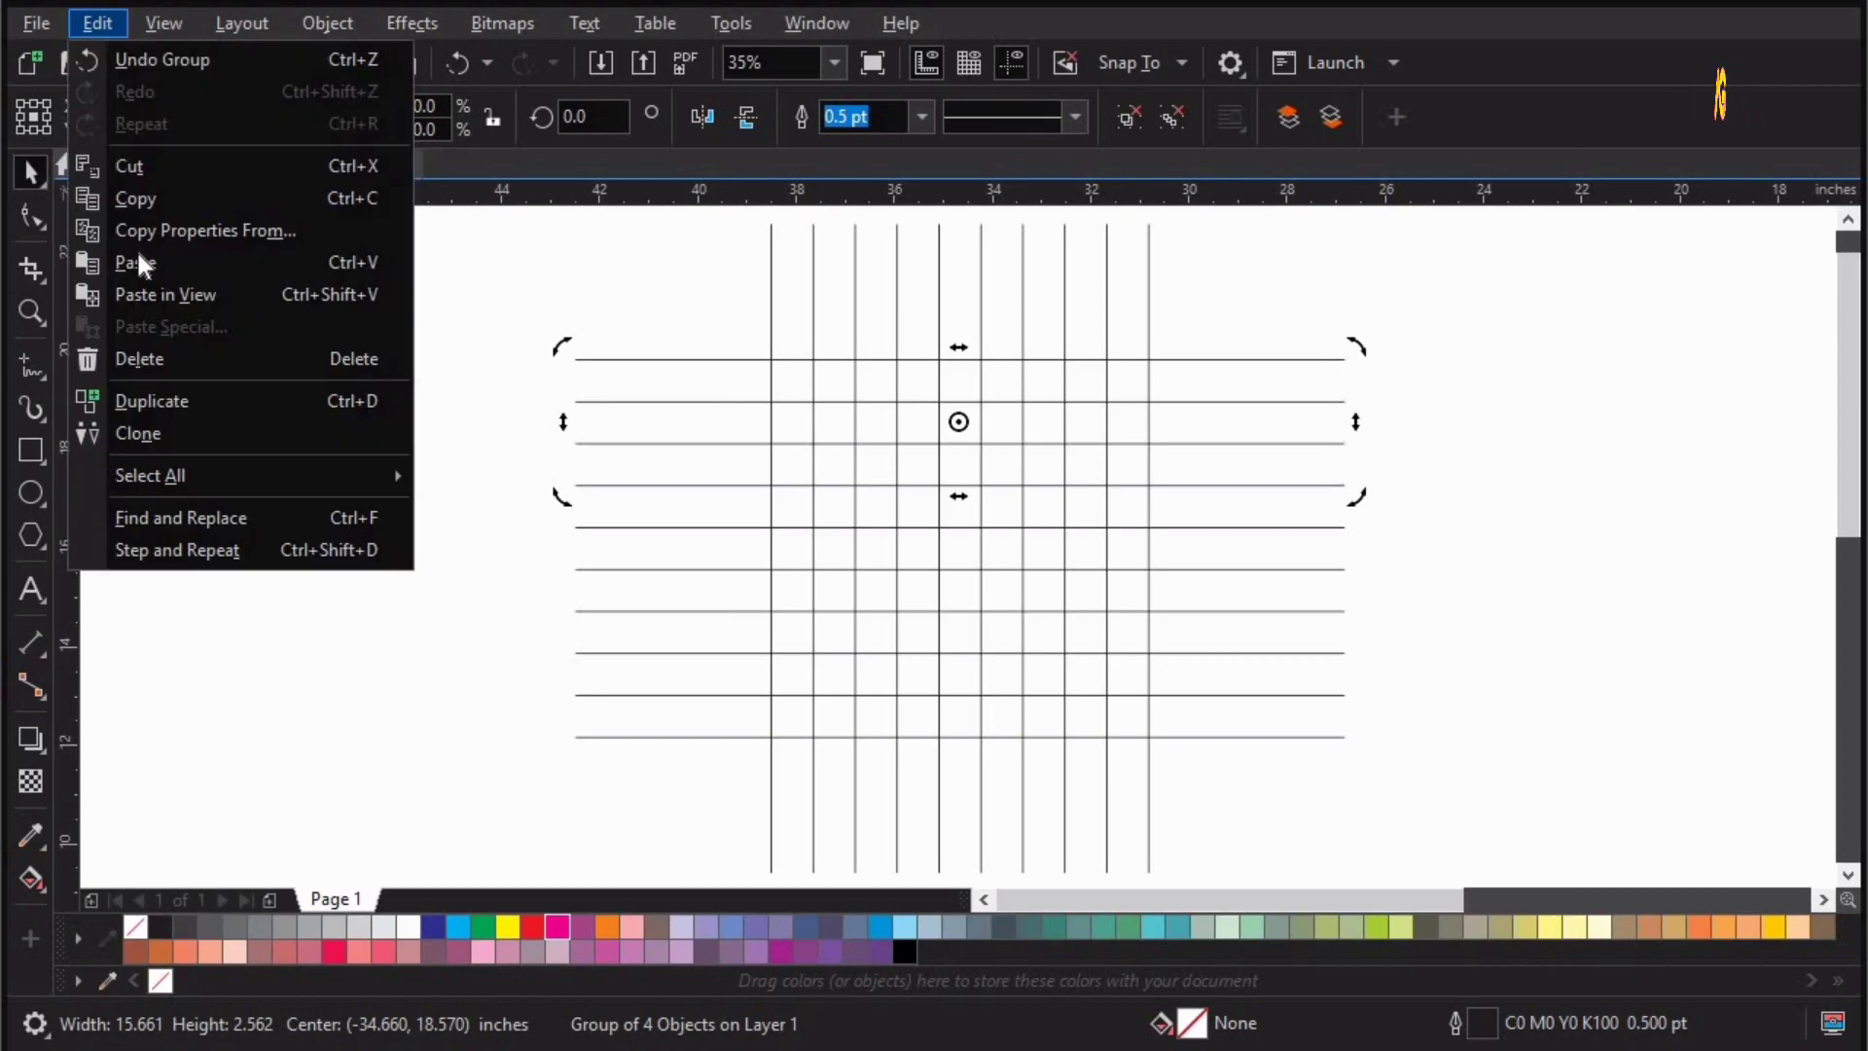
{"action": "left_click", "coordinate": [180, 292]}
{"action": "left_click_drag", "start_coordinate": [584, 562], "coordinate": [739, 761]}
{"action": "left_click", "coordinate": [1014, 501]}
{"action": "left_click", "coordinate": [980, 758]}
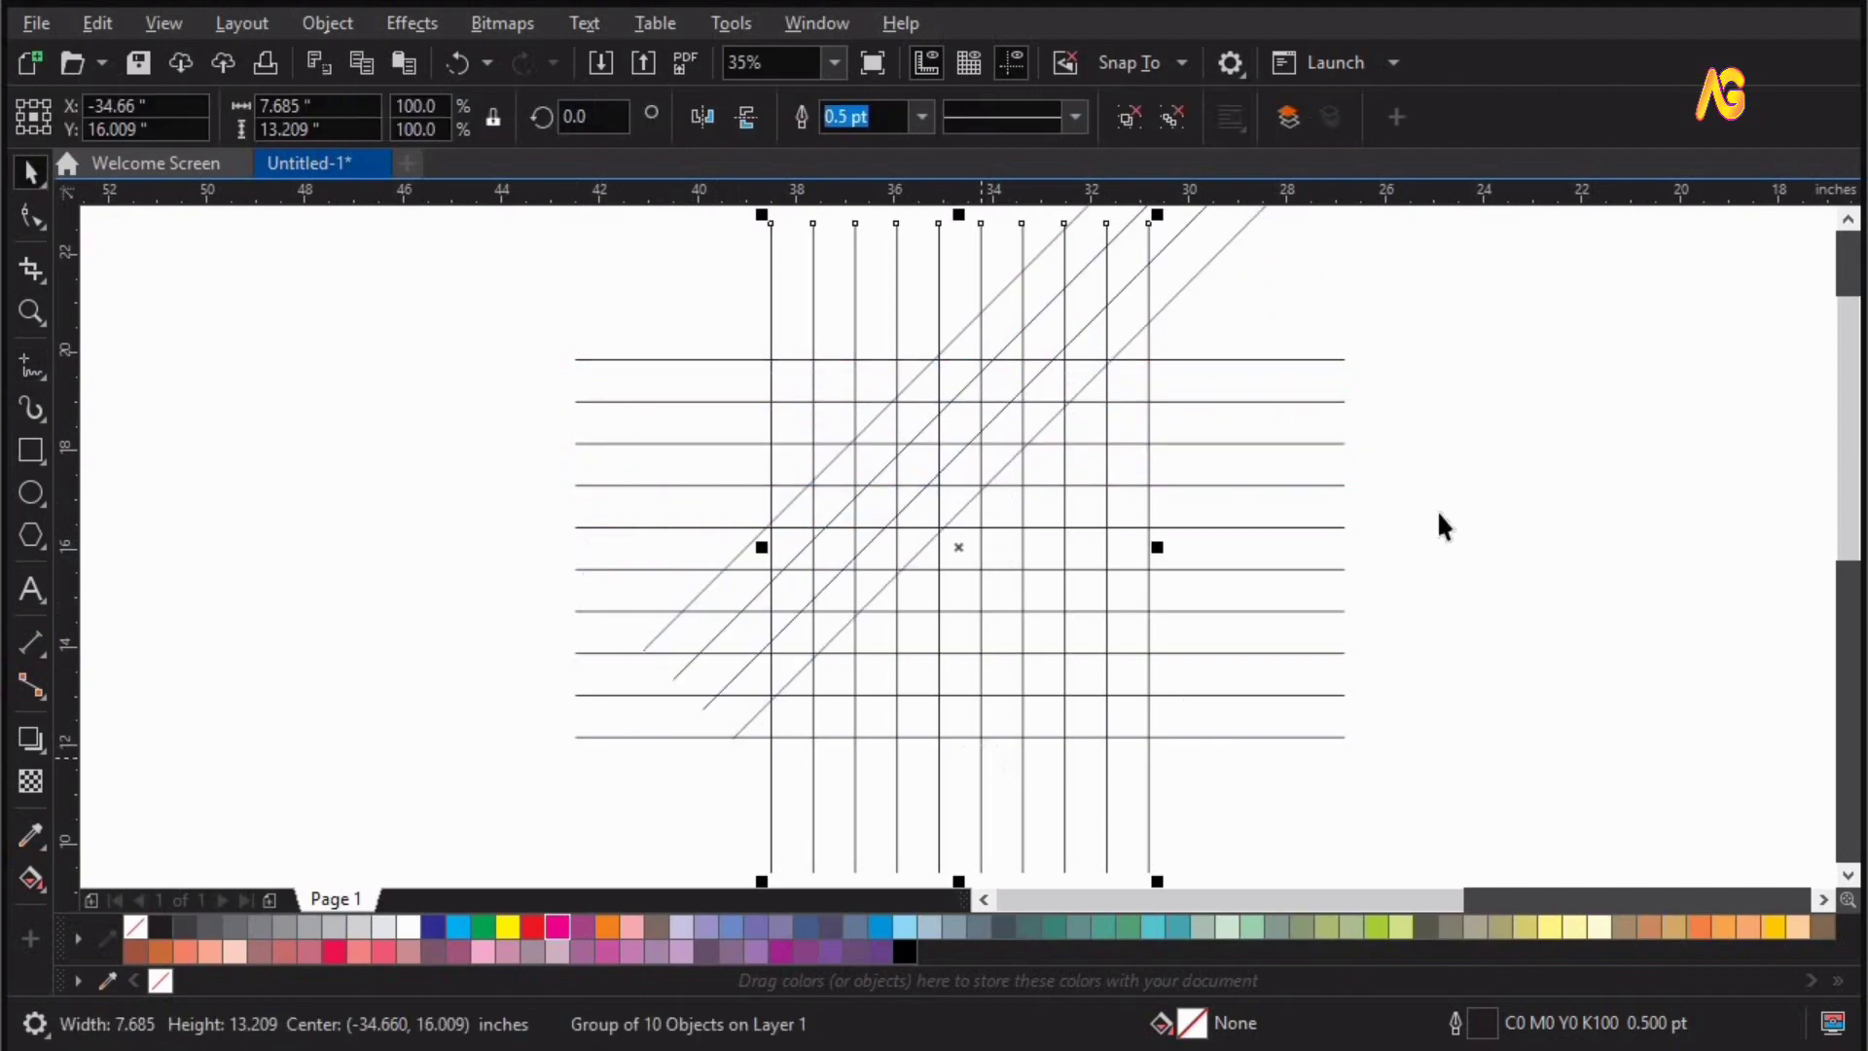
{"action": "left_click", "coordinate": [1449, 505]}
{"action": "scroll", "coordinate": [1498, 570], "scroll_direction": "down", "scroll_amount": 1}
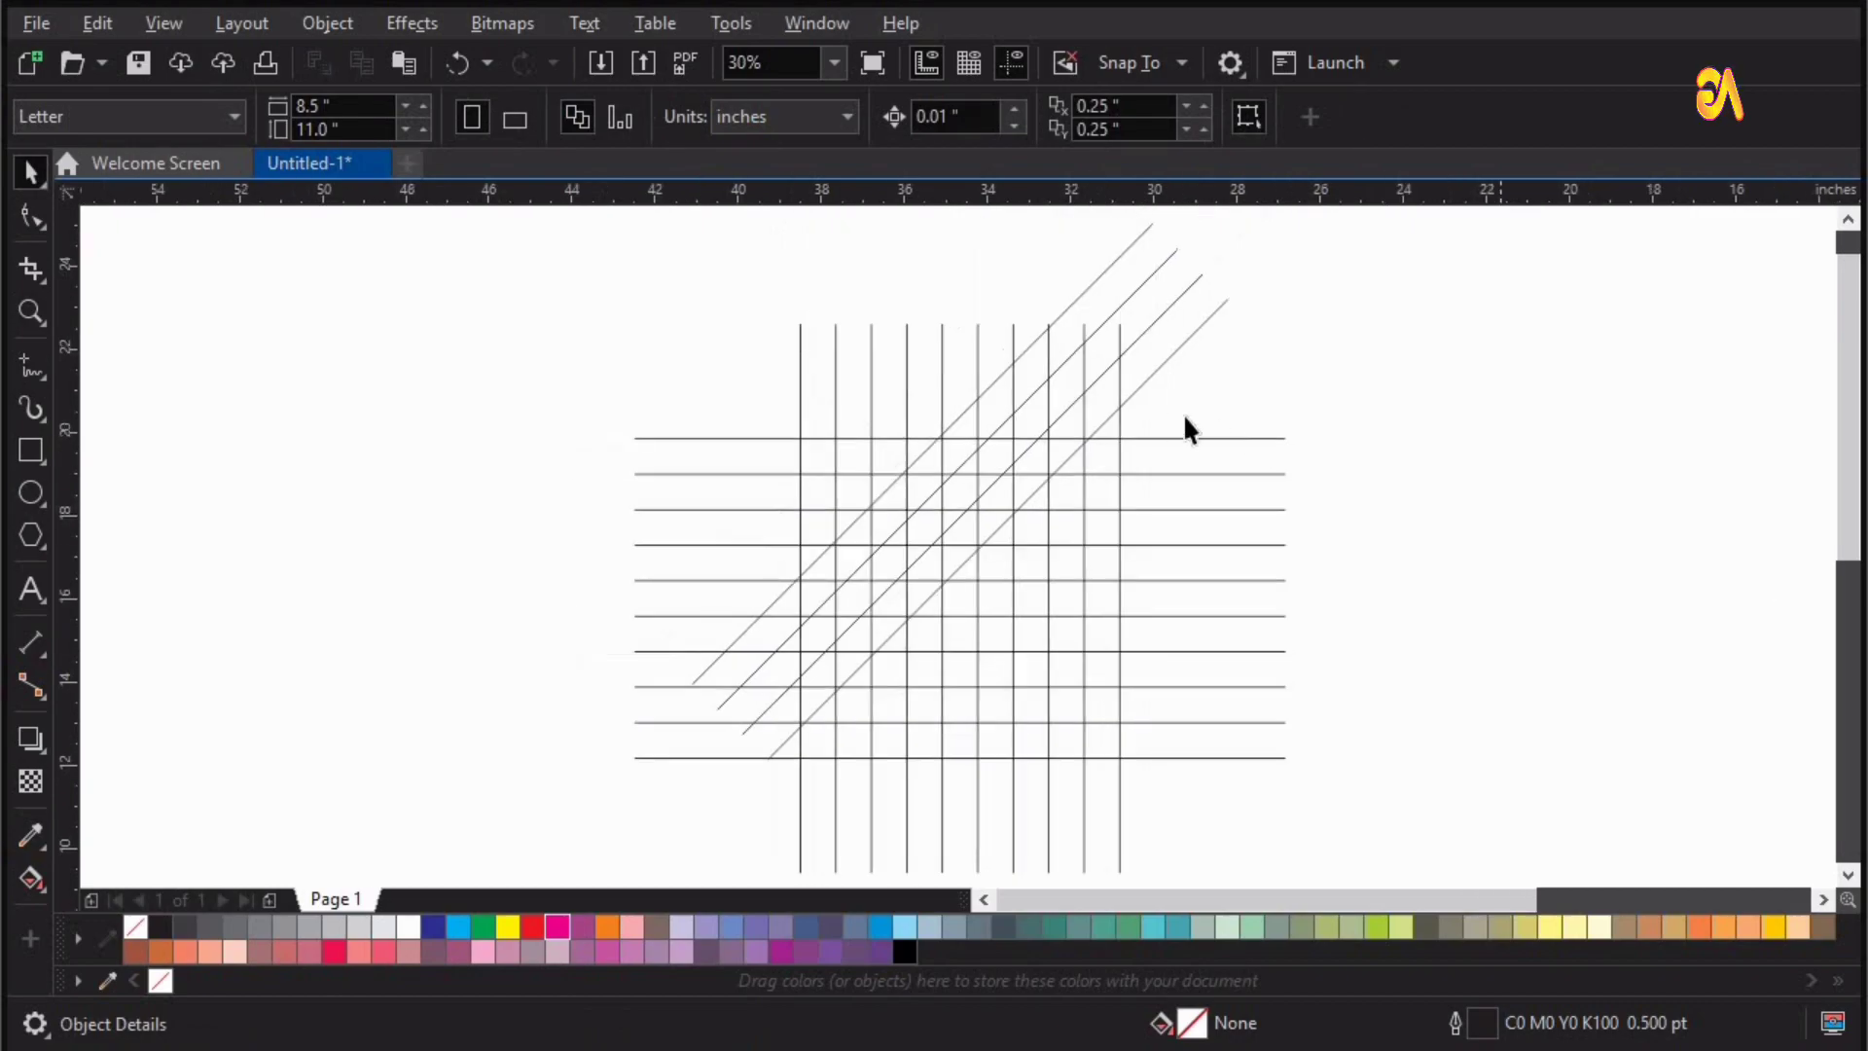
- Duplicate the 45° line group in place and mirror the copy horizontally to form crossing diagonals
{"action": "left_click", "coordinate": [1134, 390]}
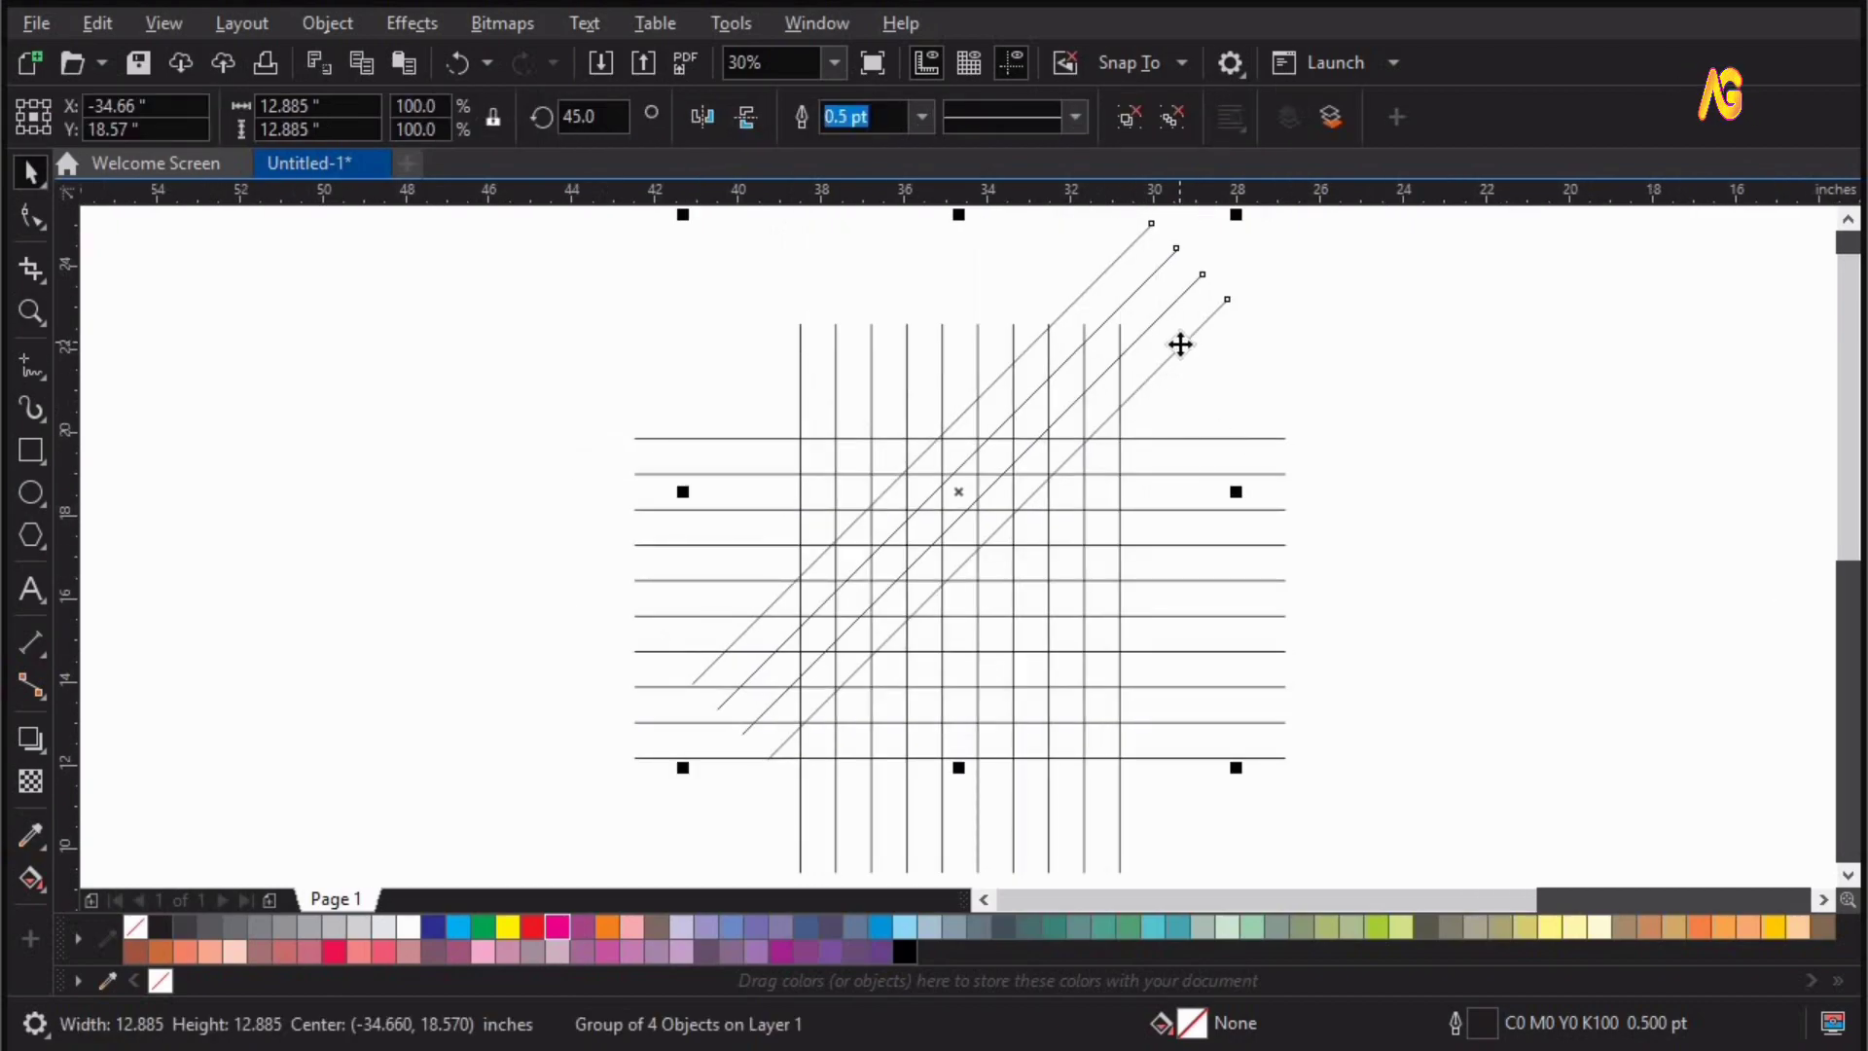
{"action": "left_click", "coordinate": [95, 25]}
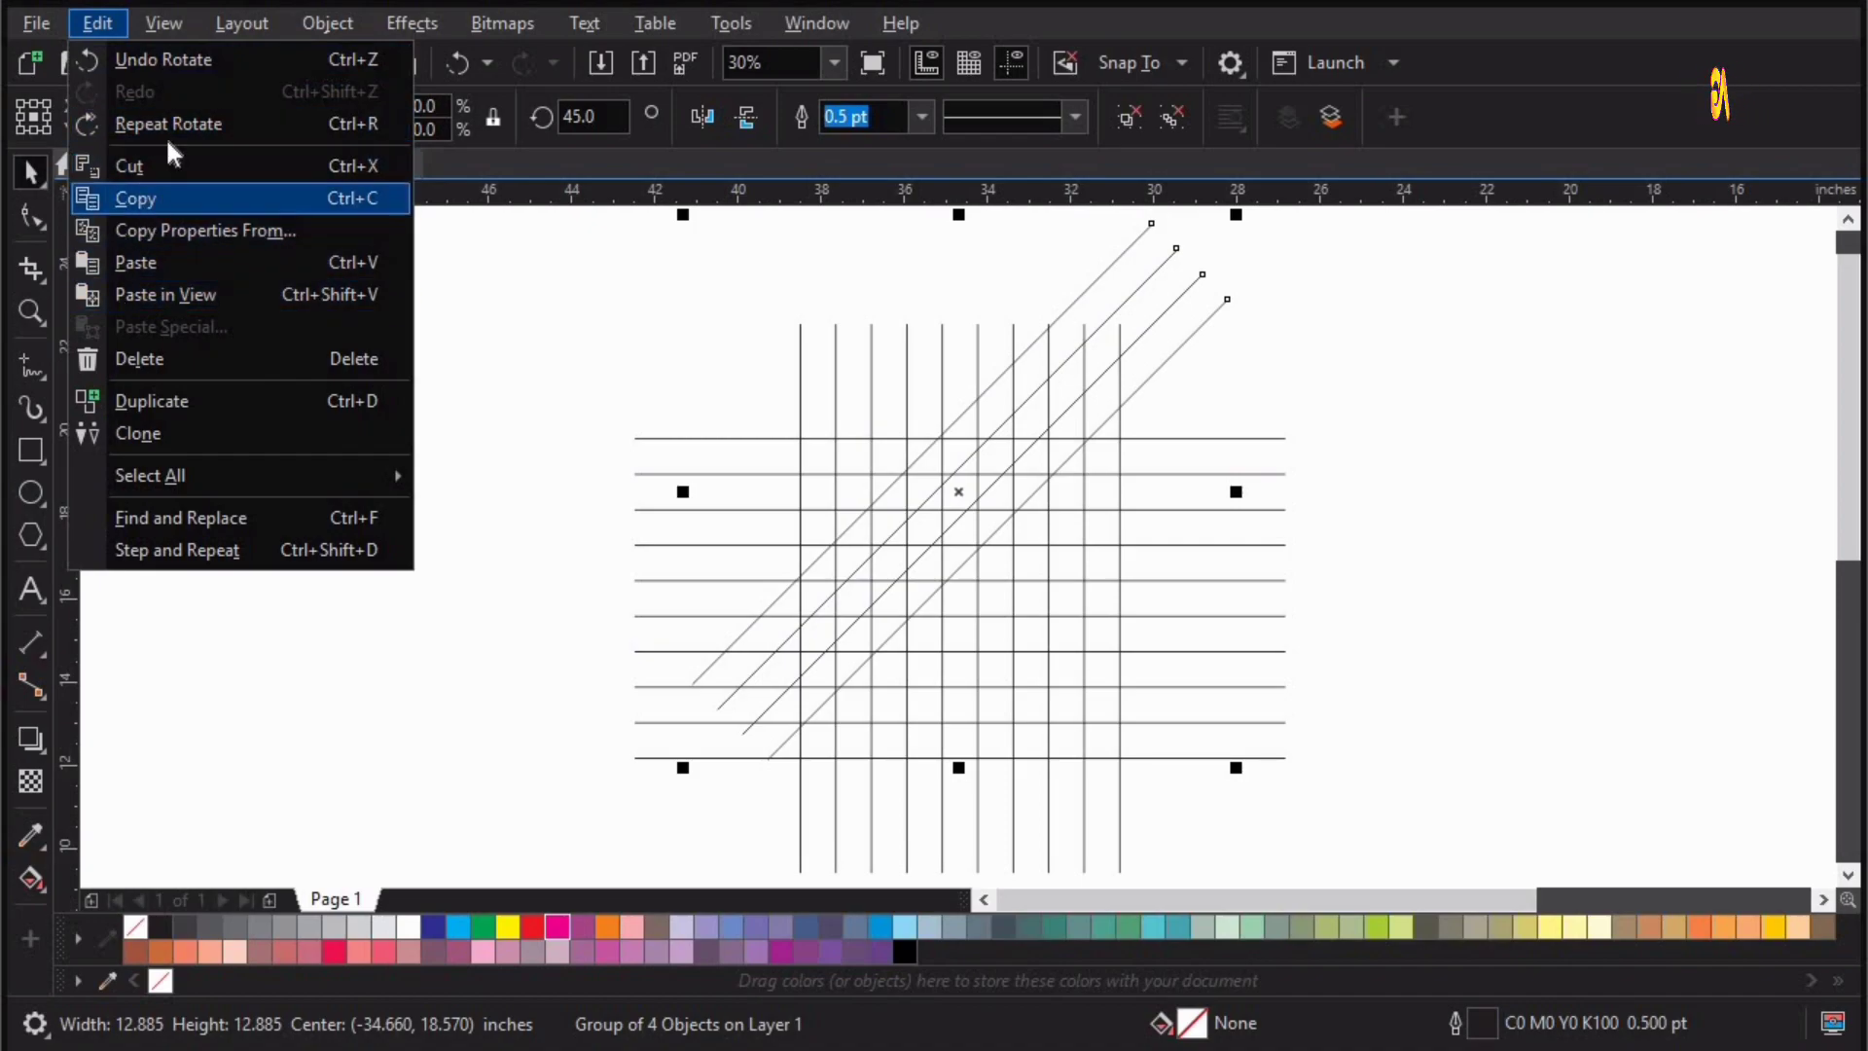
{"action": "left_click", "coordinate": [142, 200]}
{"action": "left_click", "coordinate": [95, 22]}
{"action": "left_click", "coordinate": [160, 259]}
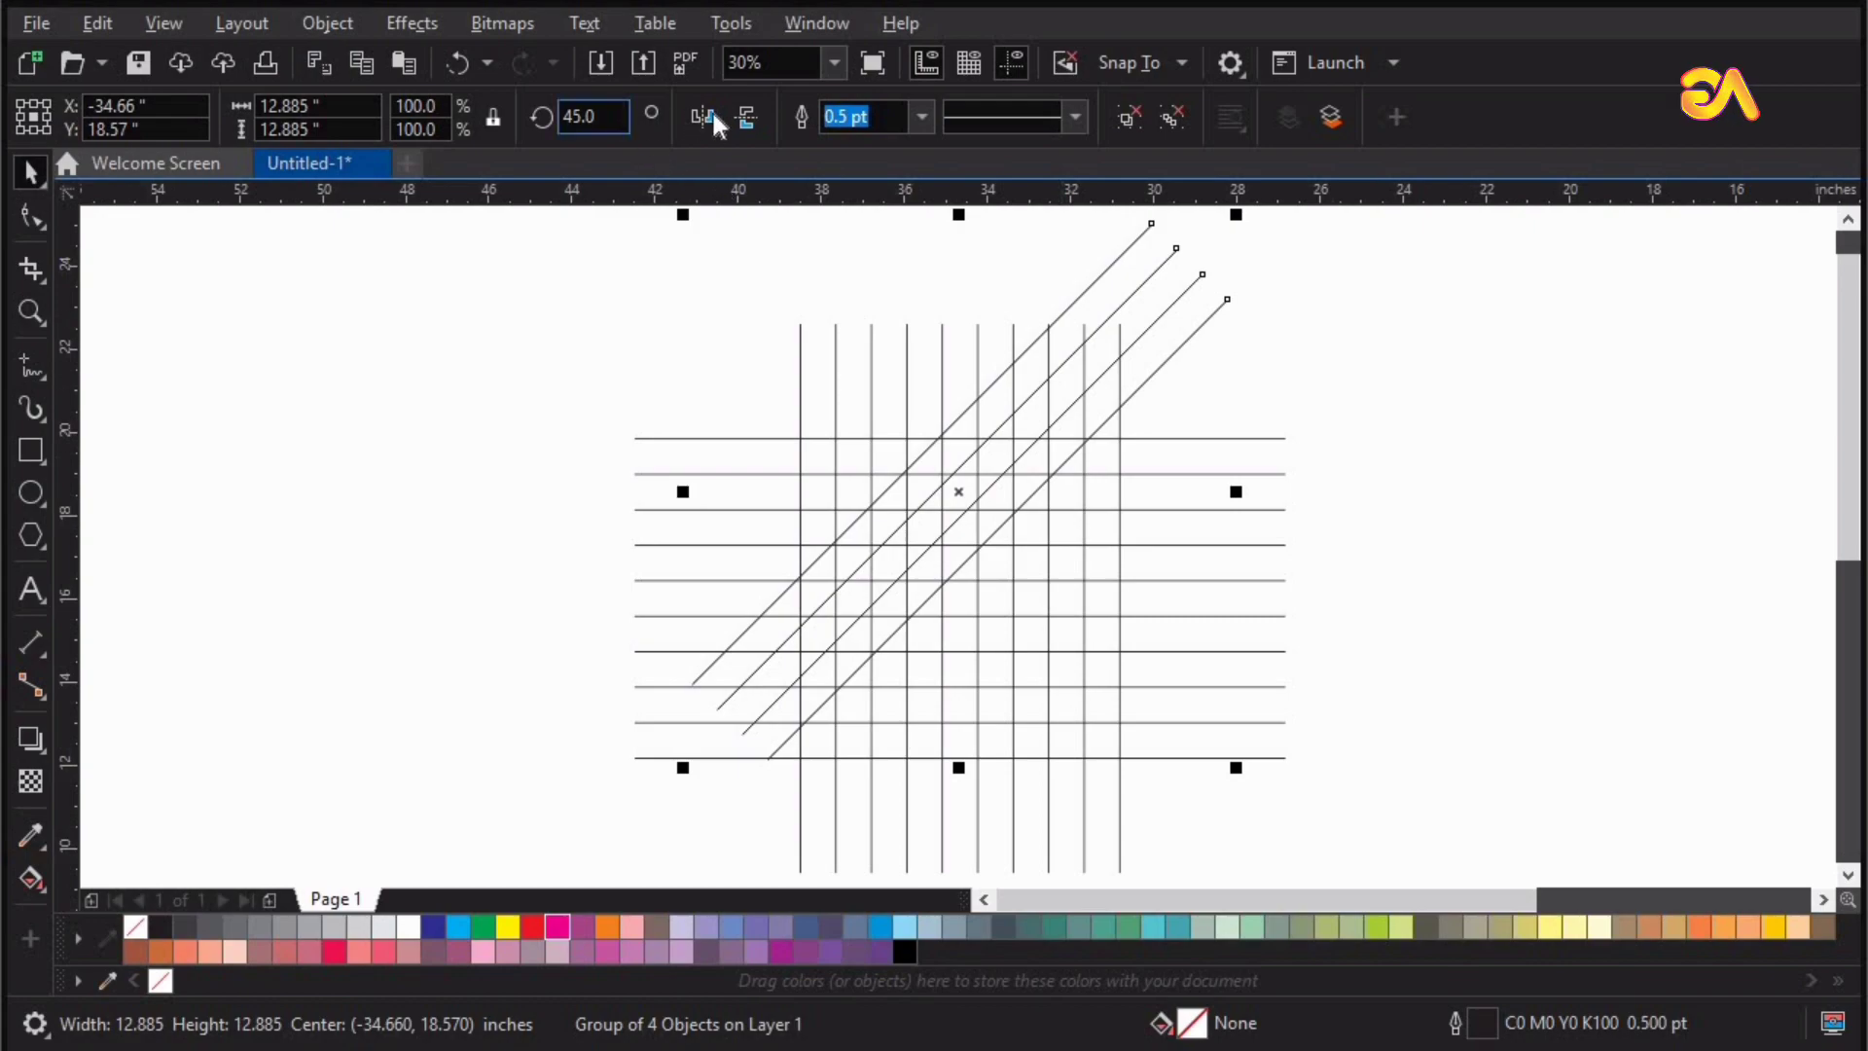
{"action": "left_click", "coordinate": [704, 113]}
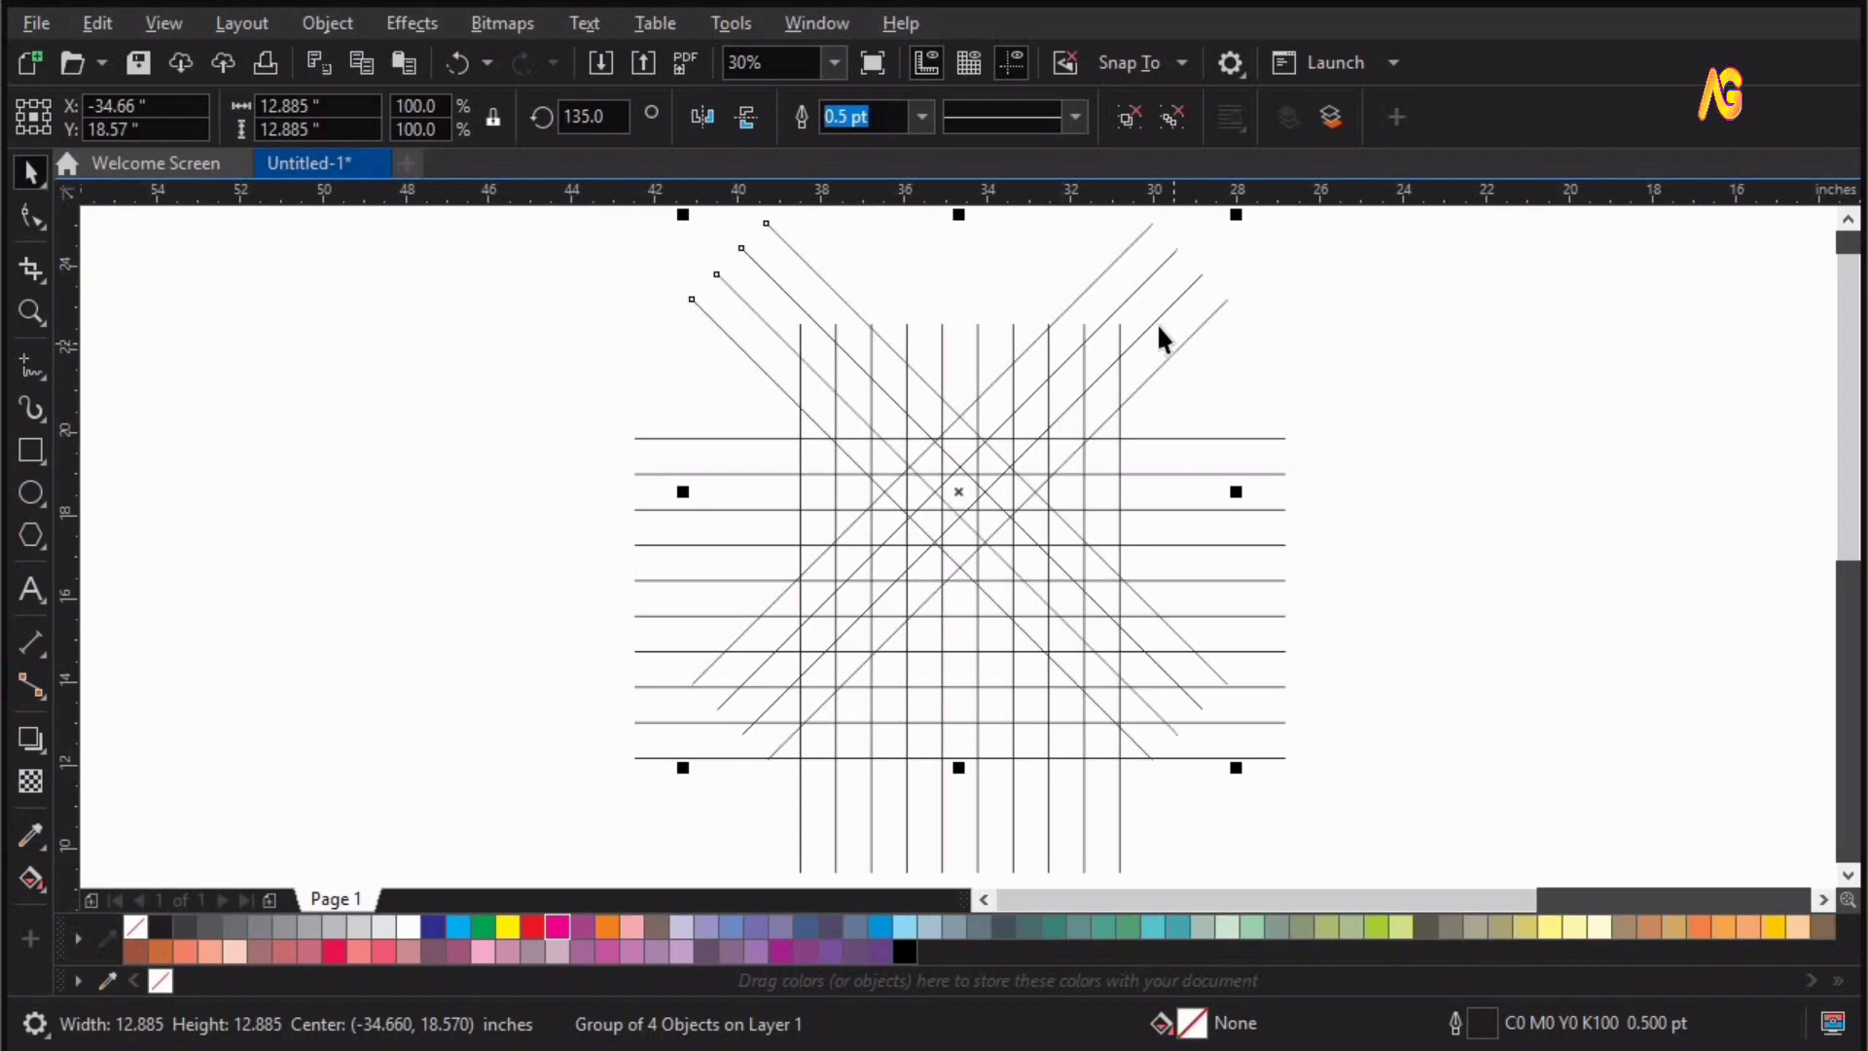
{"action": "left_click", "coordinate": [1088, 375], "text": "shift"}
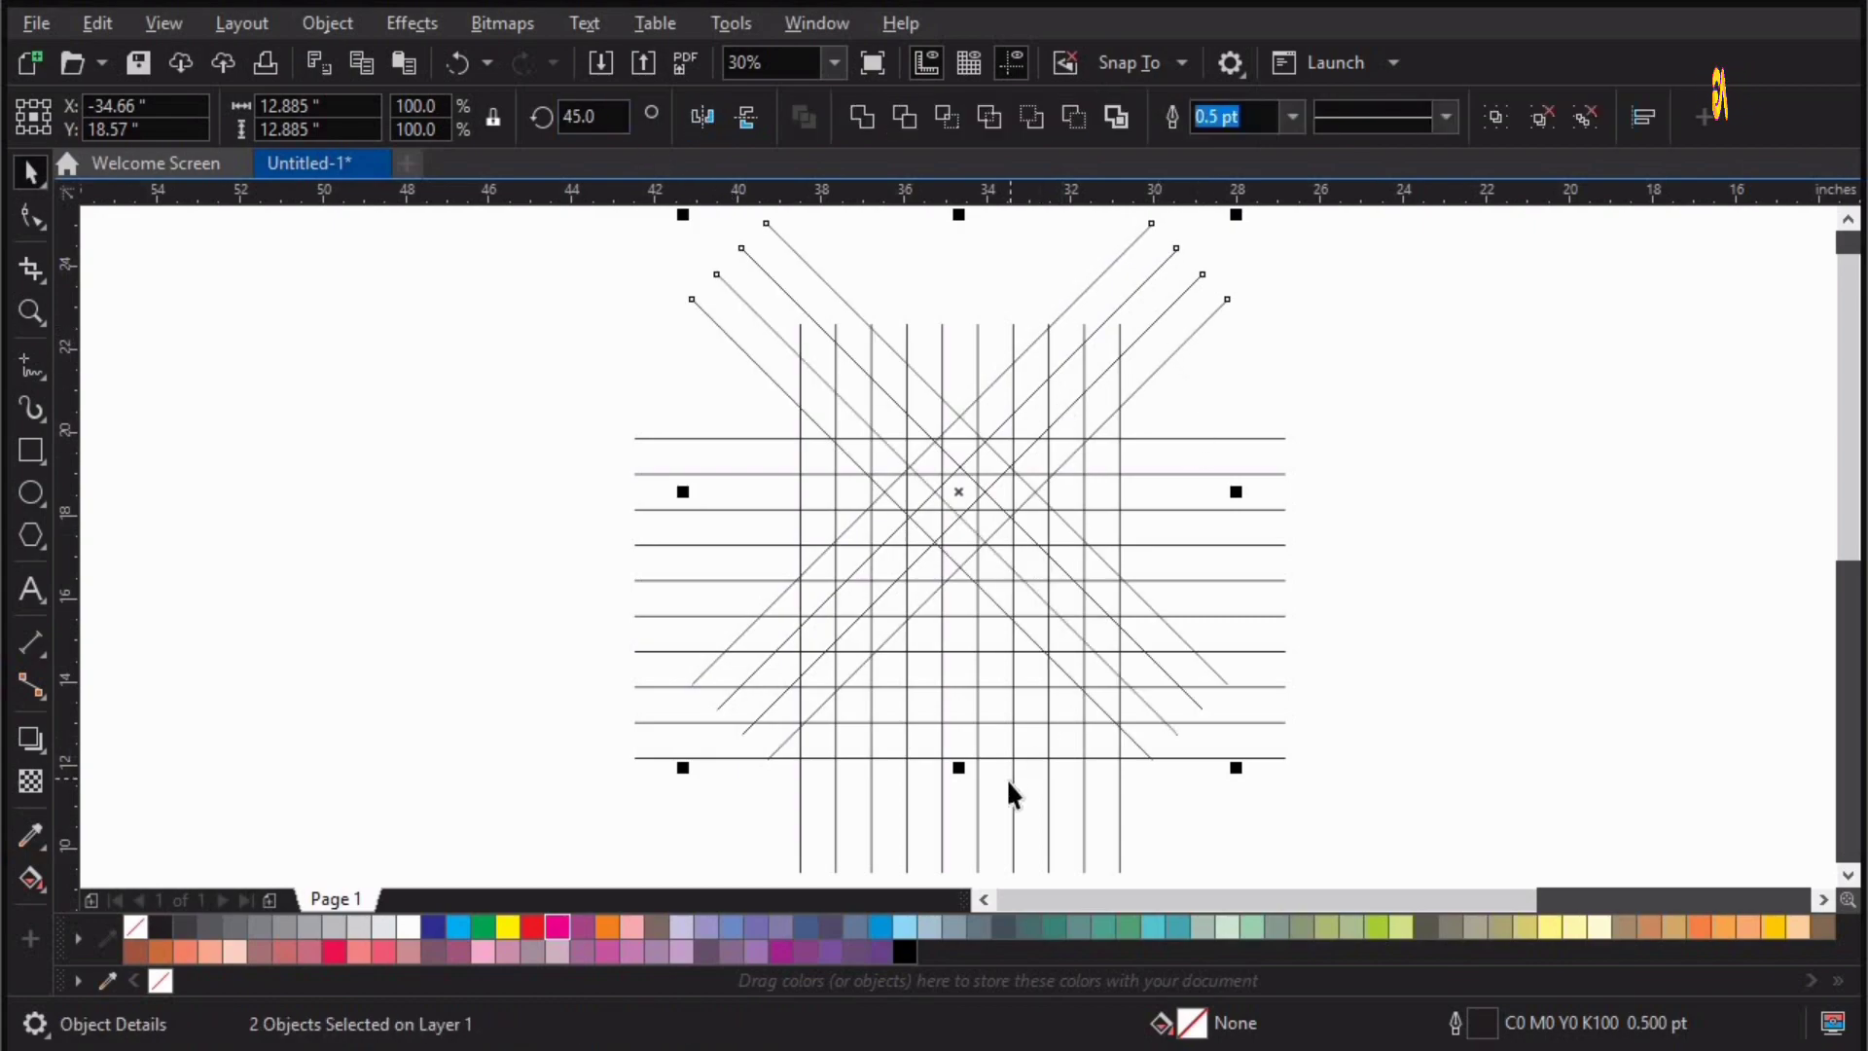
{"action": "left_click", "coordinate": [1402, 596]}
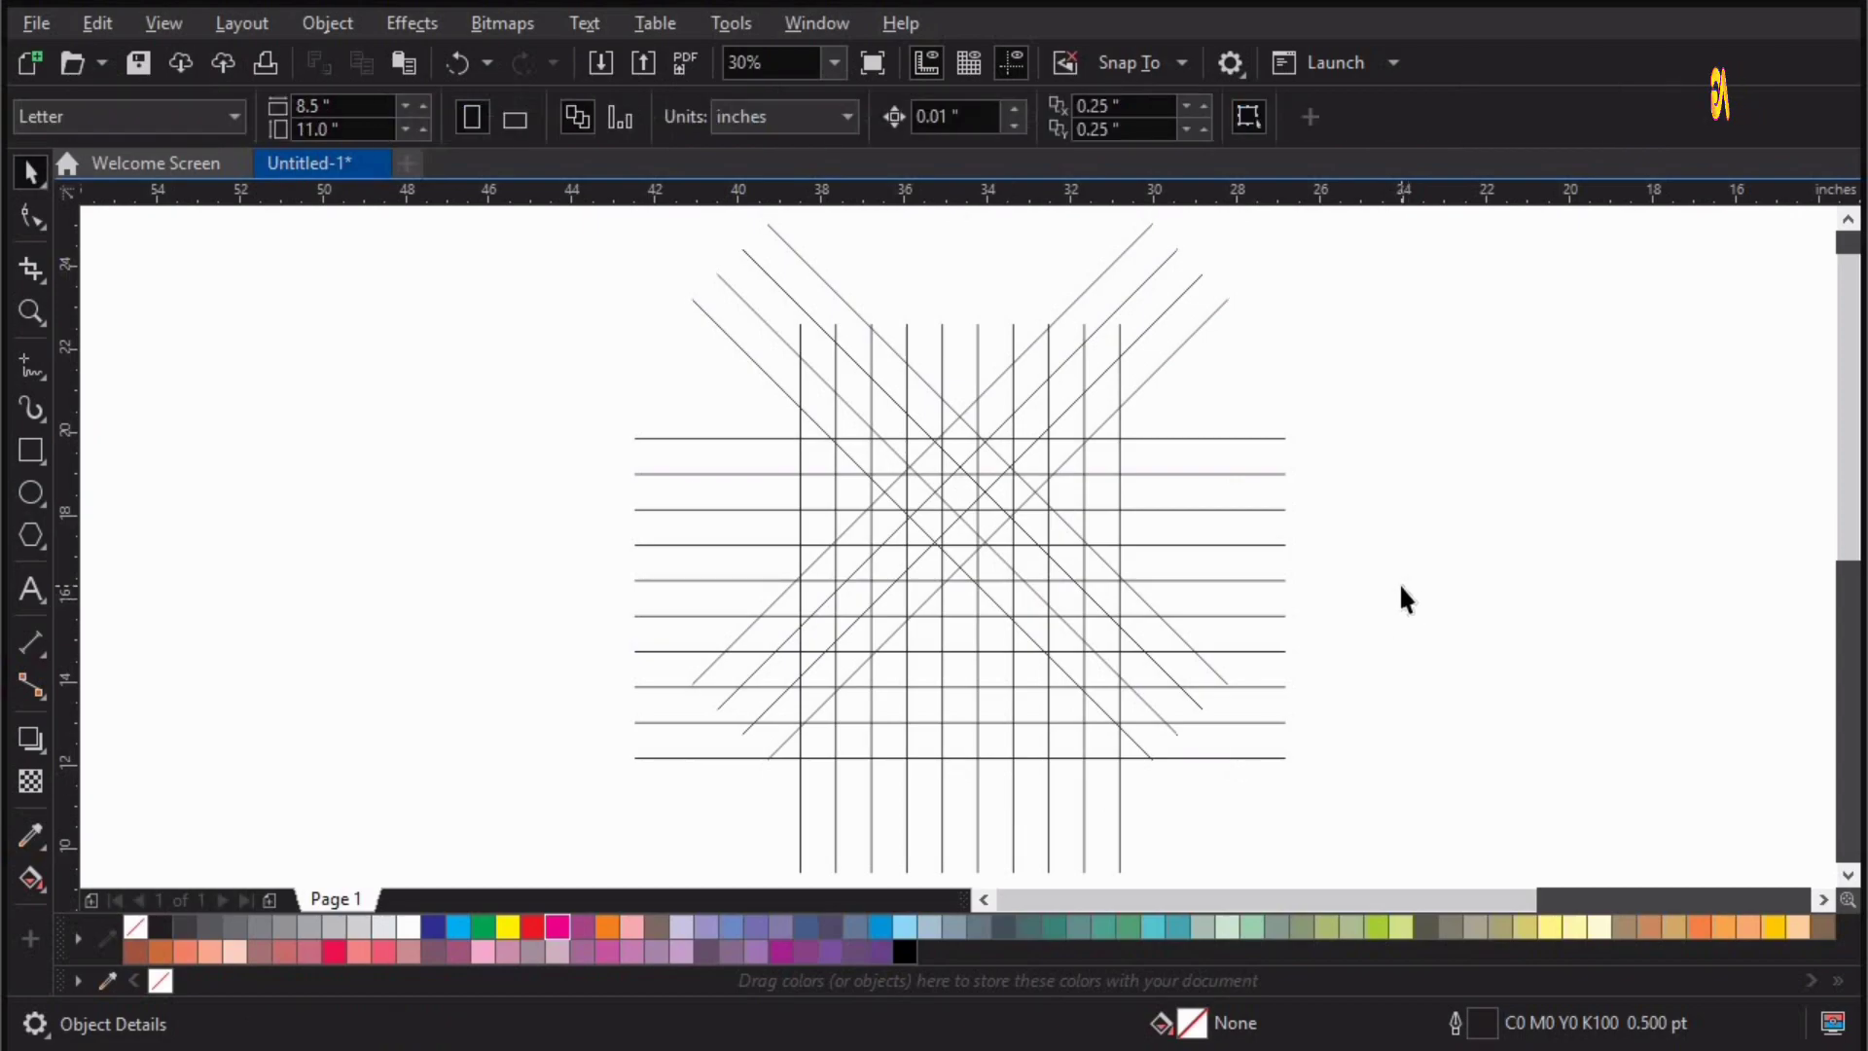
{"action": "key", "text": "ctrl+z"}
- Align all the line groups to each other by their centres, both horizontally and vertically
{"action": "scroll", "coordinate": [1408, 514], "scroll_direction": "down", "scroll_amount": 3}
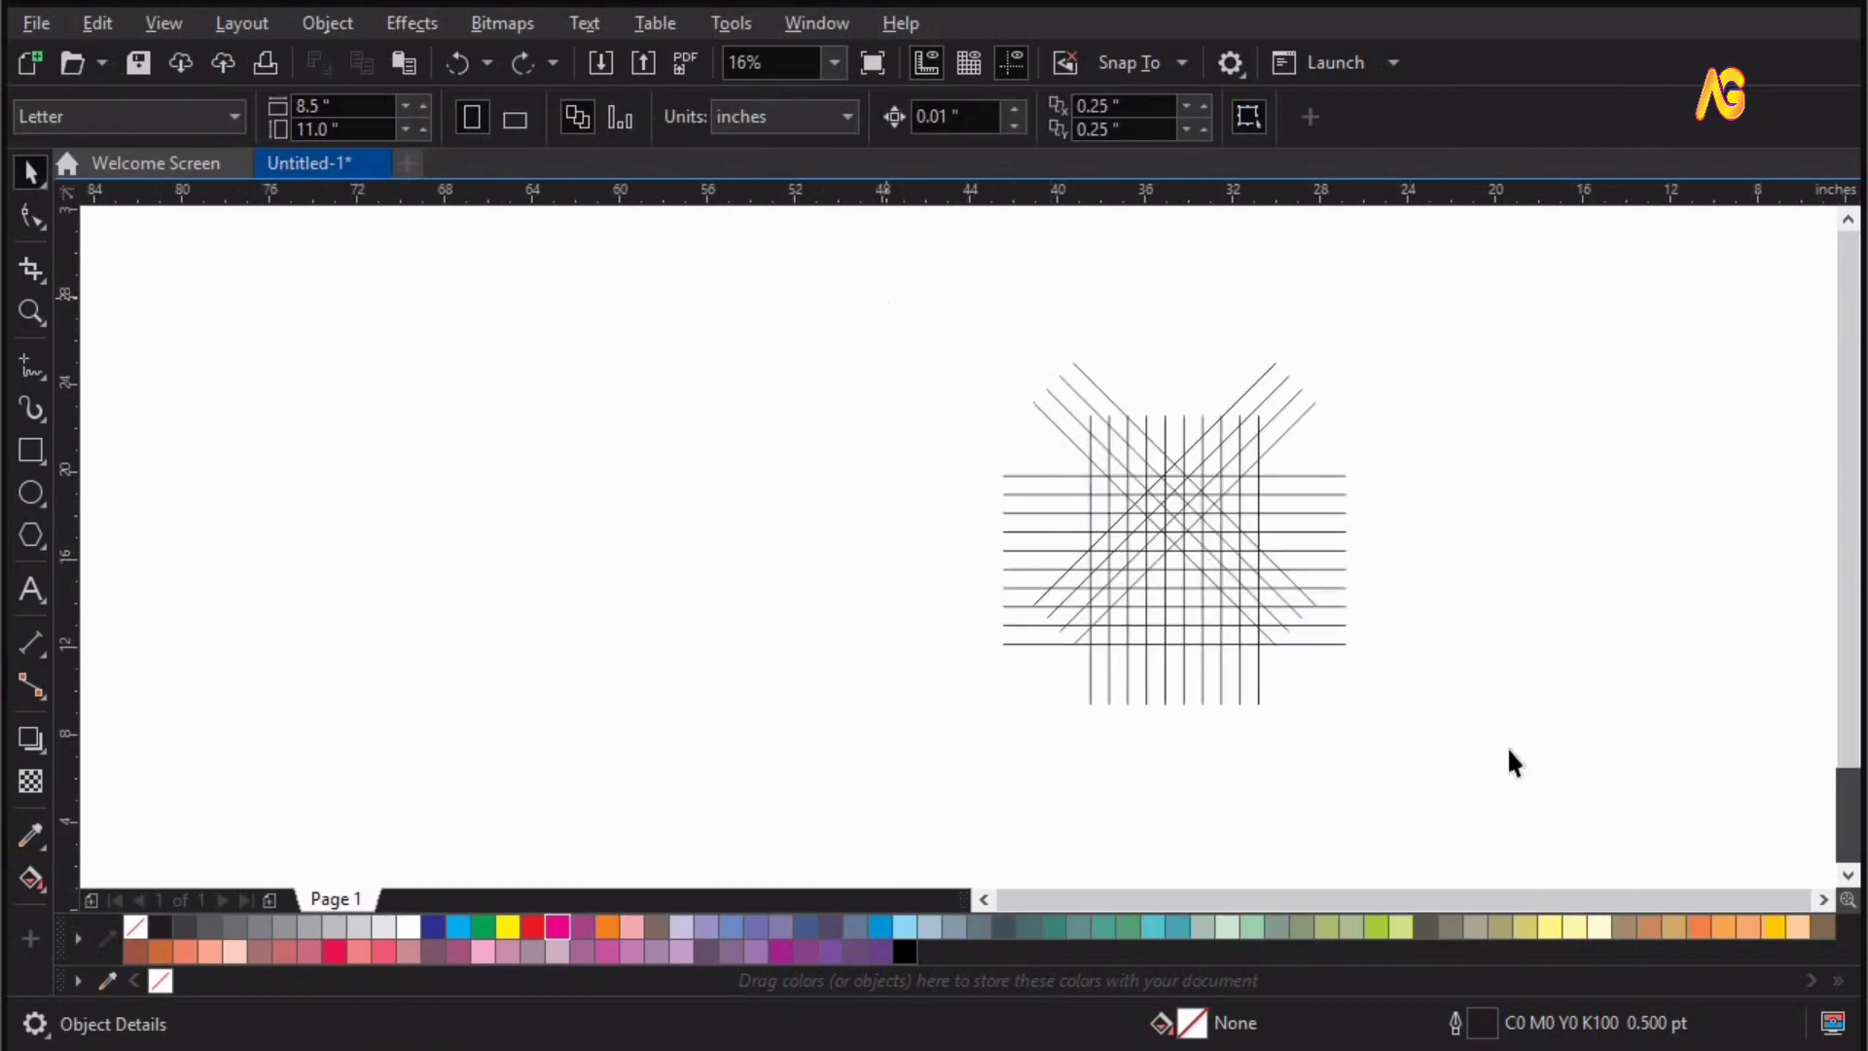
{"action": "key", "text": "ctrl+a"}
{"action": "left_click", "coordinate": [1642, 117]}
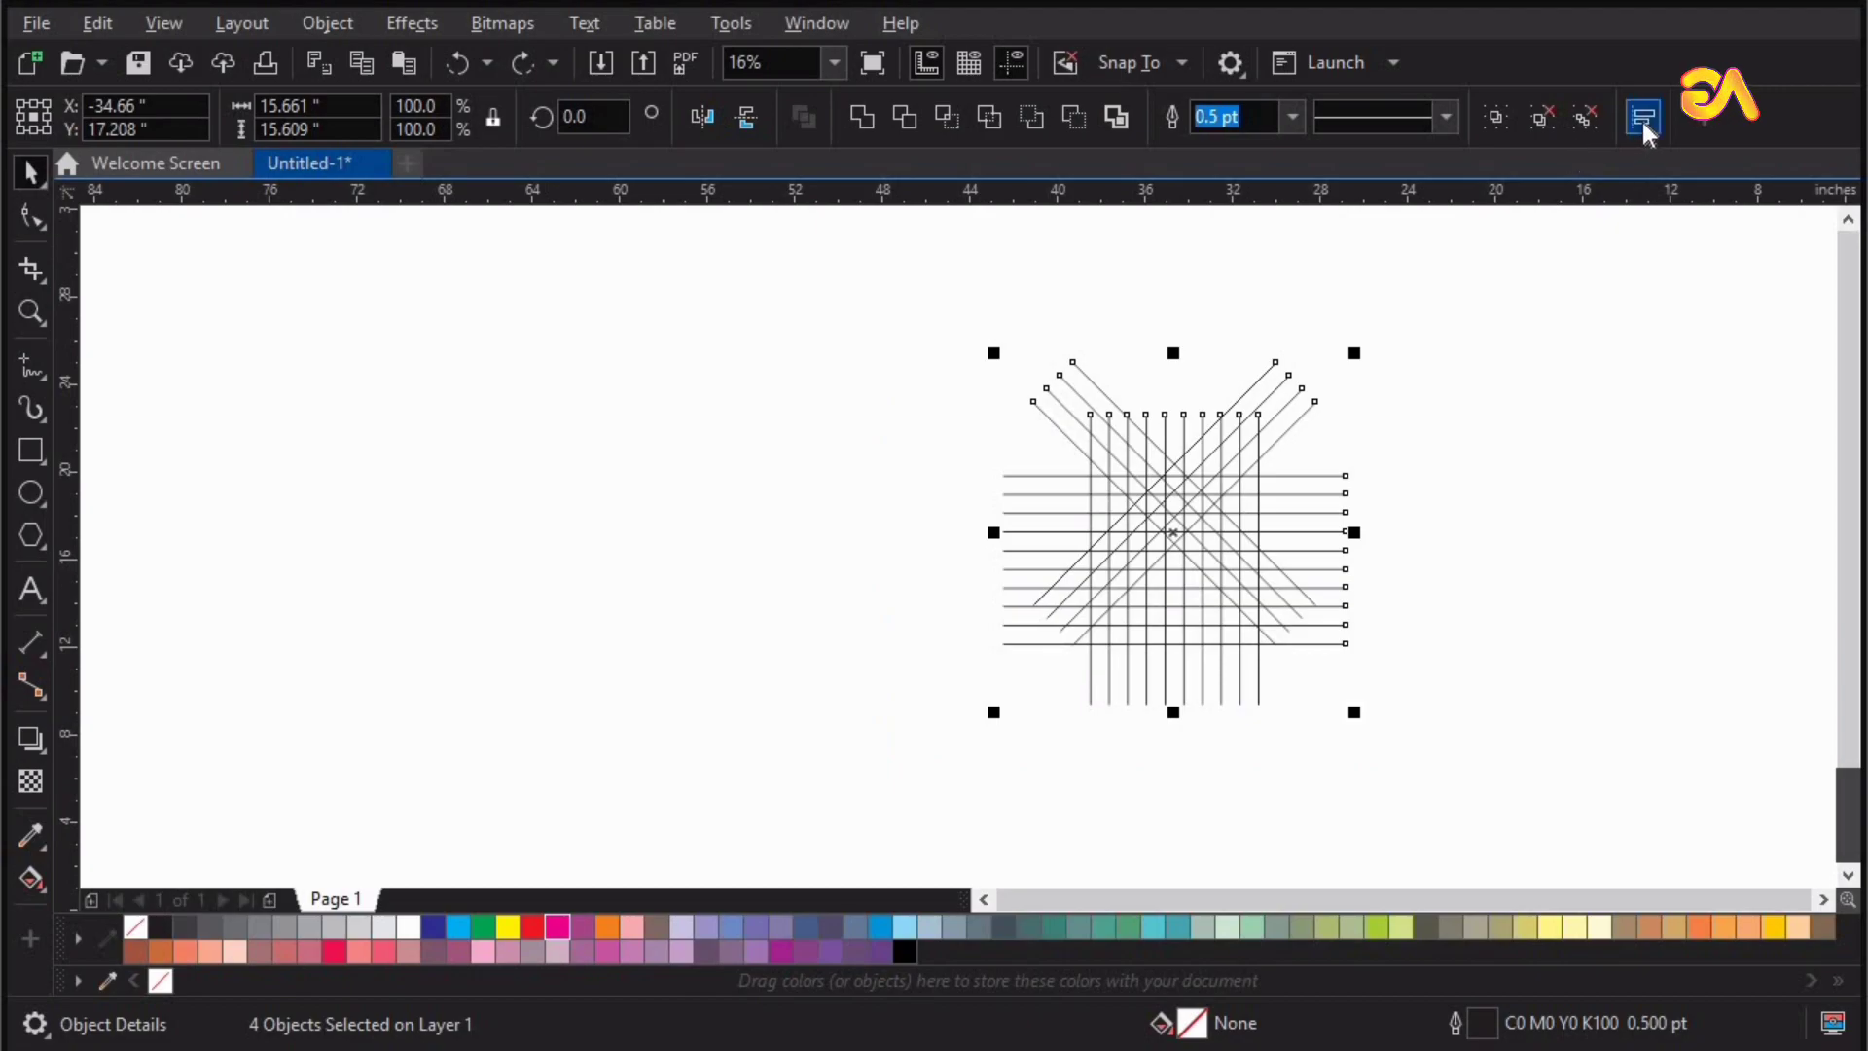
{"action": "left_click", "coordinate": [1472, 245]}
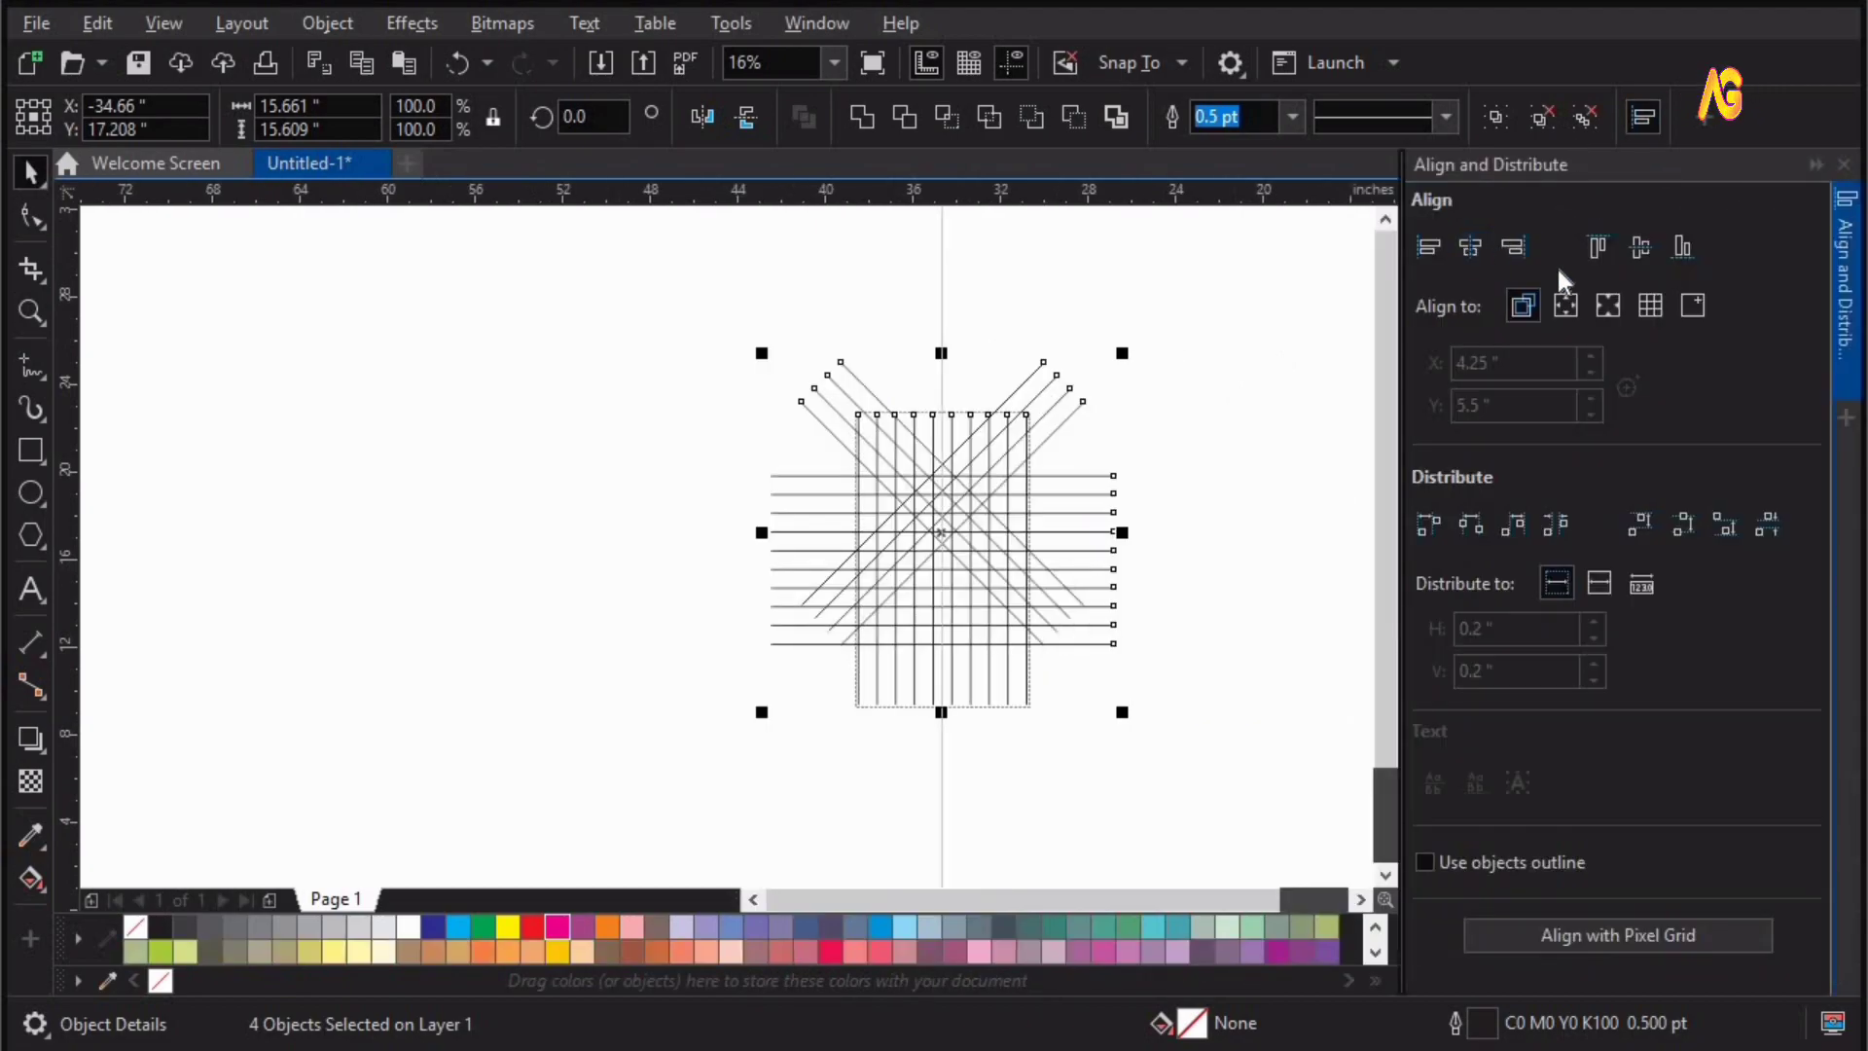
{"action": "left_click", "coordinate": [1639, 248]}
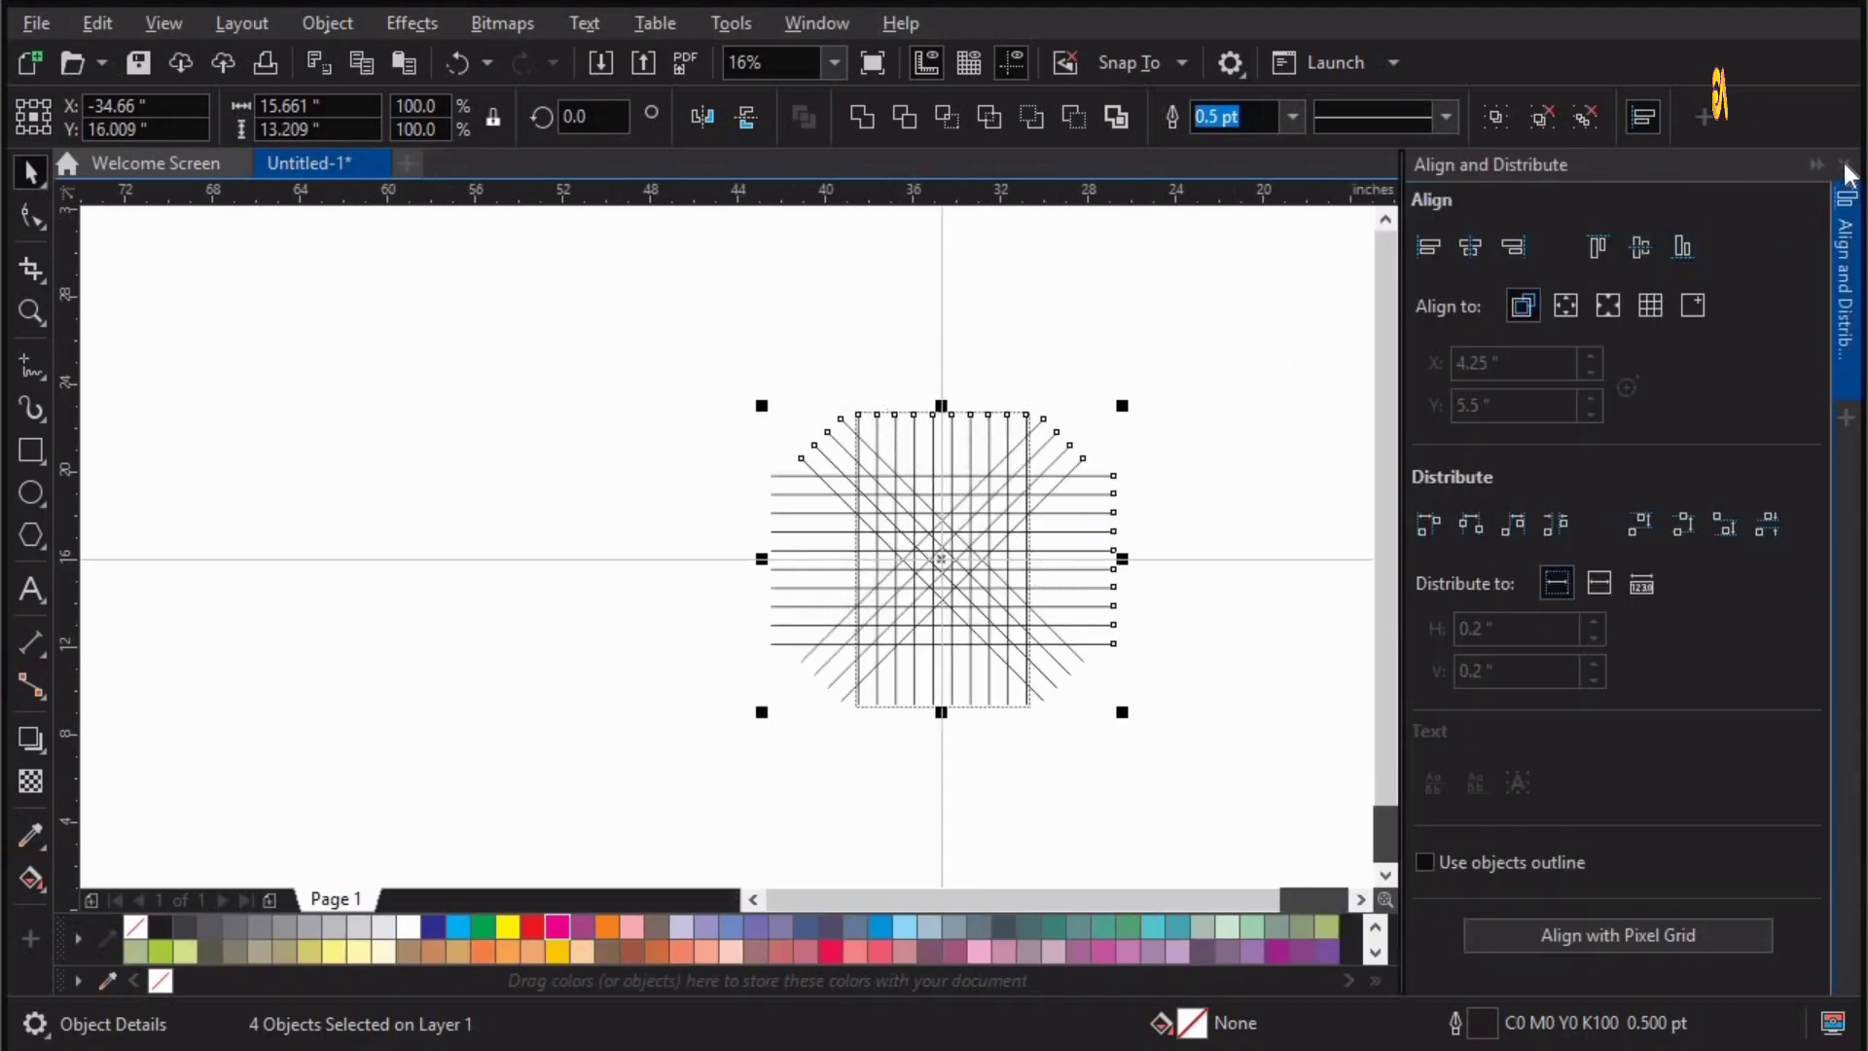
{"action": "key", "text": "ctrl+shift+a"}
{"action": "left_click", "coordinate": [1638, 347]}
{"action": "key", "text": "F4"}
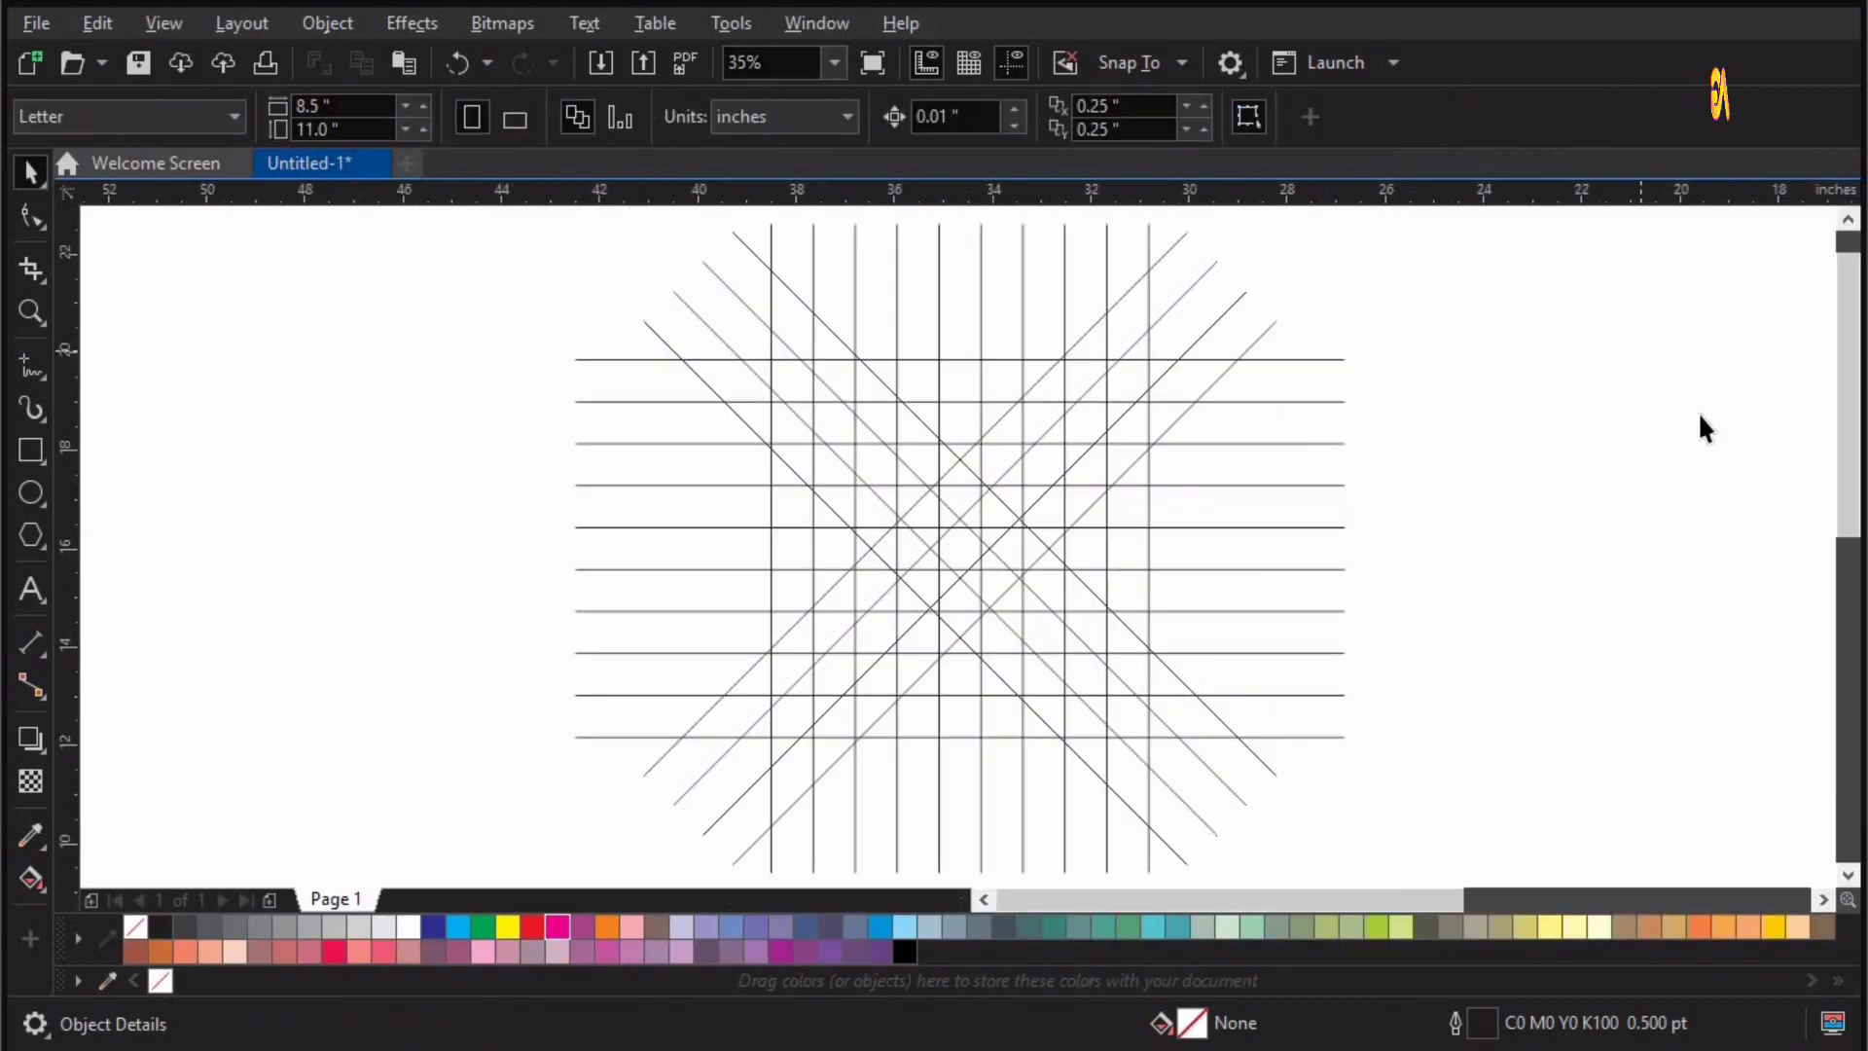
- Enable snapping to objects and draw a circle about 7.685 inches in diameter that fills the central grid square
{"action": "left_click", "coordinate": [1136, 66]}
{"action": "left_click", "coordinate": [1142, 228]}
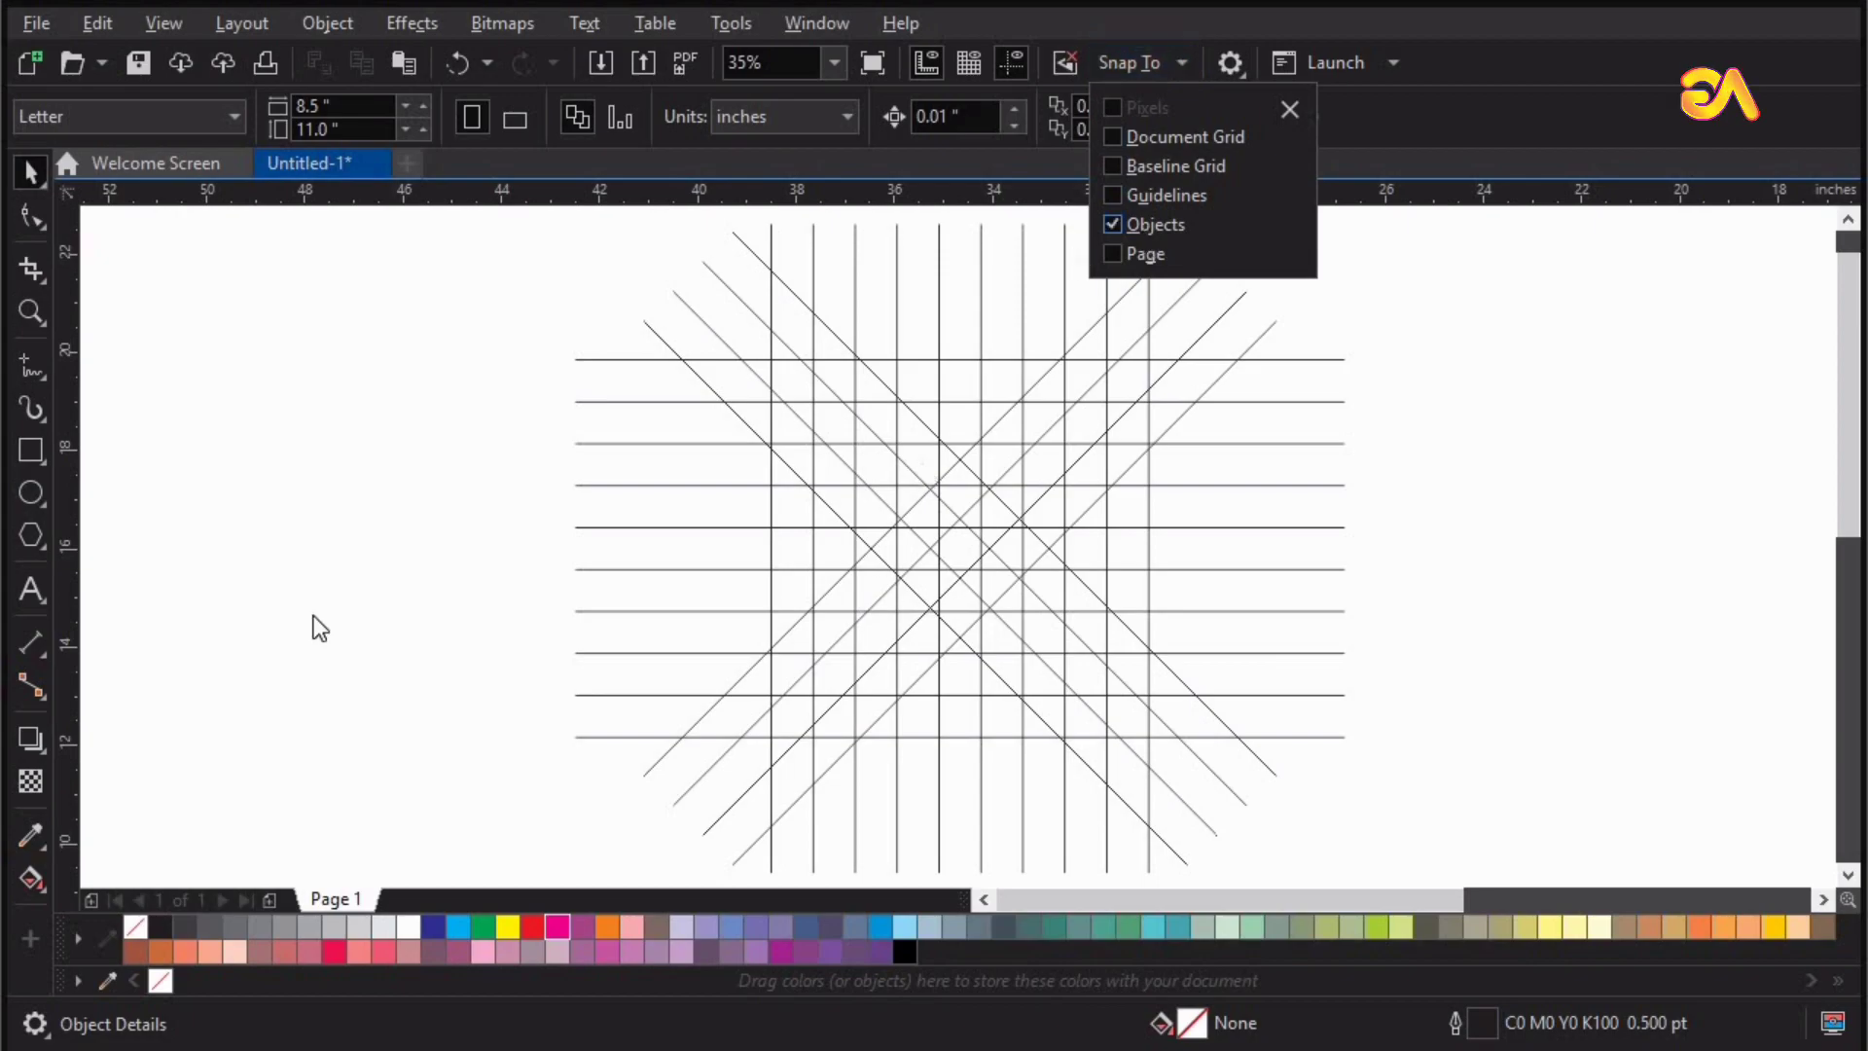
{"action": "left_click", "coordinate": [33, 489]}
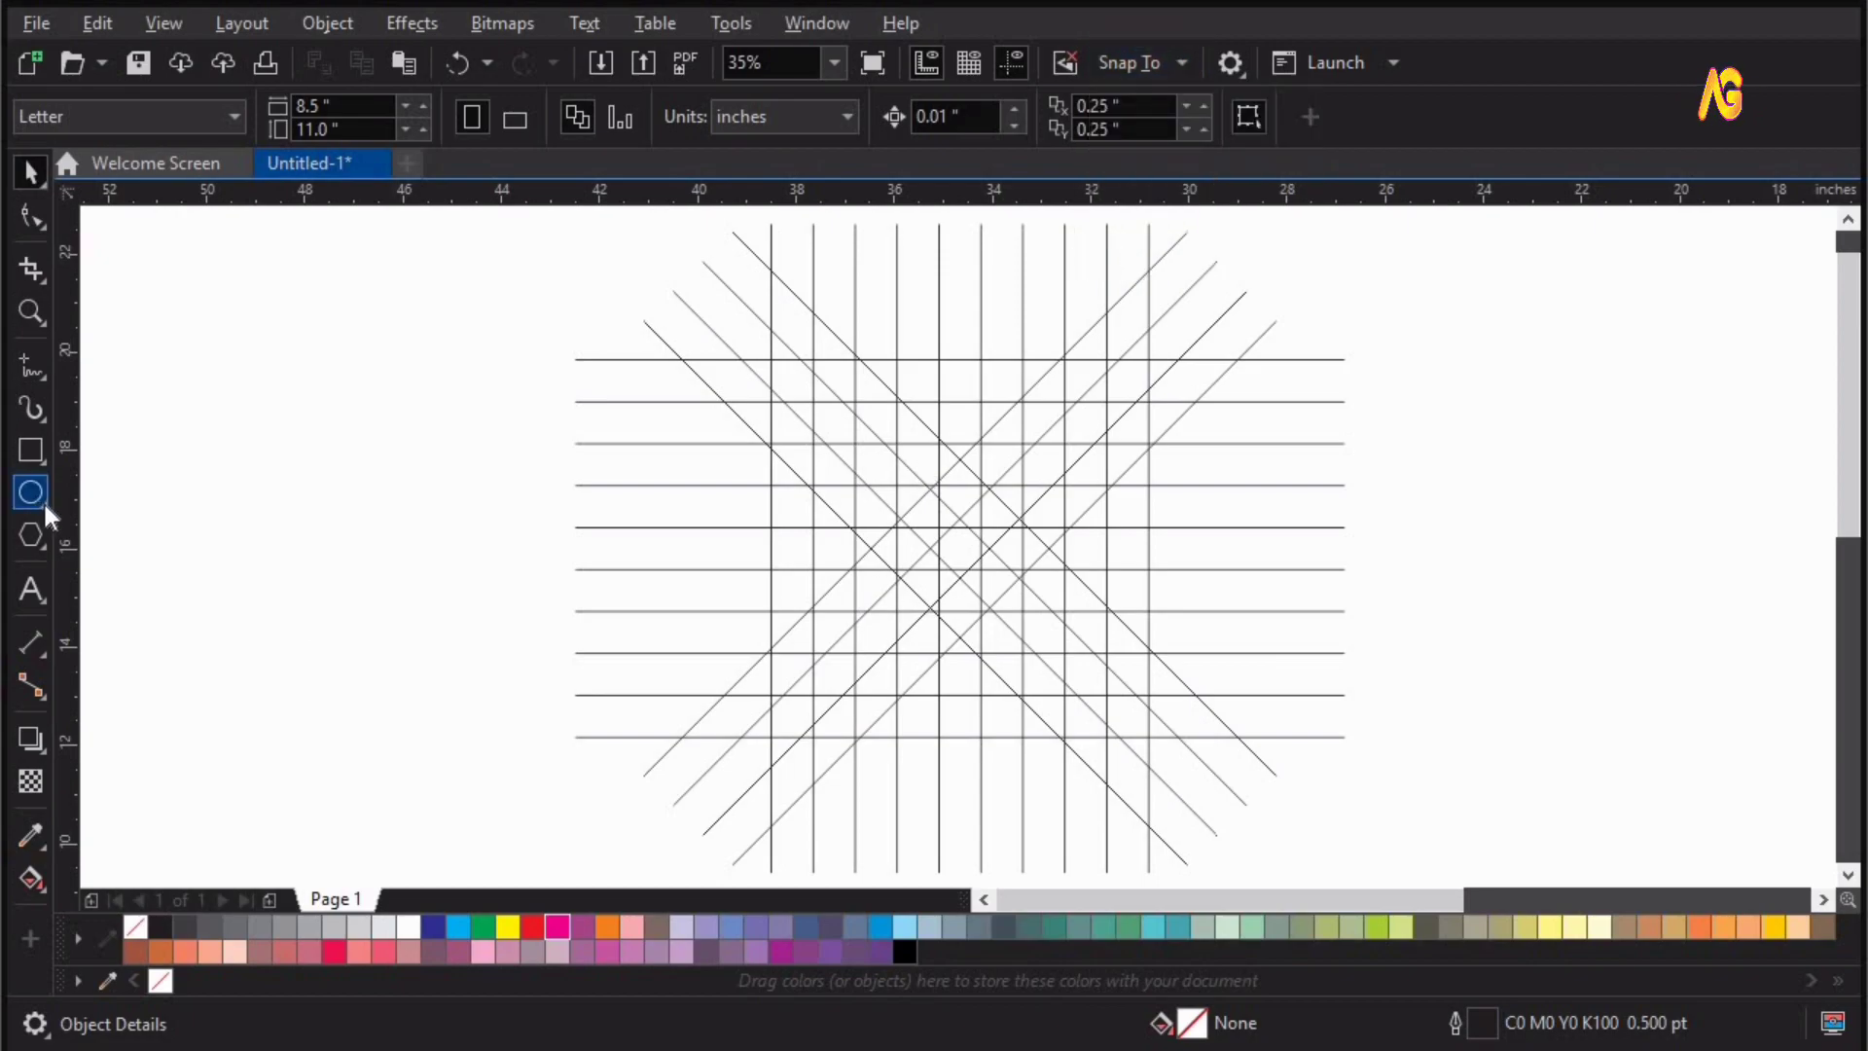
{"action": "left_click", "coordinate": [45, 500]}
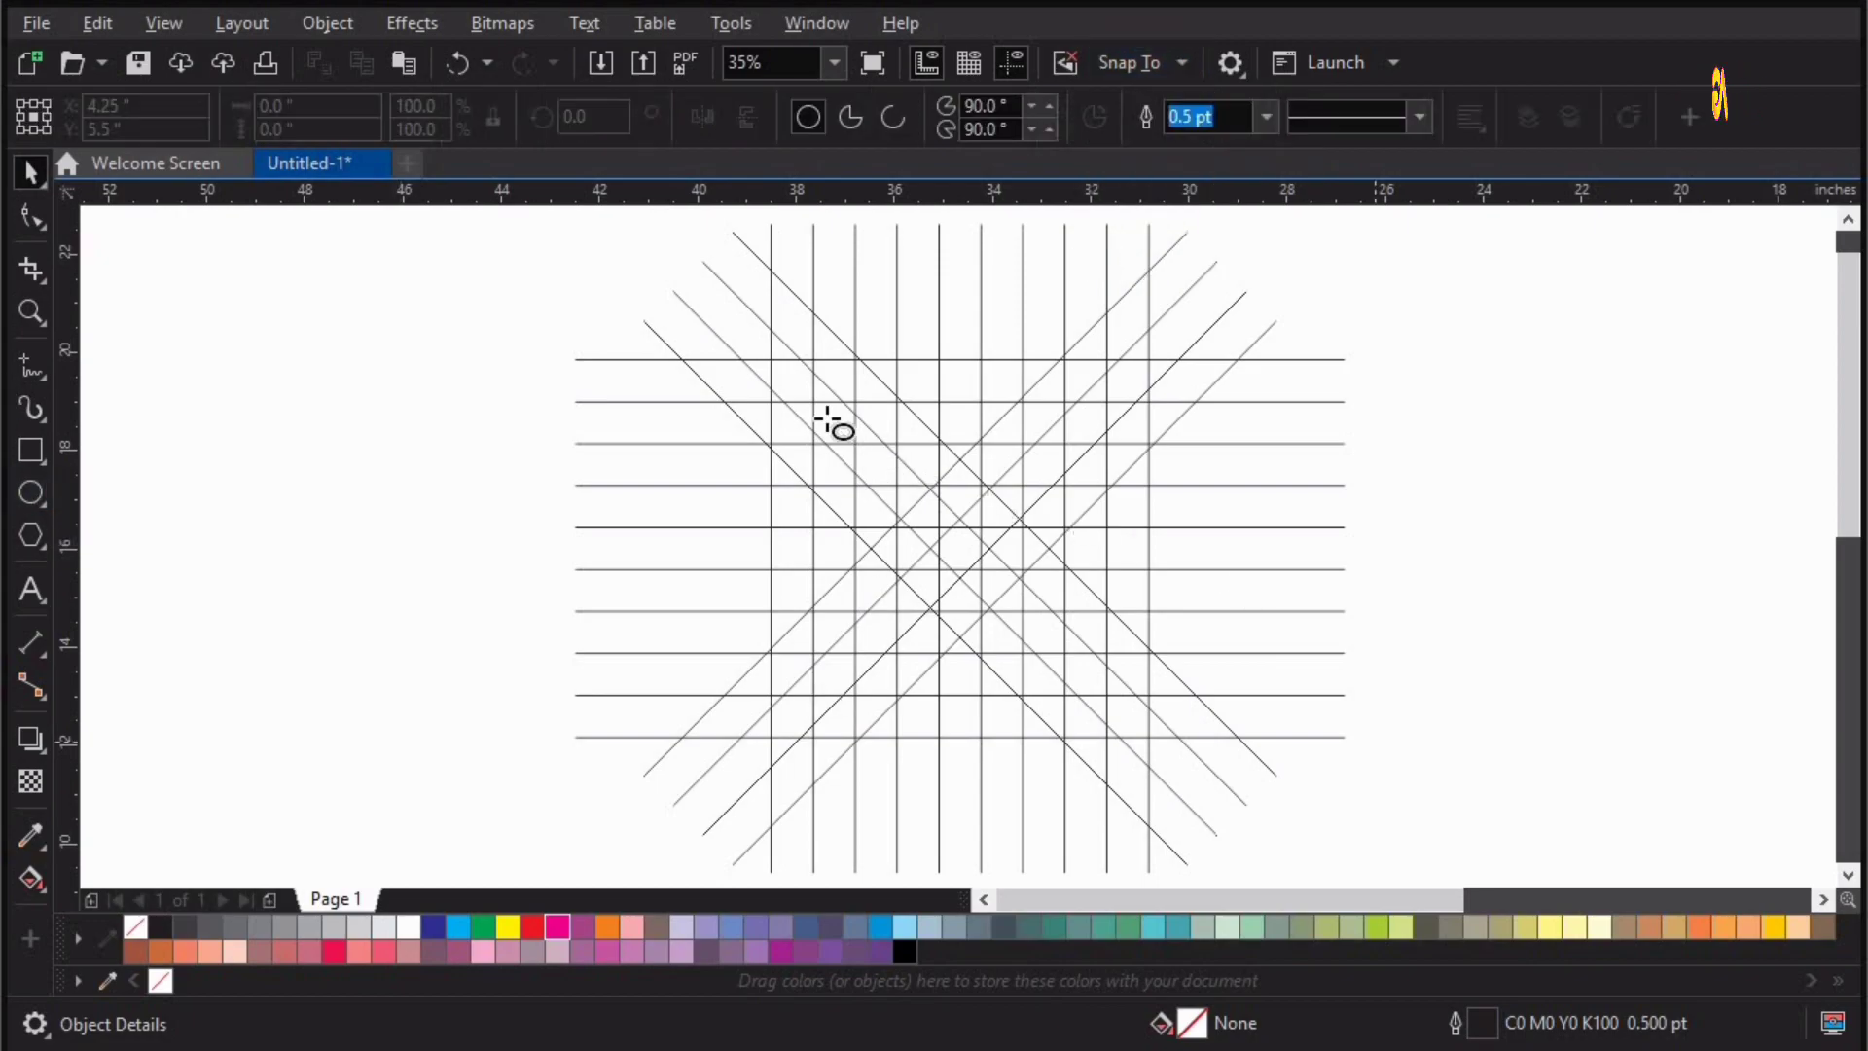
{"action": "left_click_drag", "start_coordinate": [924, 557], "coordinate": [933, 555]}
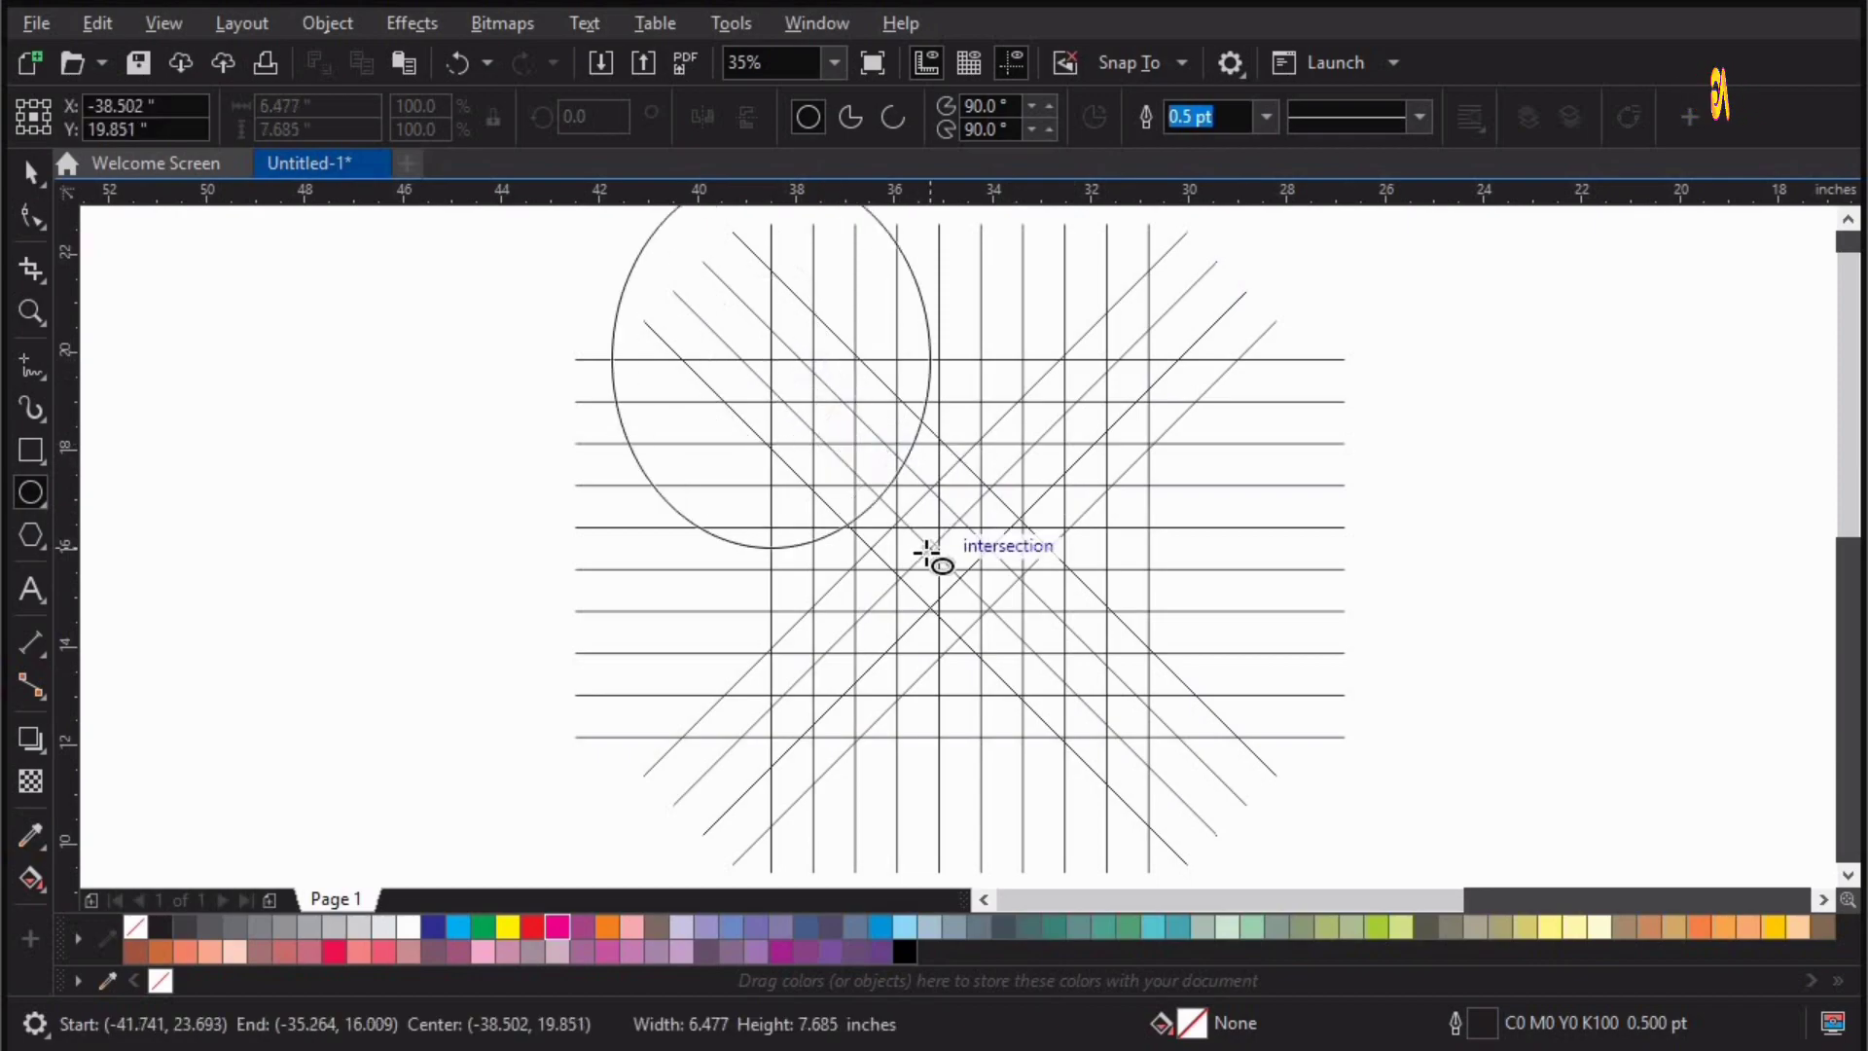
{"action": "key", "text": "ctrl+z"}
{"action": "left_click_drag", "start_coordinate": [775, 359], "coordinate": [1113, 737]}
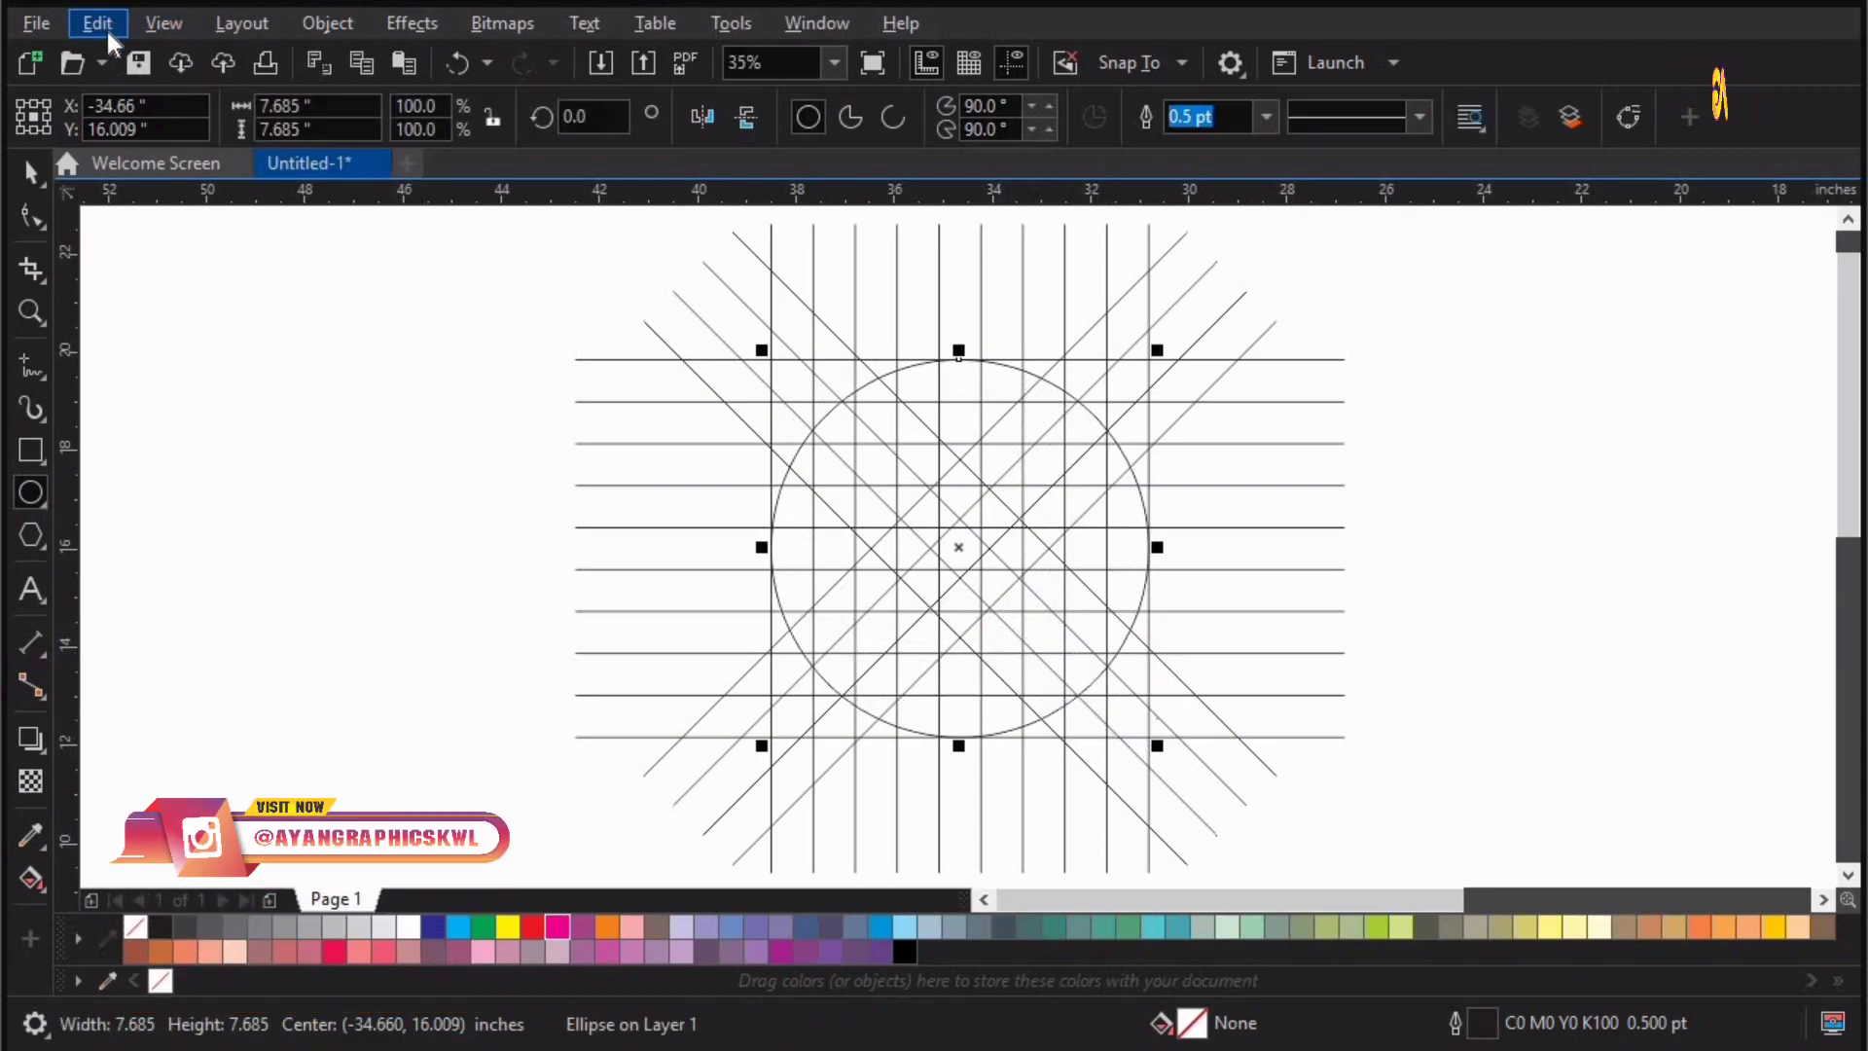
- Duplicate the circle in place and shrink the copy about its centre to 5.977 inches, one grid line inward
{"action": "left_click", "coordinate": [109, 34]}
{"action": "left_click", "coordinate": [167, 201]}
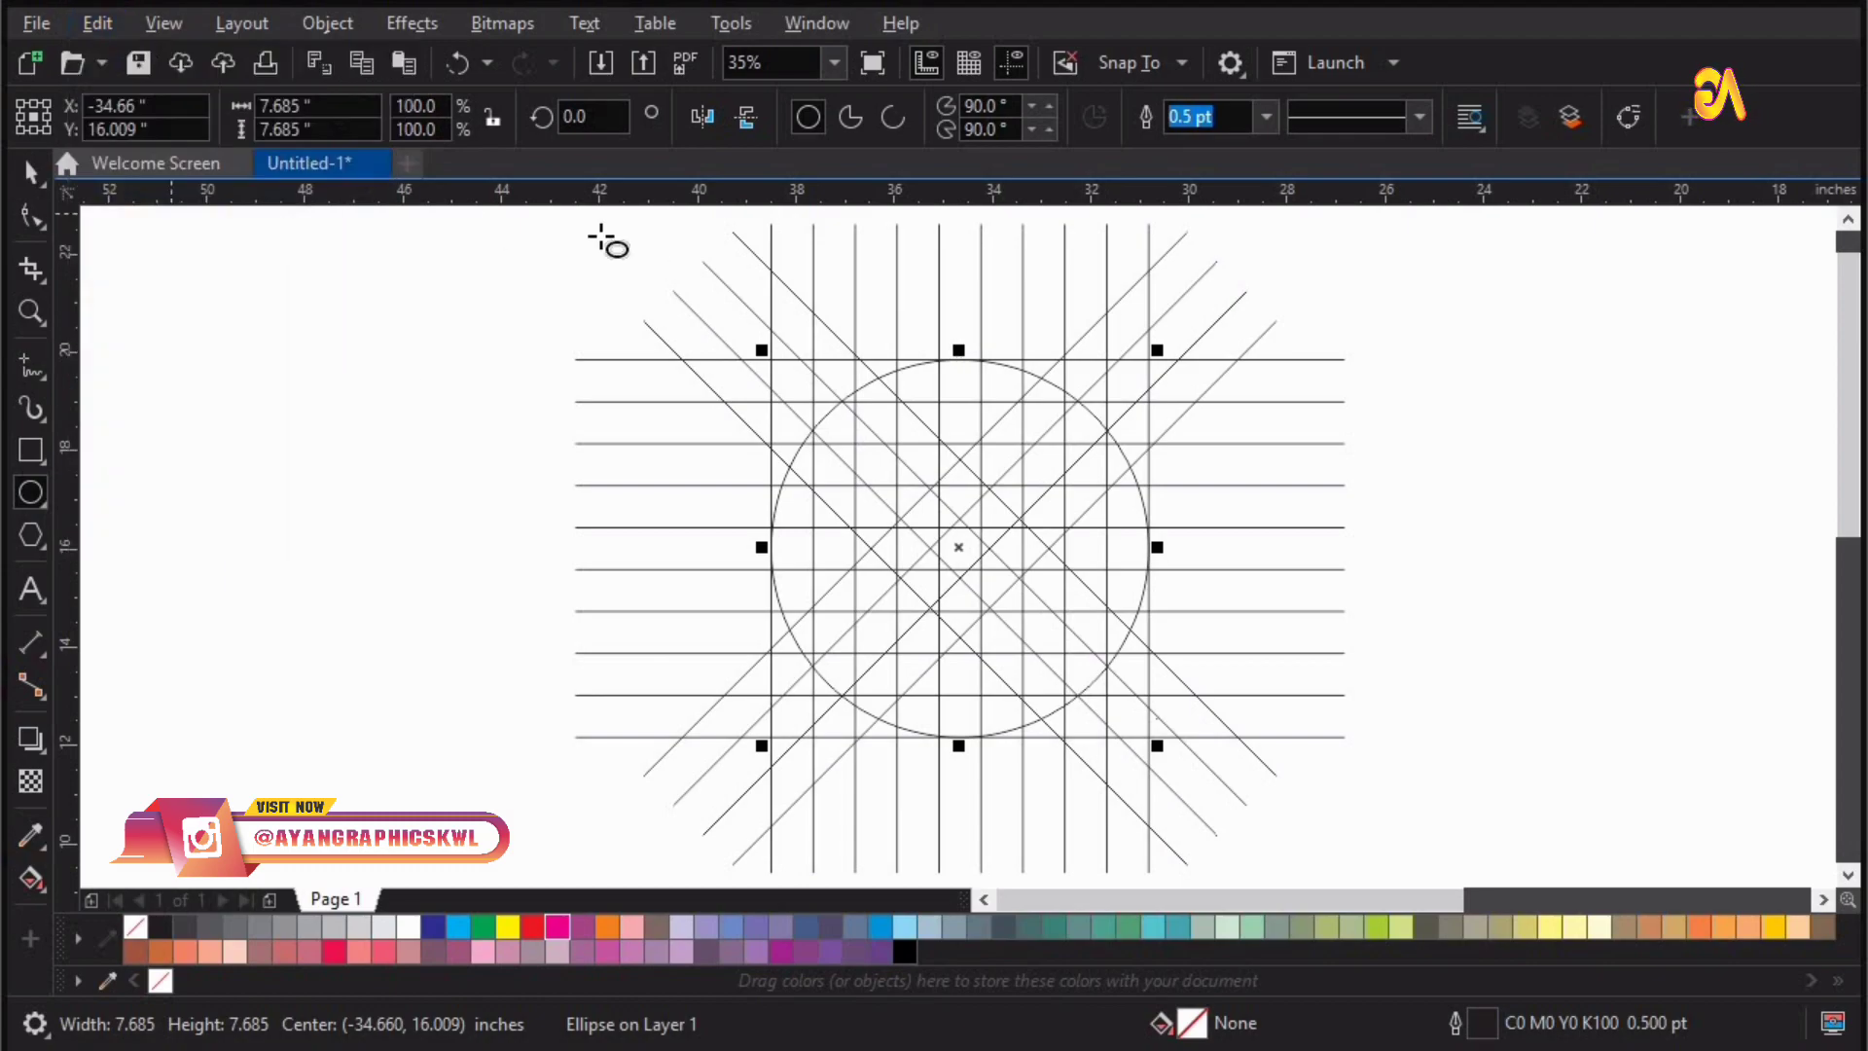
{"action": "left_click", "coordinate": [112, 27]}
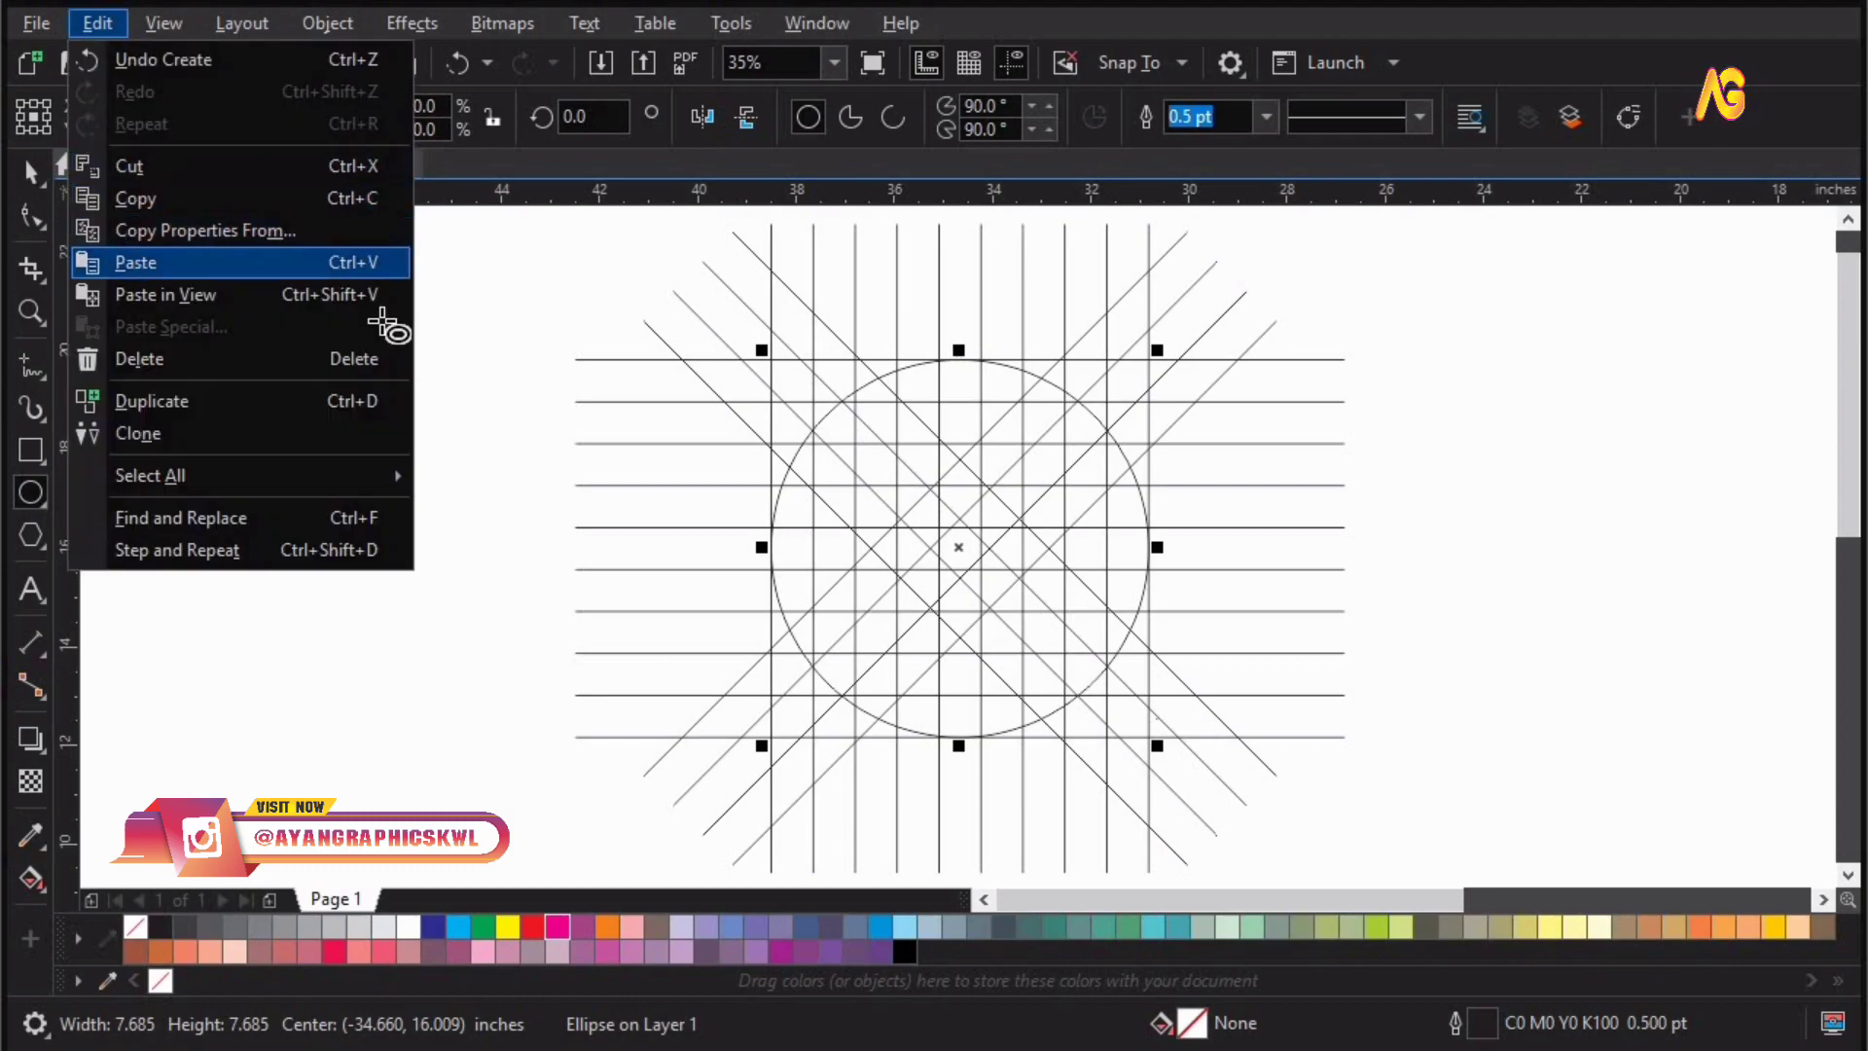
{"action": "left_click", "coordinate": [136, 262]}
{"action": "key", "text": "space"}
{"action": "left_click_drag", "start_coordinate": [1158, 354], "coordinate": [1148, 387]}
- Add two smaller concentric circles snapped to the next two grid lines inward
{"action": "key", "text": "z"}
{"action": "scroll", "coordinate": [1337, 759], "scroll_direction": "up", "scroll_amount": 1}
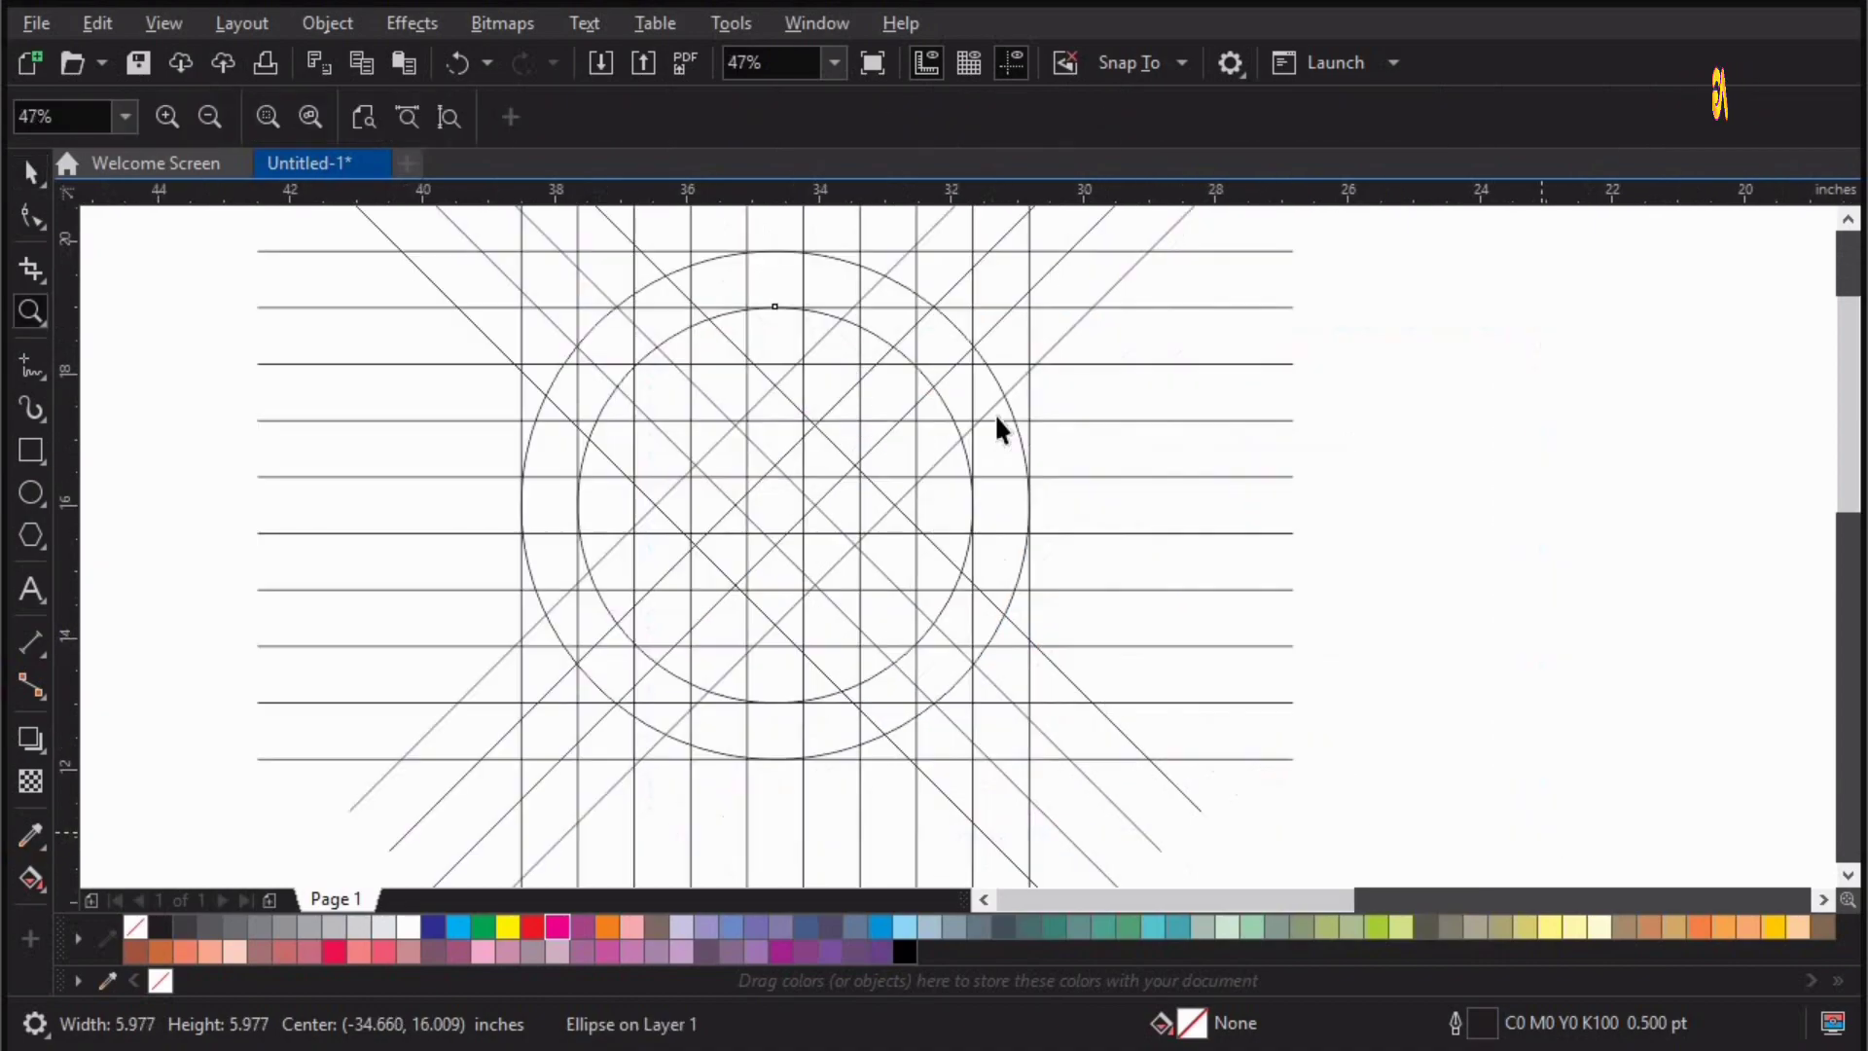
{"action": "key", "text": "space"}
{"action": "left_click_drag", "start_coordinate": [976, 308], "coordinate": [921, 402]}
{"action": "left_click", "coordinate": [1367, 514]}
{"action": "scroll", "coordinate": [1368, 512], "scroll_direction": "down", "scroll_amount": 1}
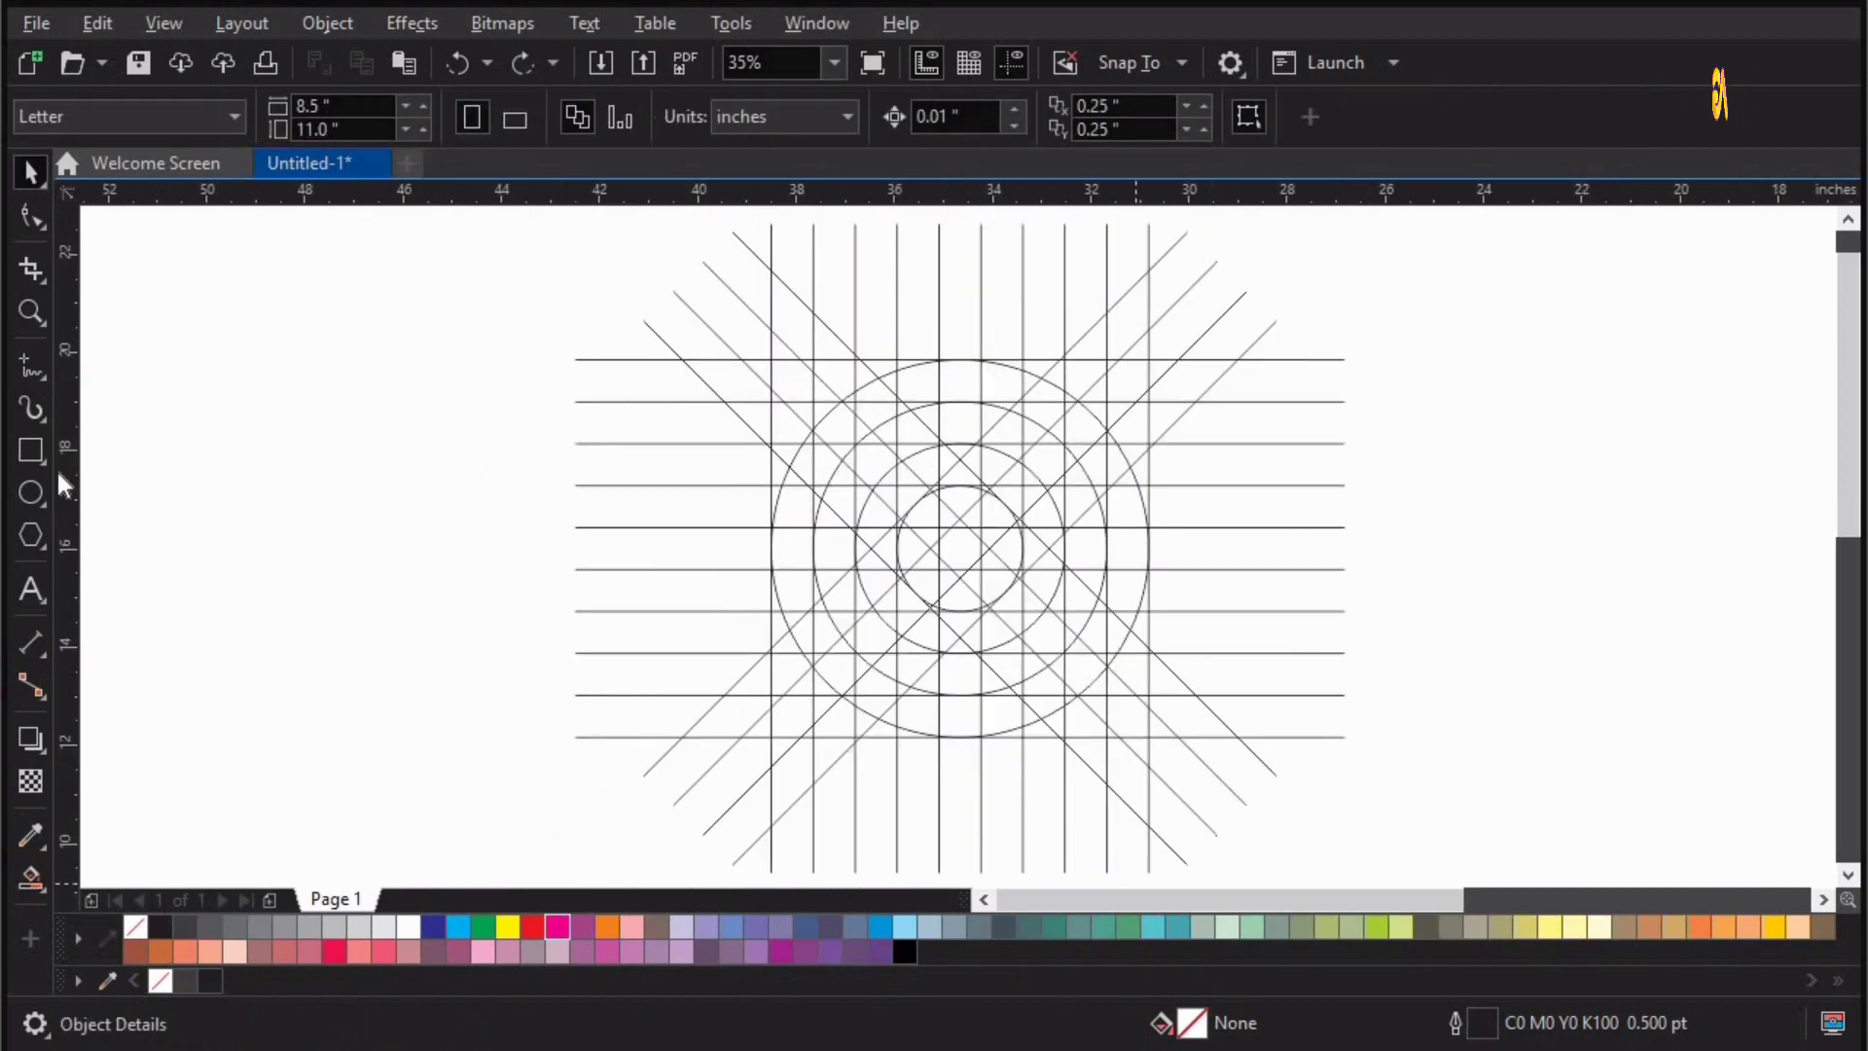
- Draw a circle about 3.415 inches in diameter from the upper-left corner of the central grid square
{"action": "left_click", "coordinate": [42, 496]}
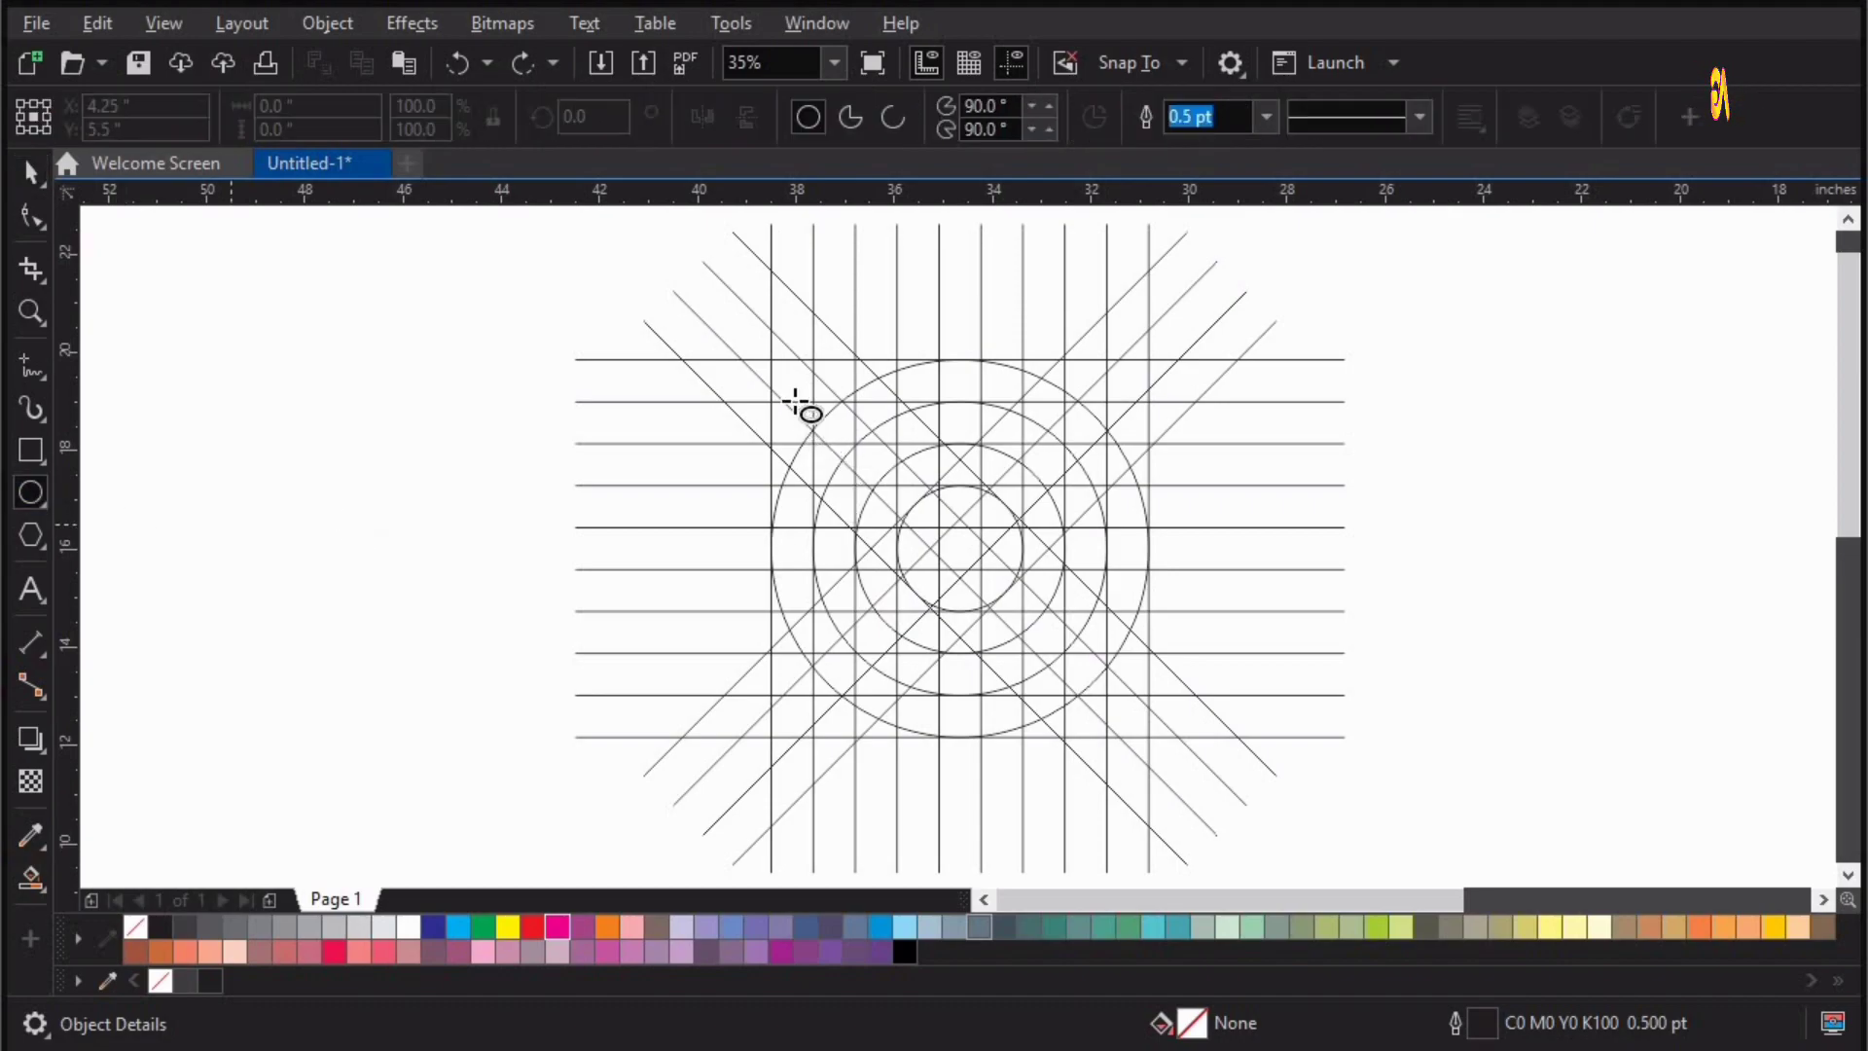
{"action": "left_click_drag", "start_coordinate": [774, 362], "coordinate": [868, 498]}
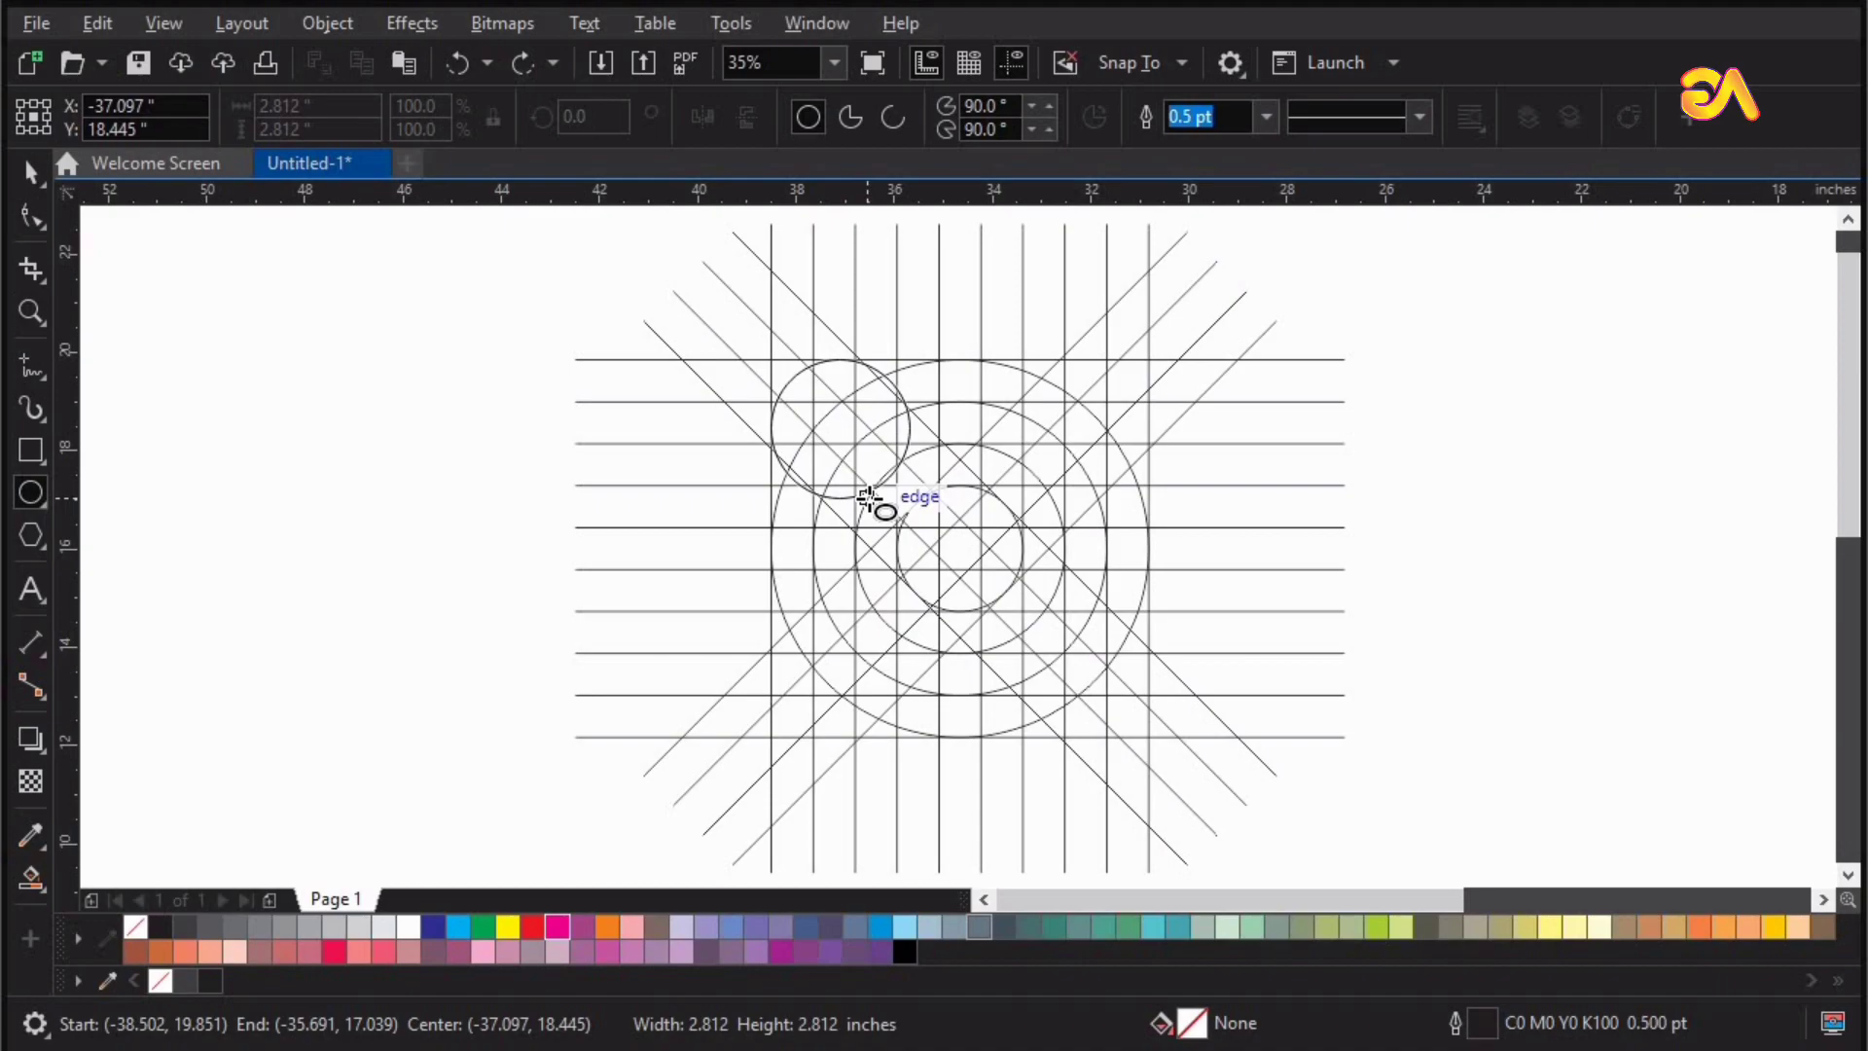
{"action": "left_click_drag", "start_coordinate": [865, 496], "coordinate": [902, 533]}
- Scale the upper-left corner circle down to 75%, 2.562 inches in diameter, keeping its upper-left corner fixed
{"action": "key", "text": "z"}
{"action": "left_click_drag", "start_coordinate": [688, 301], "coordinate": [1109, 633]}
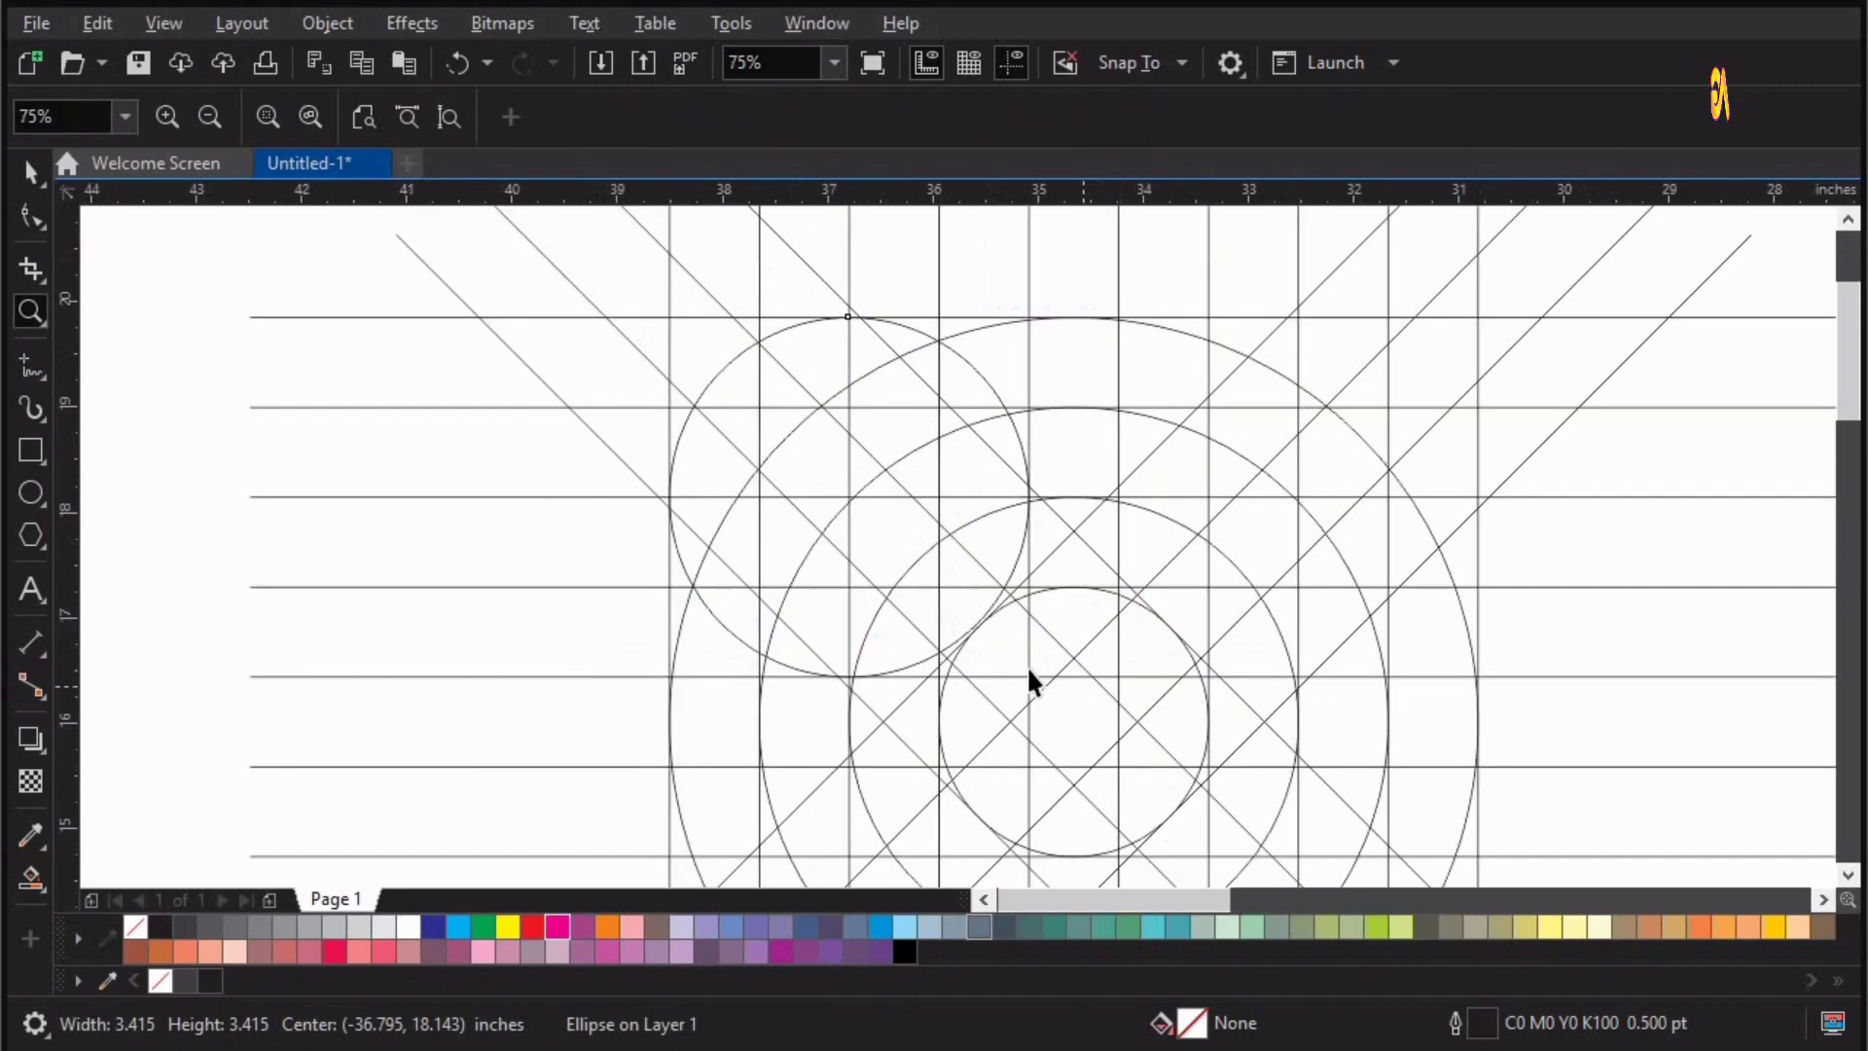
{"action": "key", "text": "space"}
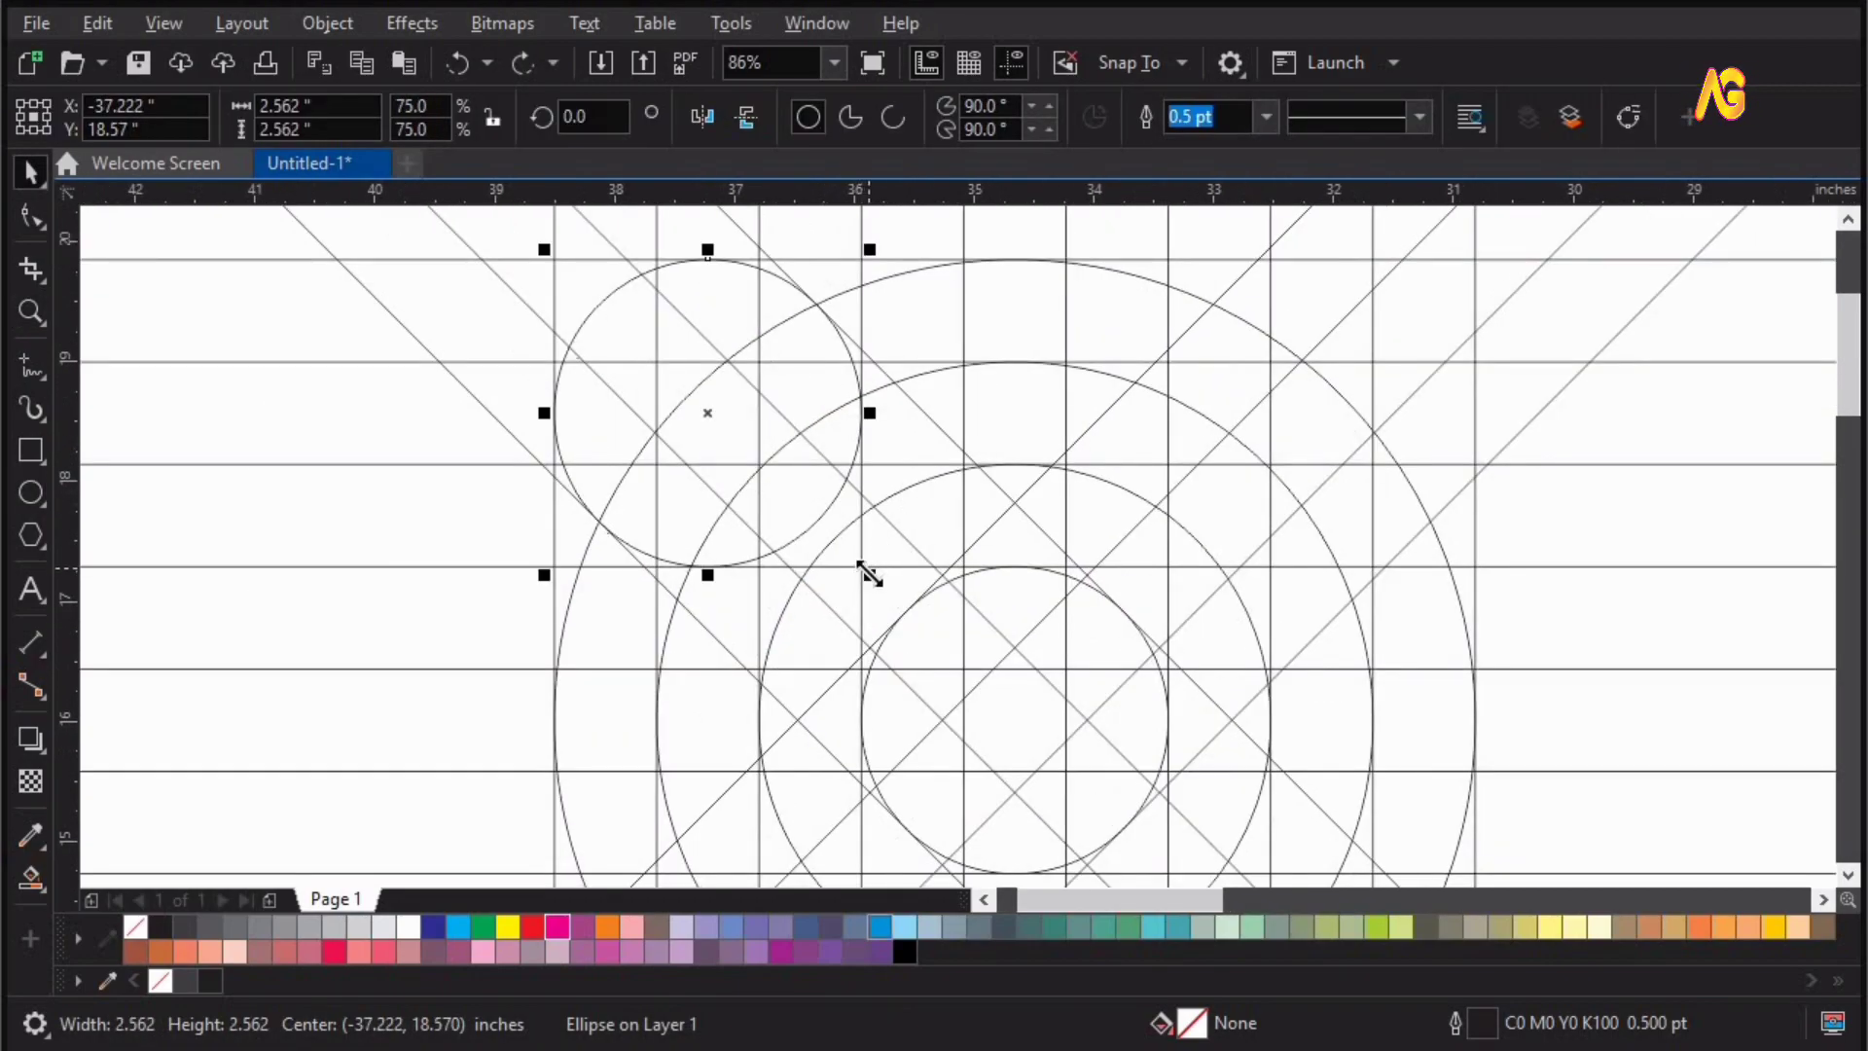
- Add a concentric copy of the upper-left circle, shrunk about its centre to 0.854 inches in diameter
{"action": "left_click_drag", "start_coordinate": [869, 575], "coordinate": [825, 484]}
{"action": "key", "text": "F2"}
{"action": "left_click_drag", "start_coordinate": [483, 229], "coordinate": [1447, 750]}
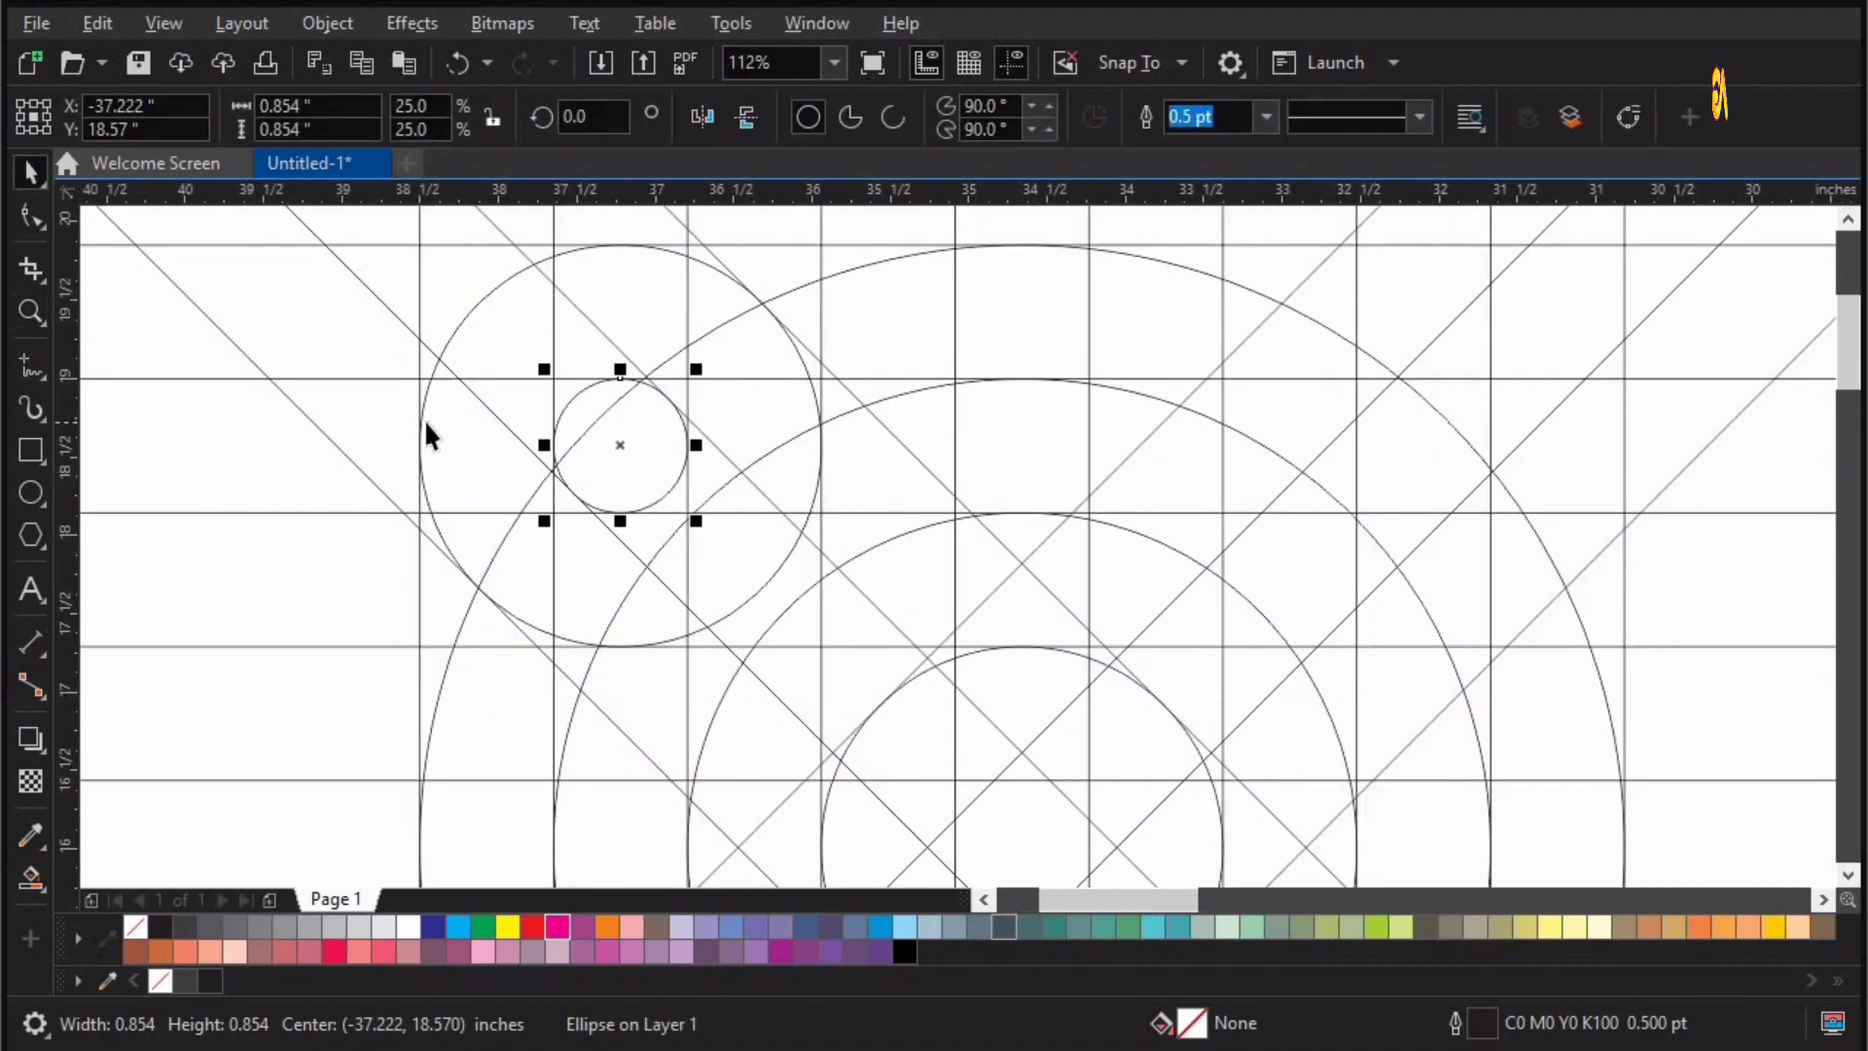
- Duplicate the 2.562-inch upper-left circle one grid line to the right, snapped to the vertical line
{"action": "left_click", "coordinate": [421, 428]}
{"action": "left_click_drag", "start_coordinate": [458, 433], "coordinate": [550, 449]}
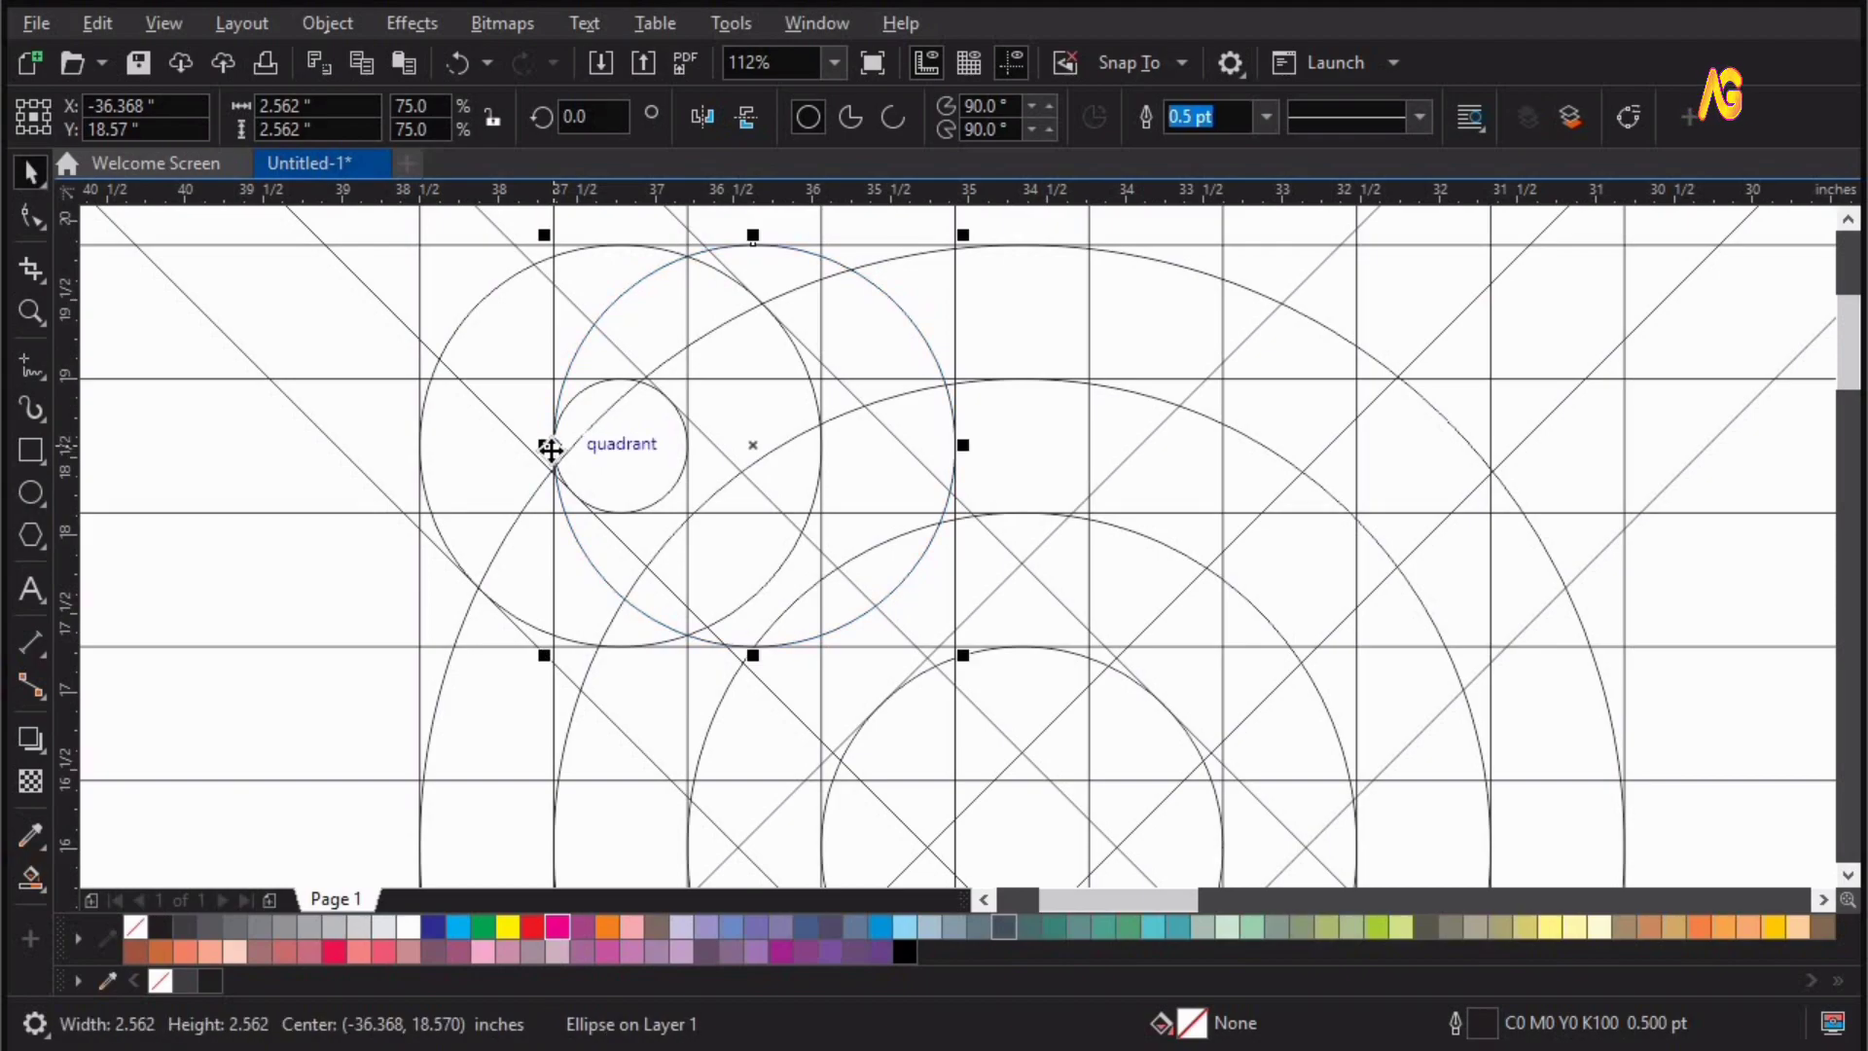
- Copy the three upper-left circles straight down to the lower-left corner of the grid
{"action": "key", "text": "F4"}
{"action": "left_click", "coordinate": [588, 292]}
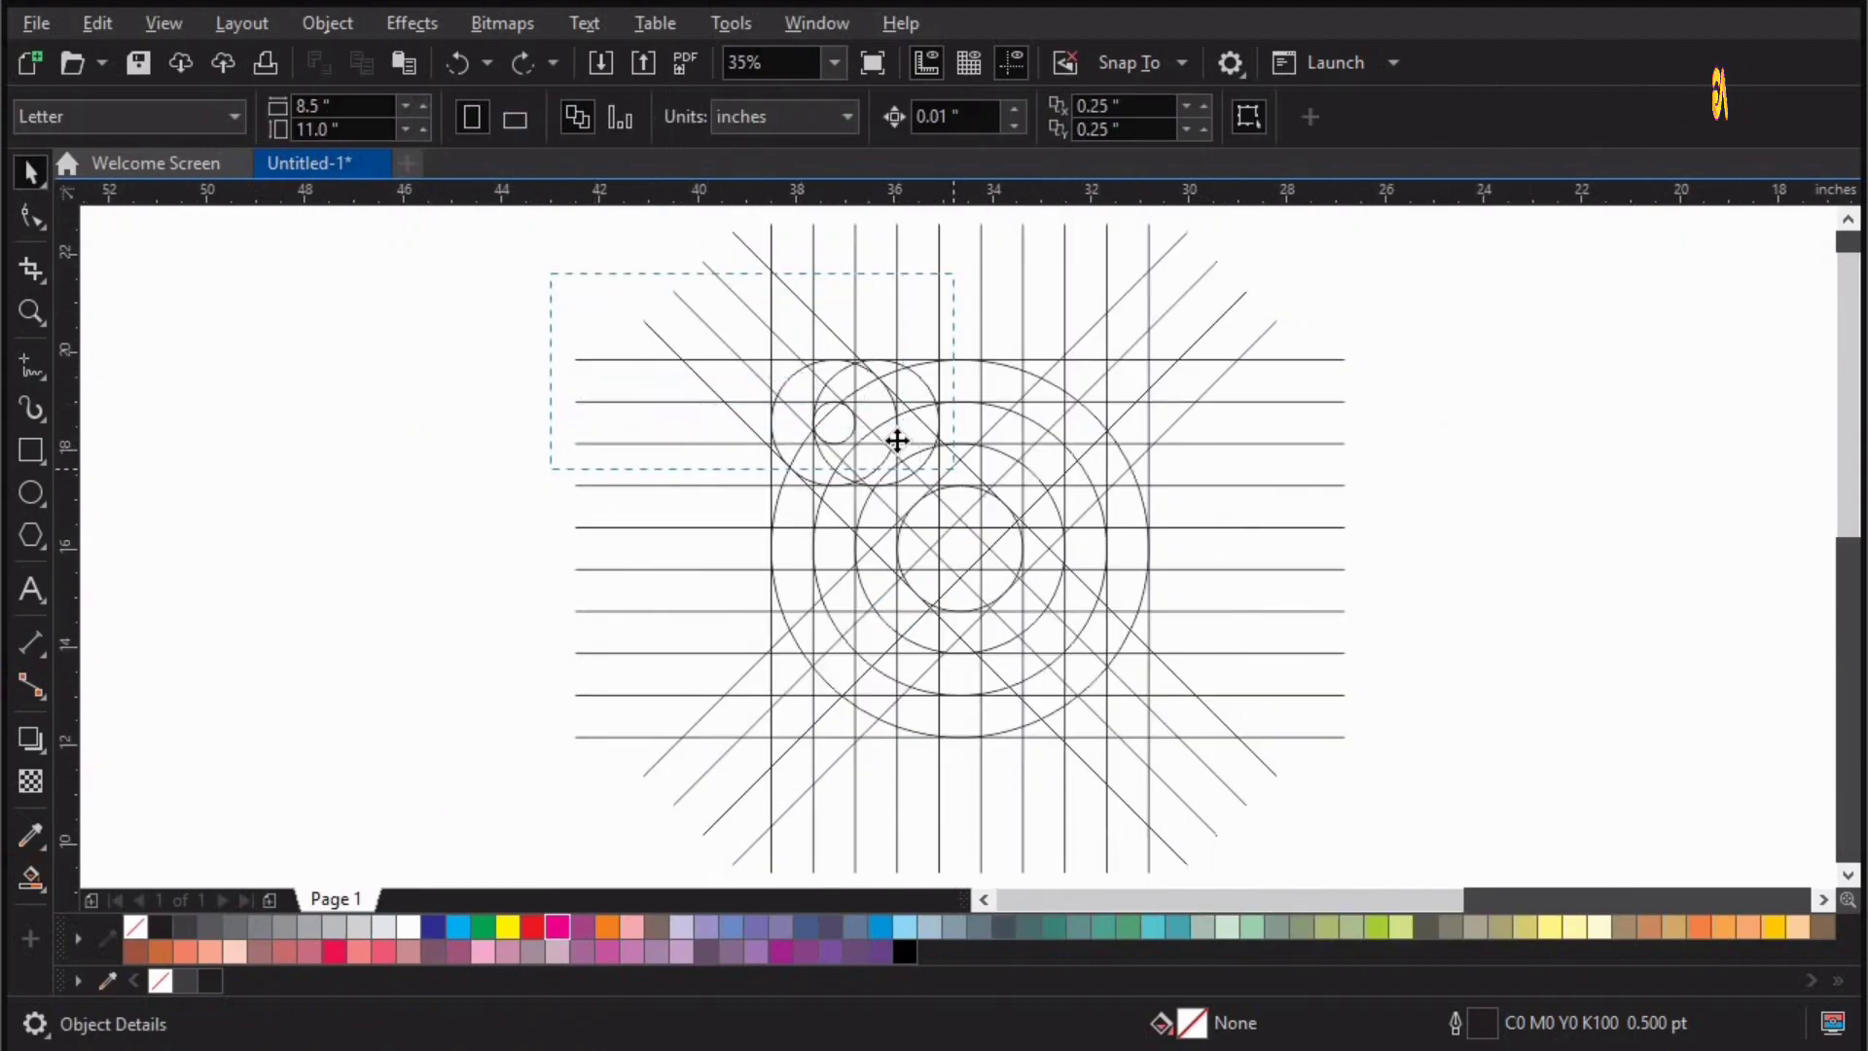
{"action": "left_click_drag", "start_coordinate": [897, 440], "coordinate": [954, 469]}
{"action": "key", "text": "F2"}
{"action": "left_click_drag", "start_coordinate": [575, 279], "coordinate": [1184, 775]}
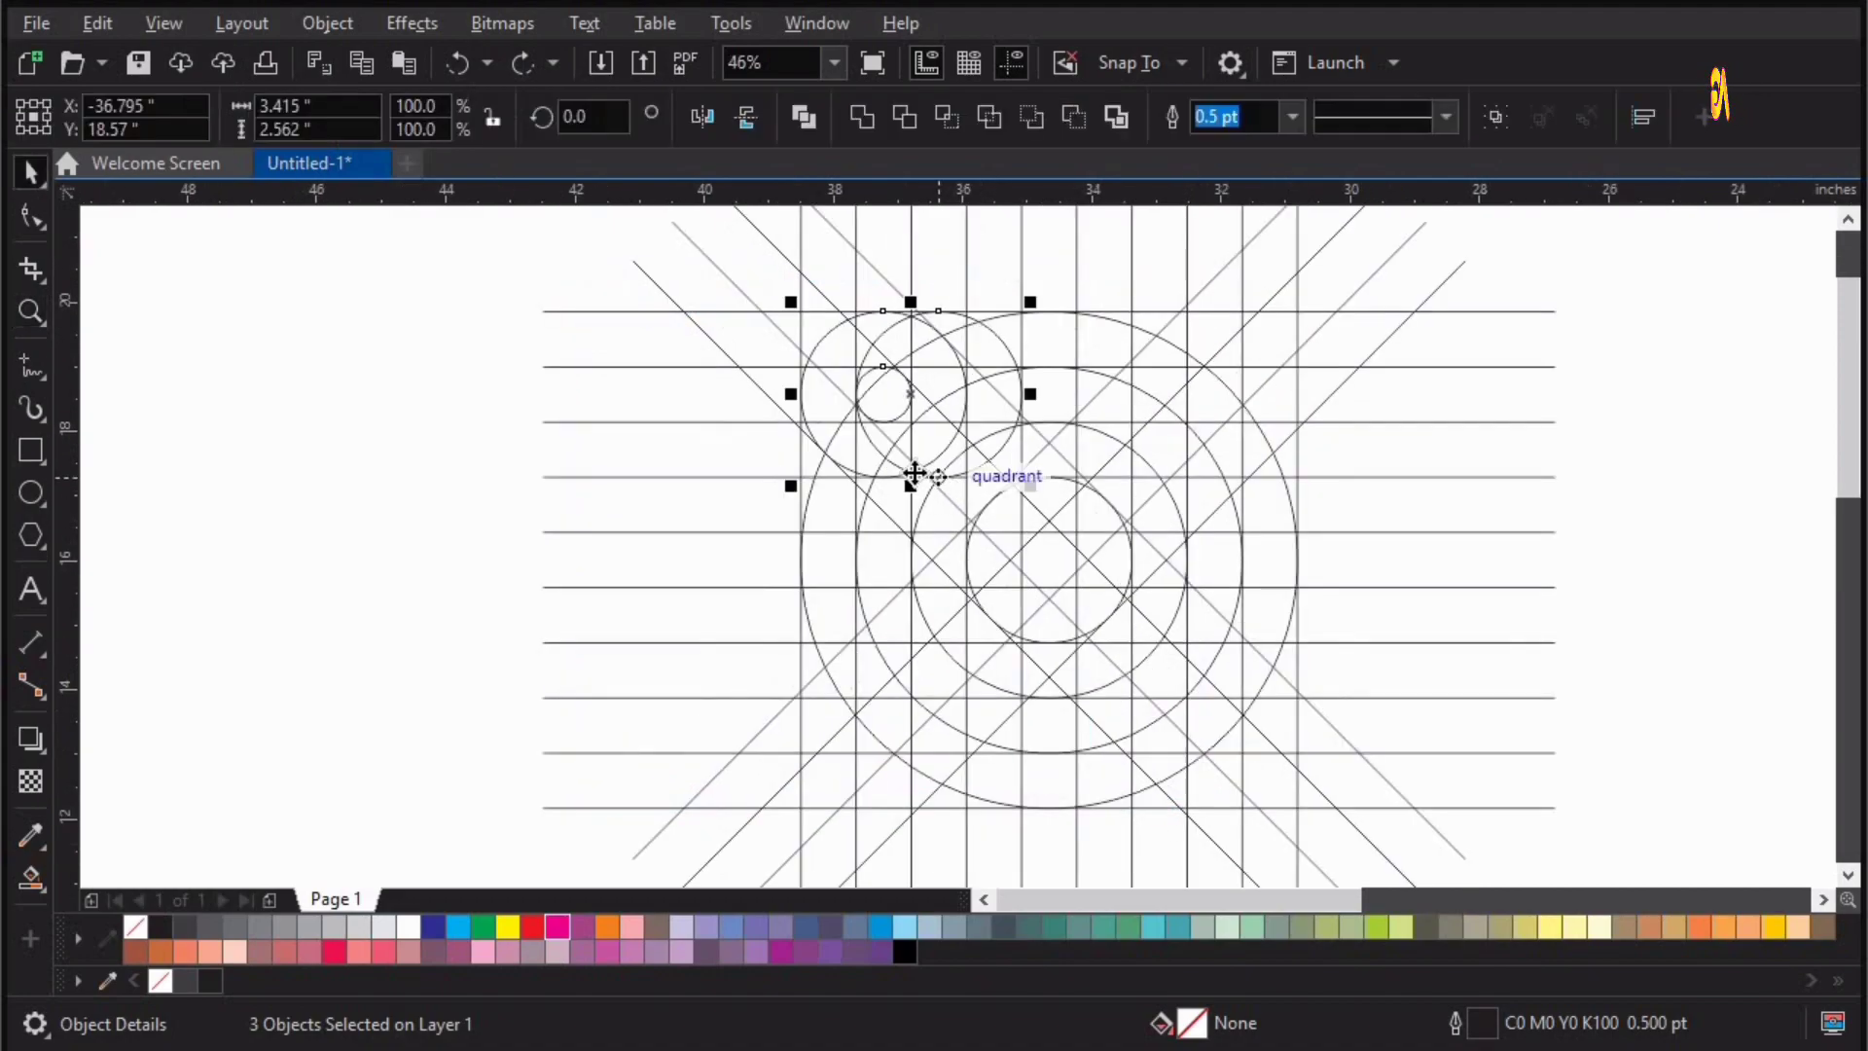
{"action": "left_click_drag", "start_coordinate": [912, 476], "coordinate": [920, 810]}
{"action": "right_click", "coordinate": [918, 806]}
- Group the three lower-left circles and snap the top of the group to the horizontal grid line just above
{"action": "key", "text": "F2"}
{"action": "left_click_drag", "start_coordinate": [1180, 834], "coordinate": [712, 576]}
{"action": "key", "text": "ctrl+g"}
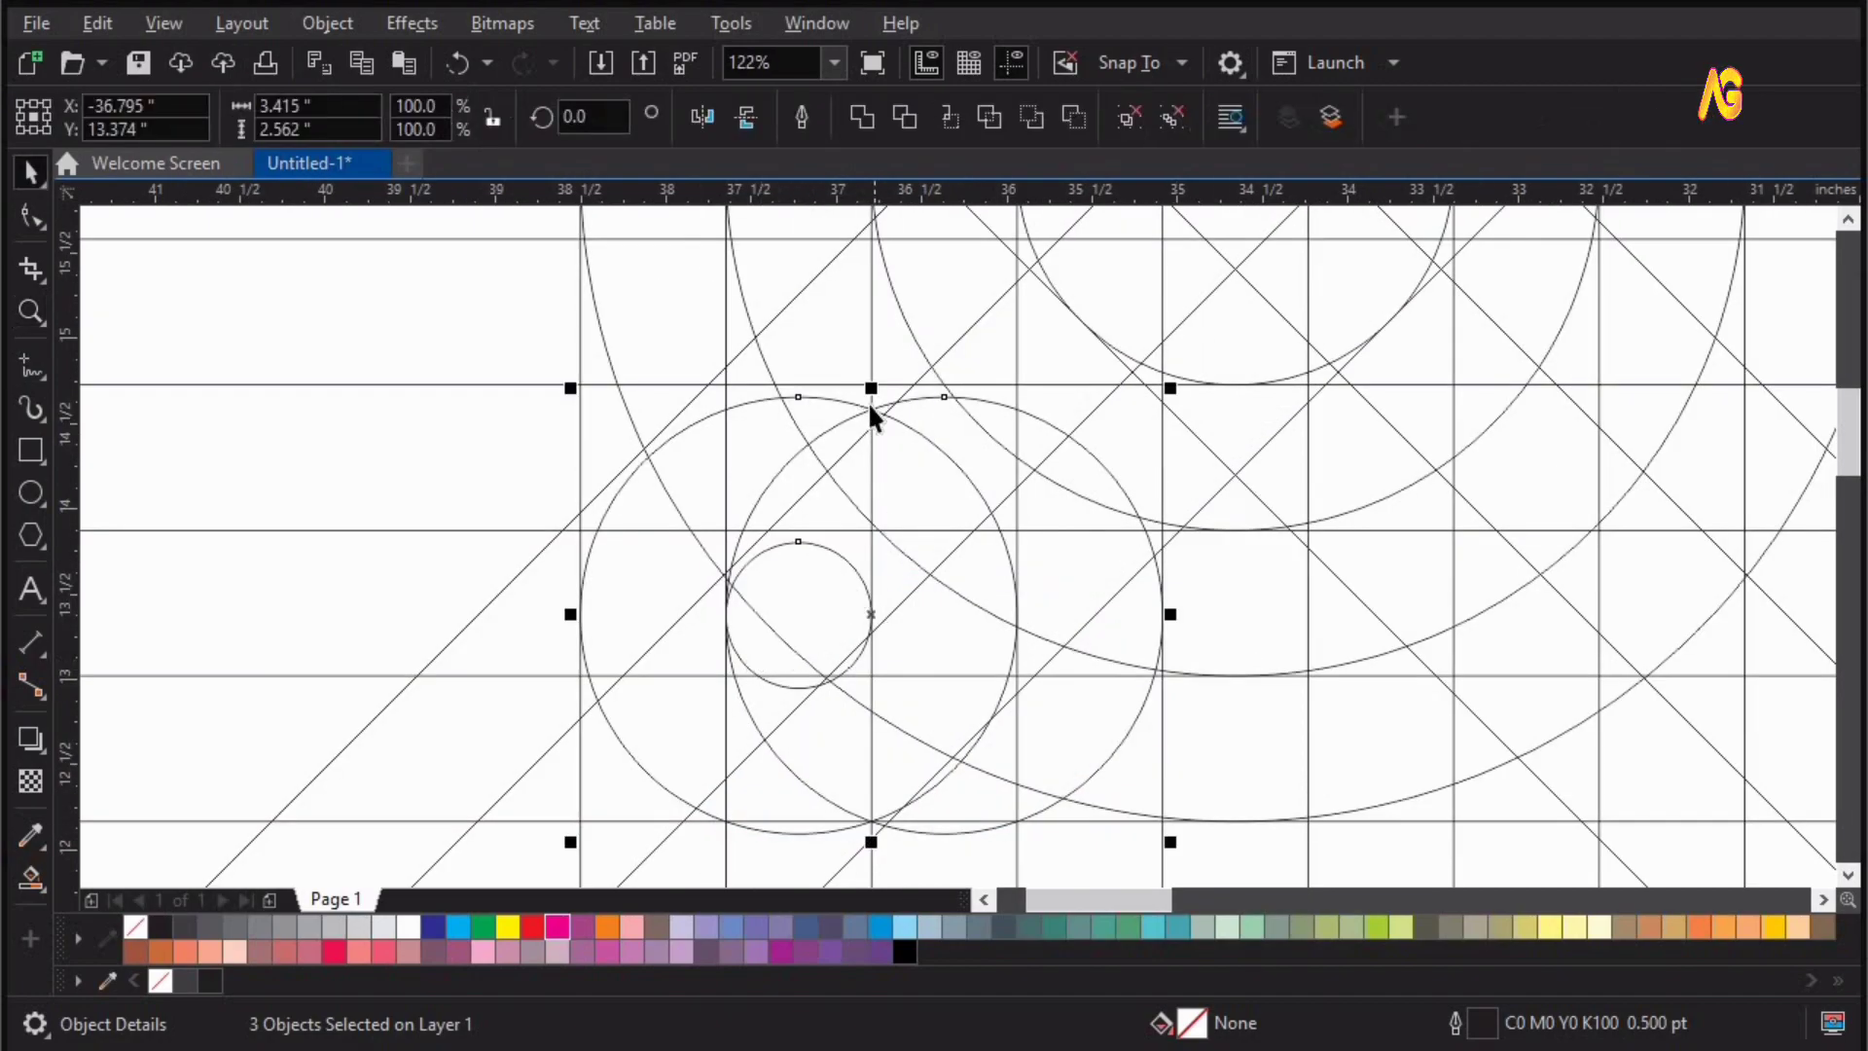
{"action": "left_click_drag", "start_coordinate": [780, 397], "coordinate": [779, 384]}
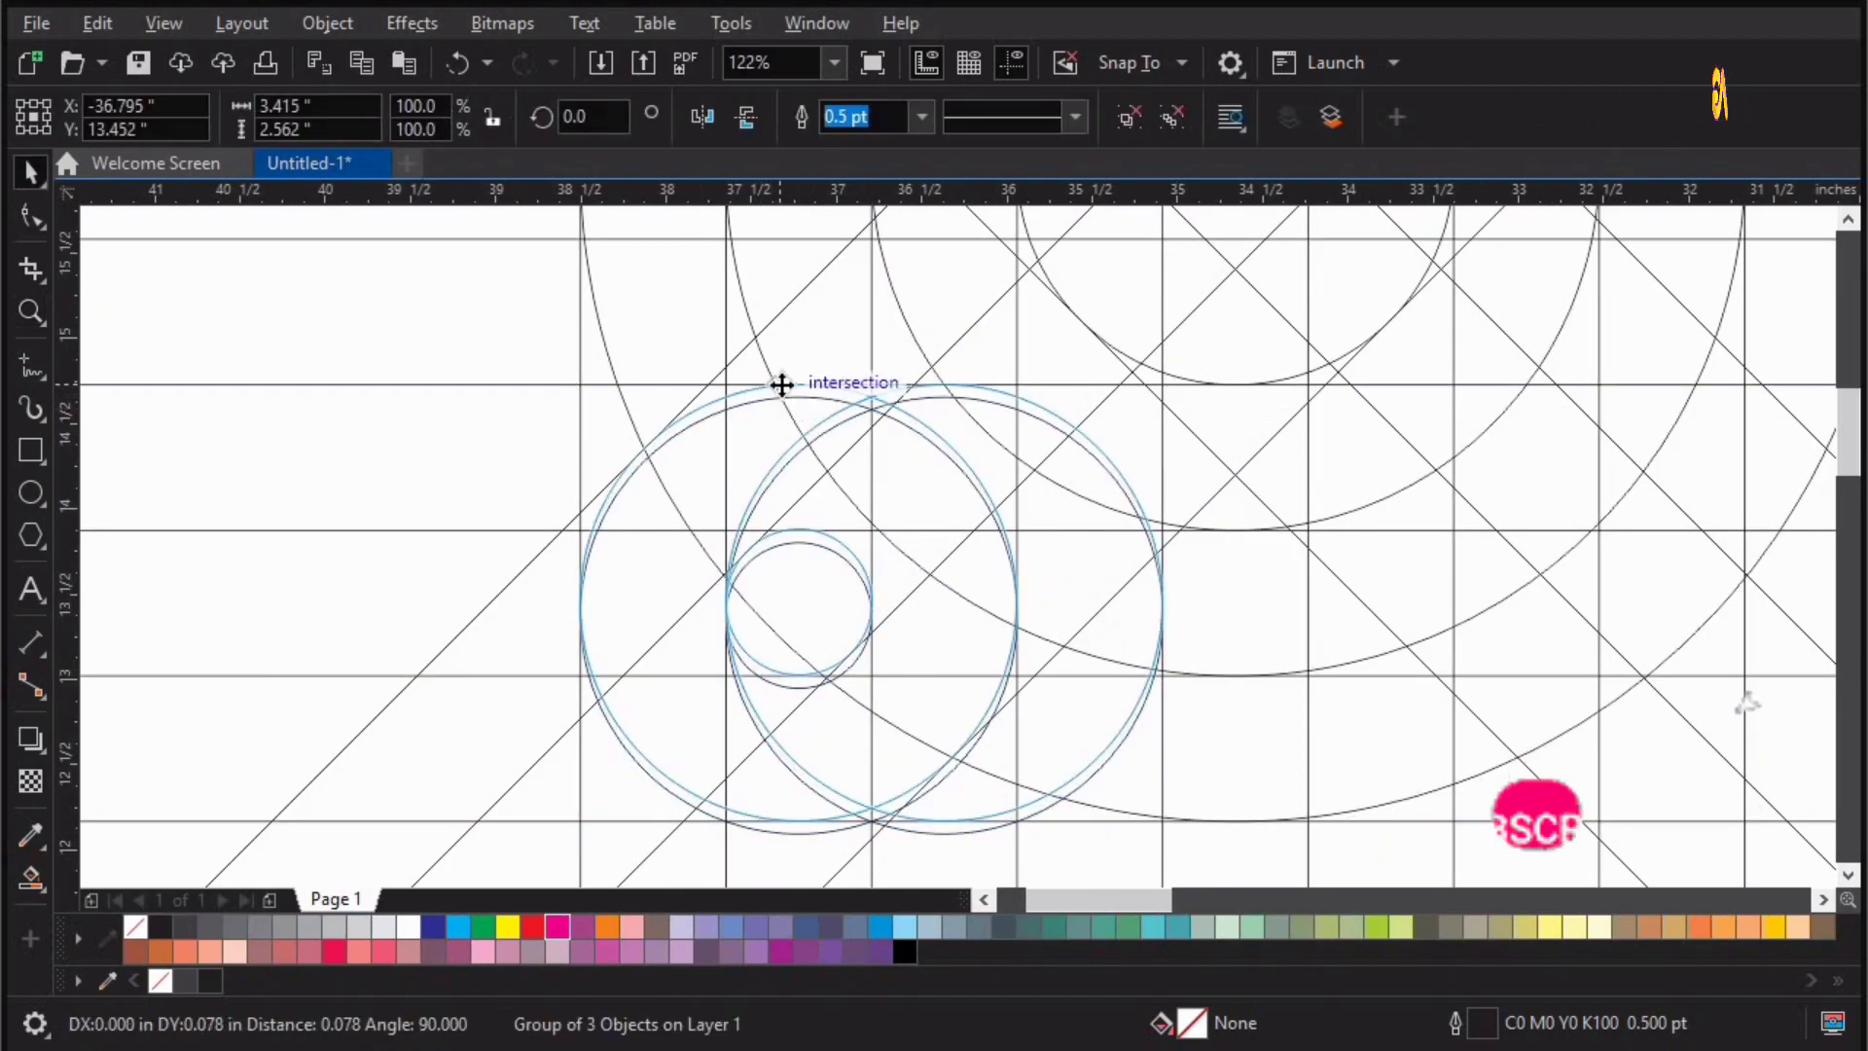
- Select all the grid lines and circles and group them into a single object
{"action": "key", "text": "z"}
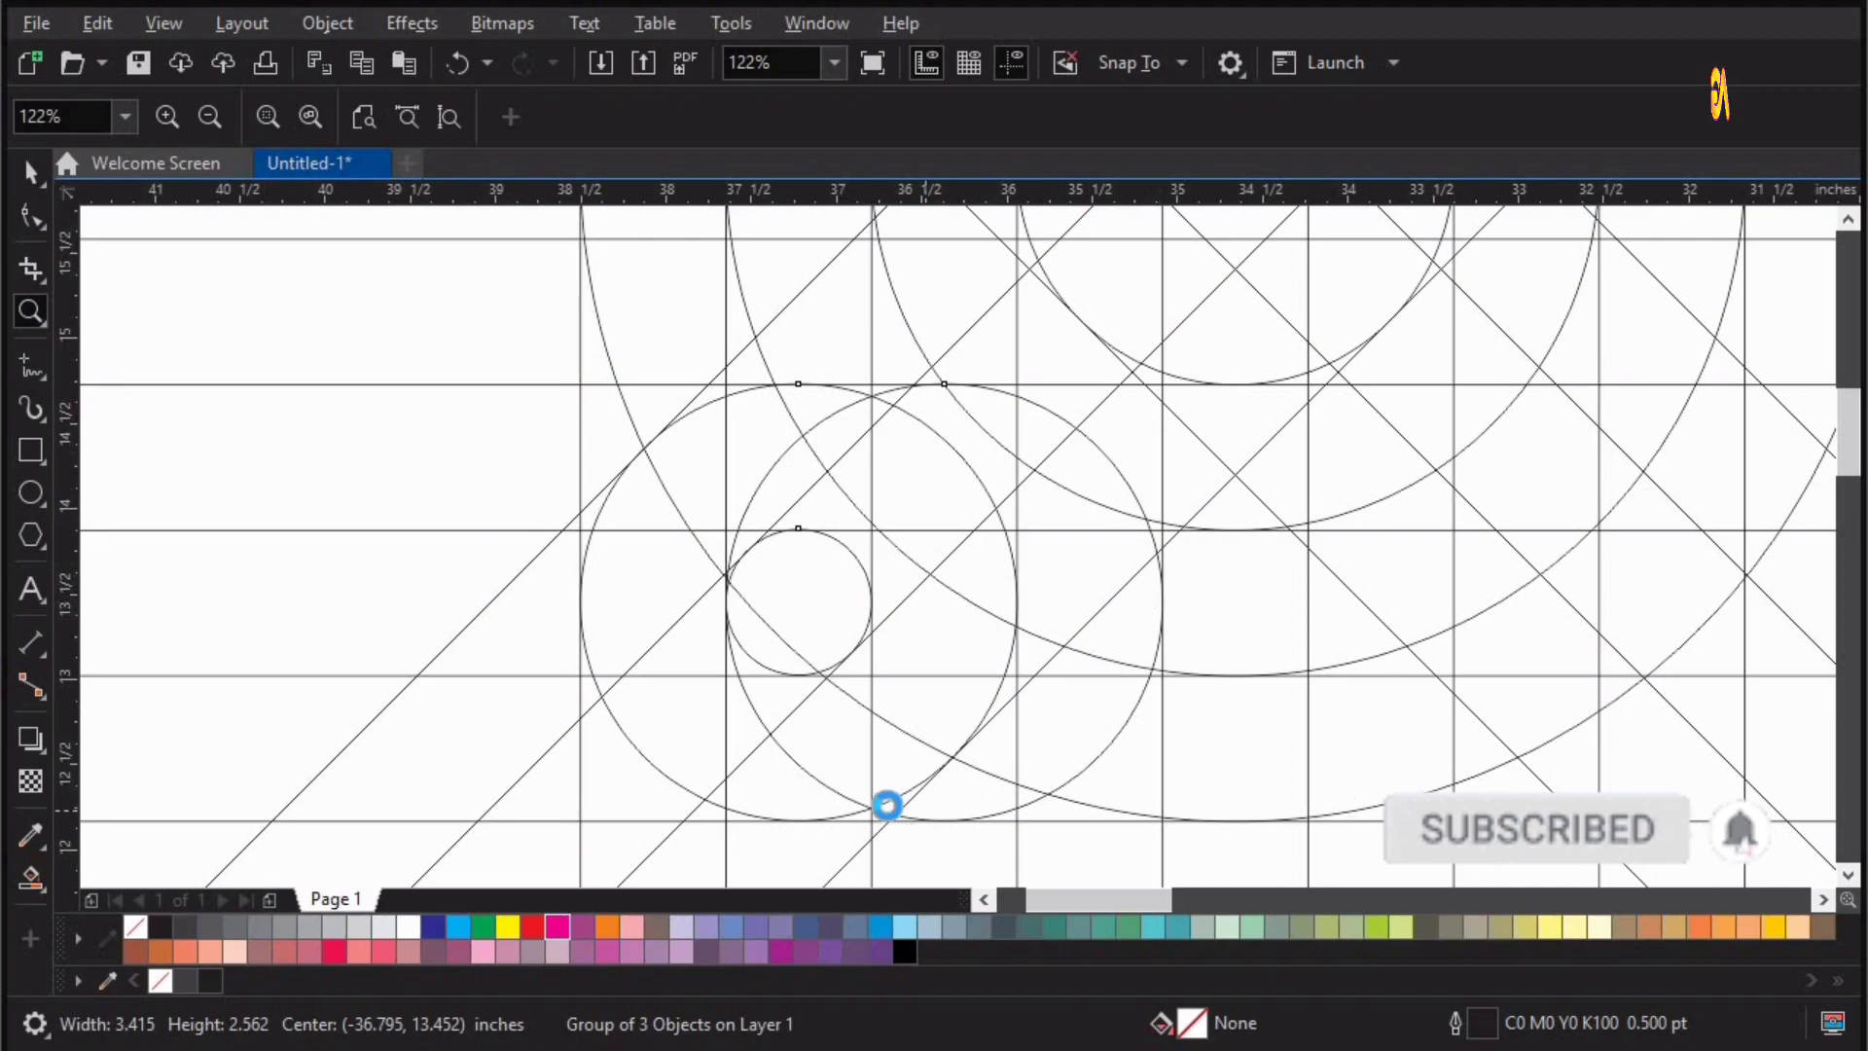
{"action": "key", "text": "F4"}
{"action": "key", "text": "space"}
{"action": "key", "text": "z"}
{"action": "left_click_drag", "start_coordinate": [720, 326], "coordinate": [1170, 759]}
{"action": "key", "text": "space"}
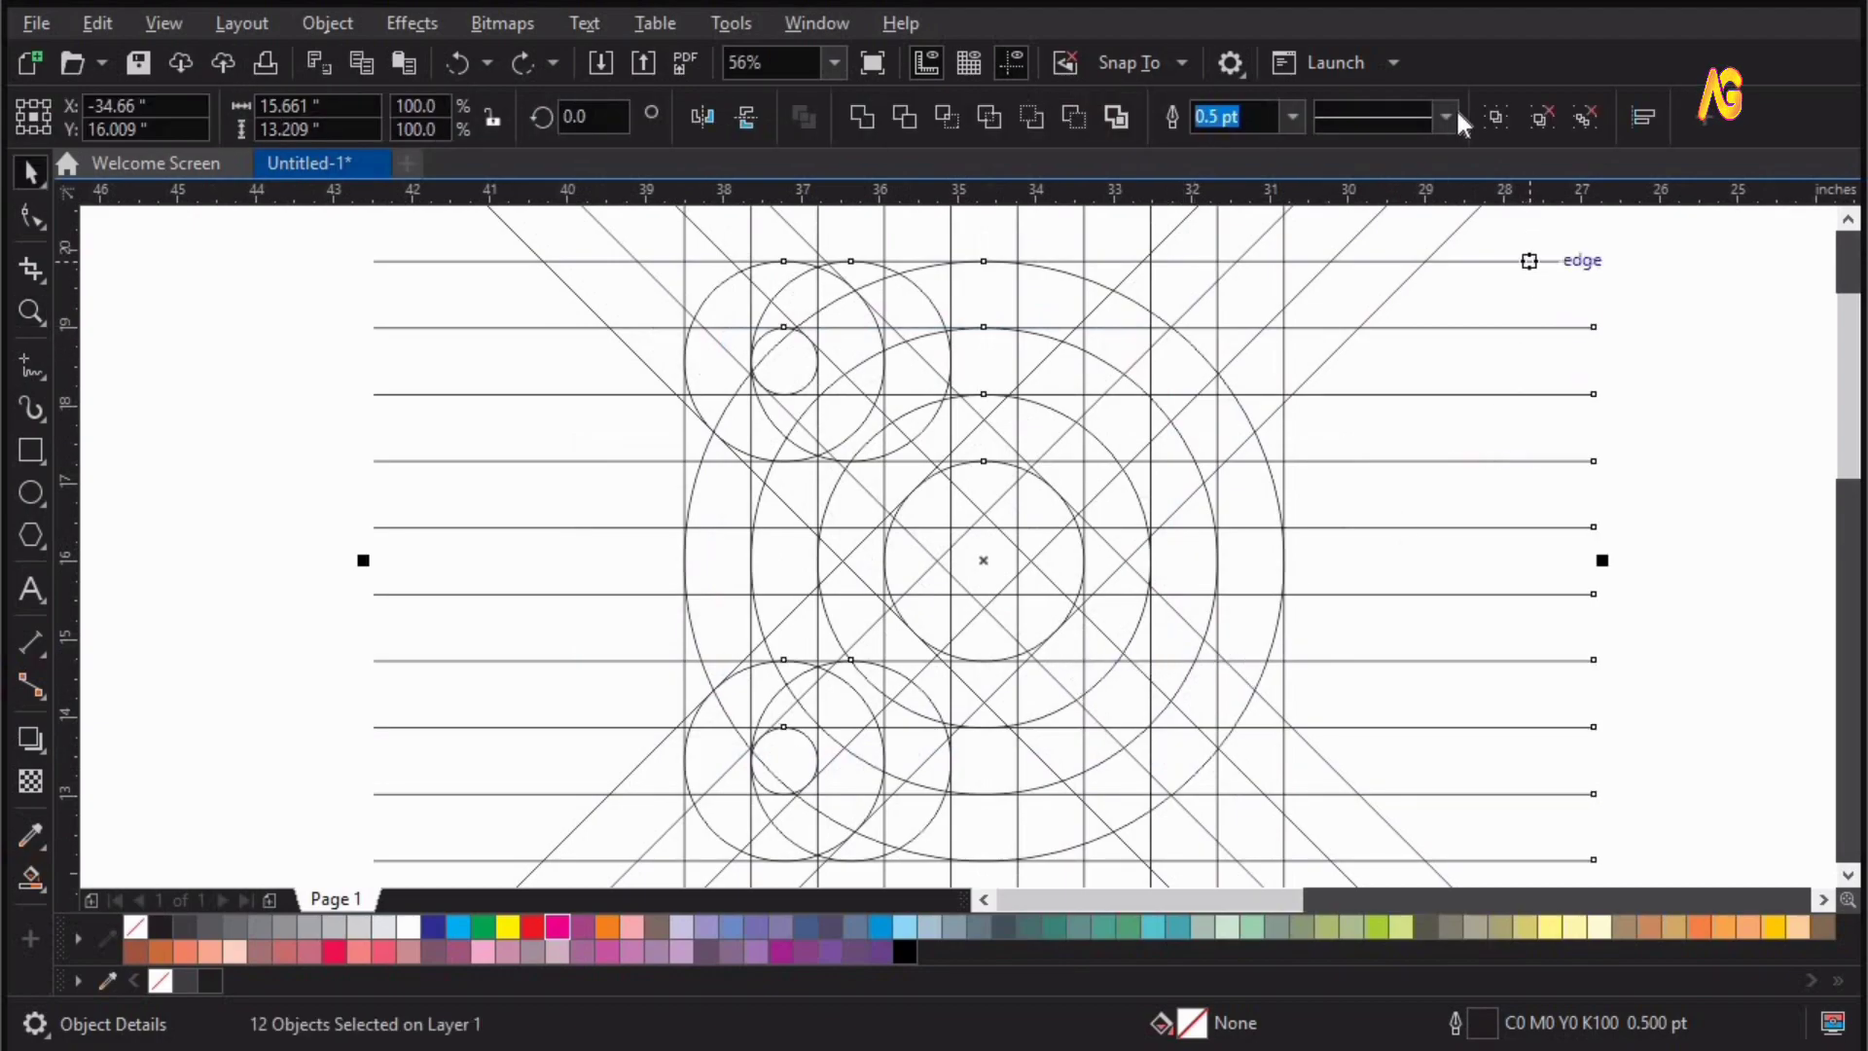
{"action": "left_click", "coordinate": [1498, 114]}
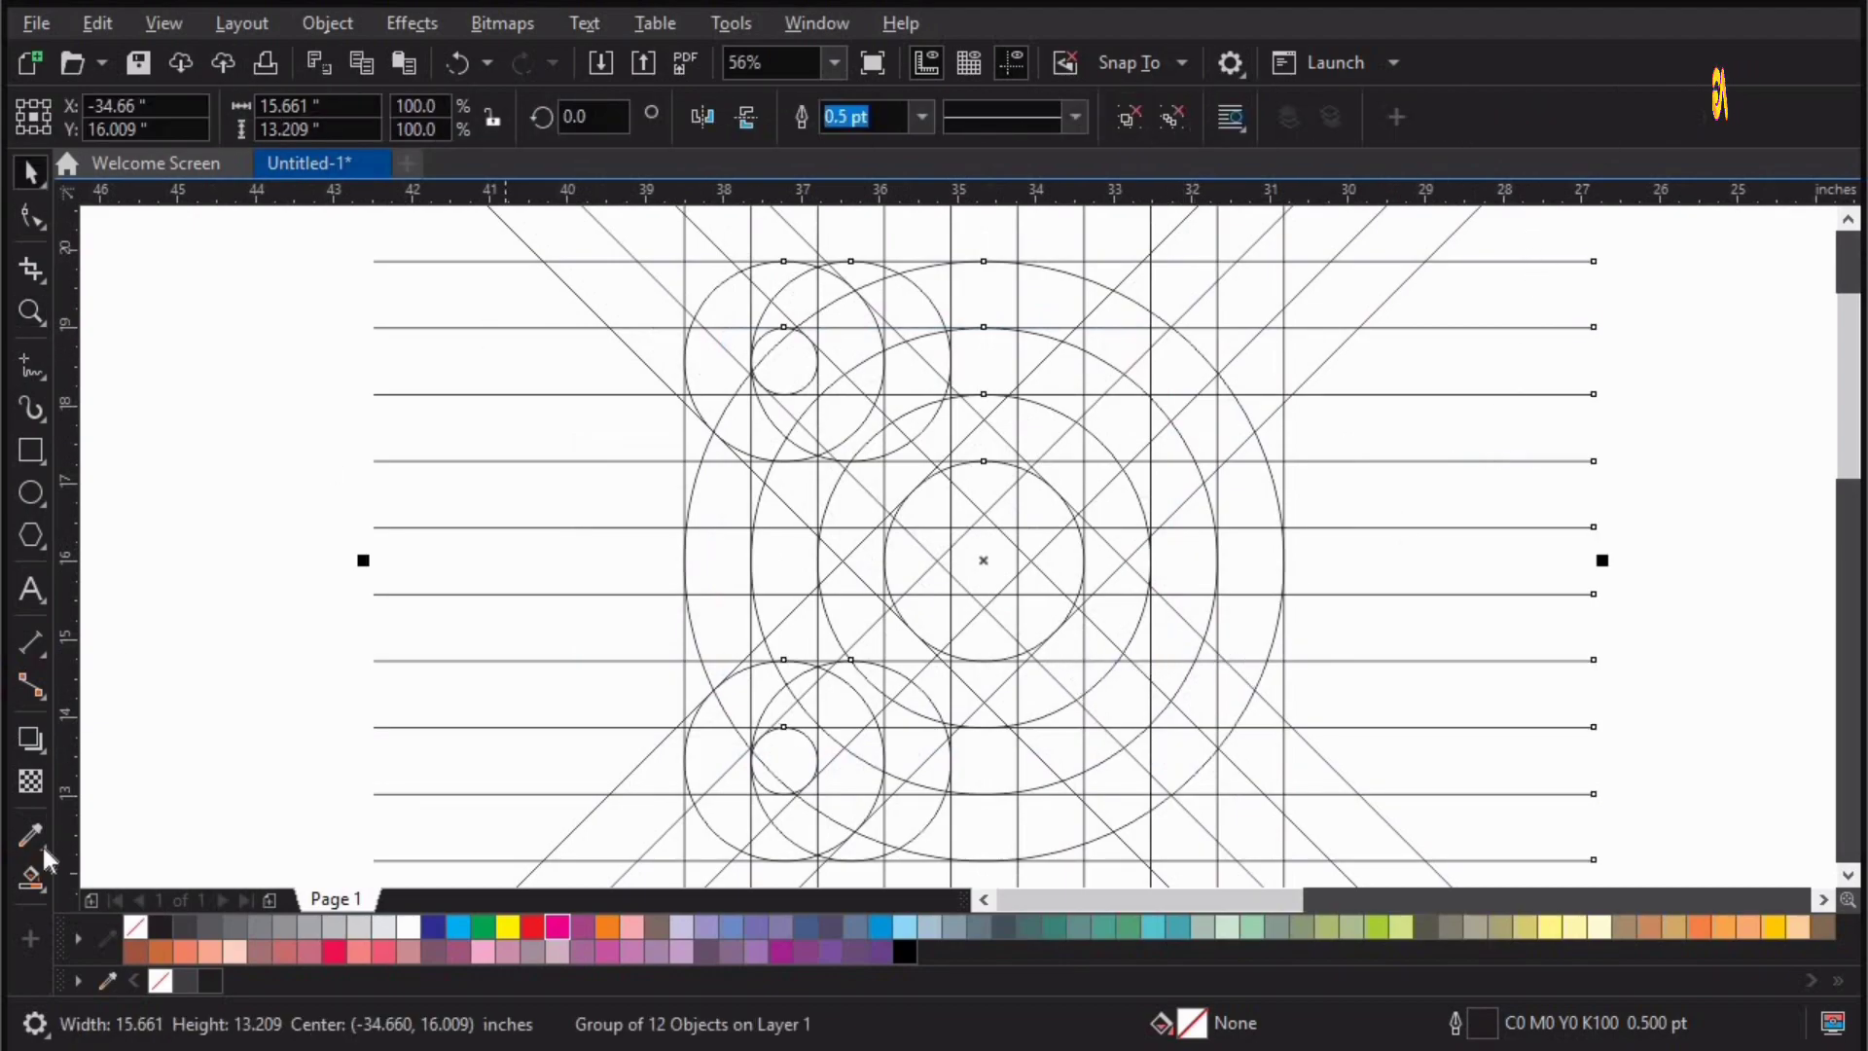
- Smart-fill the regions of the band's curved lower-left end below the small circle with 90% black
{"action": "left_click", "coordinate": [45, 893]}
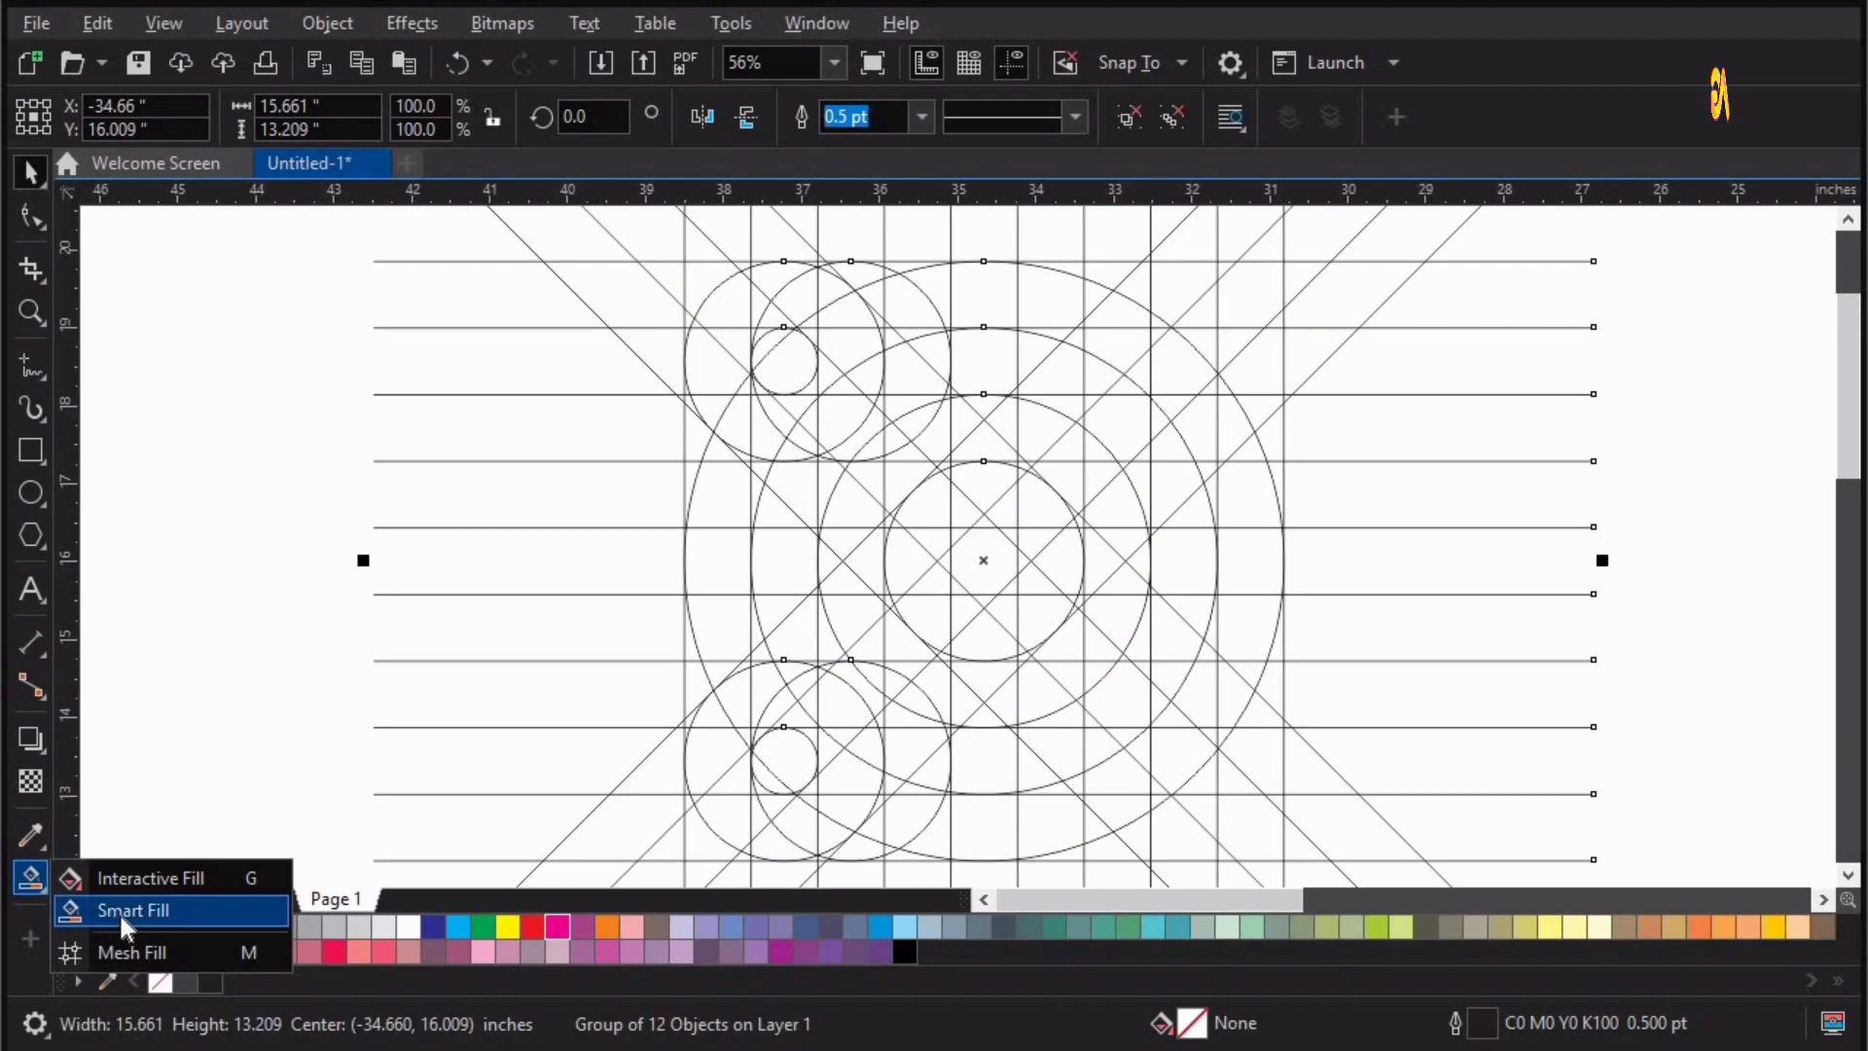
{"action": "left_click", "coordinate": [119, 913]}
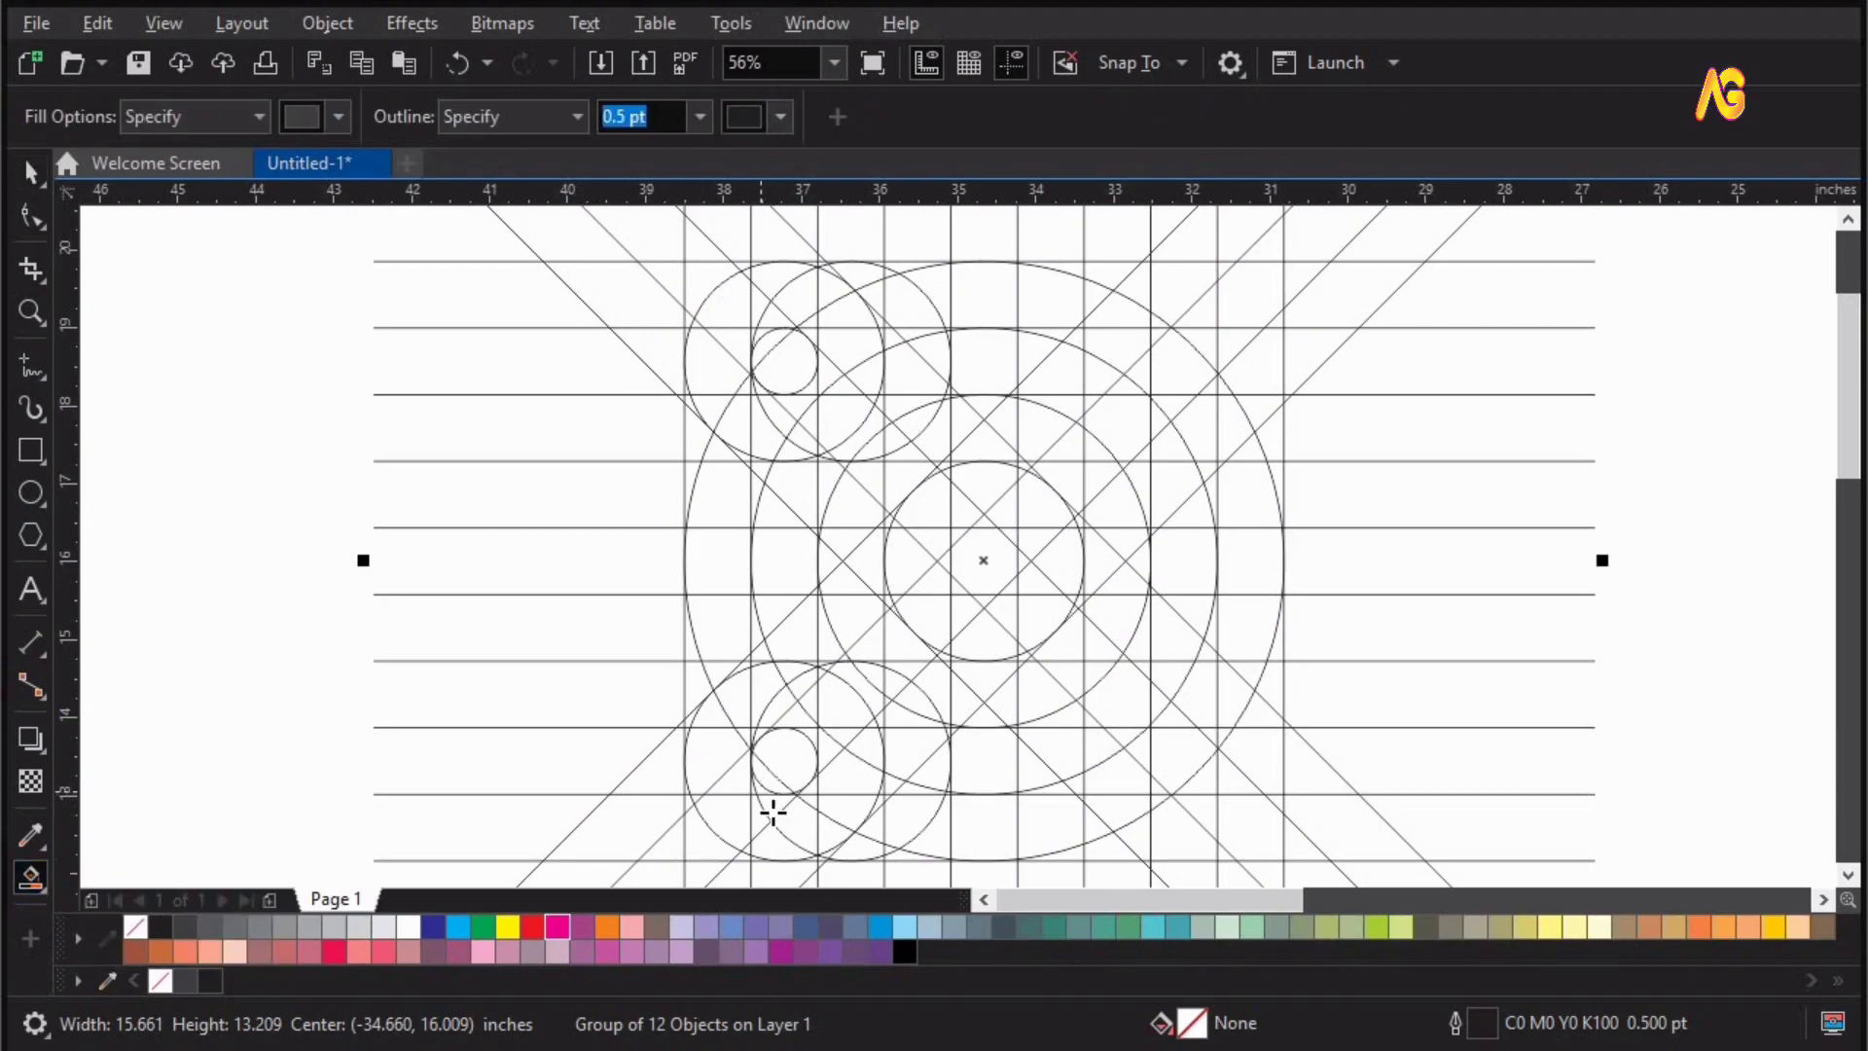
{"action": "left_click", "coordinate": [773, 813]}
{"action": "left_click", "coordinate": [821, 855]}
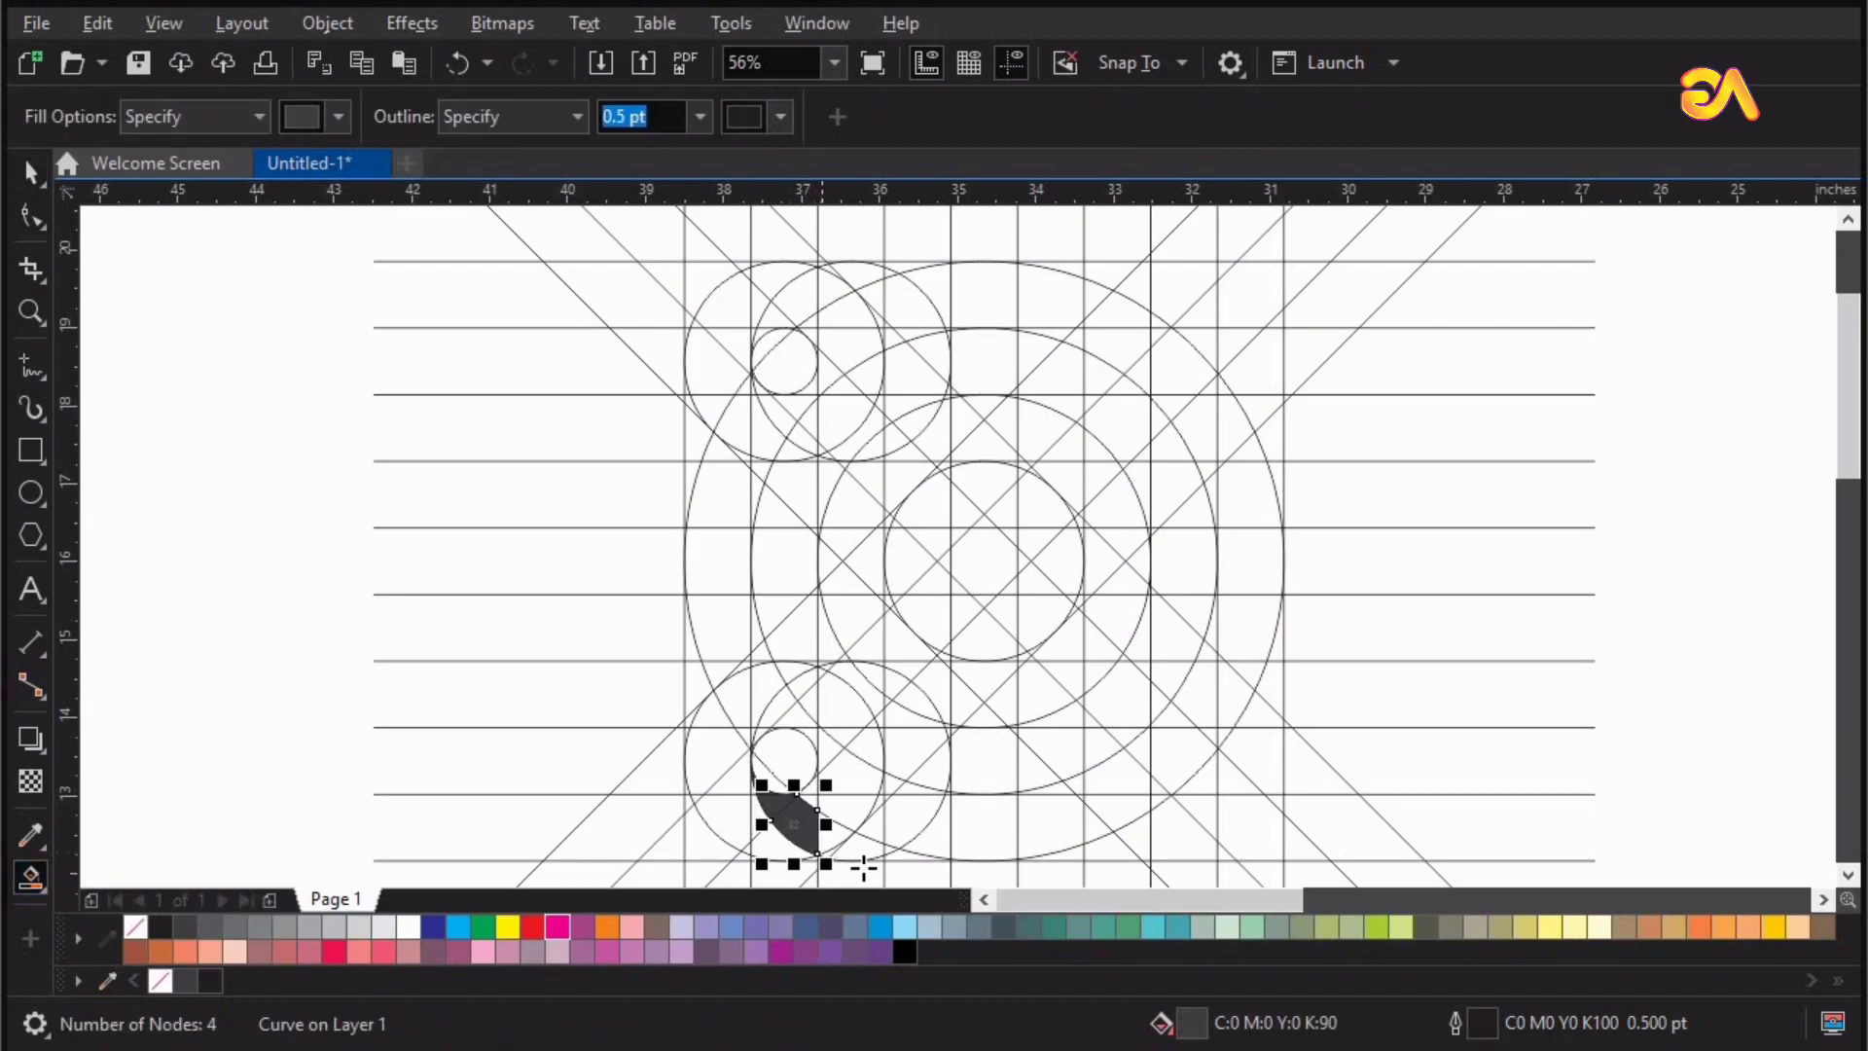
{"action": "left_click", "coordinate": [836, 853]}
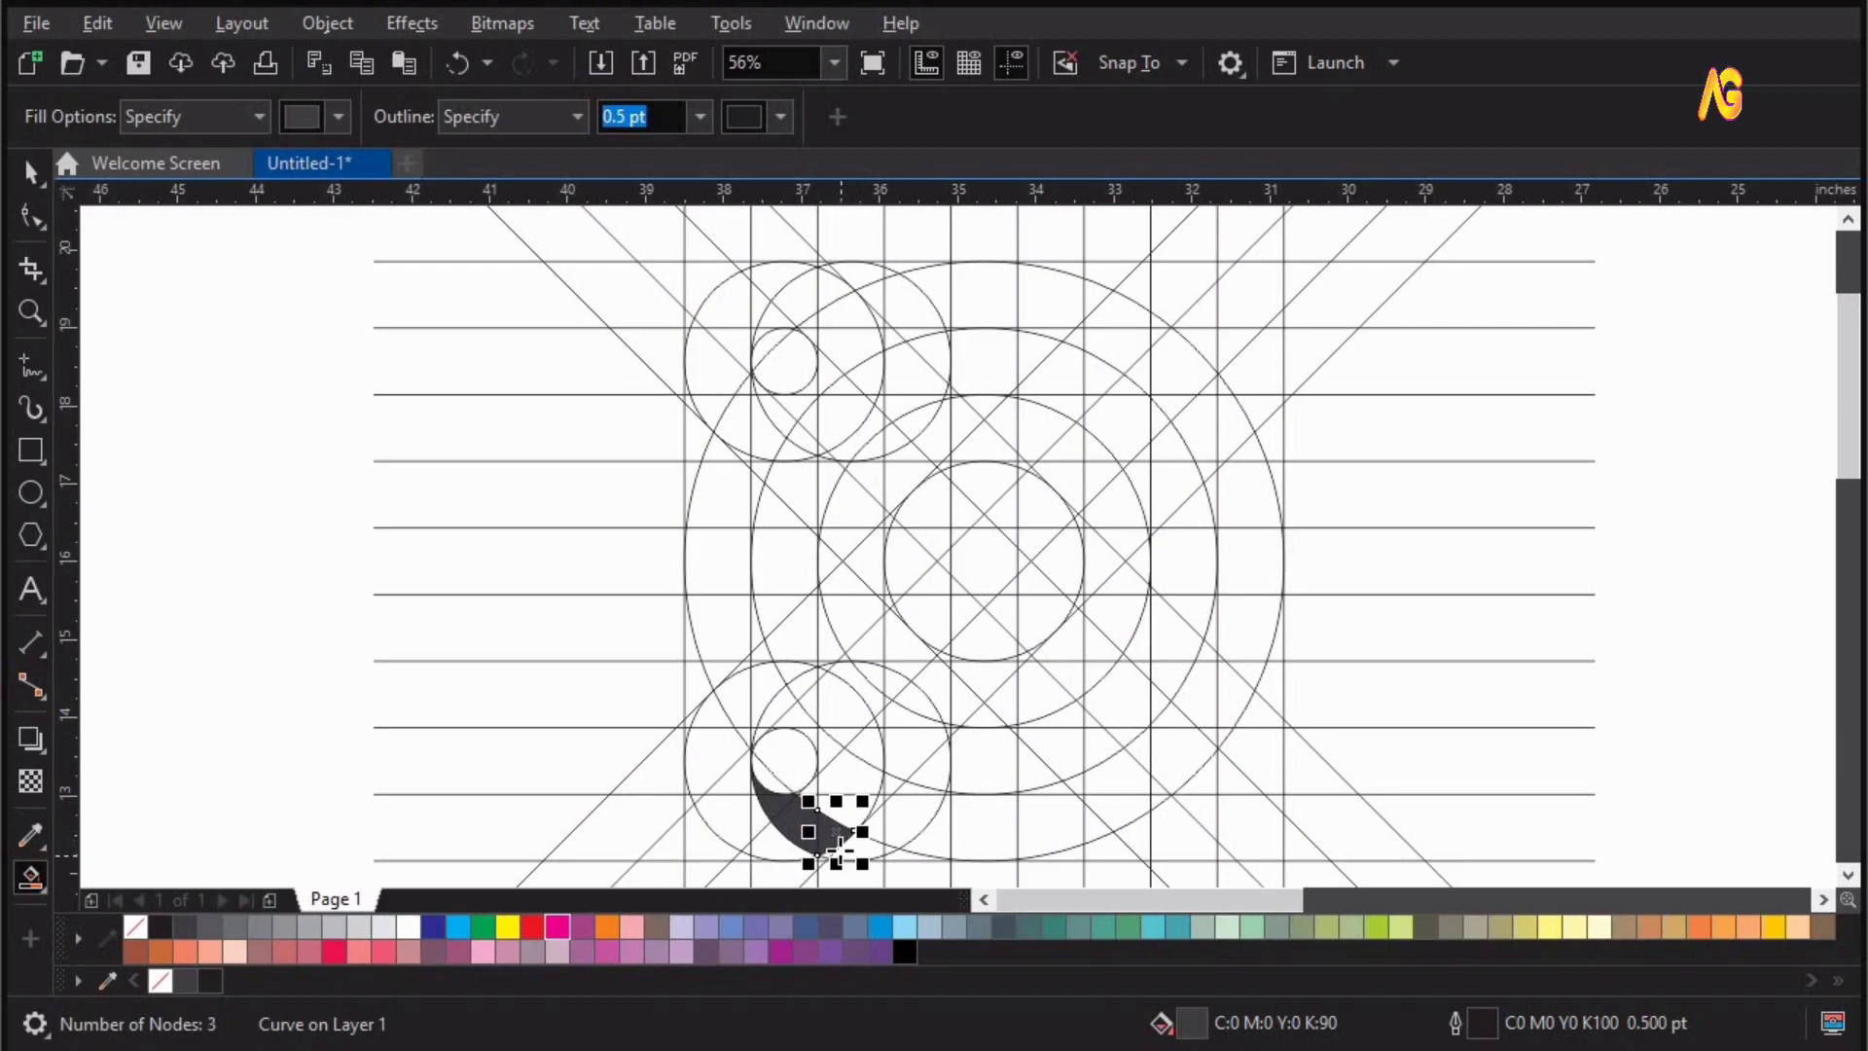
{"action": "left_click", "coordinate": [887, 855]}
{"action": "left_click", "coordinate": [878, 809]}
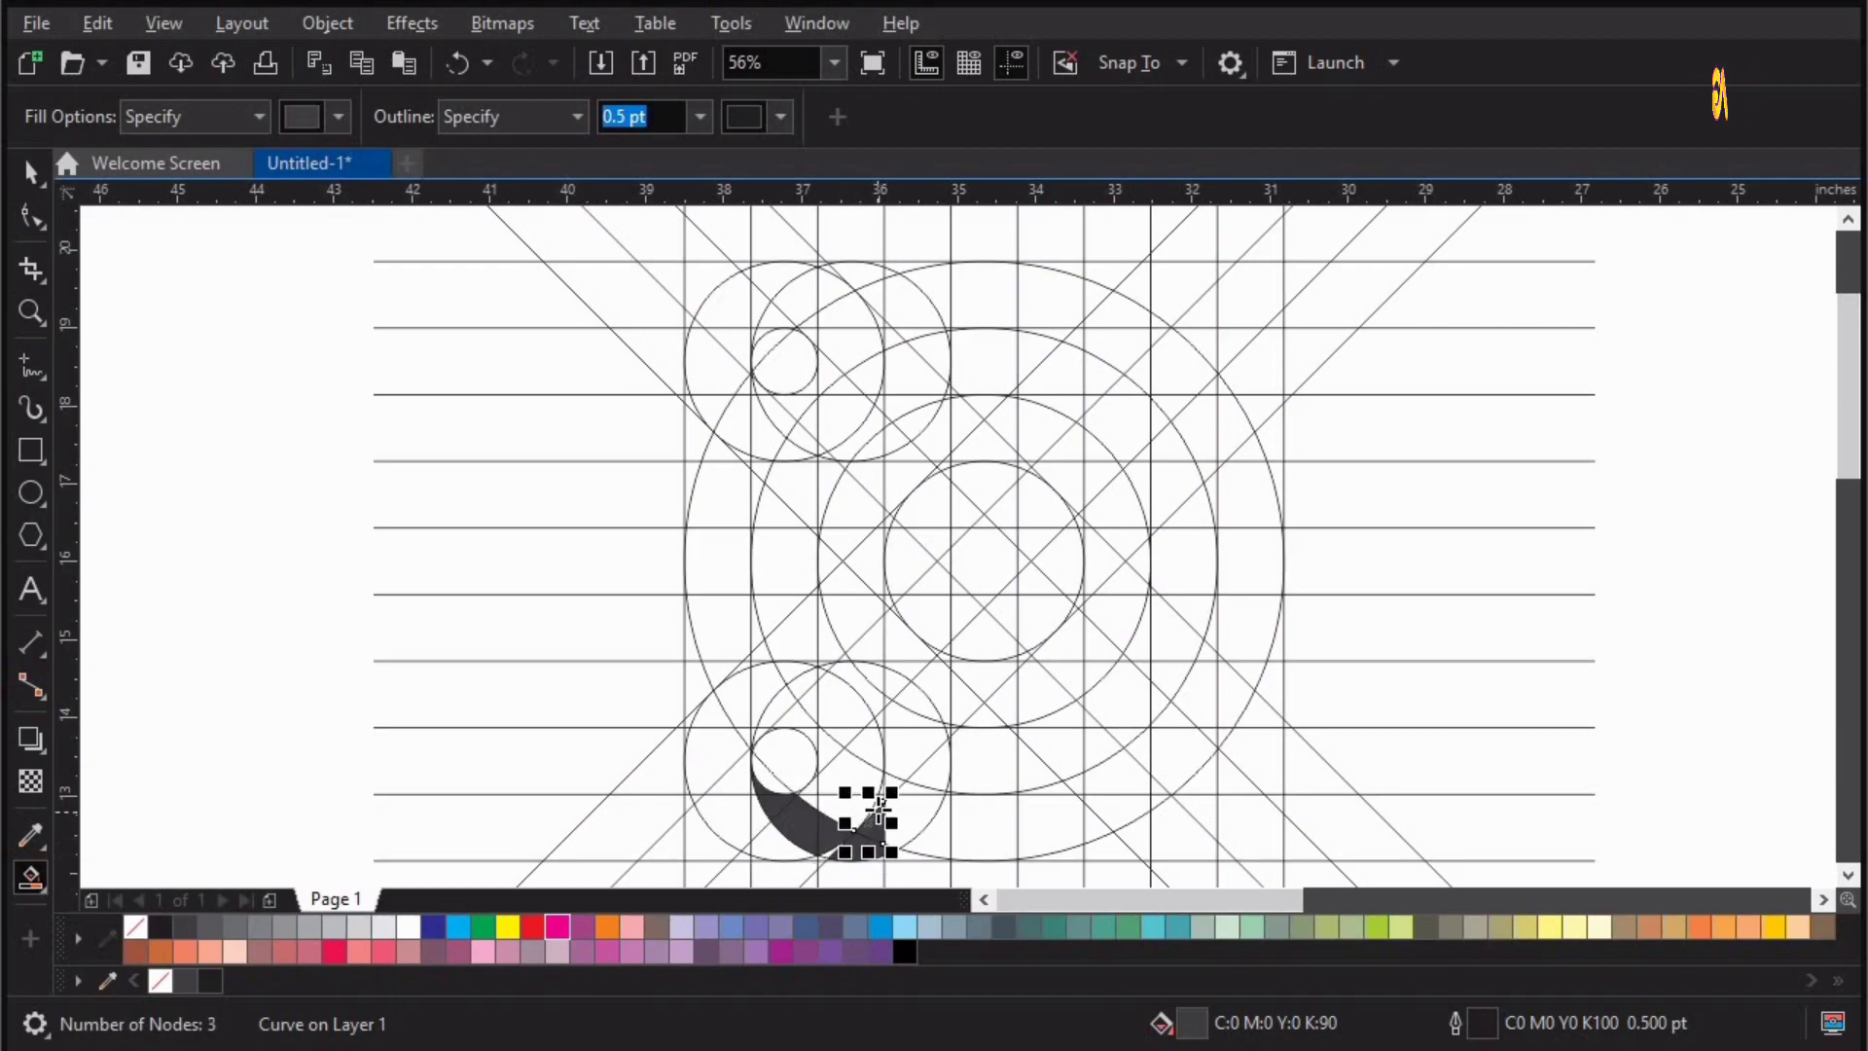
{"action": "left_click", "coordinate": [810, 800]}
{"action": "left_click", "coordinate": [877, 807]}
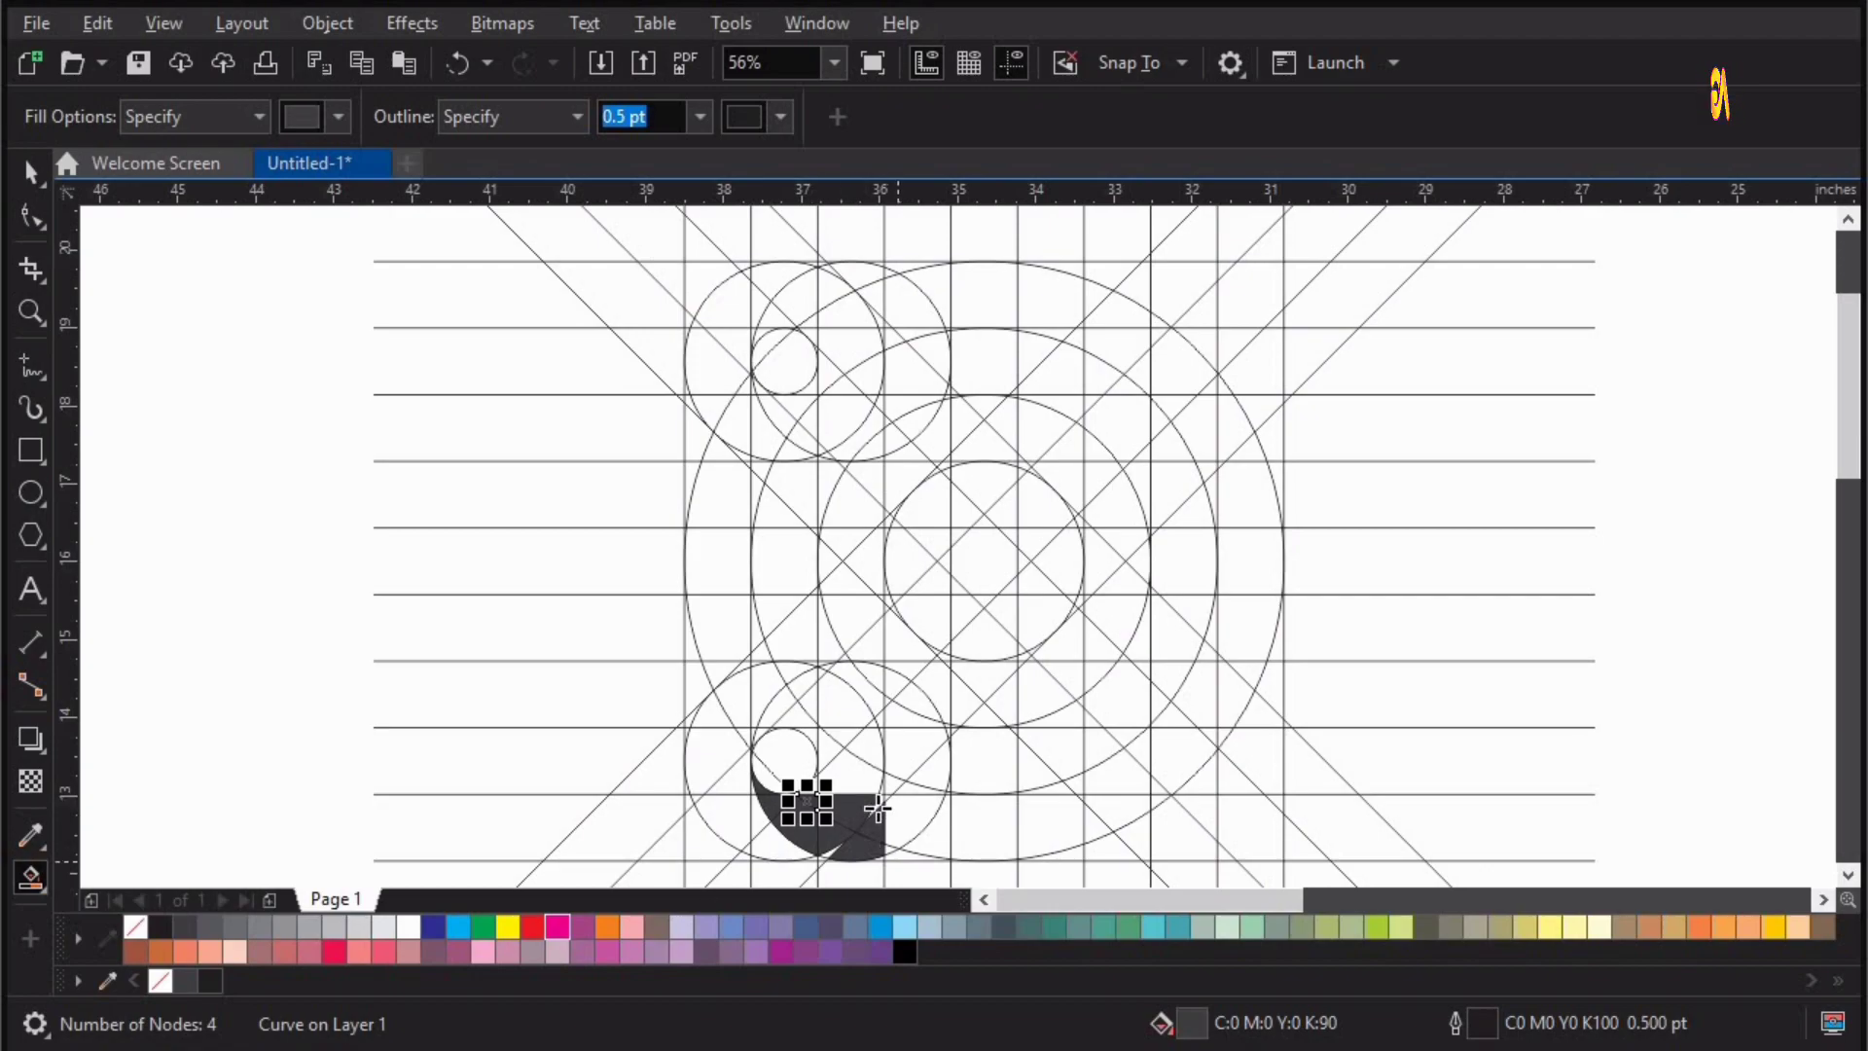
- Extend the smart fill along the bottom band and into the start of the large circle's lower-right arc
{"action": "left_click", "coordinate": [861, 836]}
{"action": "left_click", "coordinate": [875, 852]}
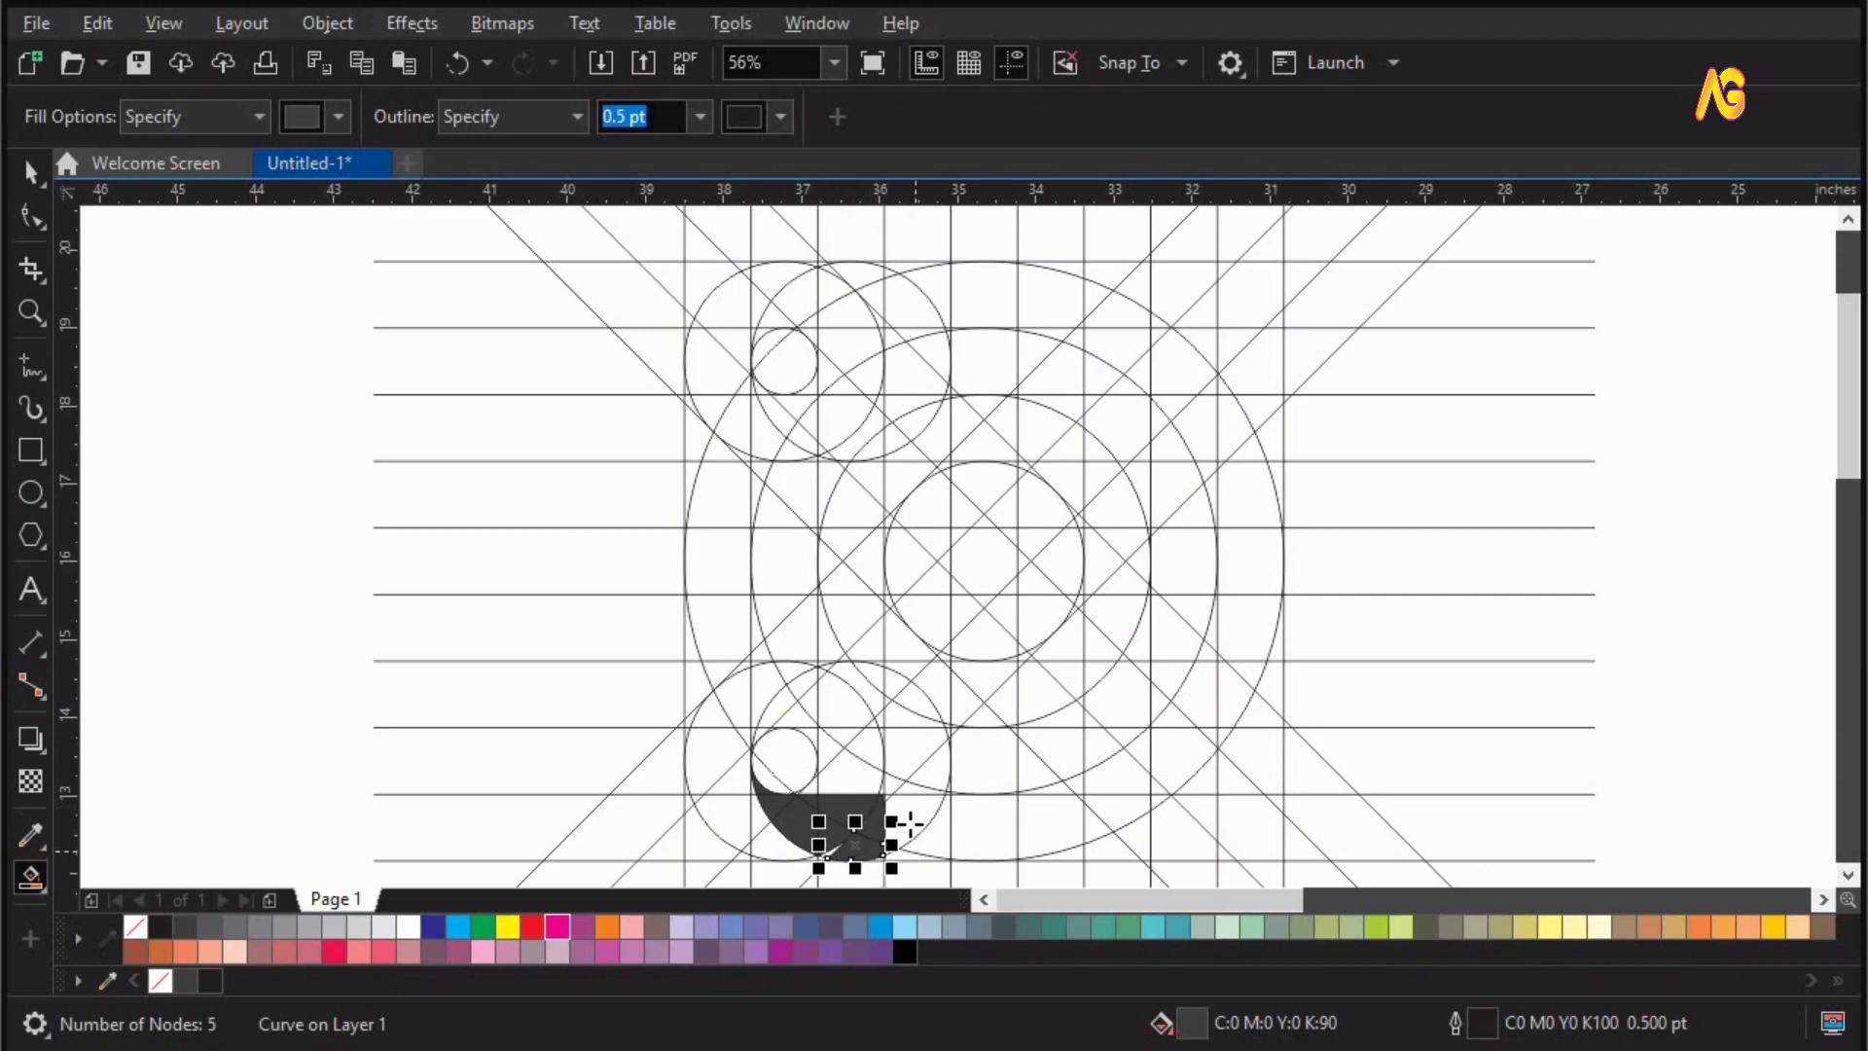
{"action": "left_click", "coordinate": [896, 848]}
{"action": "left_click", "coordinate": [919, 842]}
{"action": "left_click", "coordinate": [963, 848]}
{"action": "left_click", "coordinate": [1079, 800]}
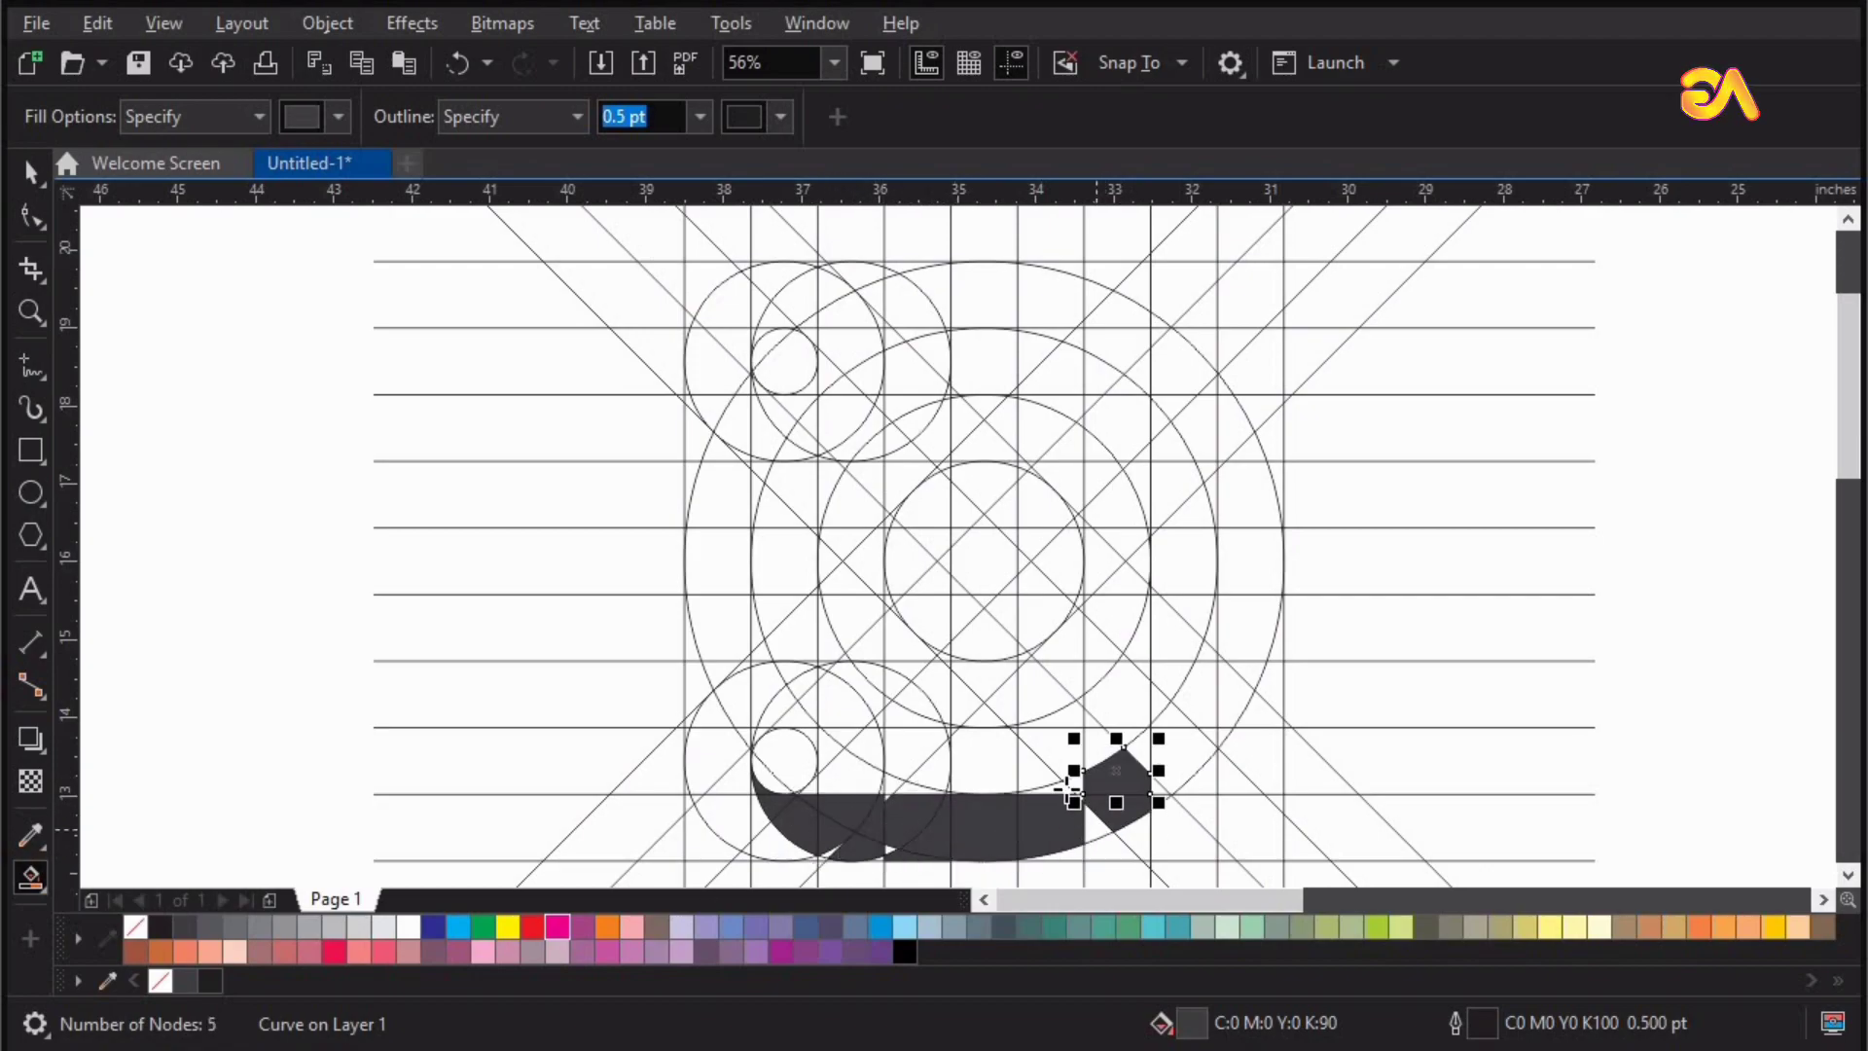
- Smart-fill the ring between the two largest circles up the right side and back along the top band
{"action": "left_click", "coordinate": [1147, 778]}
{"action": "left_click", "coordinate": [1222, 734]}
{"action": "left_click", "coordinate": [1265, 671]}
{"action": "left_click", "coordinate": [1255, 565]}
{"action": "left_click", "coordinate": [1240, 457]}
{"action": "left_click", "coordinate": [1180, 354]}
{"action": "left_click", "coordinate": [1082, 294]}
{"action": "left_click", "coordinate": [1053, 304]}
{"action": "left_click", "coordinate": [915, 300]}
- Smart-fill the small gaps left in the bottom band and the right arc
{"action": "left_click_drag", "start_coordinate": [574, 671], "coordinate": [1233, 875]}
{"action": "left_click", "coordinate": [871, 751]}
{"action": "left_click_drag", "start_coordinate": [1264, 364], "coordinate": [1736, 694]}
{"action": "left_click", "coordinate": [751, 681]}
{"action": "key", "text": "F4"}
- Smart-fill the remaining regions of the top band, including its curved upper-left end above the small circle
{"action": "left_click_drag", "start_coordinate": [690, 311], "coordinate": [1337, 543]}
{"action": "left_click", "coordinate": [30, 878]}
{"action": "left_click", "coordinate": [611, 418]}
{"action": "left_click", "coordinate": [550, 327]}
{"action": "left_click", "coordinate": [605, 309]}
{"action": "left_click", "coordinate": [397, 372]}
{"action": "left_click", "coordinate": [420, 424]}
{"action": "left_click", "coordinate": [237, 444]}
{"action": "left_click", "coordinate": [539, 466]}
{"action": "left_click", "coordinate": [1249, 457]}
{"action": "left_click", "coordinate": [1415, 629]}
{"action": "left_click", "coordinate": [870, 475]}
{"action": "left_click", "coordinate": [713, 301]}
- Select all the filled pieces and create one boundary curve around them
{"action": "key", "text": "F4"}
{"action": "key", "text": "space"}
{"action": "left_click_drag", "start_coordinate": [1528, 295], "coordinate": [806, 776]}
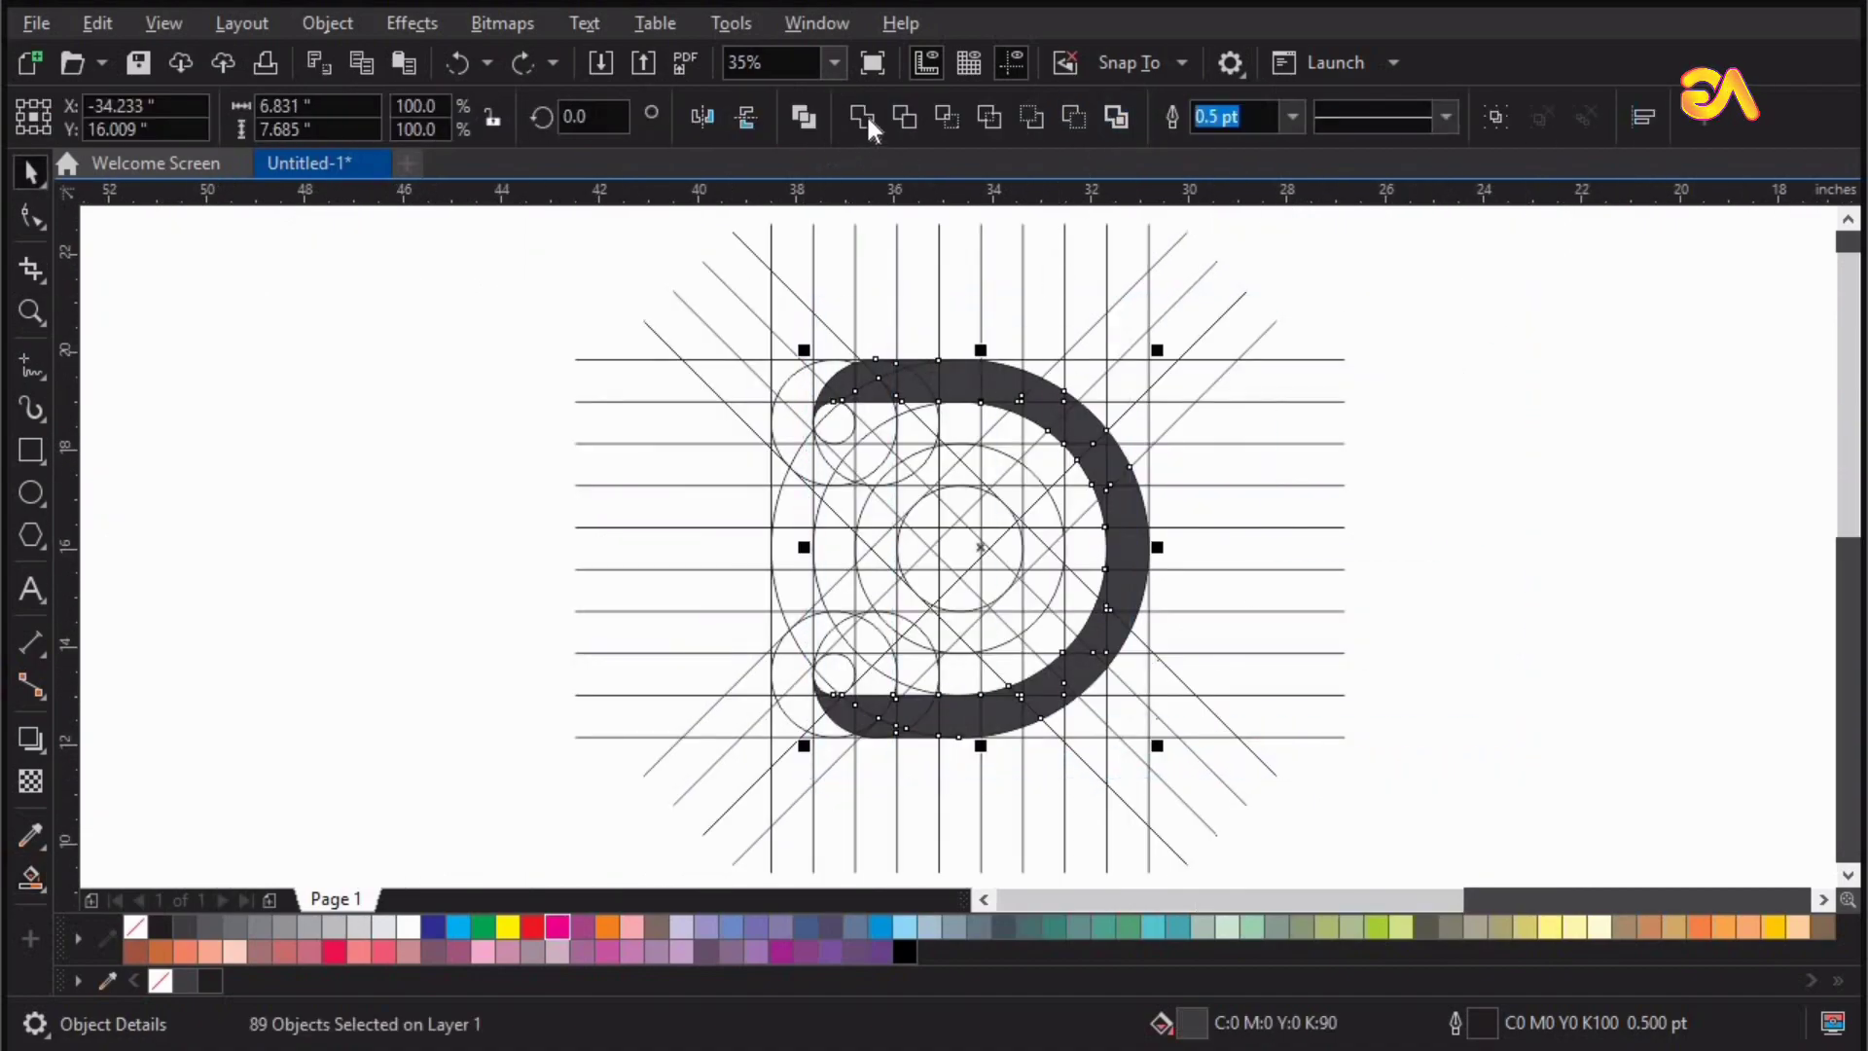
{"action": "key", "text": "ctrl+l"}
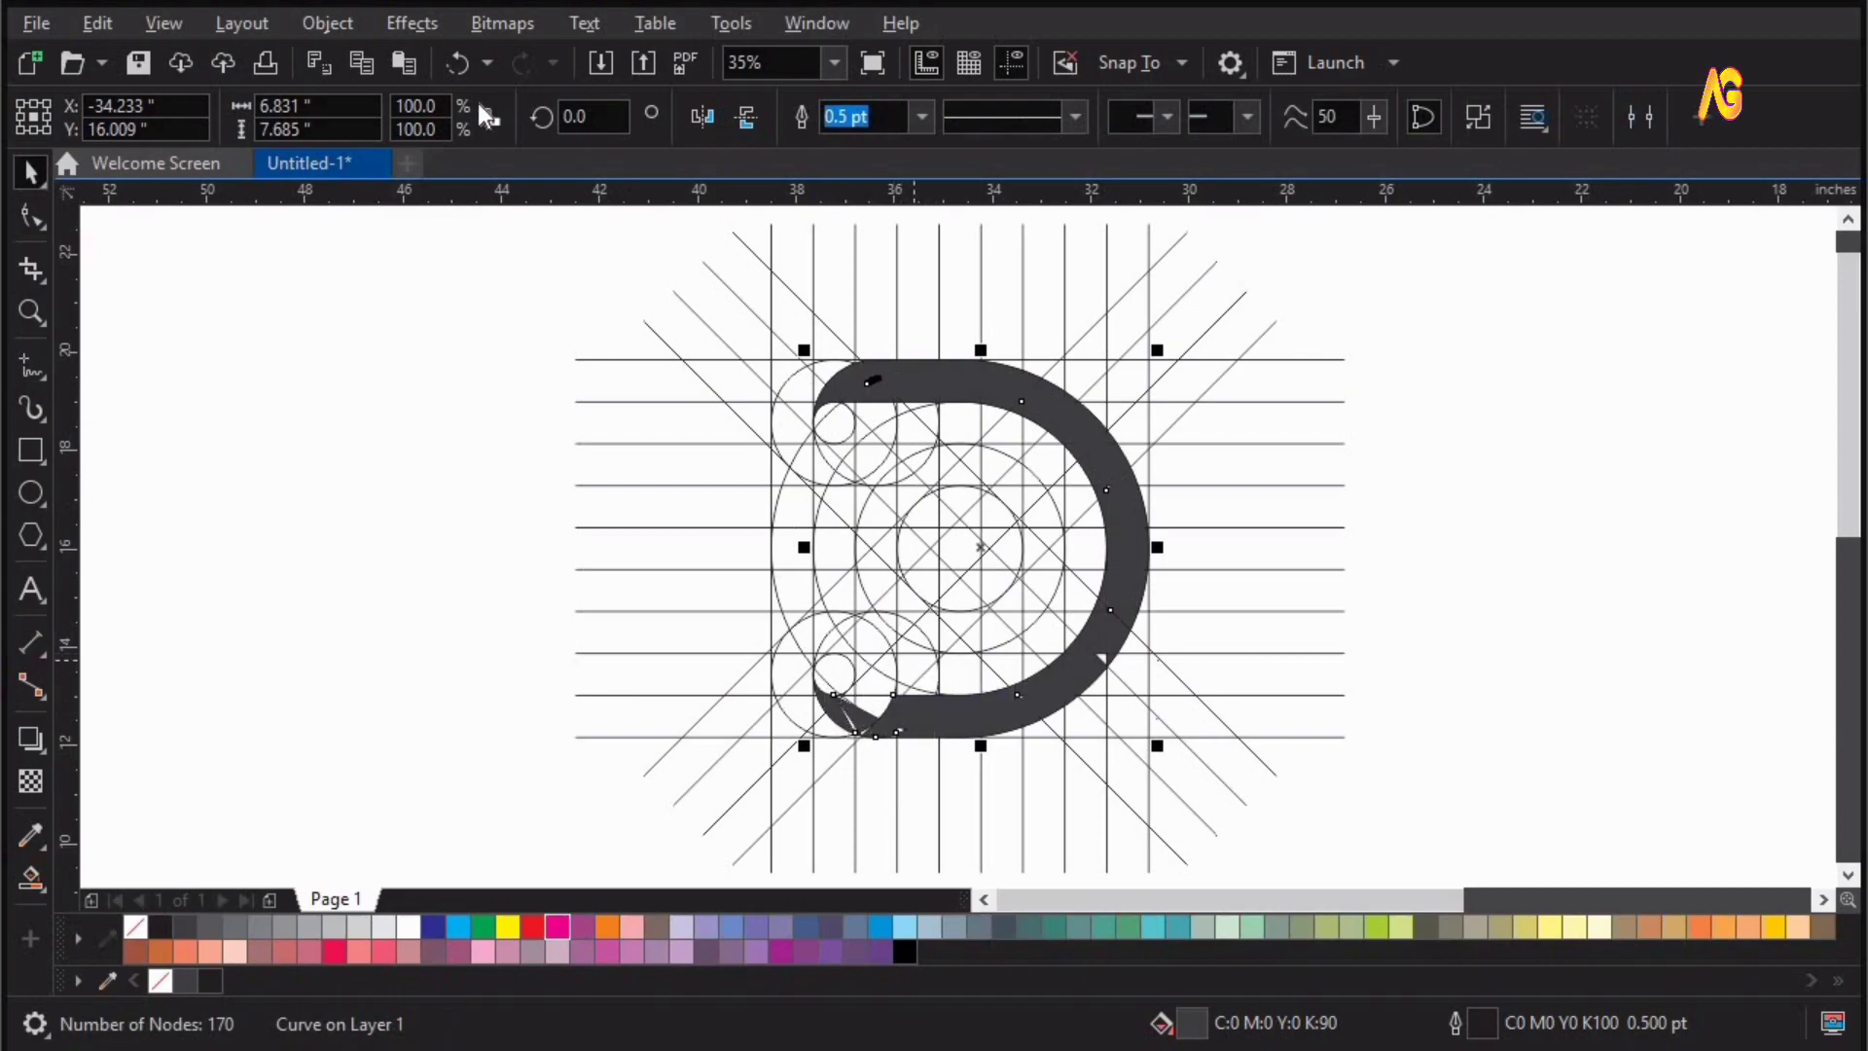
{"action": "left_click", "coordinate": [453, 62]}
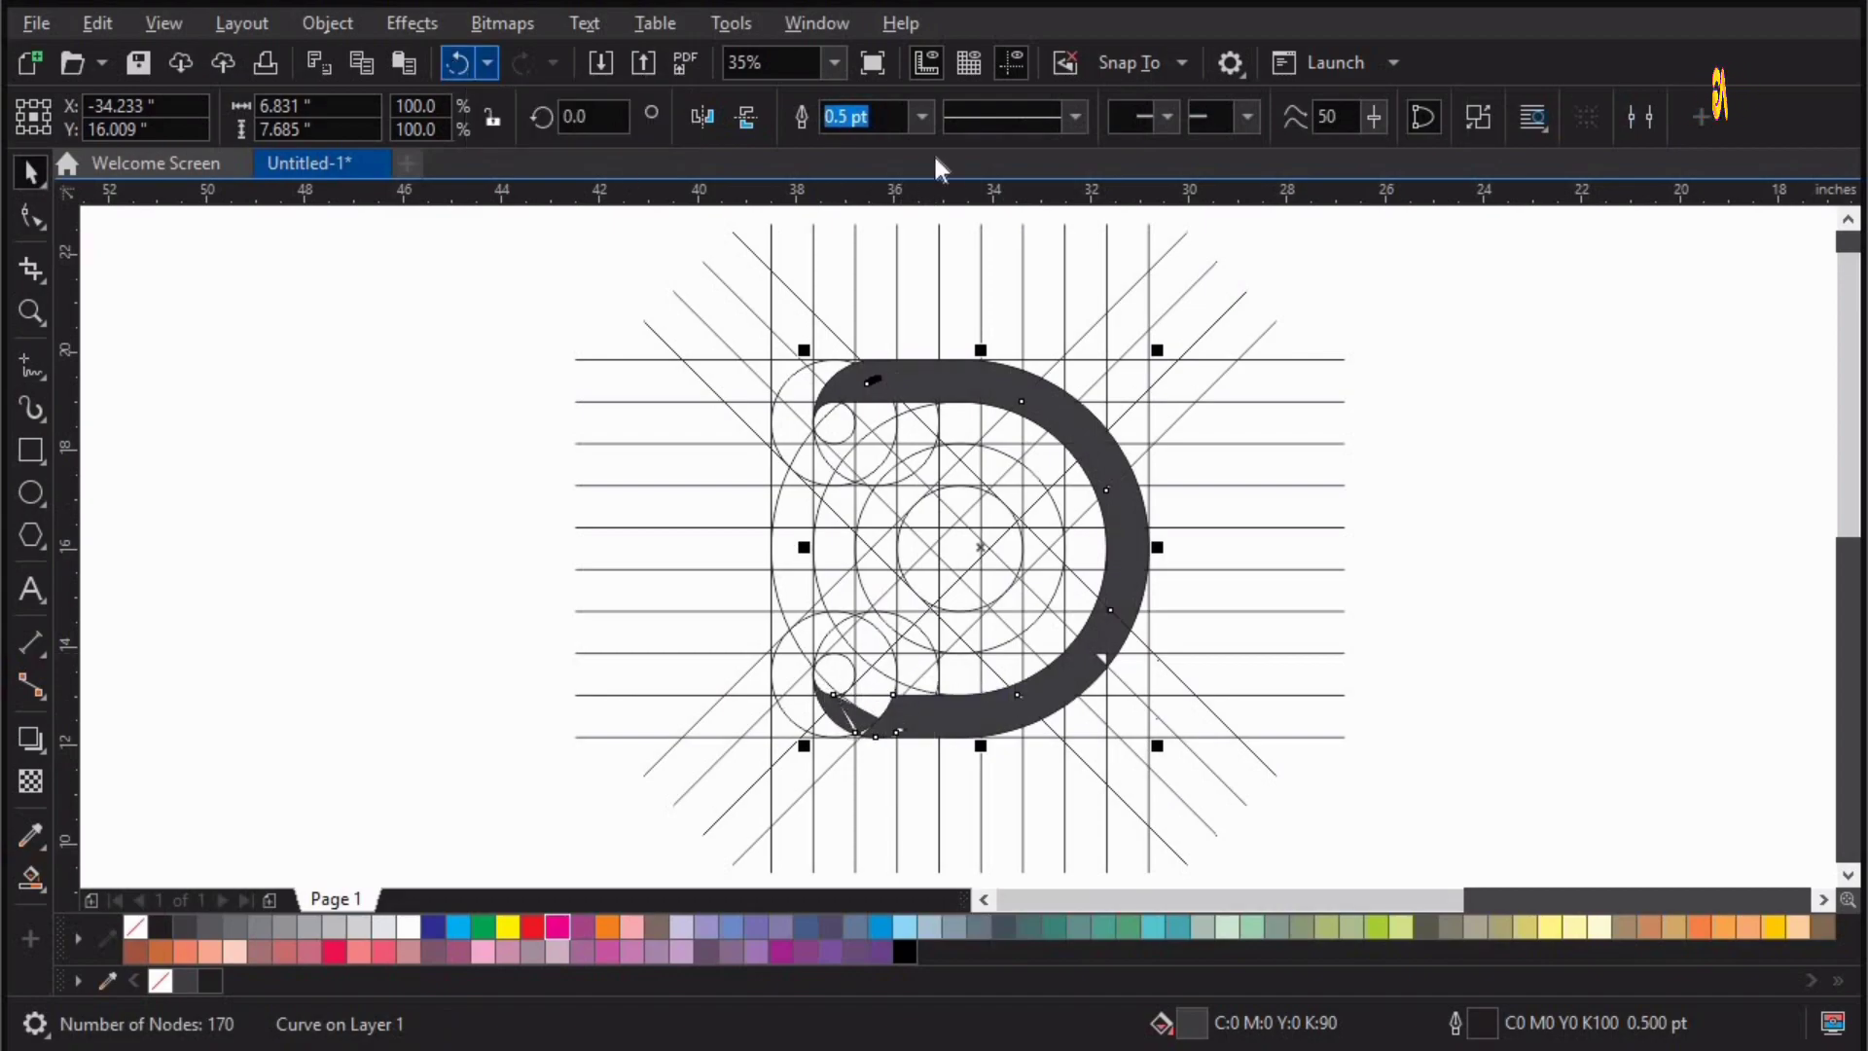
{"action": "left_click", "coordinate": [1117, 117]}
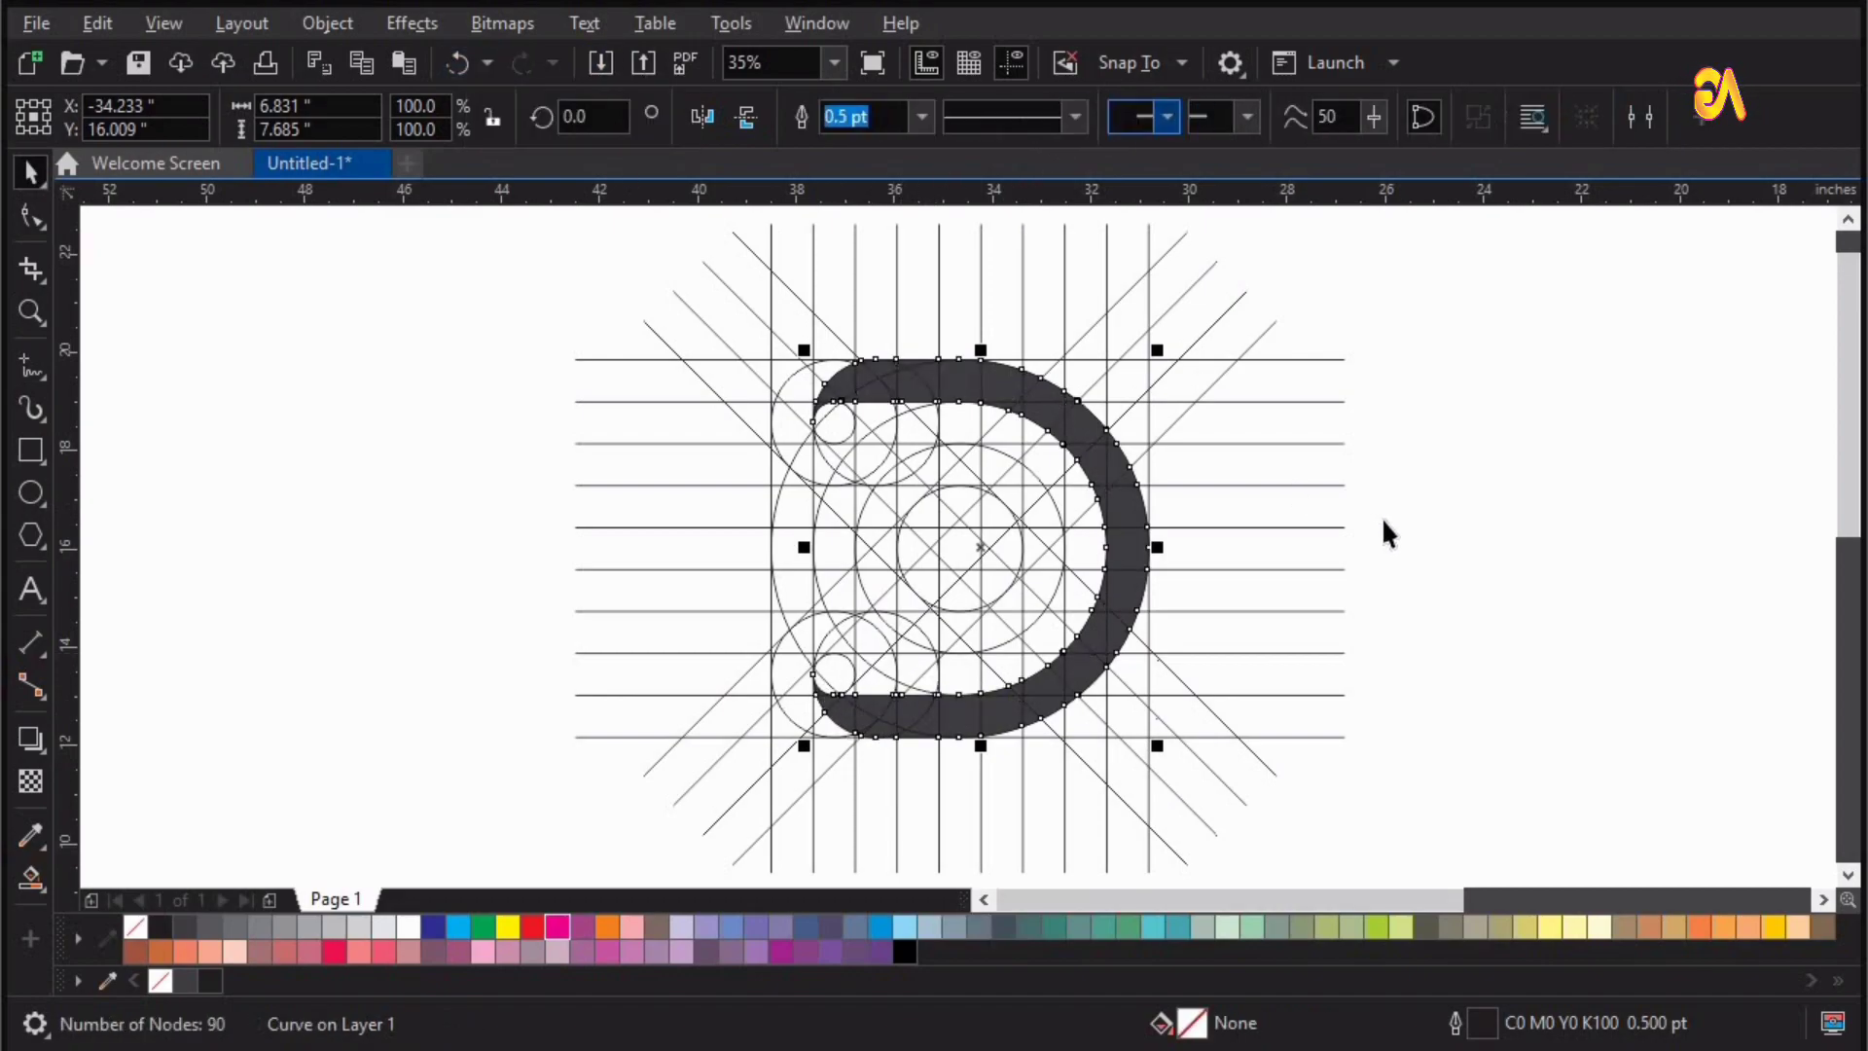
- Copy the boundary curve to the clipboard and delete the separate filled pieces
{"action": "key", "text": "Escape"}
{"action": "left_click", "coordinate": [1129, 545]}
{"action": "right_click", "coordinate": [1129, 545]}
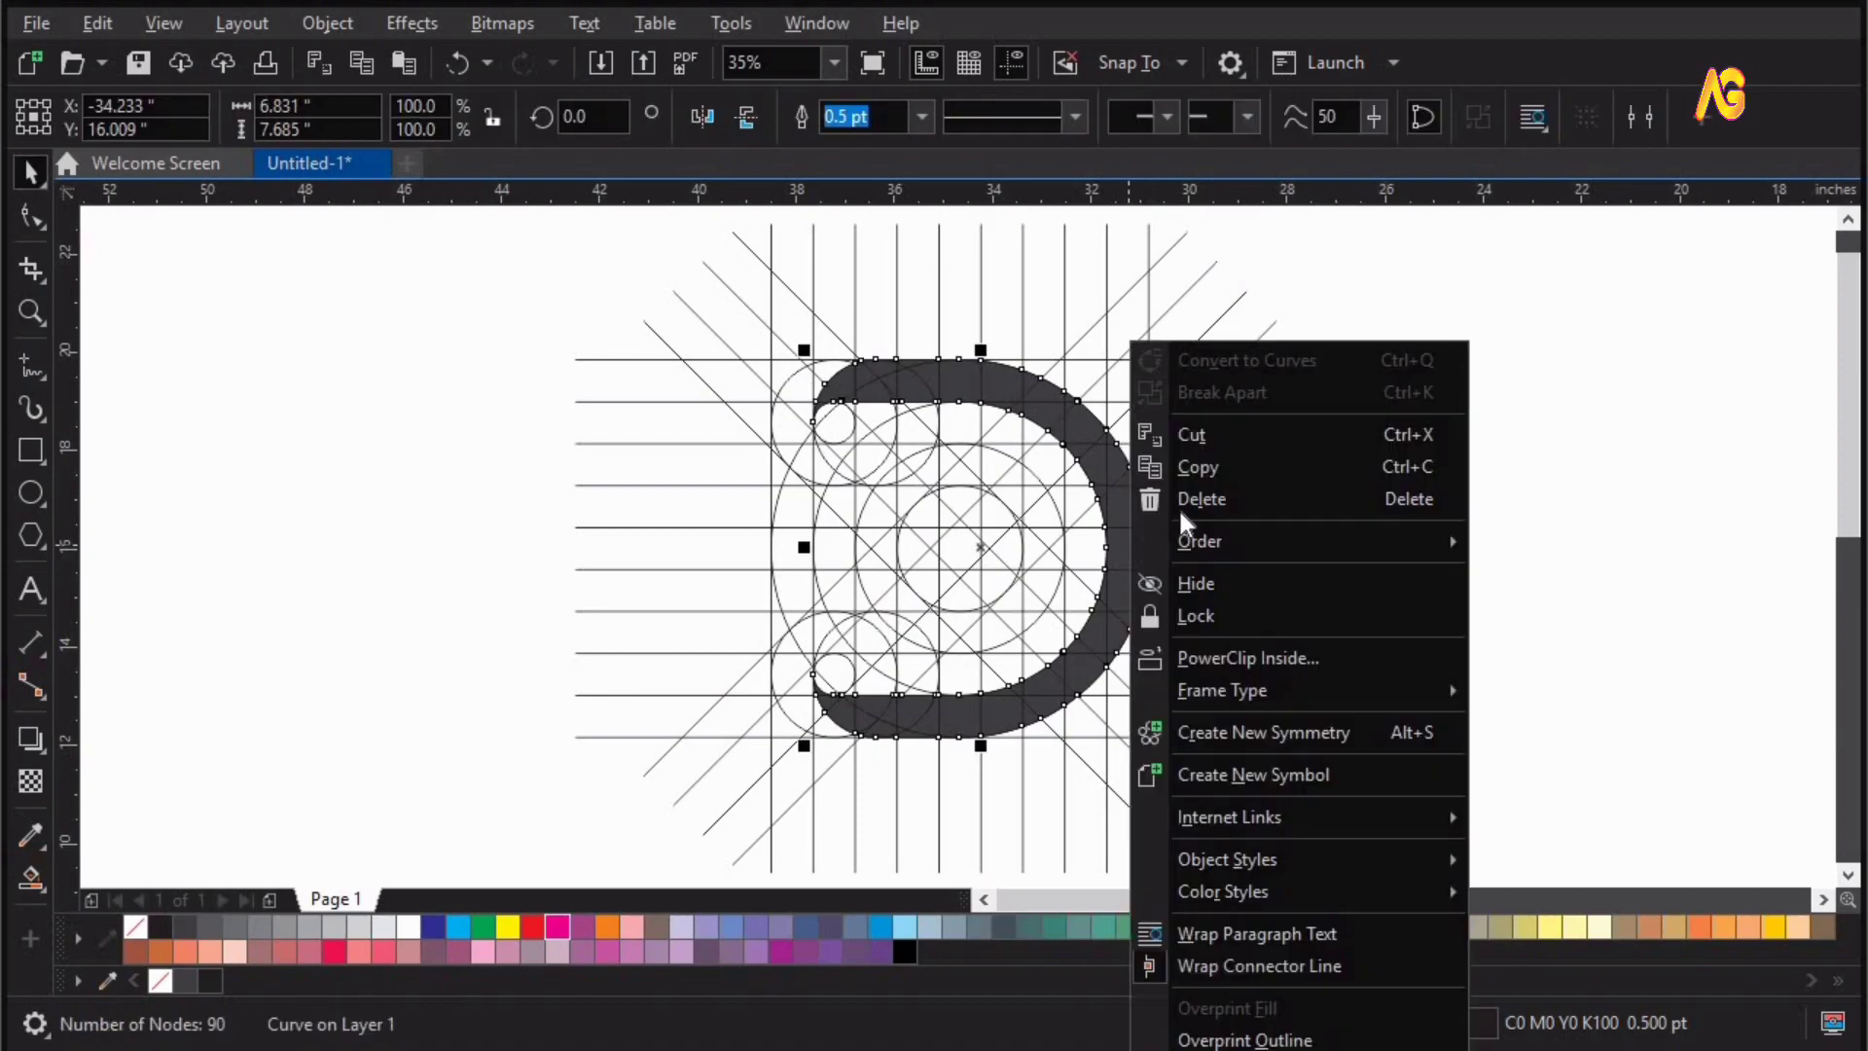
{"action": "left_click", "coordinate": [1198, 468]}
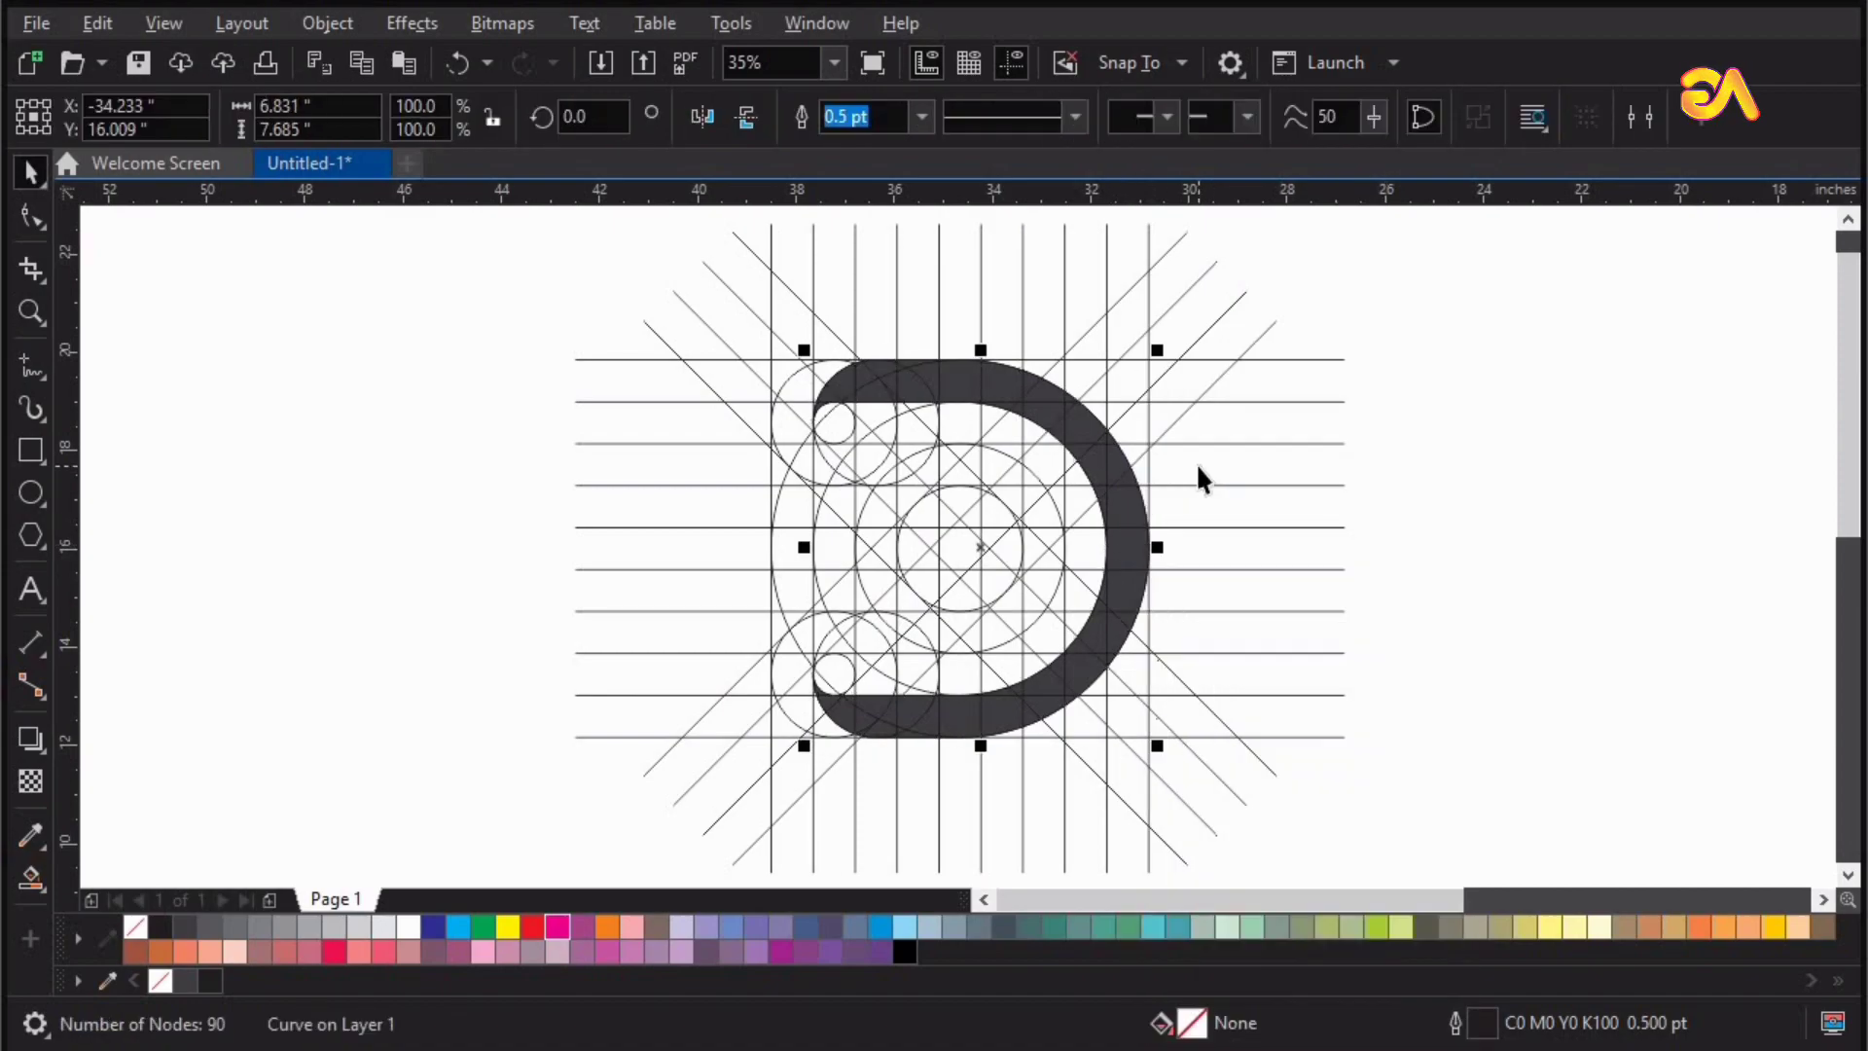
{"action": "left_click", "coordinate": [1435, 303]}
{"action": "left_click_drag", "start_coordinate": [867, 747], "coordinate": [775, 778]}
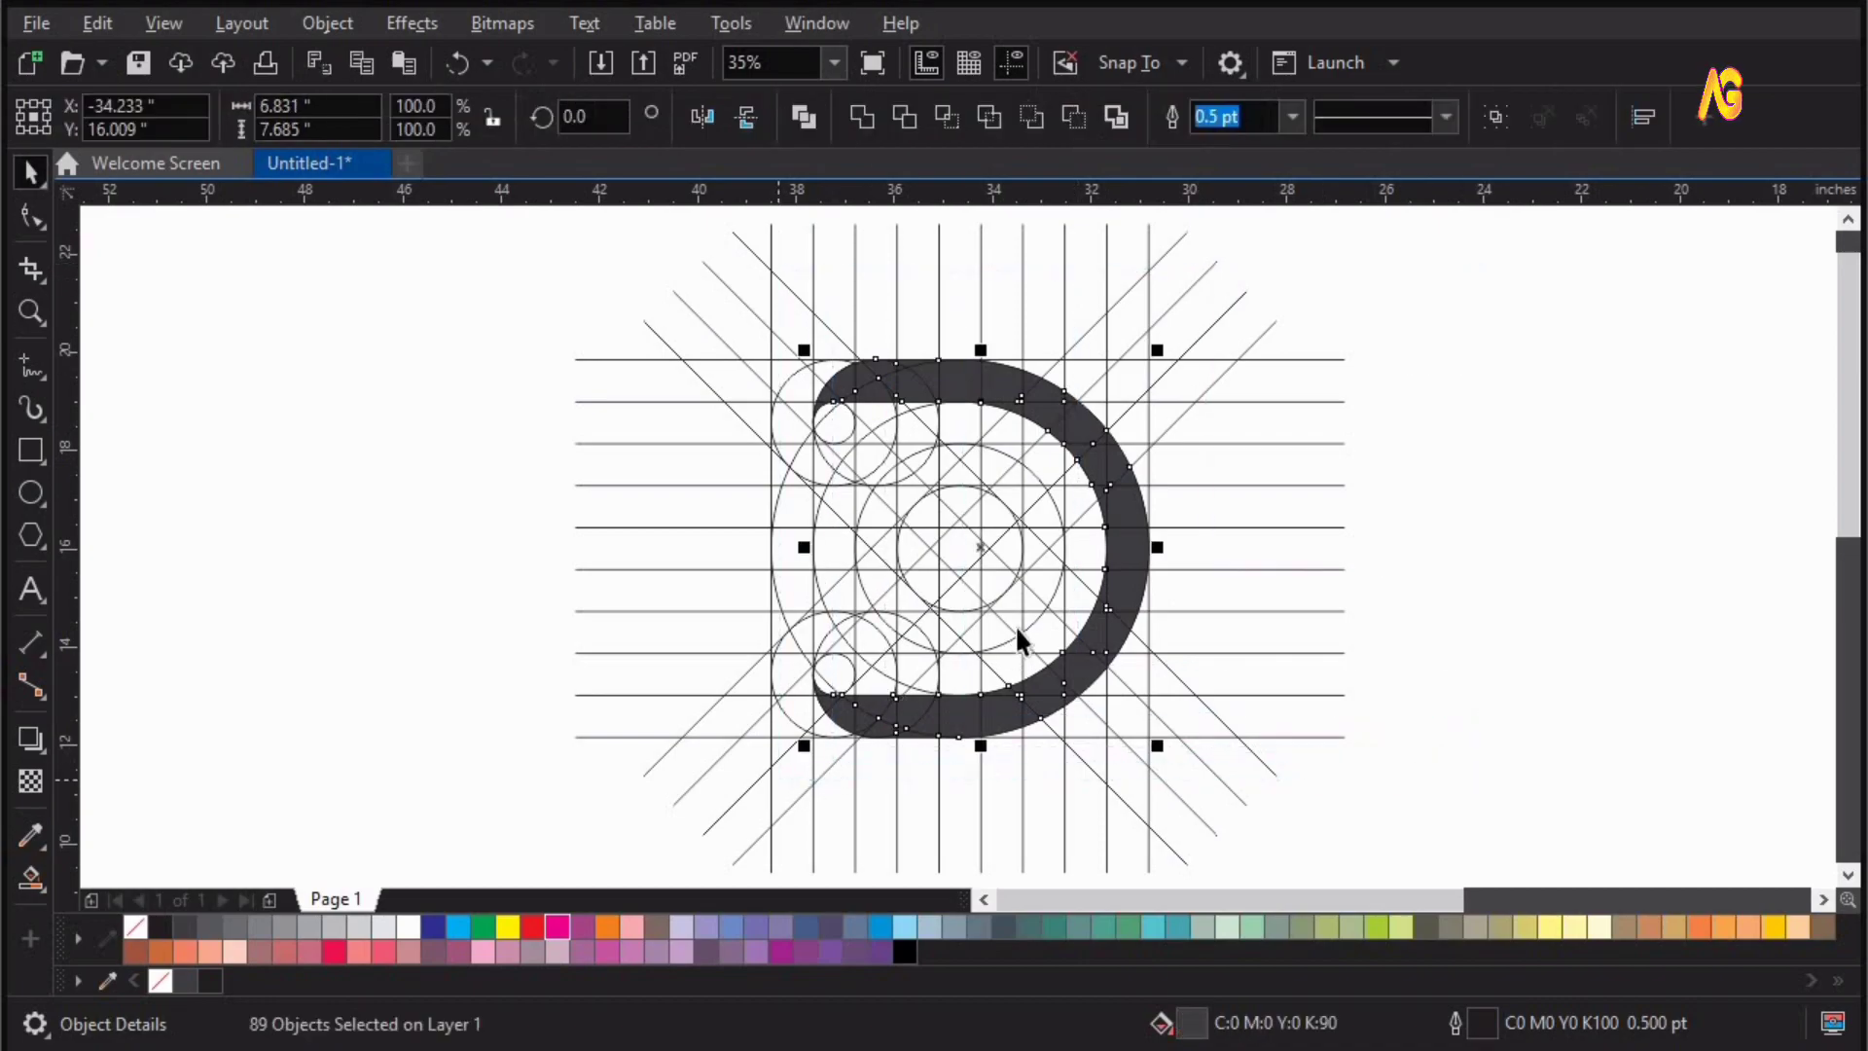
{"action": "key", "text": "Delete"}
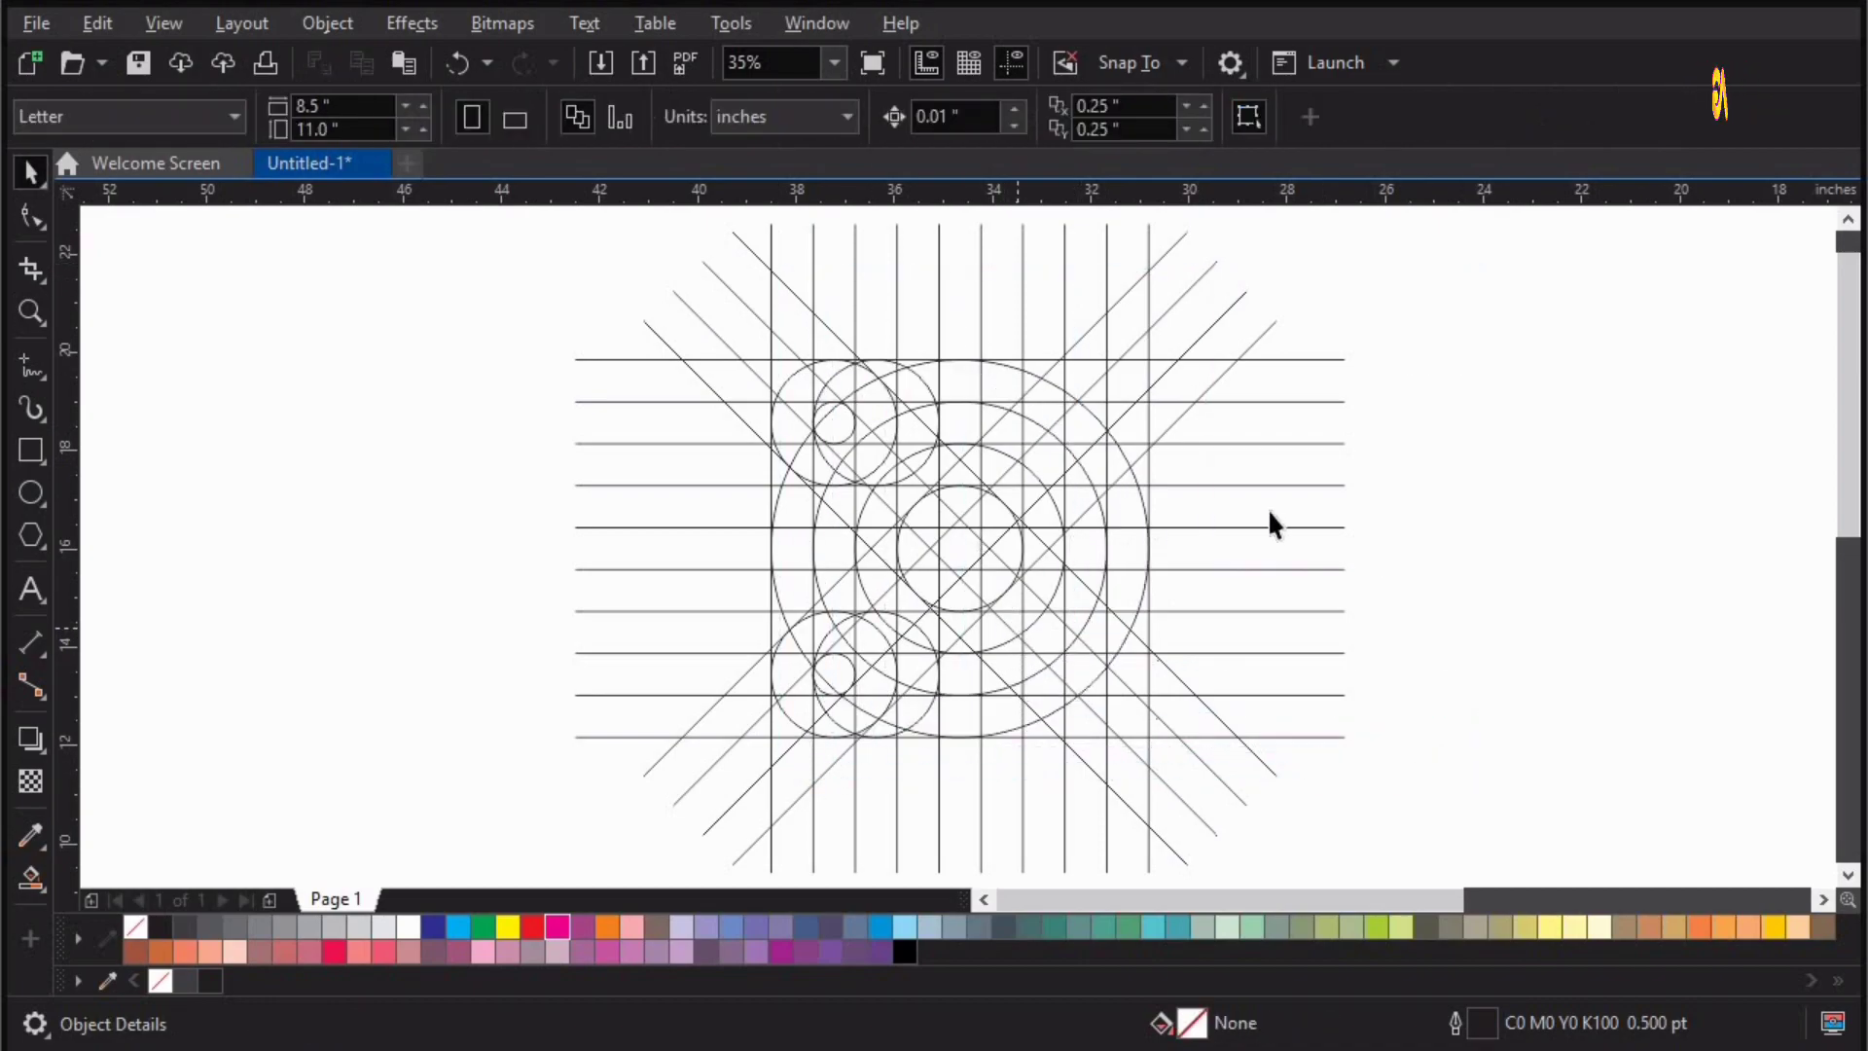
- Paste the boundary curve onto the grid and fill it with the dark grey document colour
{"action": "right_click", "coordinate": [1461, 433]}
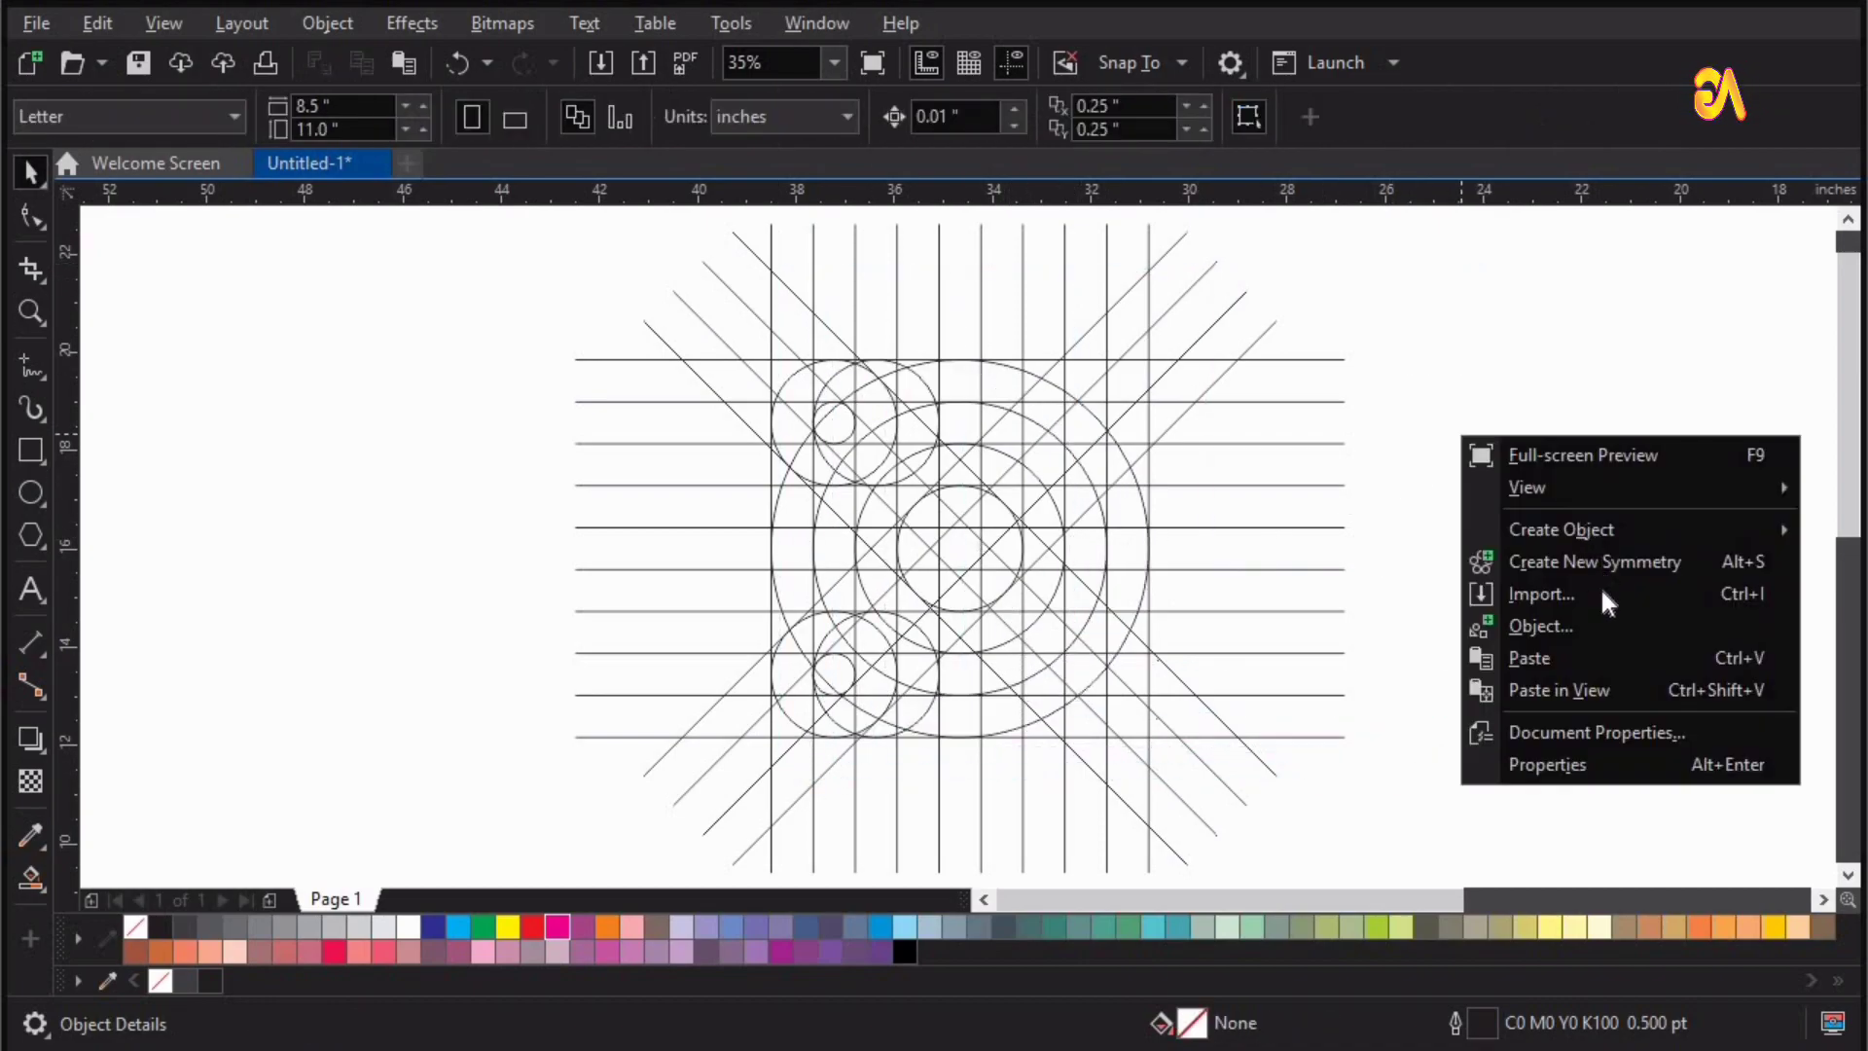
{"action": "left_click", "coordinate": [1585, 662]}
{"action": "left_click_drag", "start_coordinate": [221, 984], "coordinate": [988, 697]}
{"action": "left_click", "coordinate": [1324, 428]}
- Smart-fill the rounded upper-left bend and the diagonal arm running down to the central tip
{"action": "left_click_drag", "start_coordinate": [789, 341], "coordinate": [1012, 429]}
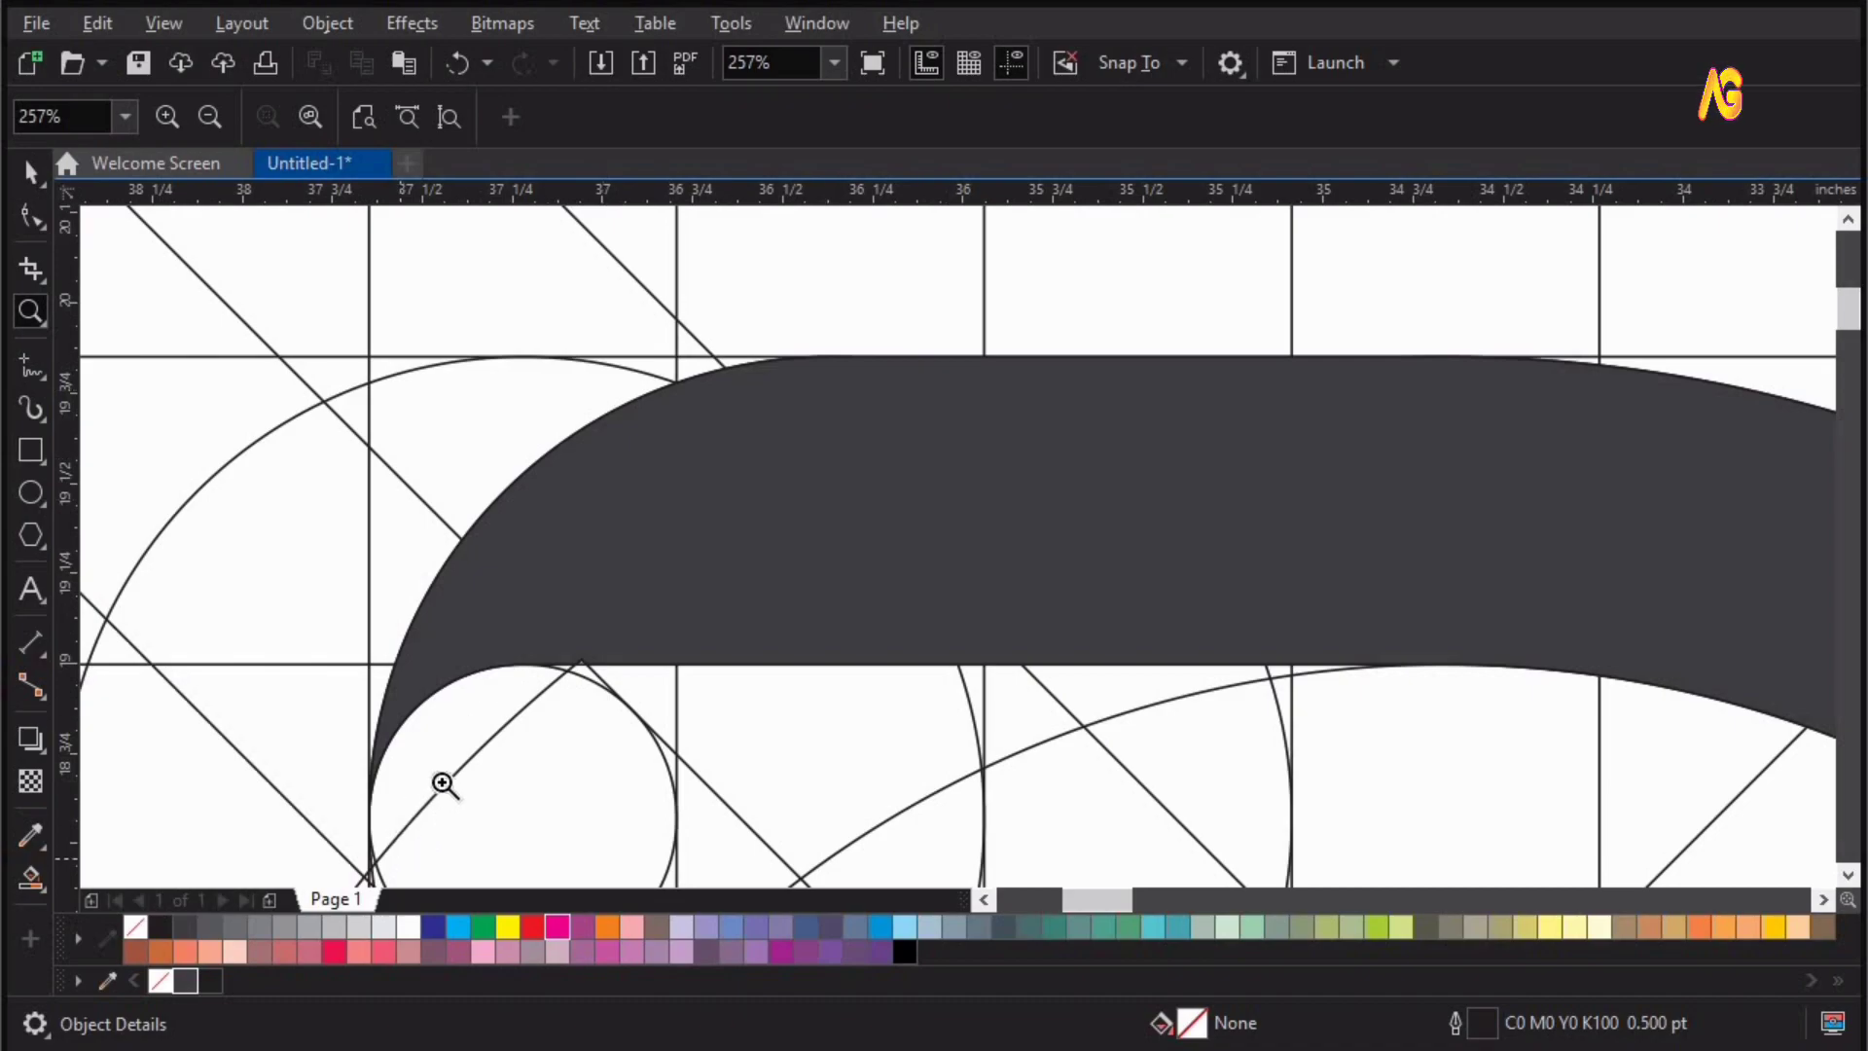
{"action": "key", "text": "shift+F4"}
{"action": "left_click", "coordinate": [903, 308]}
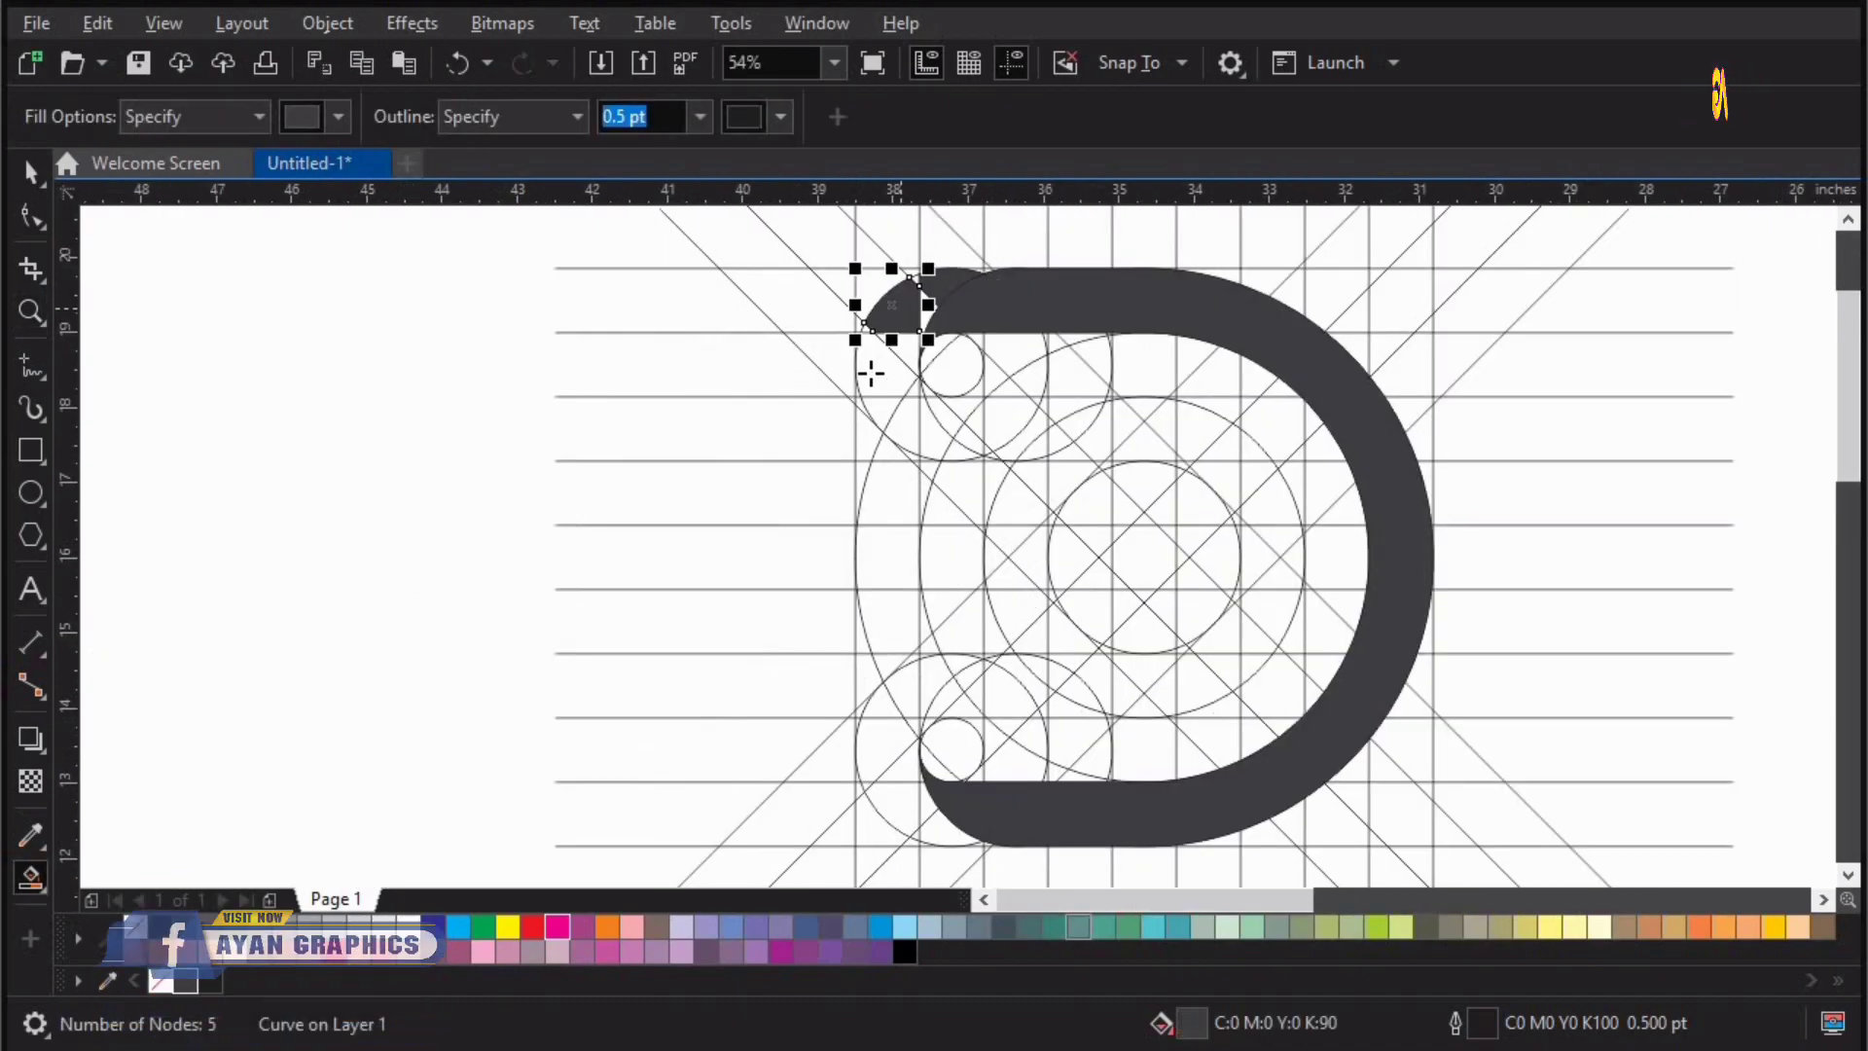
{"action": "left_click", "coordinate": [876, 369]}
{"action": "left_click", "coordinate": [909, 362]}
{"action": "left_click", "coordinate": [915, 394]}
{"action": "left_click", "coordinate": [1008, 501]}
{"action": "left_click", "coordinate": [1070, 554]}
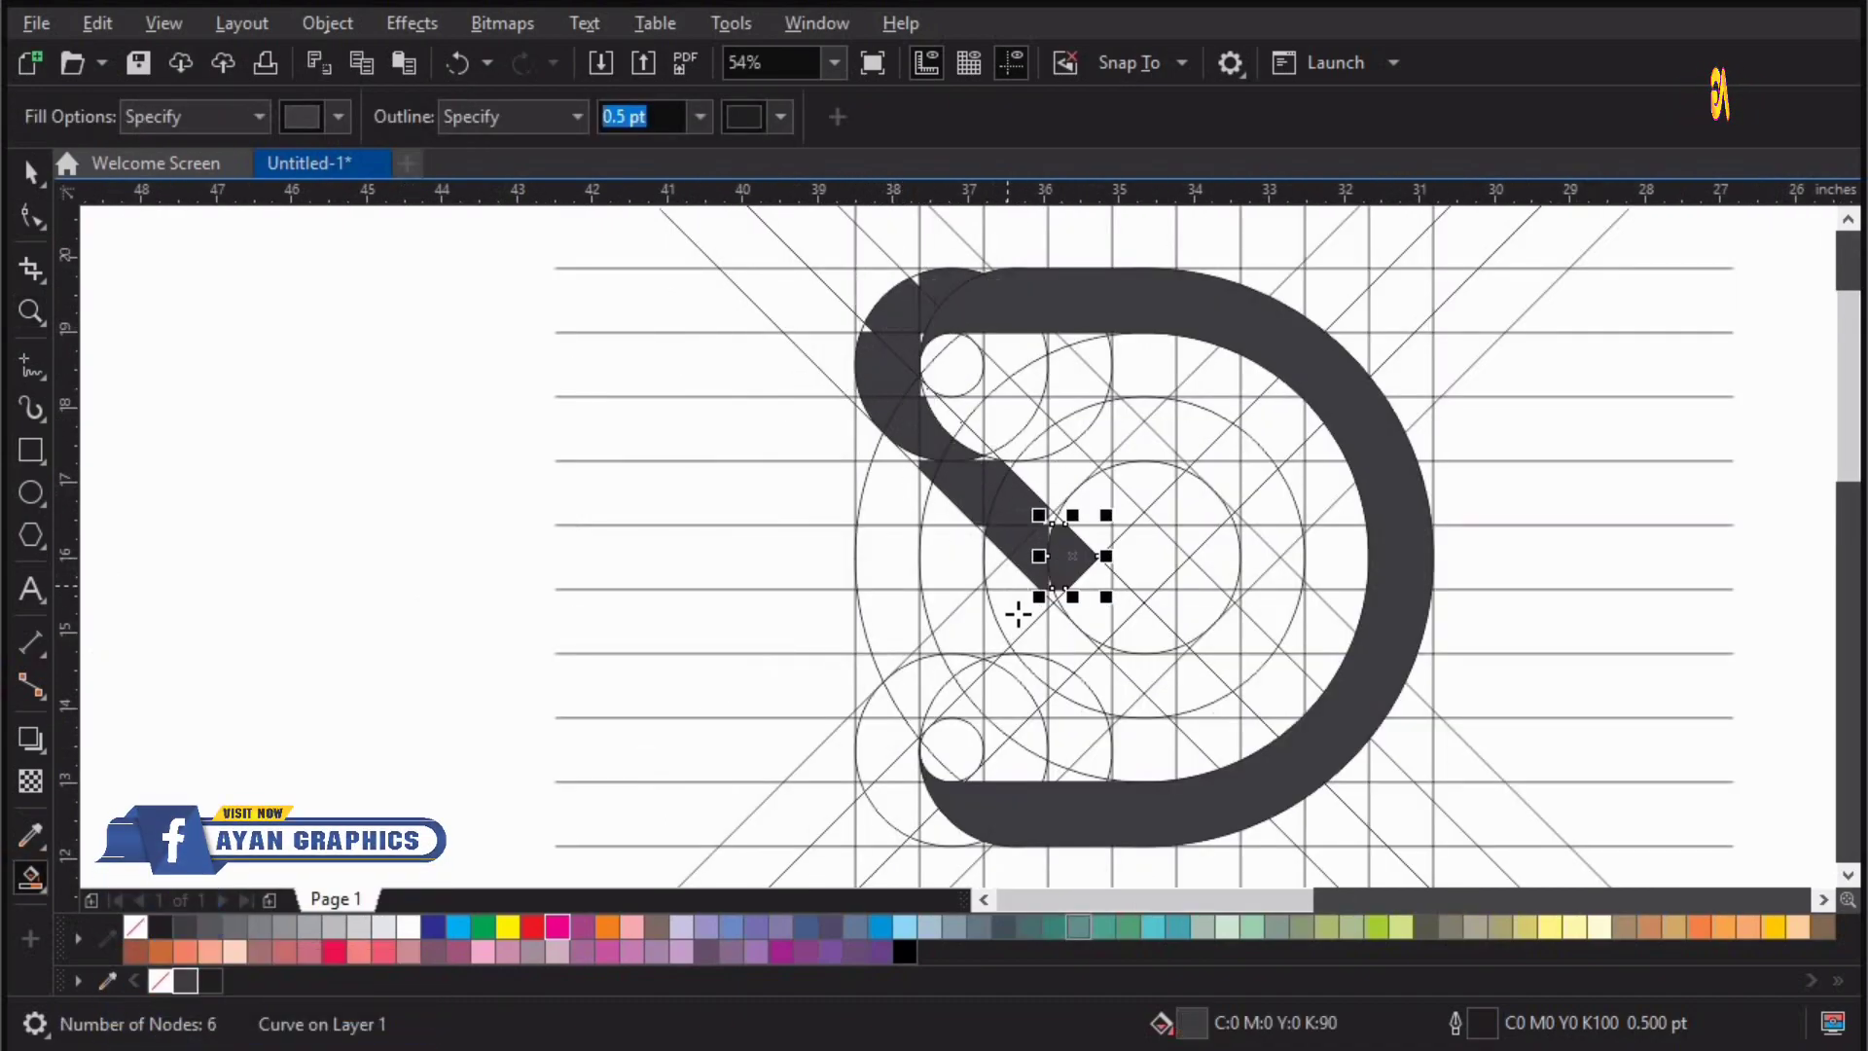
- Smart-fill the first regions of the lower diagonal arm and the gaps near the tip
{"action": "left_click", "coordinate": [1009, 600]}
{"action": "key", "text": "F2"}
{"action": "left_click_drag", "start_coordinate": [1280, 267], "coordinate": [584, 734]}
{"action": "left_click", "coordinate": [767, 849]}
{"action": "left_click", "coordinate": [969, 589]}
{"action": "left_click", "coordinate": [738, 605]}
{"action": "left_click", "coordinate": [968, 341]}
- Smart-fill the tiny slivers beside the small upper-left circle where the grid lines cross
{"action": "scroll", "coordinate": [967, 389], "scroll_direction": "up", "scroll_amount": 5}
{"action": "key", "text": "F2"}
{"action": "left_click_drag", "start_coordinate": [592, 367], "coordinate": [1439, 834]}
{"action": "left_click", "coordinate": [1168, 238]}
{"action": "key", "text": "F2"}
{"action": "left_click_drag", "start_coordinate": [895, 808], "coordinate": [731, 693]}
{"action": "left_click", "coordinate": [984, 653]}
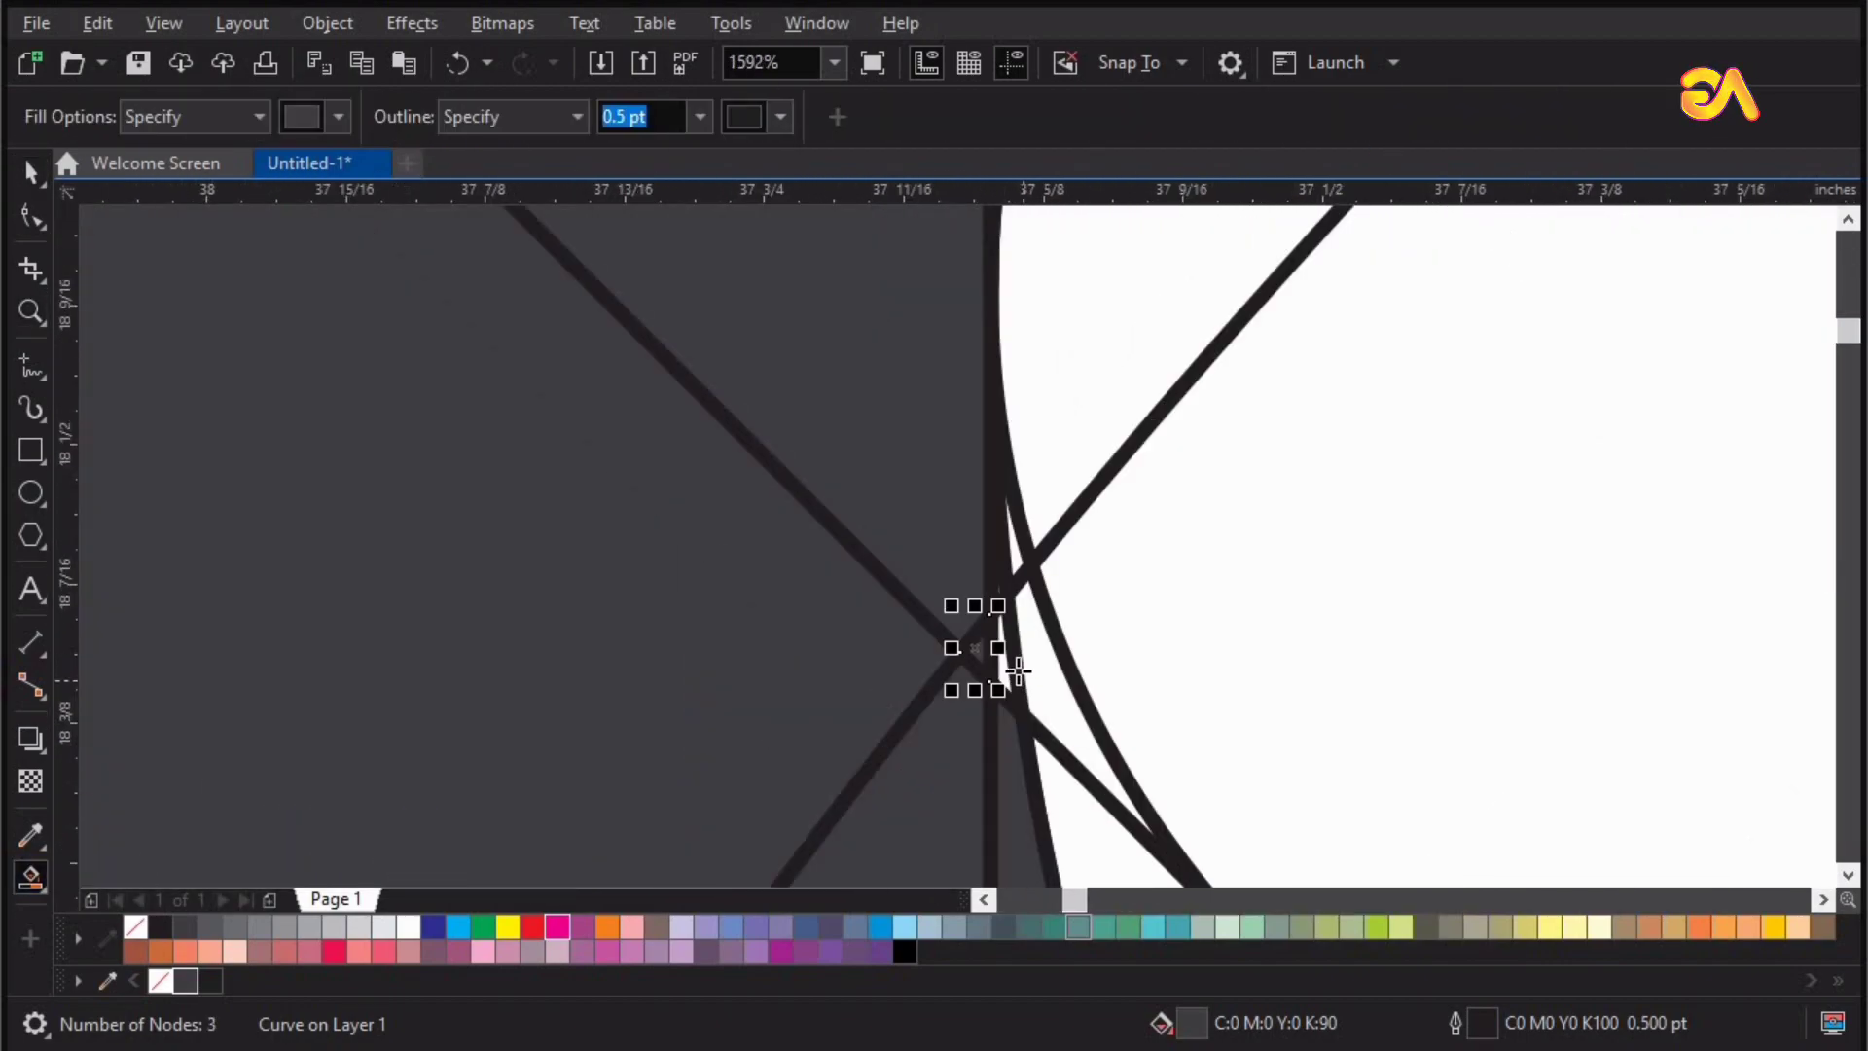
{"action": "left_click", "coordinate": [1009, 662]}
- Smart-fill the rest of the lower diagonal arm and its rounded bend at the lower left
{"action": "key", "text": "F4"}
{"action": "left_click", "coordinate": [30, 877]}
{"action": "left_click", "coordinate": [1105, 673]}
{"action": "left_click", "coordinate": [822, 379]}
{"action": "left_click_drag", "start_coordinate": [999, 253], "coordinate": [708, 432]}
{"action": "left_click", "coordinate": [736, 502]}
{"action": "left_click", "coordinate": [1014, 761]}
{"action": "key", "text": "F4"}
{"action": "left_click", "coordinate": [695, 813]}
{"action": "left_click", "coordinate": [728, 394]}
- Smart-fill the leftover gaps around the small lower-left circle and along the lower arm's inner edge
{"action": "key", "text": "F2"}
{"action": "left_click_drag", "start_coordinate": [654, 513], "coordinate": [913, 743]}
{"action": "left_click", "coordinate": [745, 685]}
{"action": "left_click", "coordinate": [741, 365]}
{"action": "left_click", "coordinate": [866, 292]}
{"action": "key", "text": "F2"}
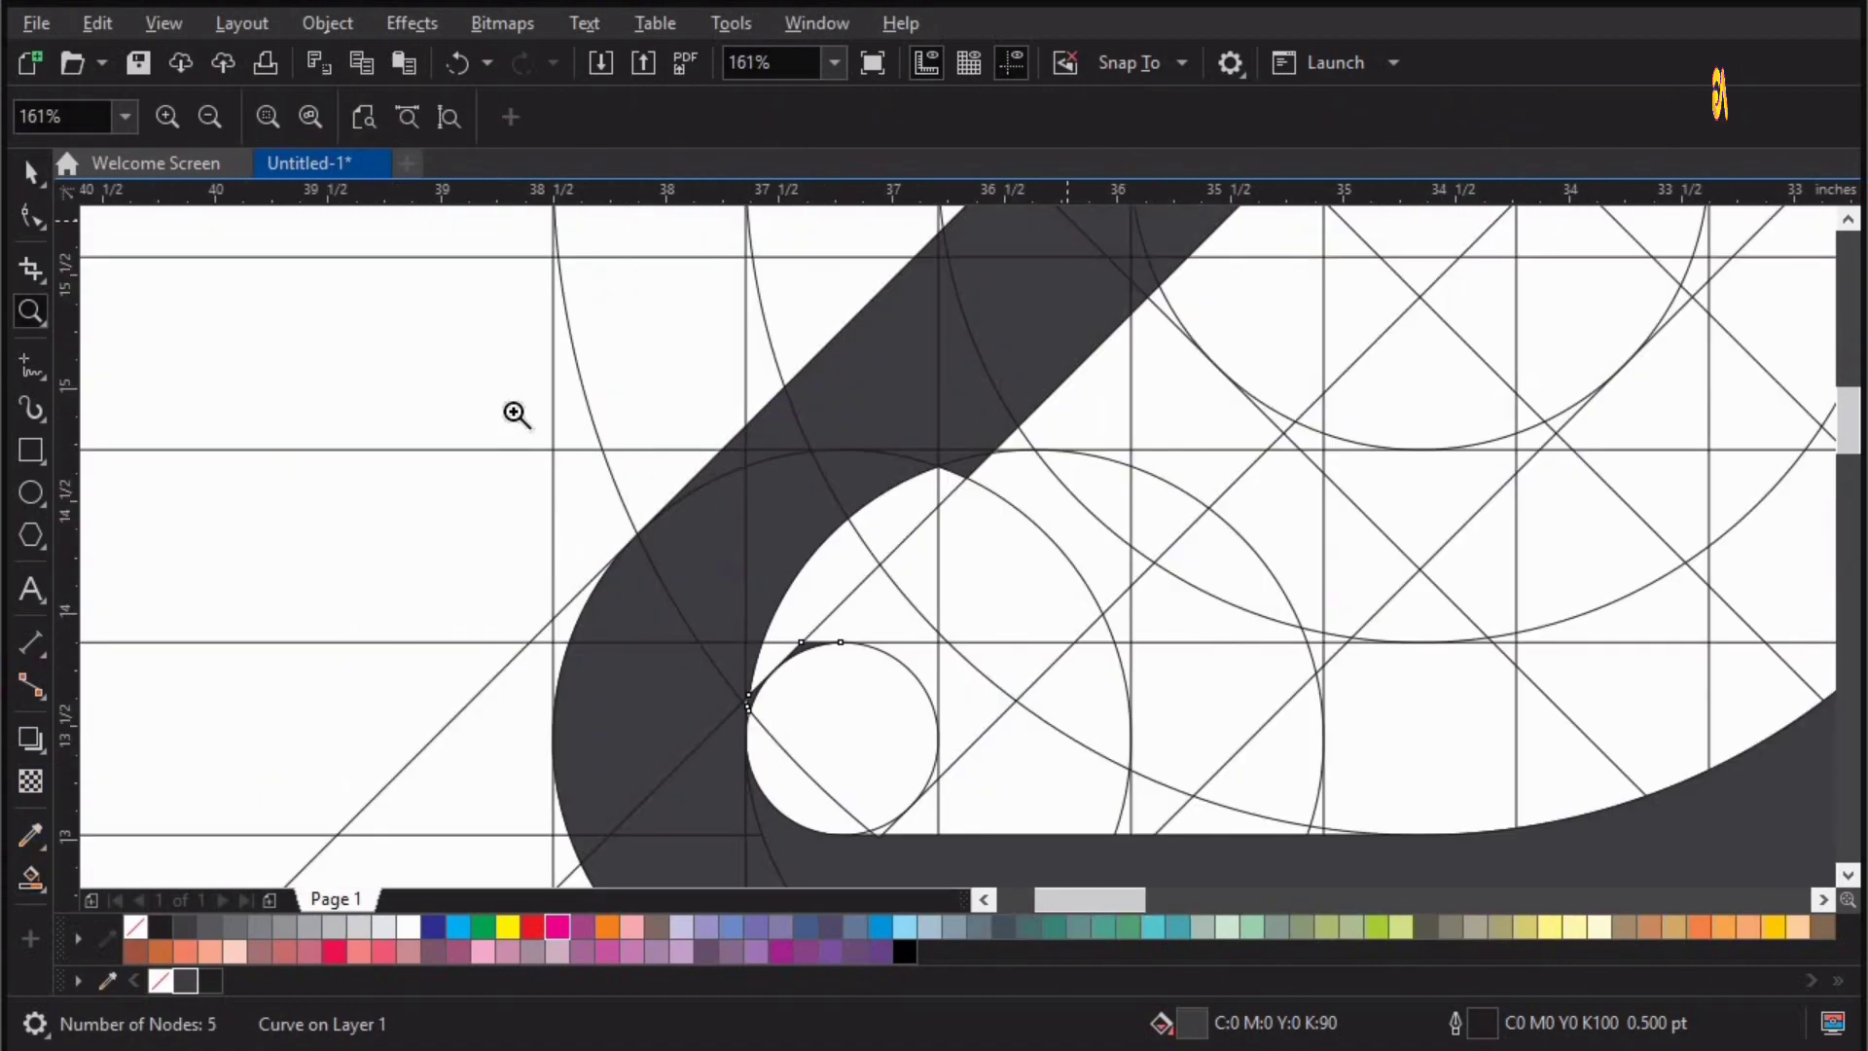
{"action": "left_click_drag", "start_coordinate": [558, 428], "coordinate": [1274, 842]}
{"action": "left_click", "coordinate": [814, 467]}
{"action": "left_click", "coordinate": [925, 351]}
- Select all the filled pieces of the two diagonal arms and create a boundary curve around them
{"action": "key", "text": "F4"}
{"action": "key", "text": "space"}
{"action": "left_click_drag", "start_coordinate": [655, 241], "coordinate": [1000, 801]}
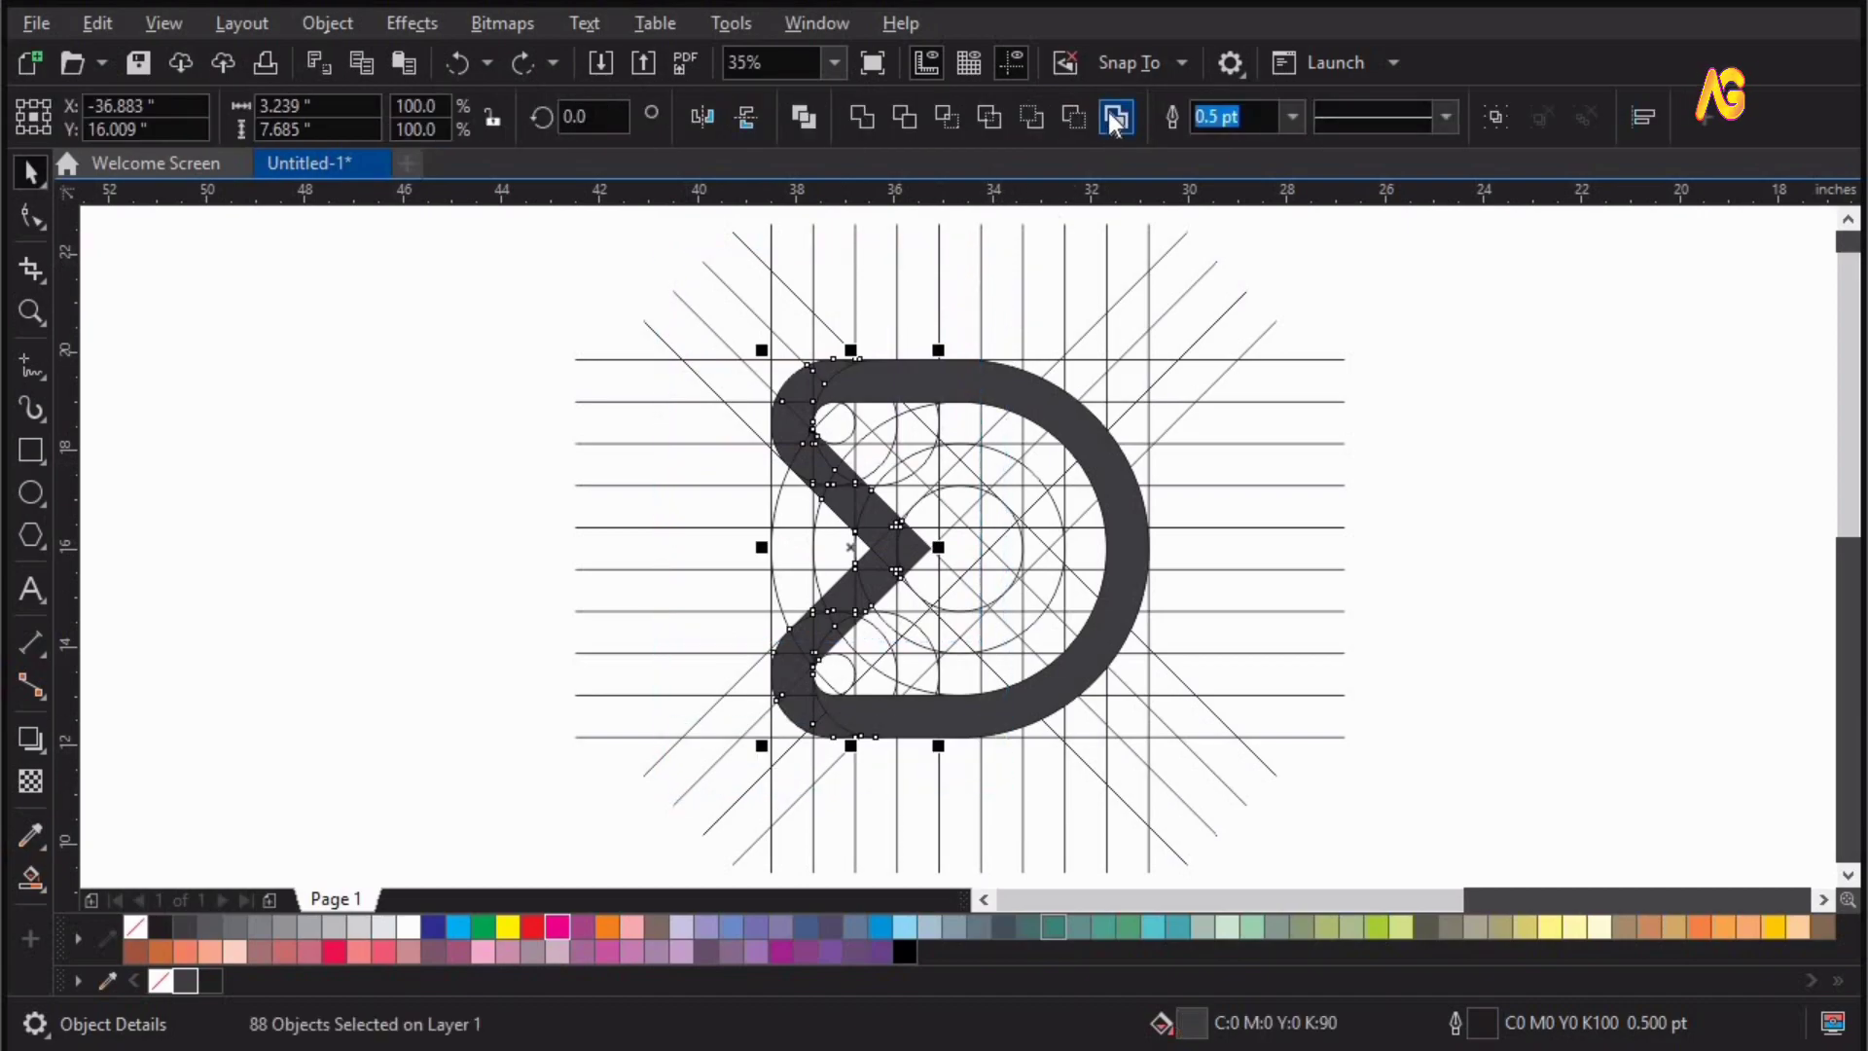
{"action": "left_click", "coordinate": [1113, 116]}
- Delete the separate filled pieces of the diagonal arms and fill their boundary curve with 90% black
{"action": "left_click", "coordinate": [891, 586]}
{"action": "left_click", "coordinate": [881, 548]}
{"action": "left_click", "coordinate": [880, 551]}
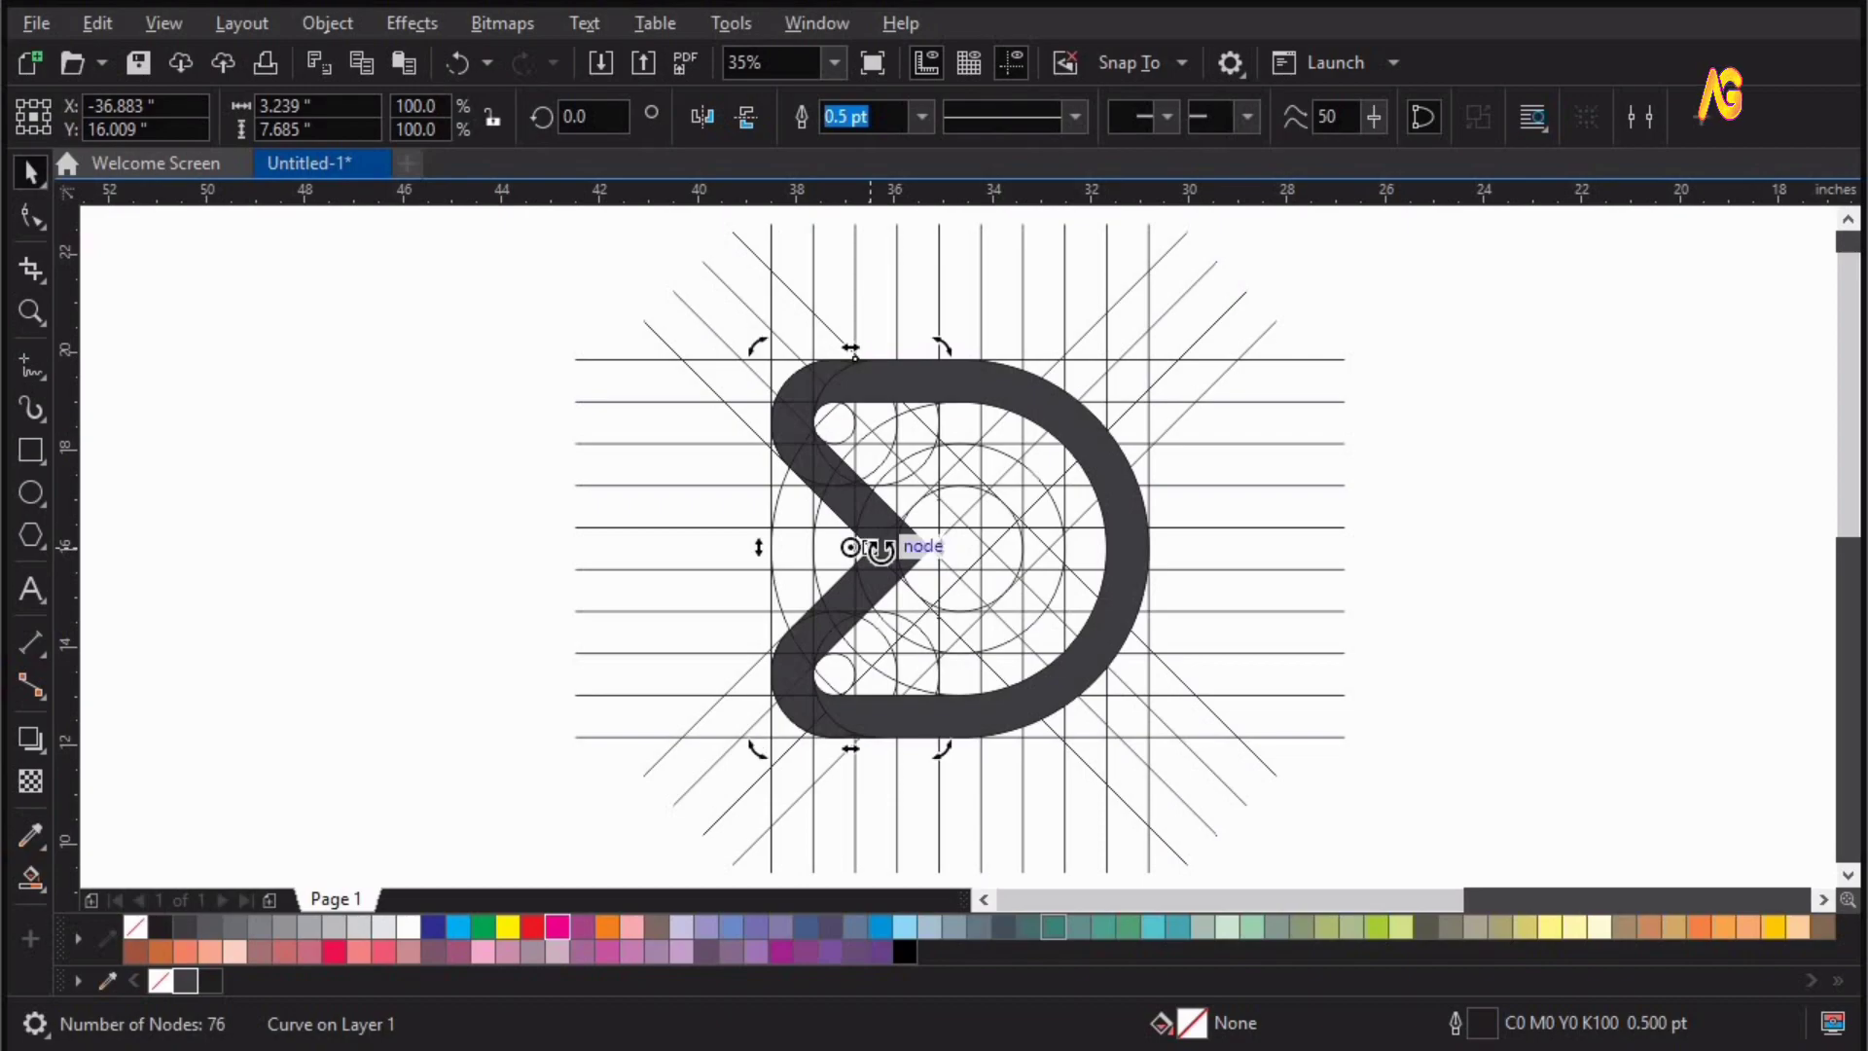
{"action": "left_click", "coordinate": [598, 249]}
{"action": "left_click_drag", "start_coordinate": [994, 843], "coordinate": [996, 842]}
{"action": "key", "text": "Delete"}
{"action": "left_click", "coordinate": [792, 599]}
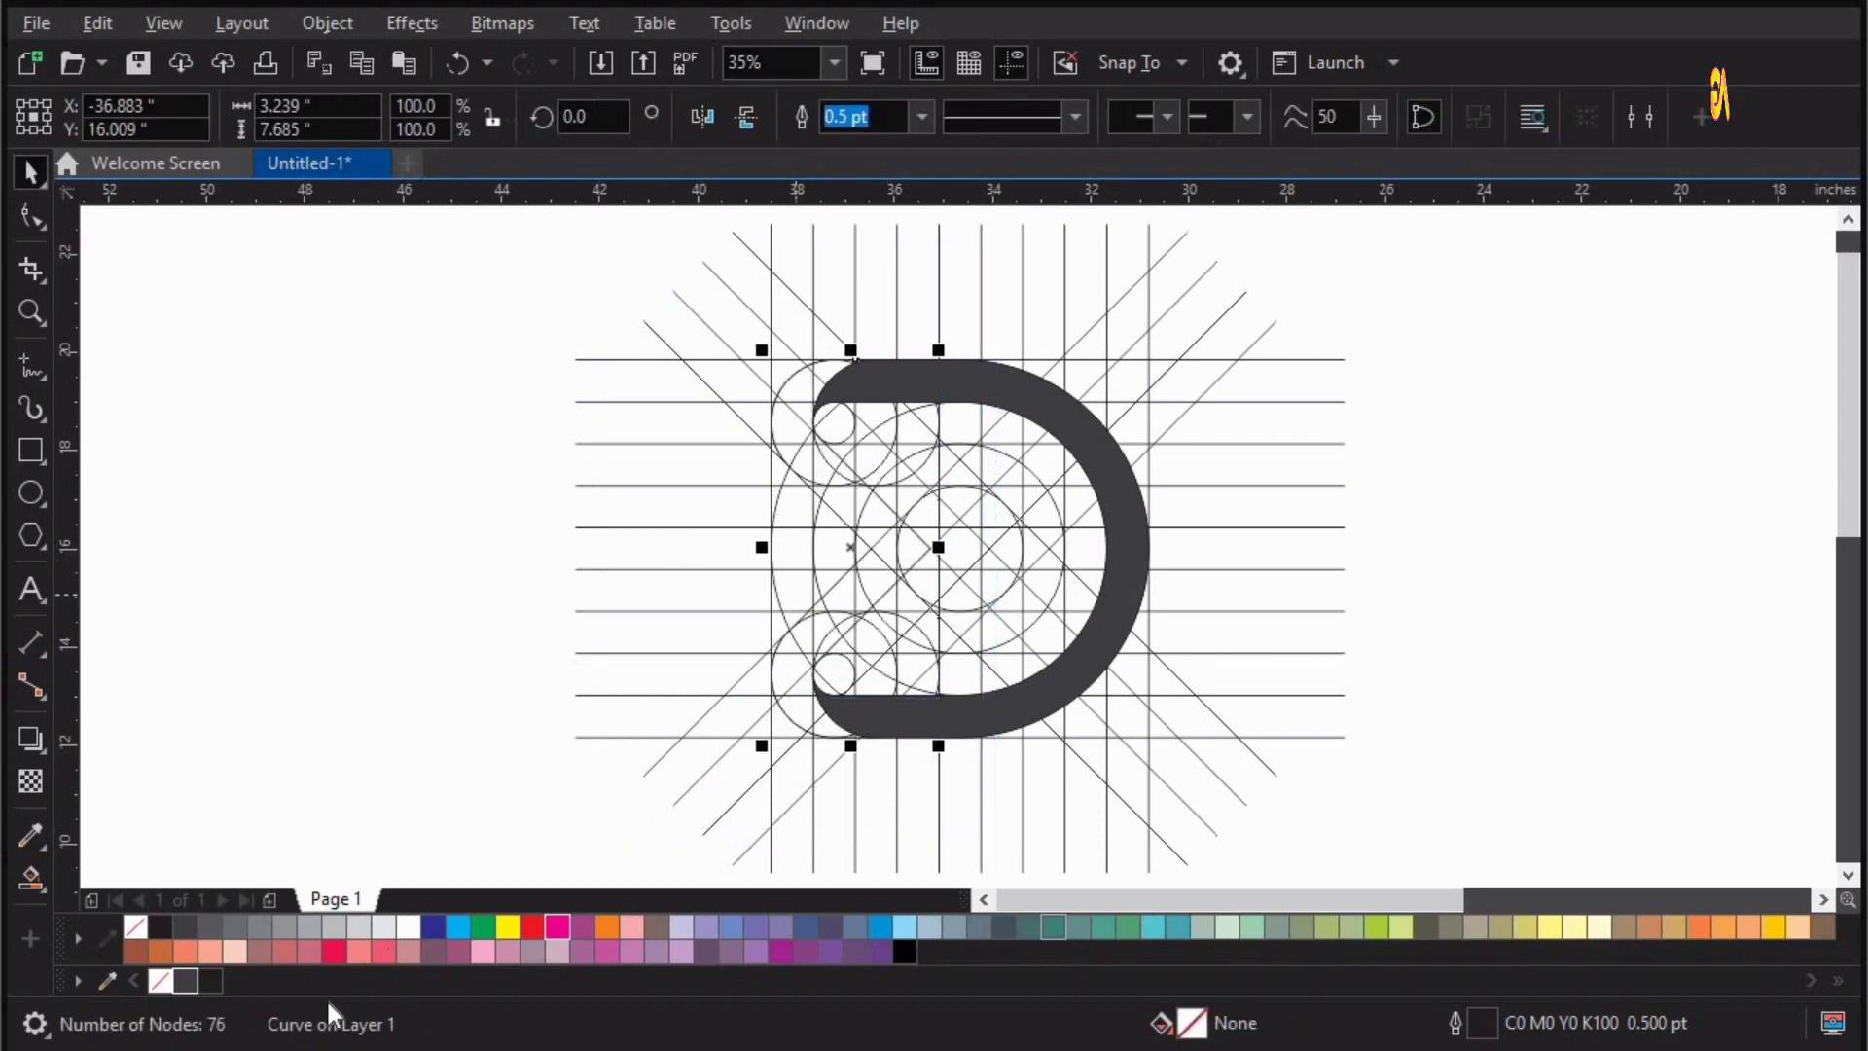
{"action": "left_click", "coordinate": [183, 979]}
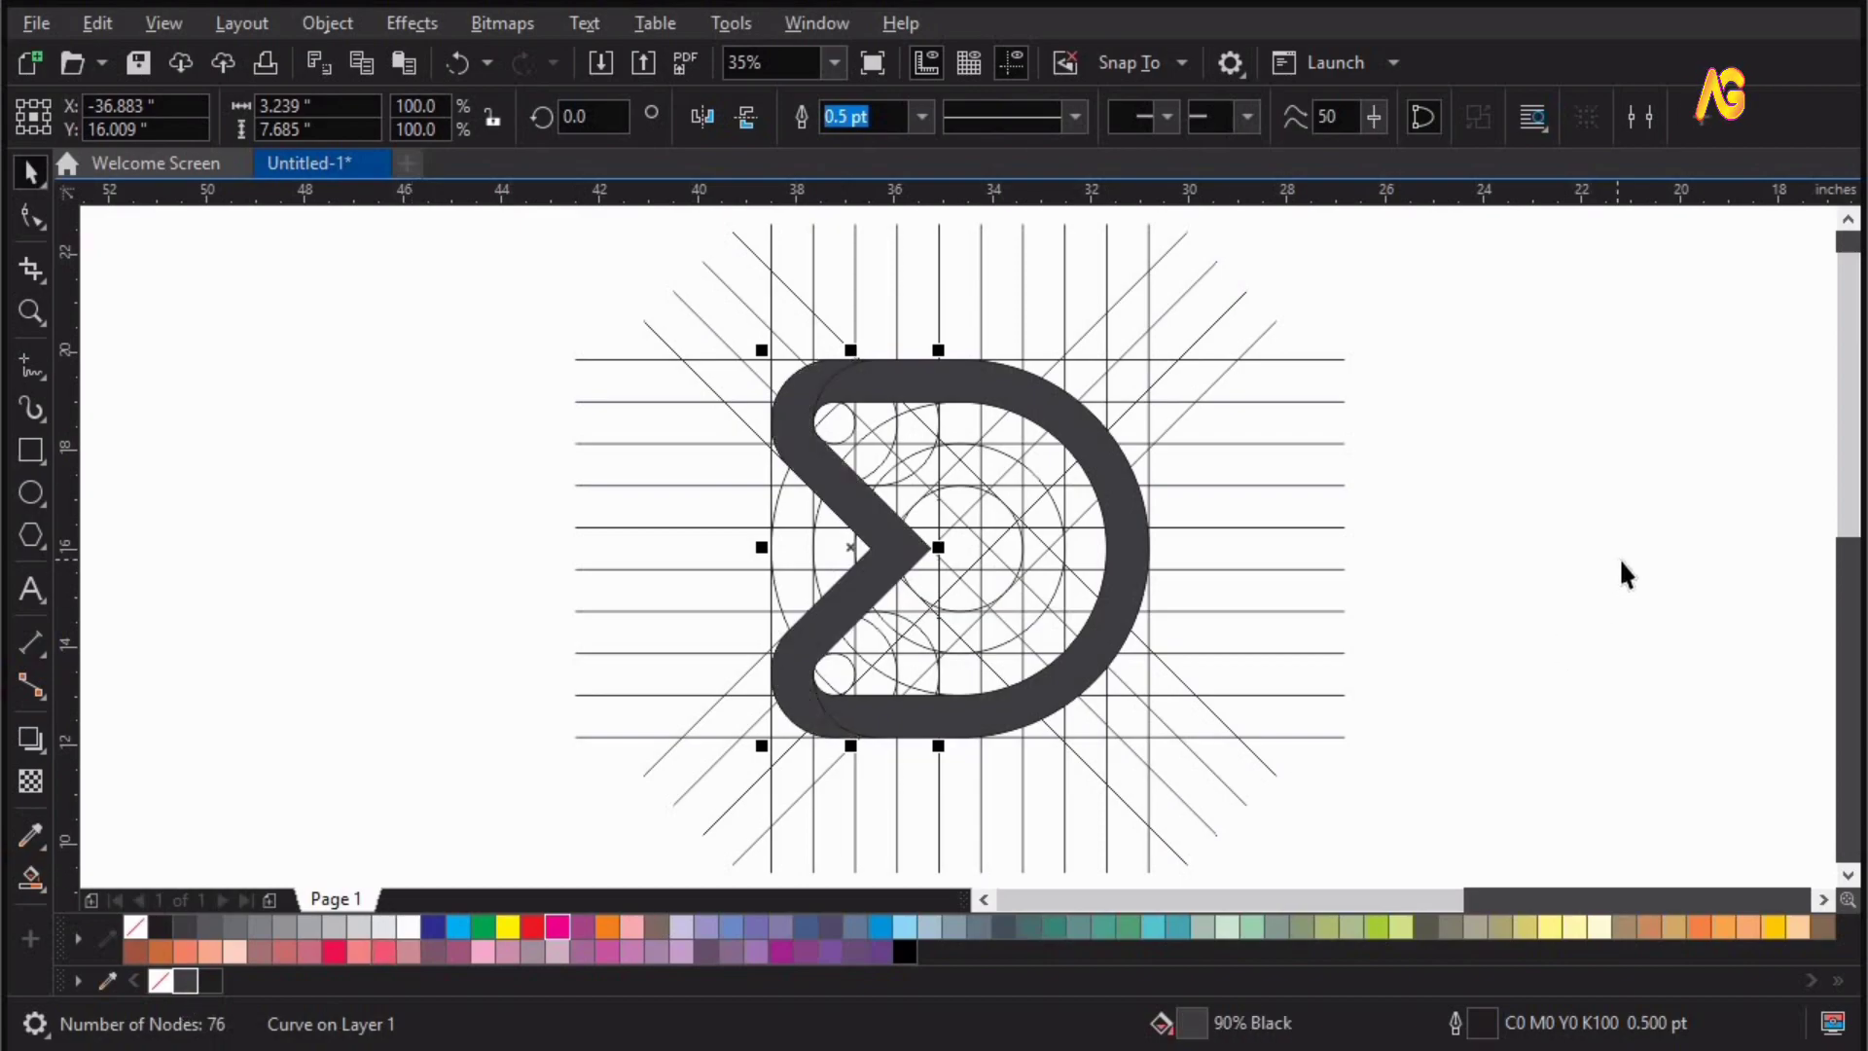
- Recolor the diagonal arms' boundary shape with solid black (C0 M0 Y0 K100) and deselect it
{"action": "left_click", "coordinate": [1620, 572]}
{"action": "left_click", "coordinate": [794, 581]}
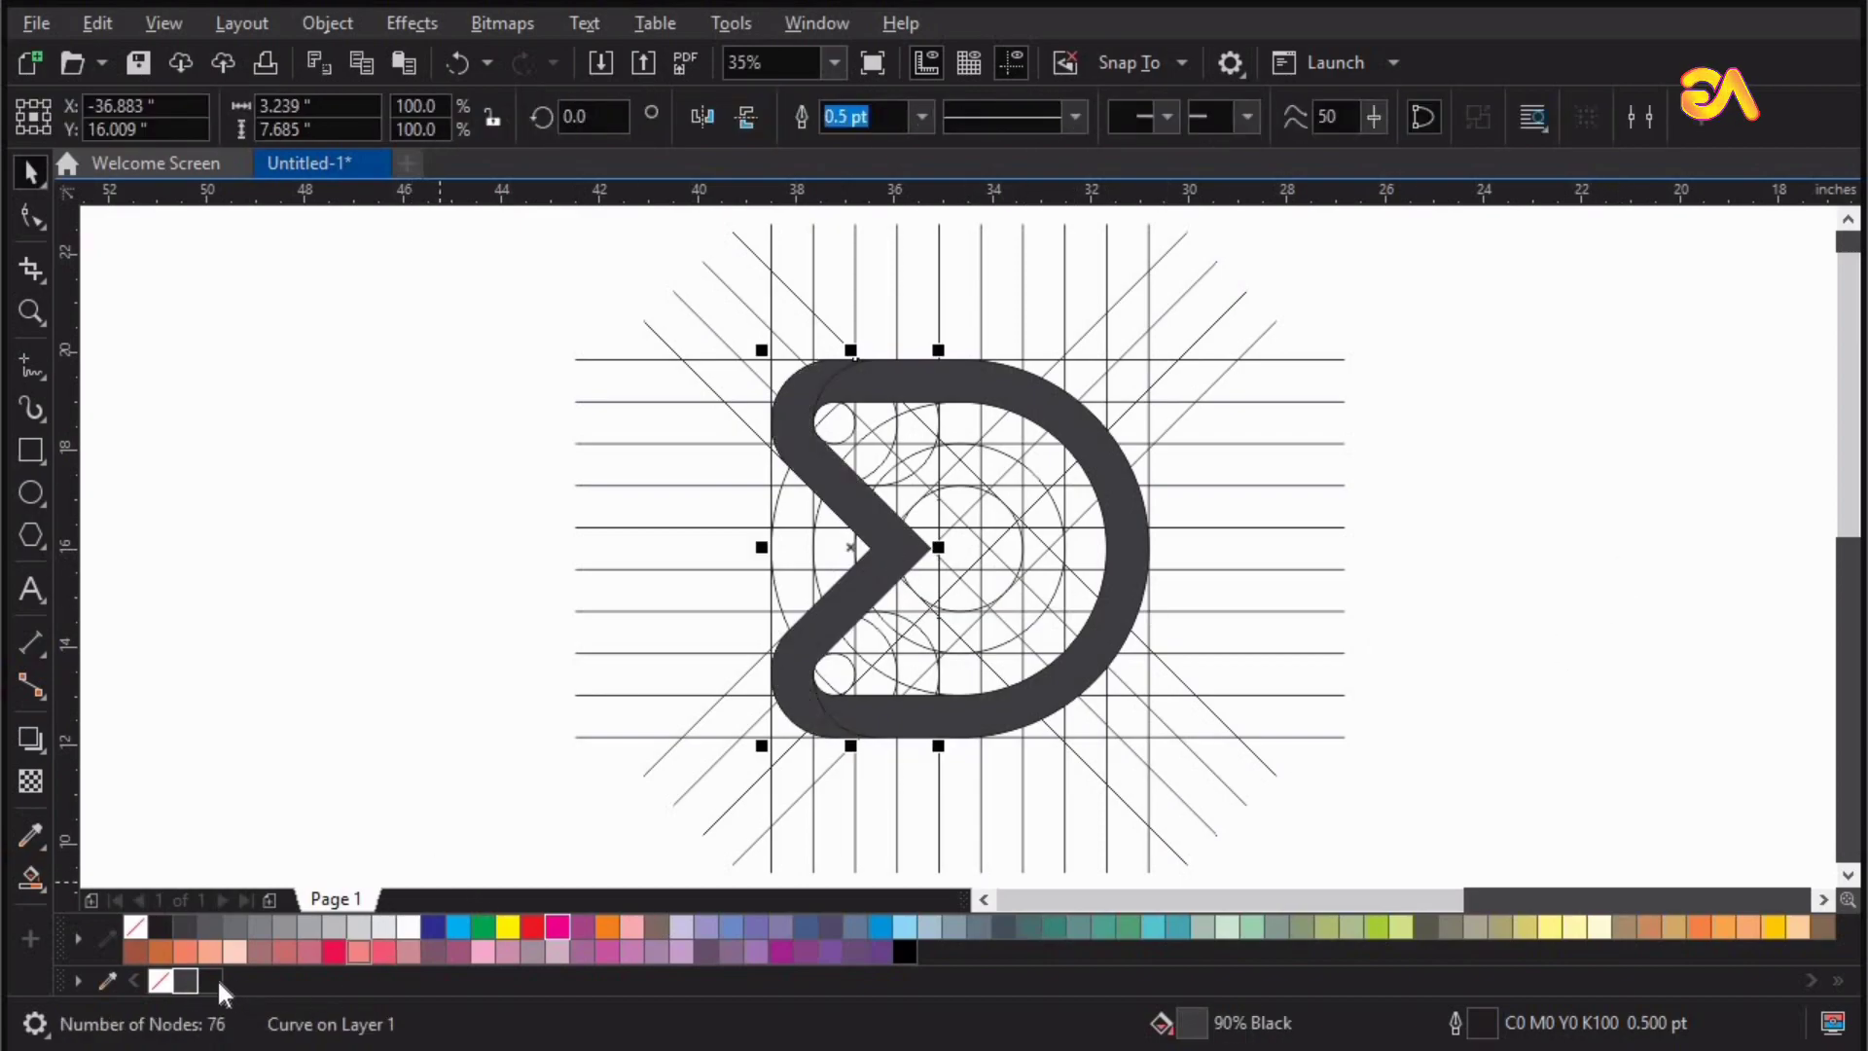
{"action": "left_click", "coordinate": [1475, 535]}
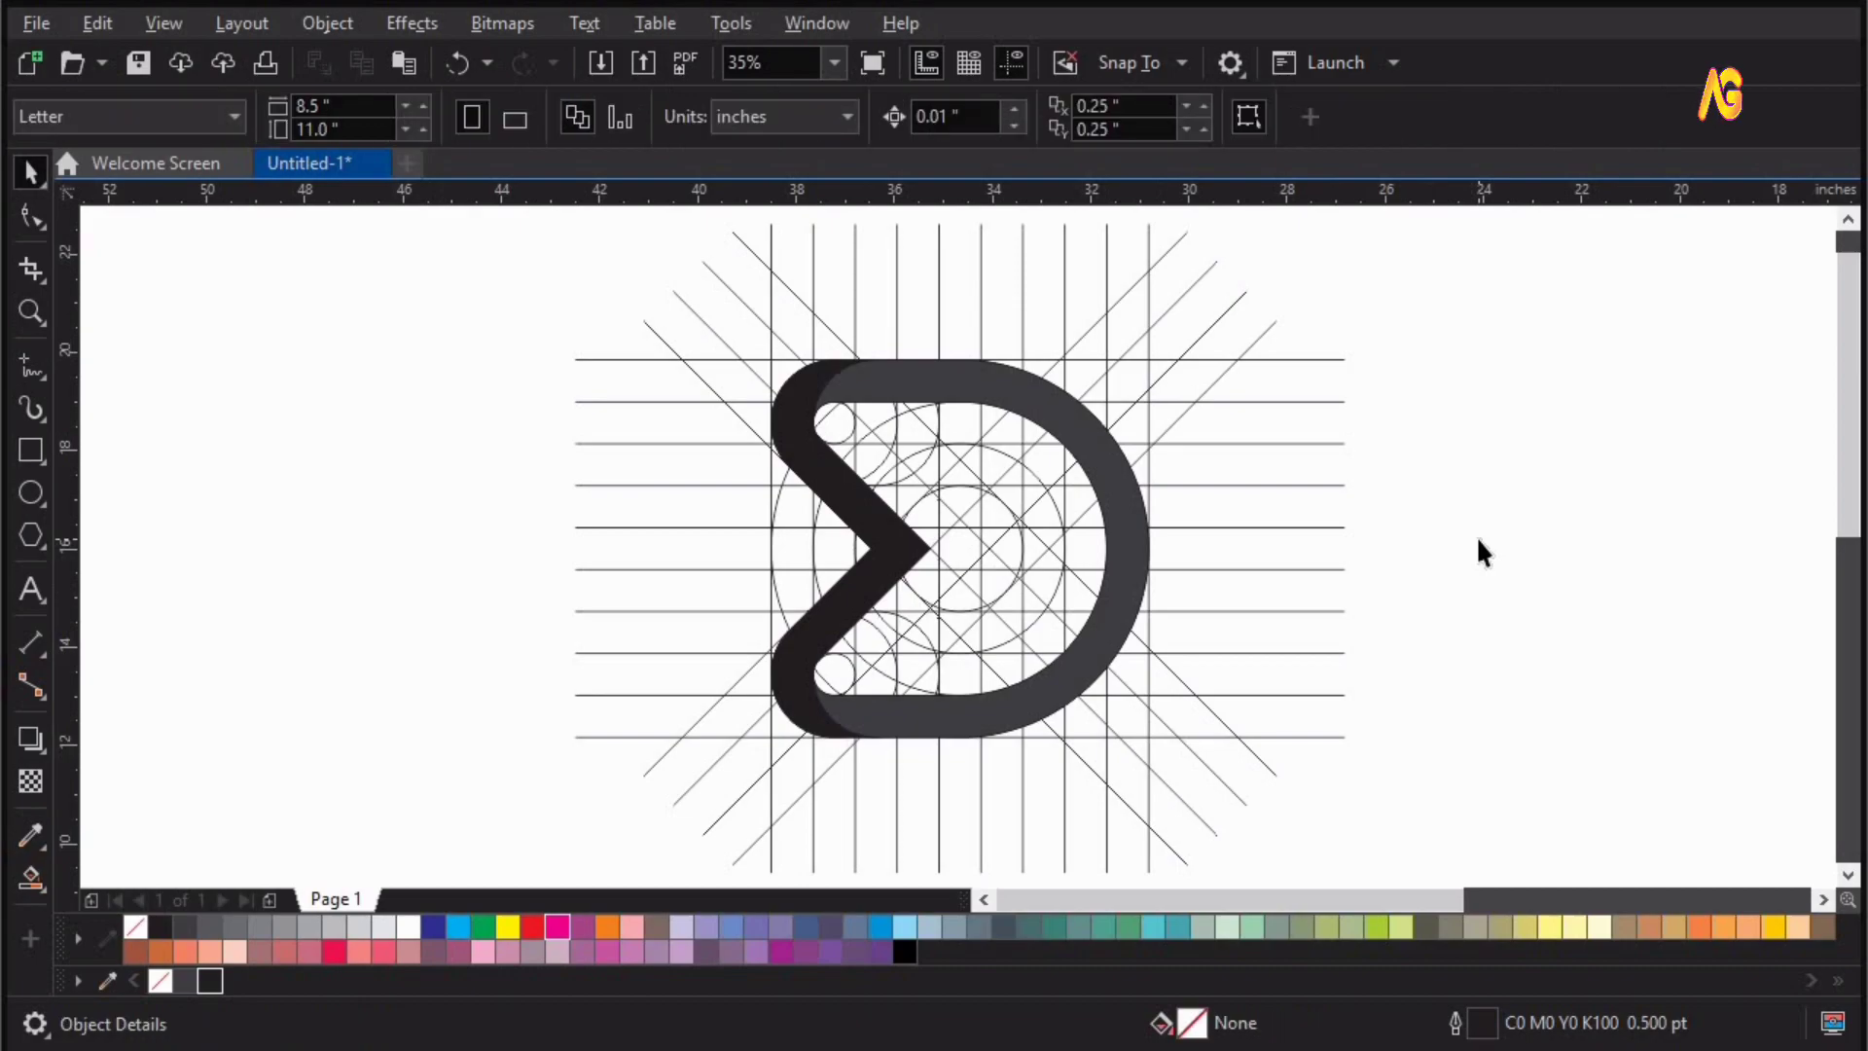
- Smart-fill the grid regions along the lower straight part of the inner D-shaped band, starting at the lower diagonal arm
{"action": "key", "text": "z"}
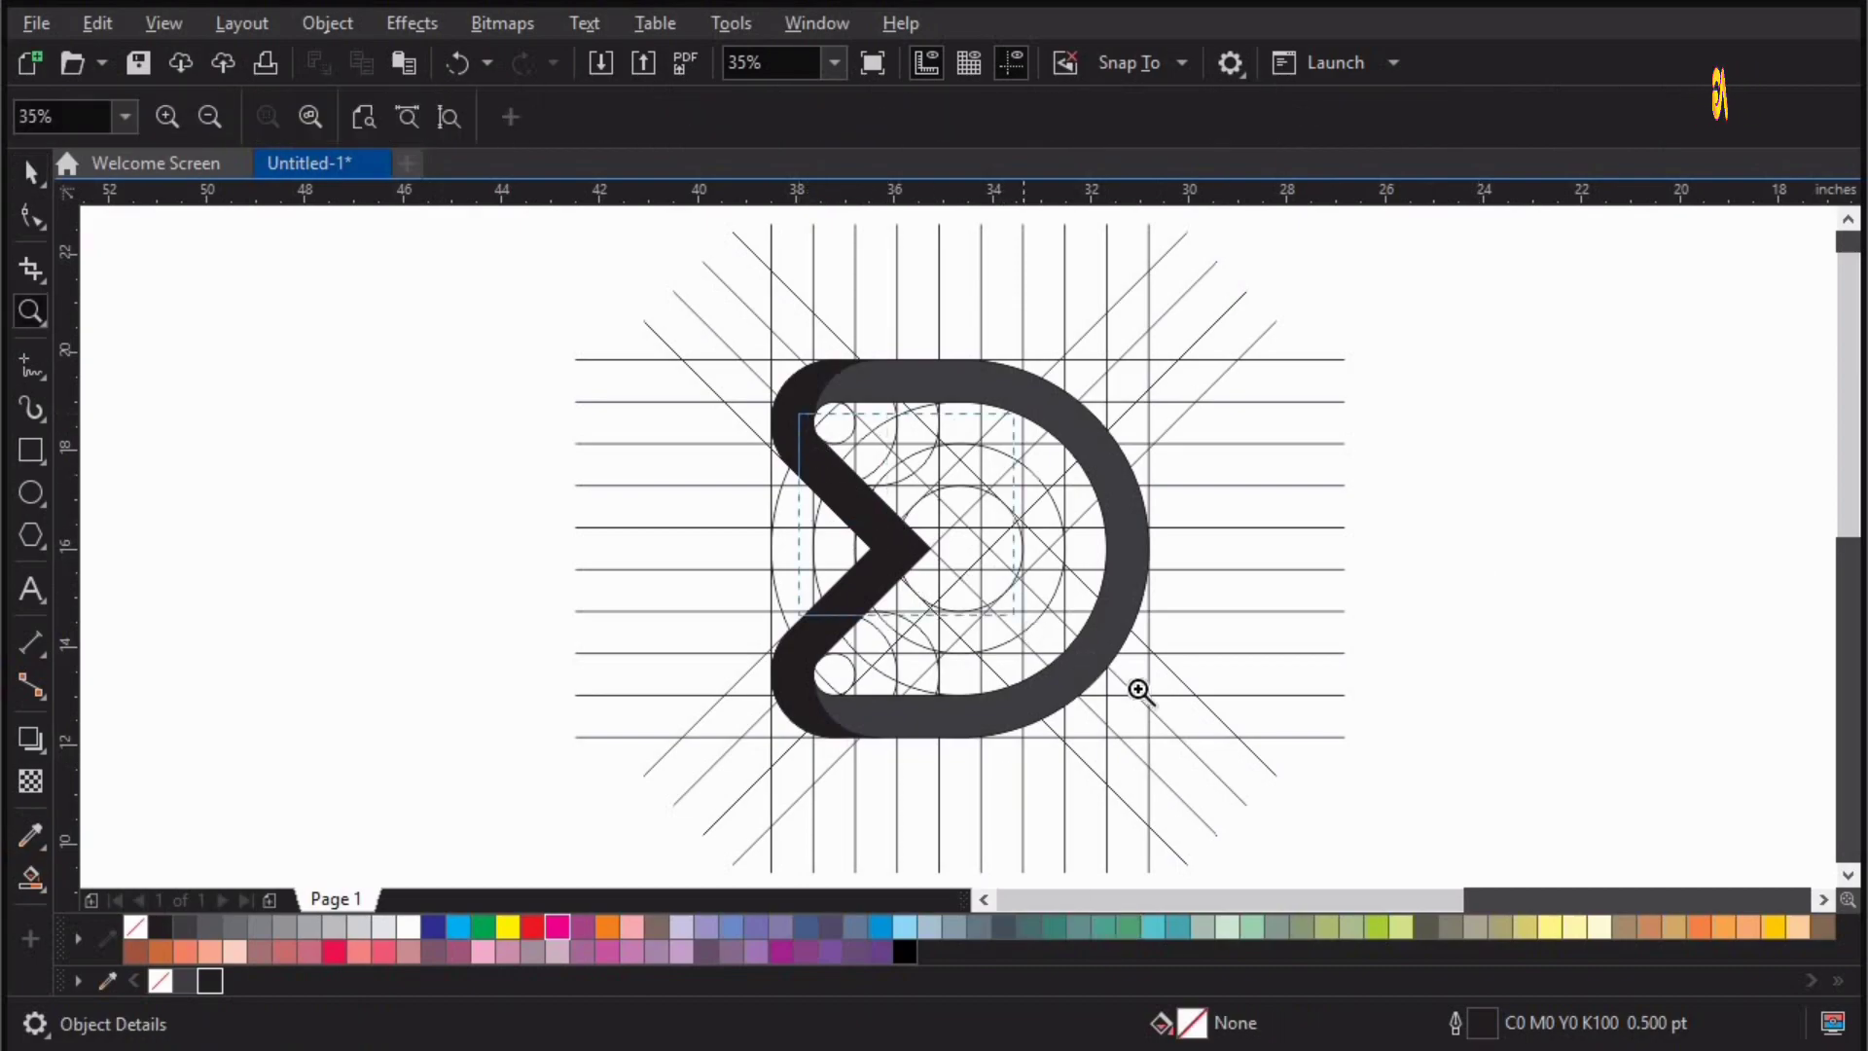
{"action": "left_click_drag", "start_coordinate": [1142, 692], "coordinate": [1097, 700]}
{"action": "key", "text": "space"}
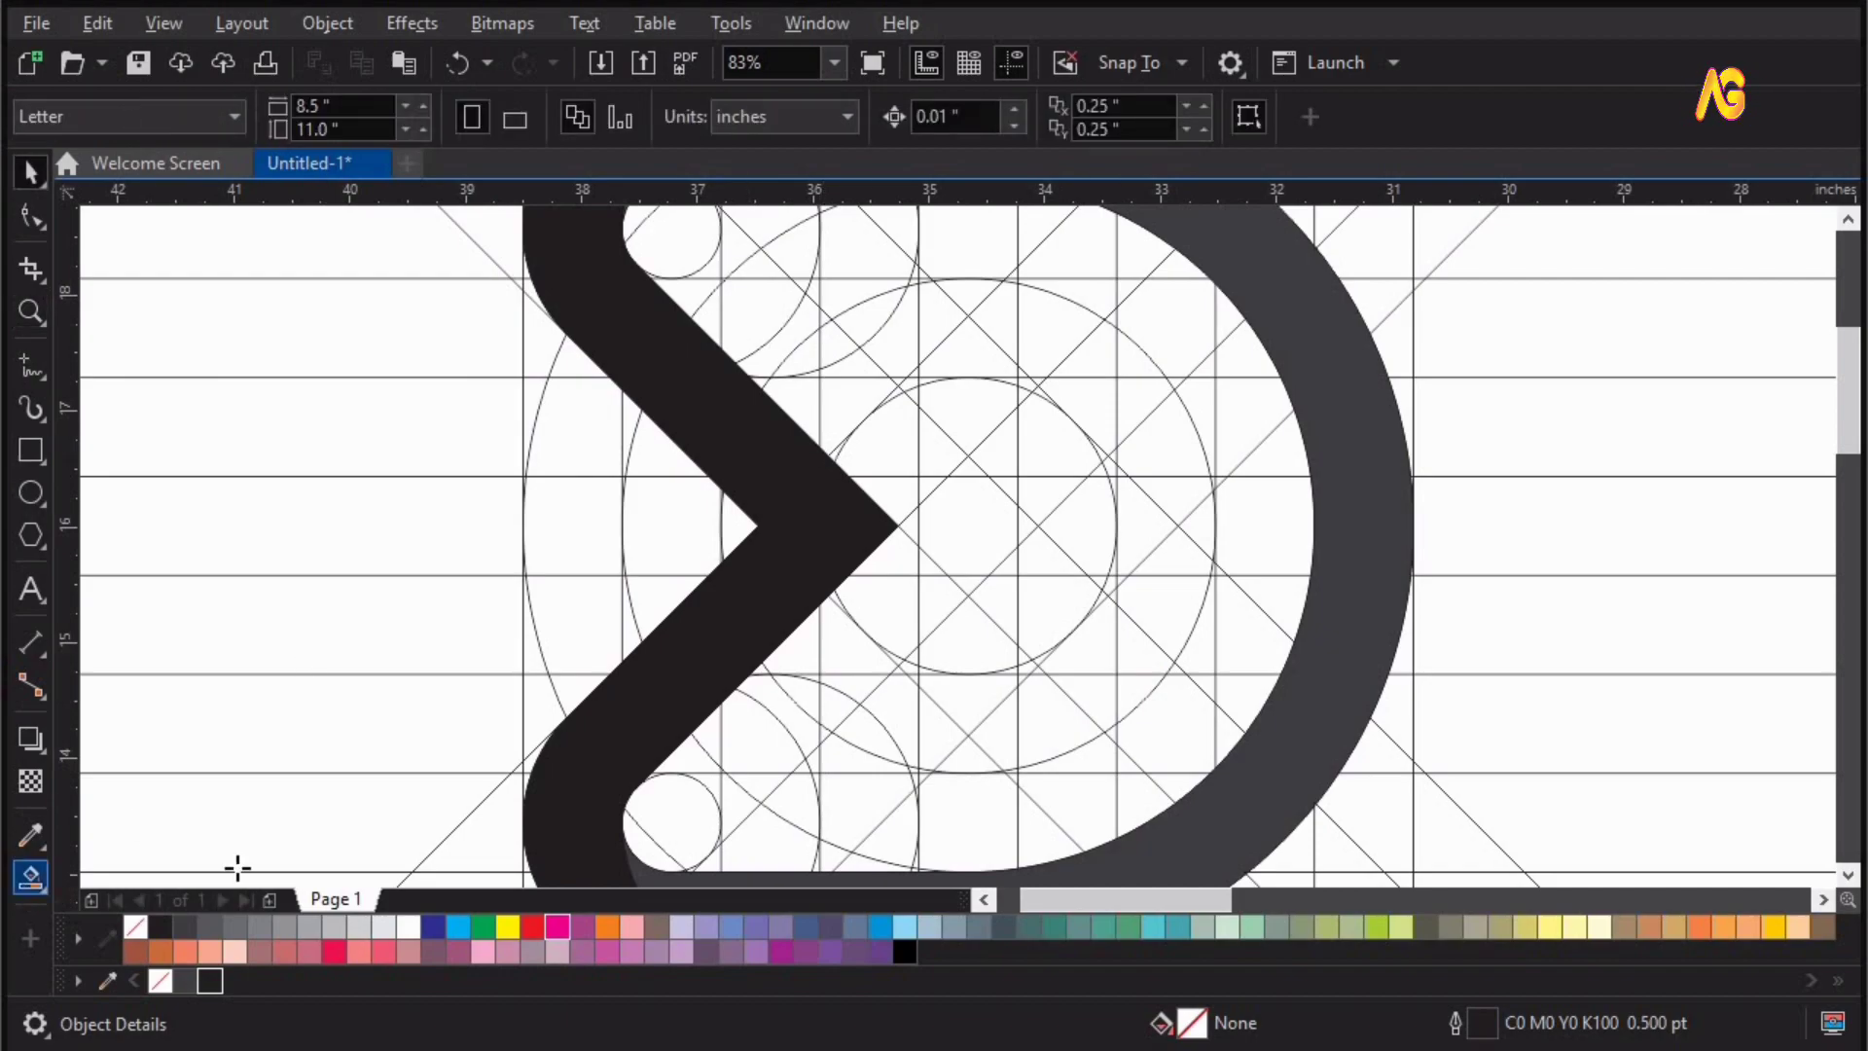
{"action": "left_click", "coordinate": [30, 878]}
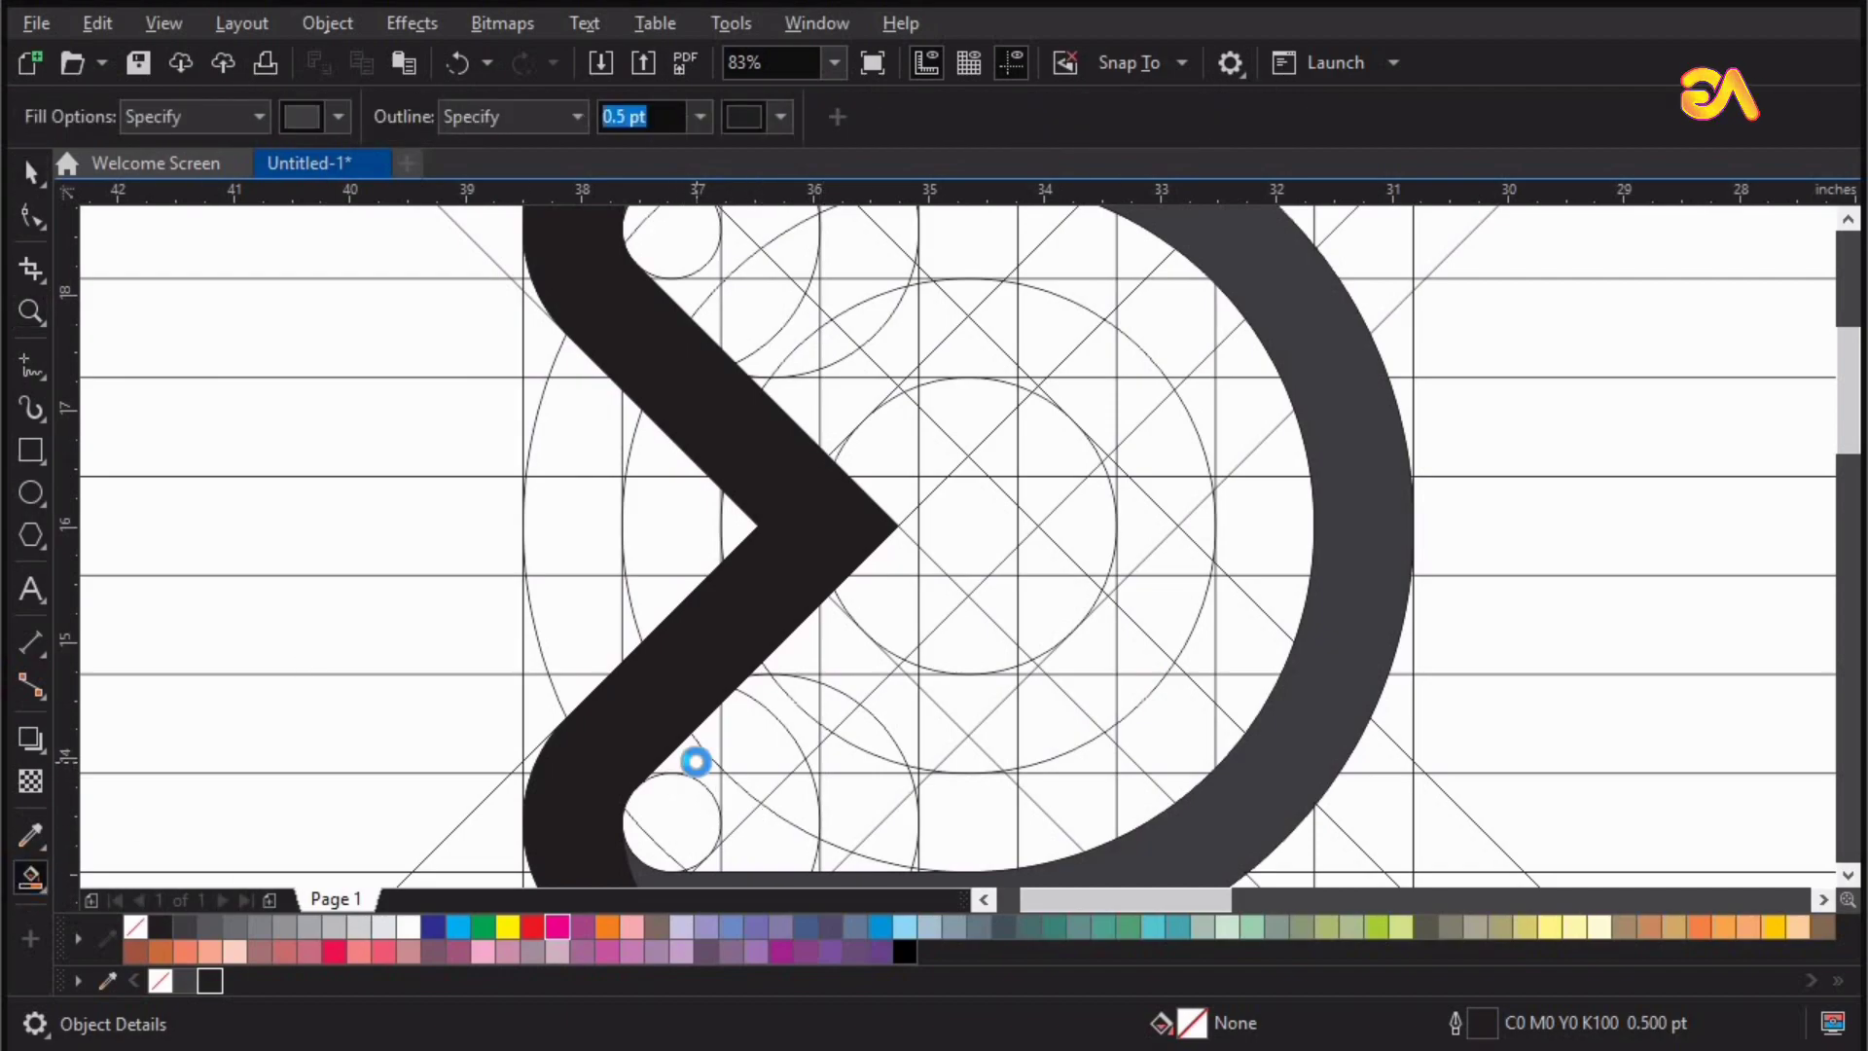
{"action": "left_click", "coordinate": [710, 743]}
{"action": "left_click", "coordinate": [769, 728]}
{"action": "left_click", "coordinate": [799, 718]}
{"action": "left_click", "coordinate": [808, 697]}
{"action": "left_click", "coordinate": [856, 749]}
{"action": "left_click", "coordinate": [963, 749]}
- Smart-fill the curved part of the inner D-shaped band and its upper straight part back to the upper diagonal arm
{"action": "left_click", "coordinate": [1060, 729]}
{"action": "left_click", "coordinate": [1157, 623]}
{"action": "left_click", "coordinate": [1168, 516]}
{"action": "left_click", "coordinate": [1138, 360]}
{"action": "left_click", "coordinate": [1012, 321]}
{"action": "left_click", "coordinate": [866, 321]}
{"action": "left_click", "coordinate": [780, 302]}
- Smart-fill the small leftover gaps in the inner D-shaped band, including those along its edges near the diagonal arms
{"action": "key", "text": "F2"}
{"action": "left_click_drag", "start_coordinate": [1141, 645], "coordinate": [682, 820]}
{"action": "left_click", "coordinate": [539, 672]}
{"action": "left_click", "coordinate": [1106, 679]}
{"action": "left_click", "coordinate": [1367, 327]}
{"action": "scroll", "coordinate": [1355, 600], "scroll_direction": "down", "scroll_amount": 3}
{"action": "key", "text": "F2"}
{"action": "left_click_drag", "start_coordinate": [291, 376], "coordinate": [1150, 803]}
{"action": "left_click", "coordinate": [1150, 803]}
{"action": "left_click", "coordinate": [865, 549]}
{"action": "scroll", "coordinate": [667, 534], "scroll_direction": "up", "scroll_amount": 5}
{"action": "scroll", "coordinate": [667, 534], "scroll_direction": "down", "scroll_amount": 10}
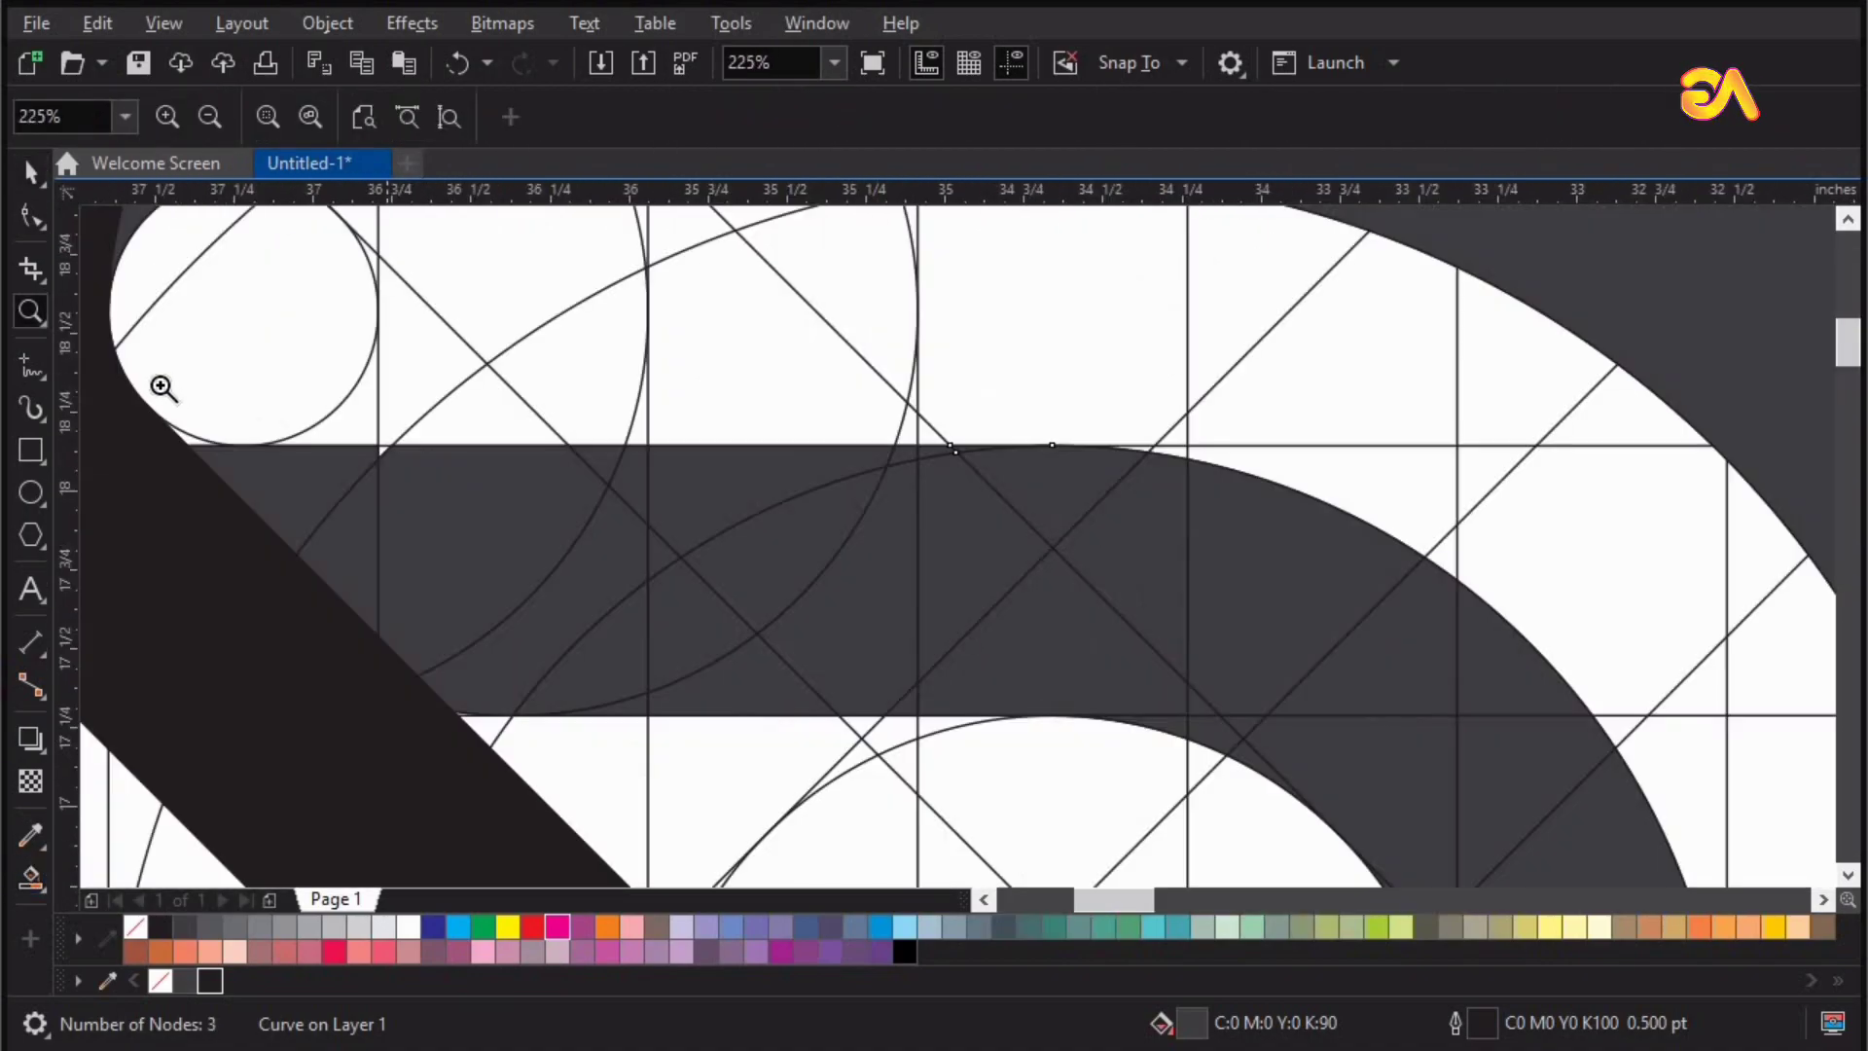
- Select the filled pieces of the inner D-shaped band and combine them into one object
{"action": "key", "text": "space"}
{"action": "left_click_drag", "start_coordinate": [1410, 505], "coordinate": [954, 709]}
{"action": "key", "text": "ctrl+l"}
{"action": "key", "text": "F2"}
{"action": "left_click_drag", "start_coordinate": [719, 362], "coordinate": [1246, 691]}
{"action": "key", "text": "space"}
{"action": "key", "text": "Escape"}
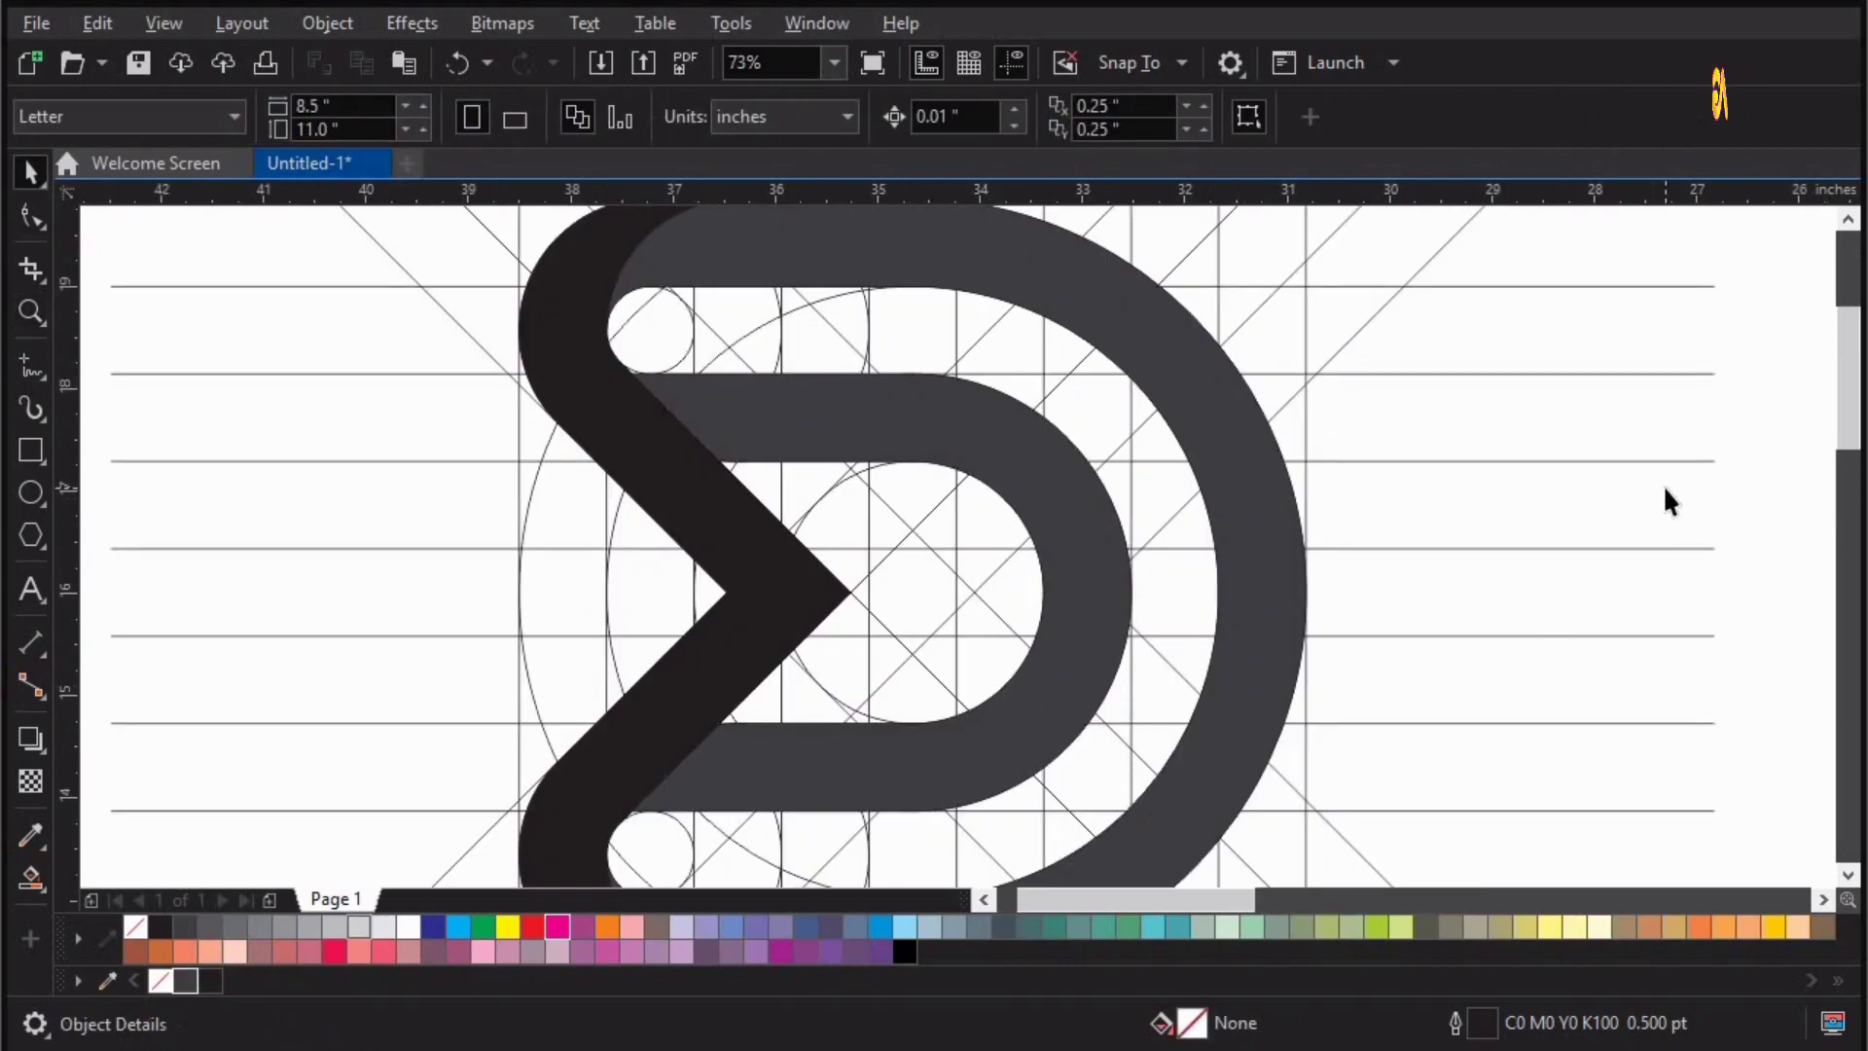
- Delete the construction grid of lines and circles, leaving only the logo shapes
{"action": "key", "text": "F3"}
{"action": "left_click", "coordinate": [1184, 403]}
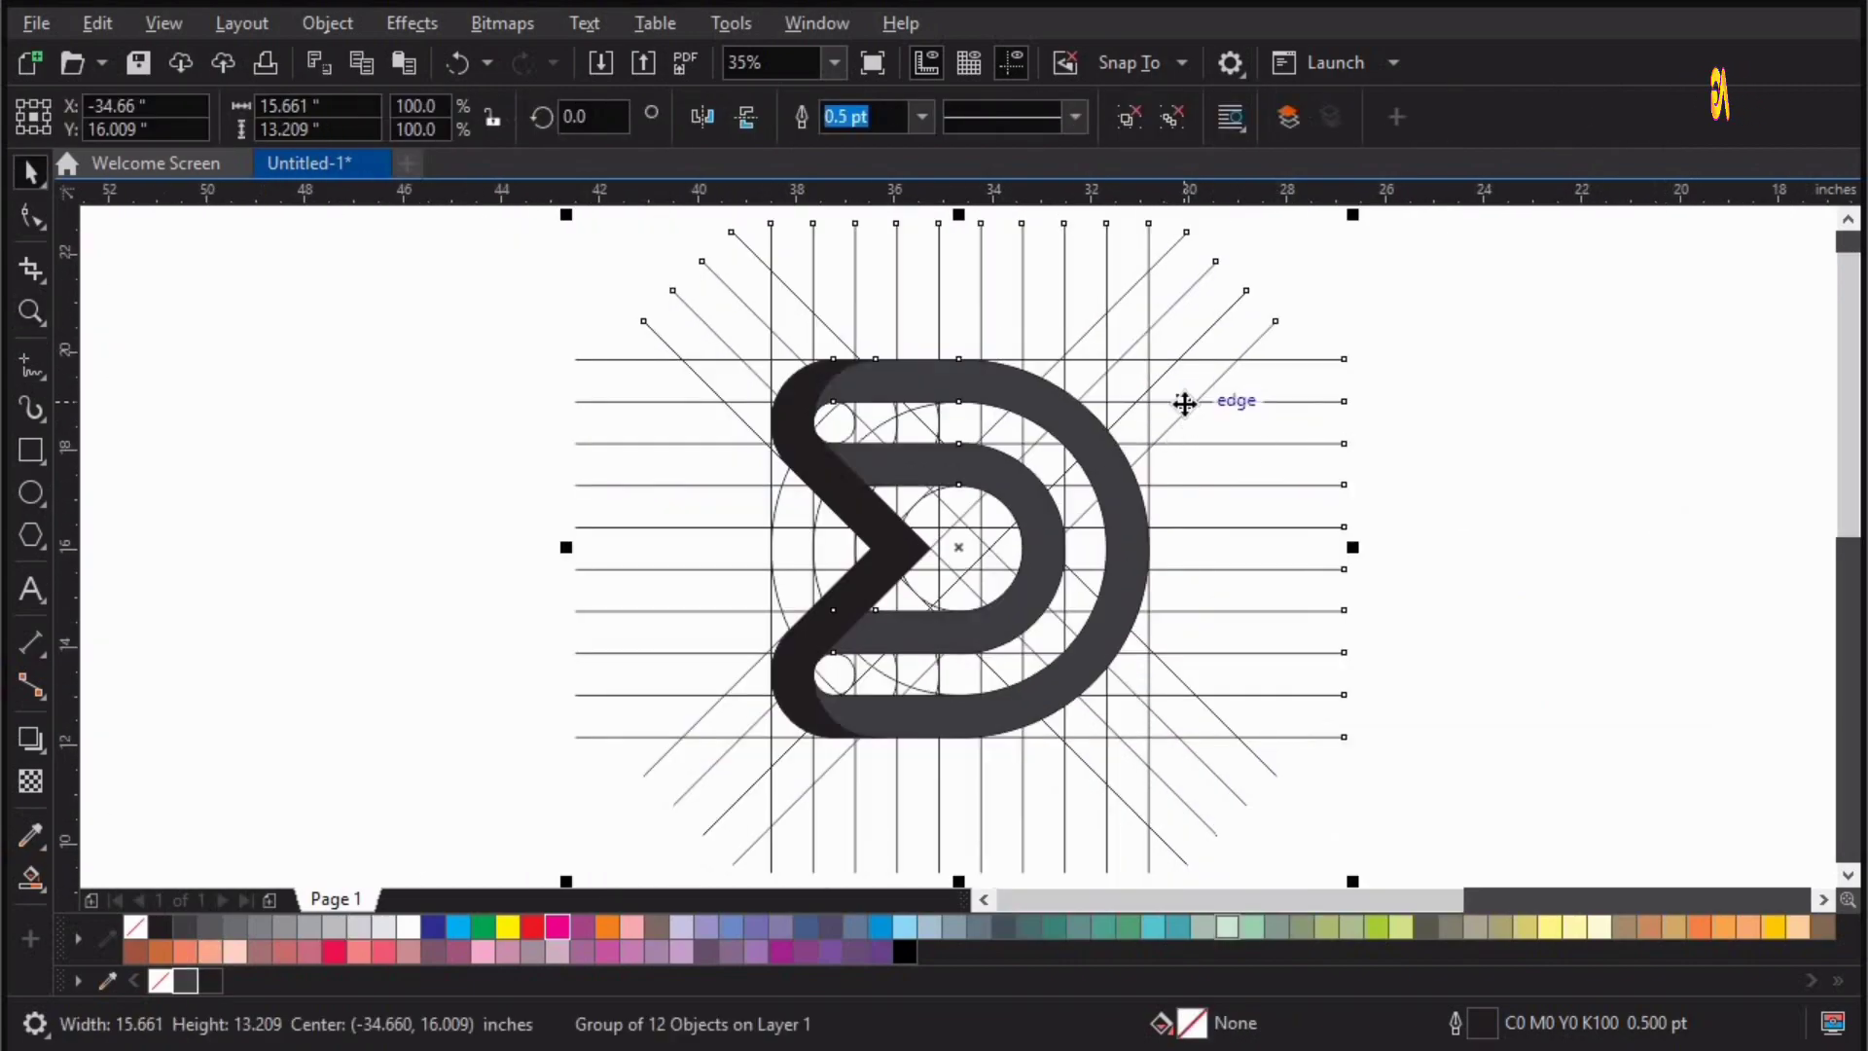
{"action": "key", "text": "Delete"}
{"action": "key", "text": "F4"}
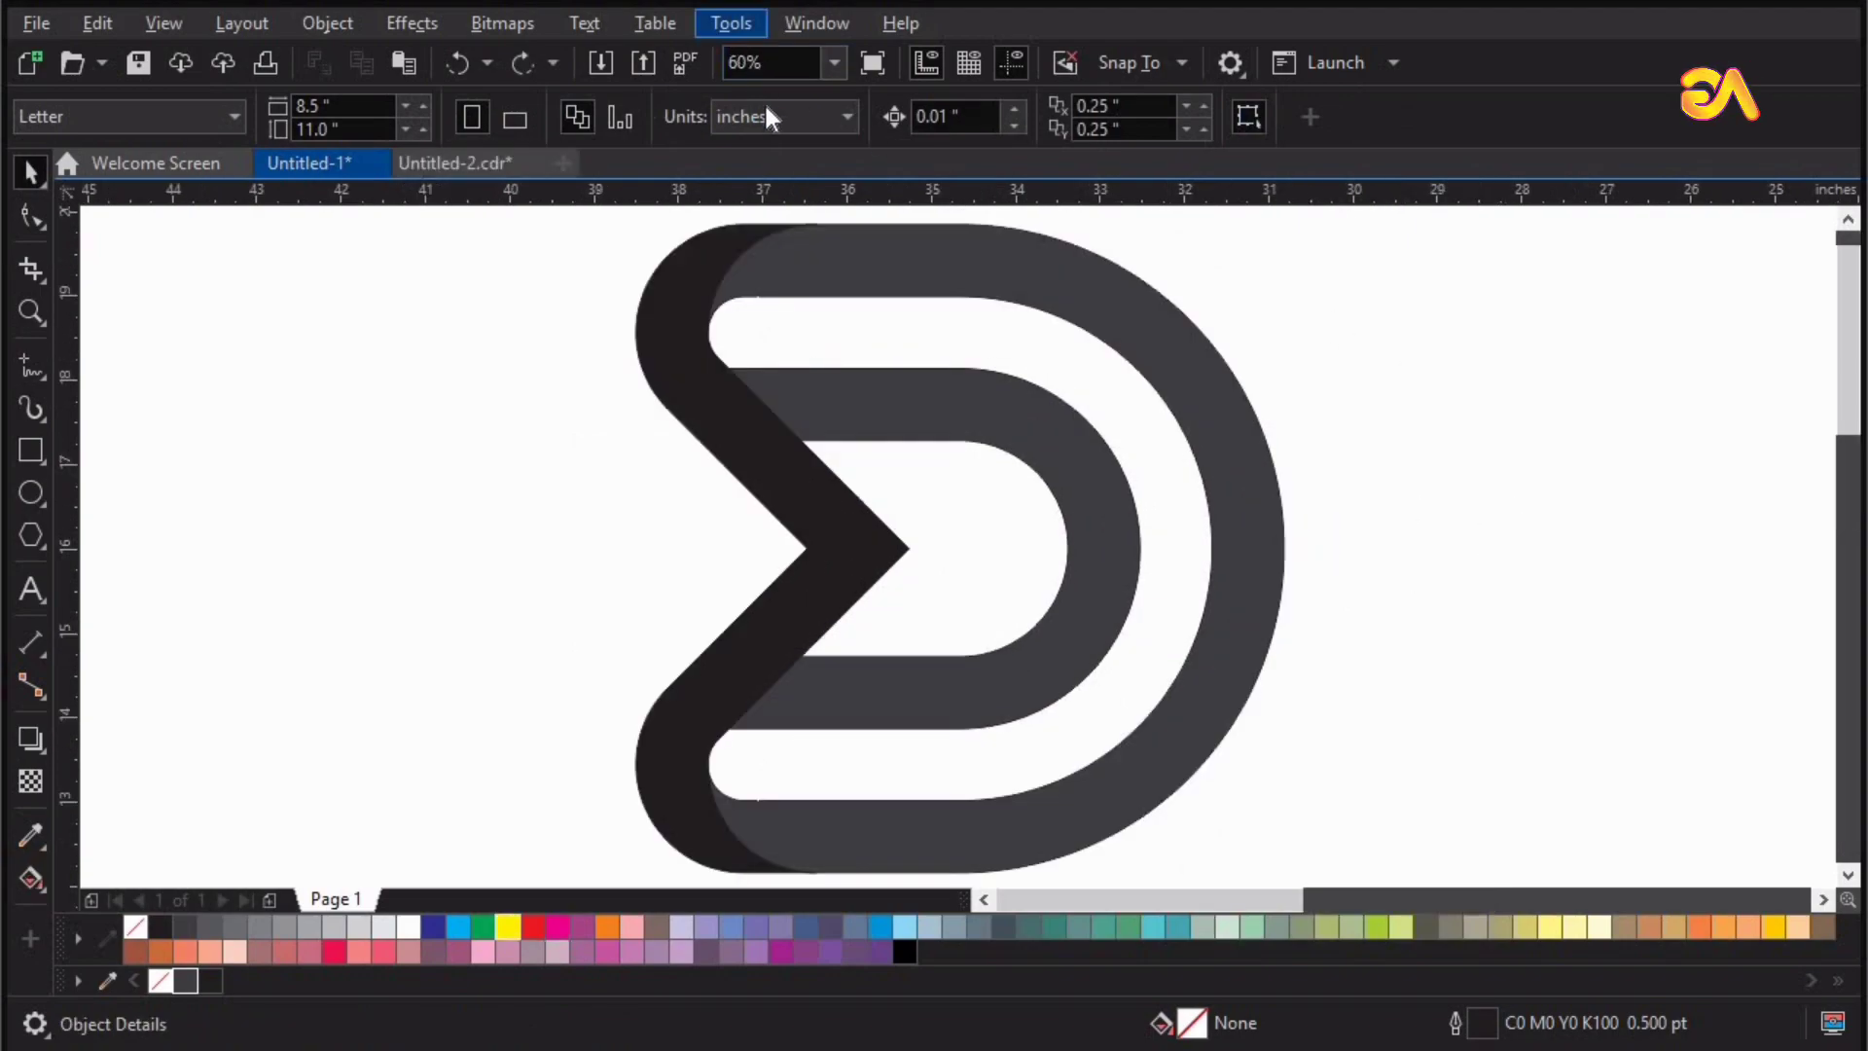
- Set the document's primary color mode to RGB in the color management settings
{"action": "left_click", "coordinate": [728, 25]}
{"action": "left_click", "coordinate": [816, 138]}
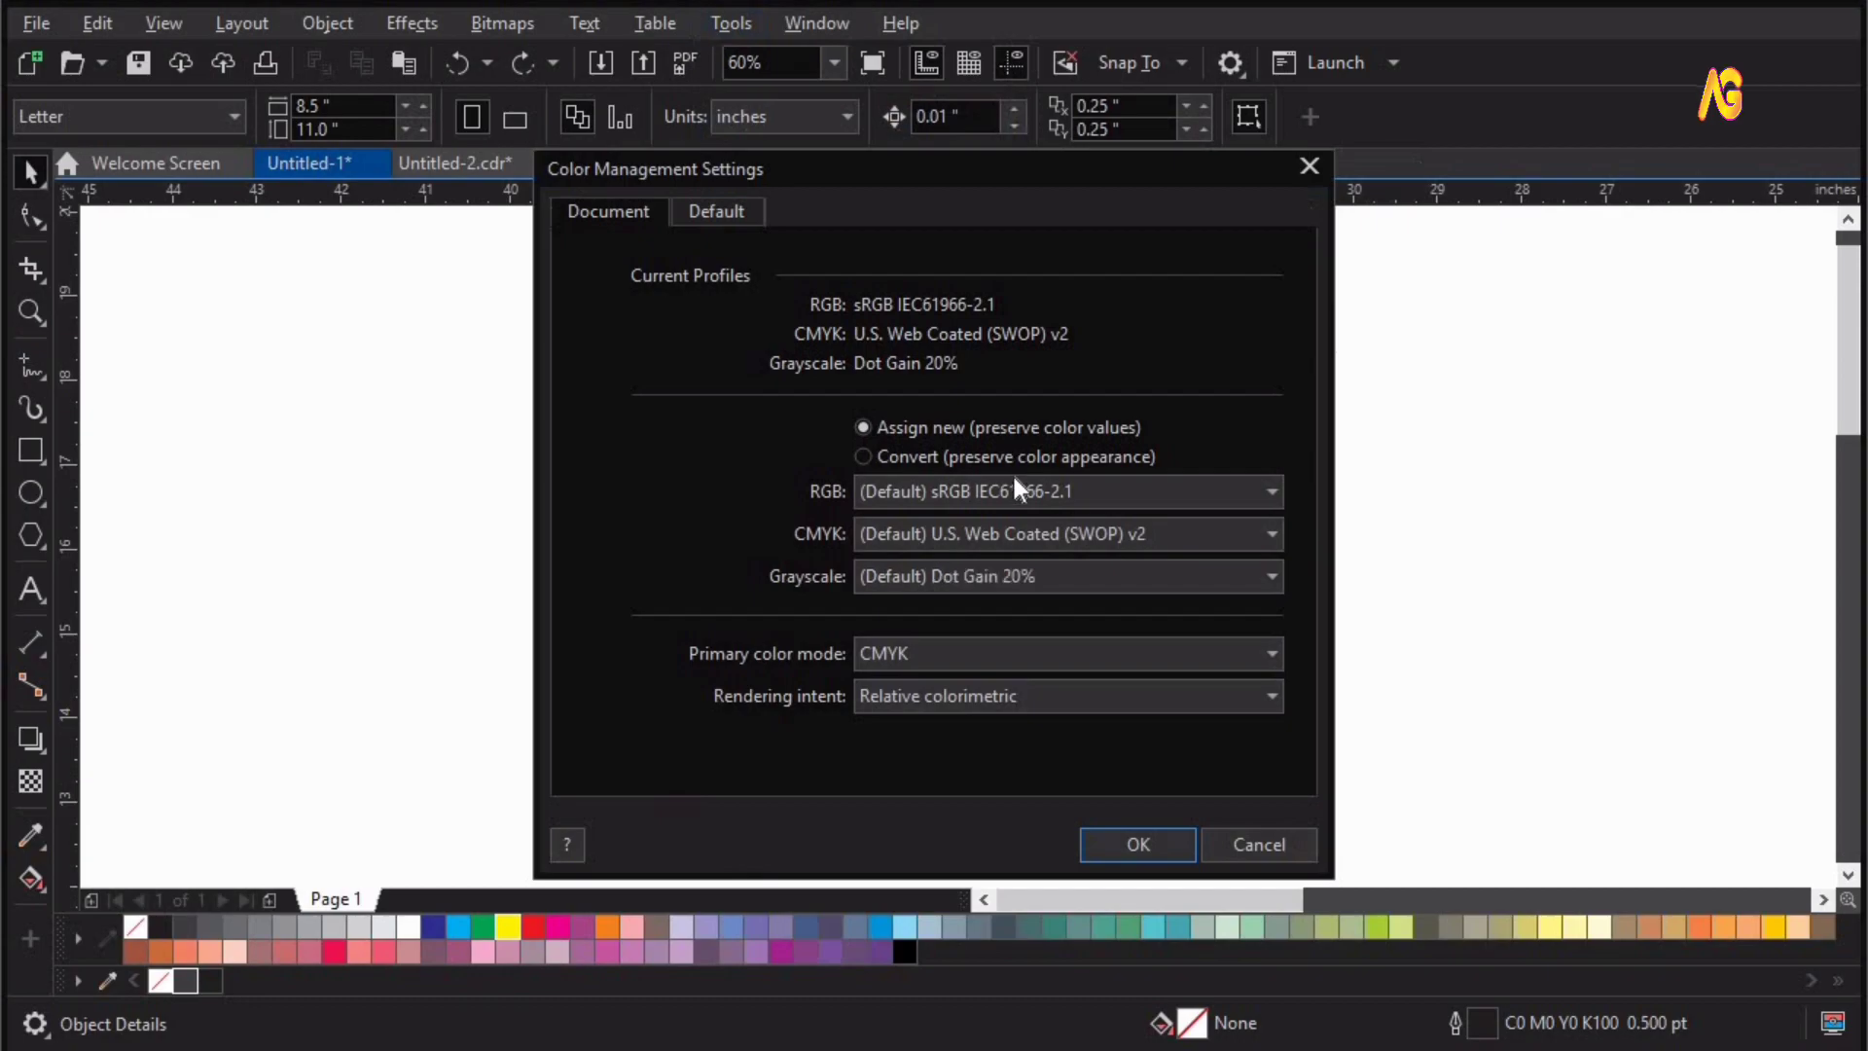
{"action": "left_click", "coordinate": [955, 650]}
{"action": "left_click", "coordinate": [914, 686]}
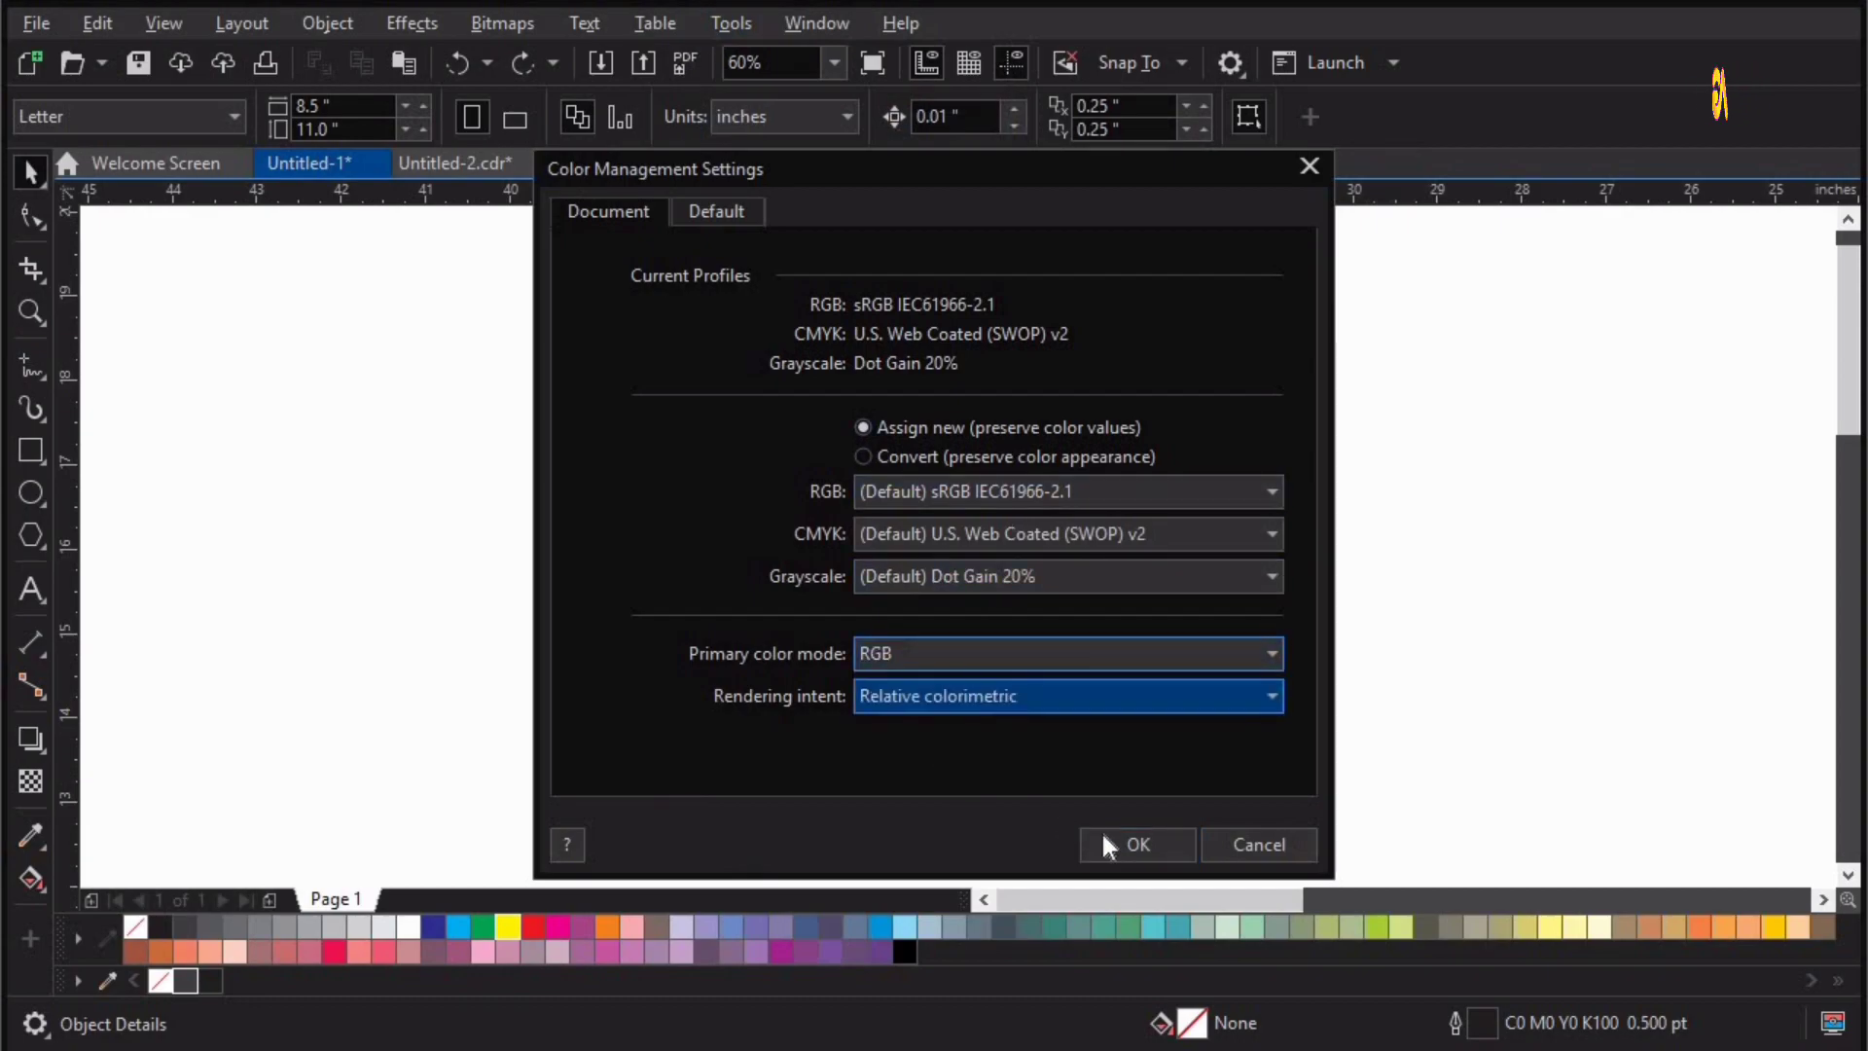
{"action": "left_click", "coordinate": [1136, 844]}
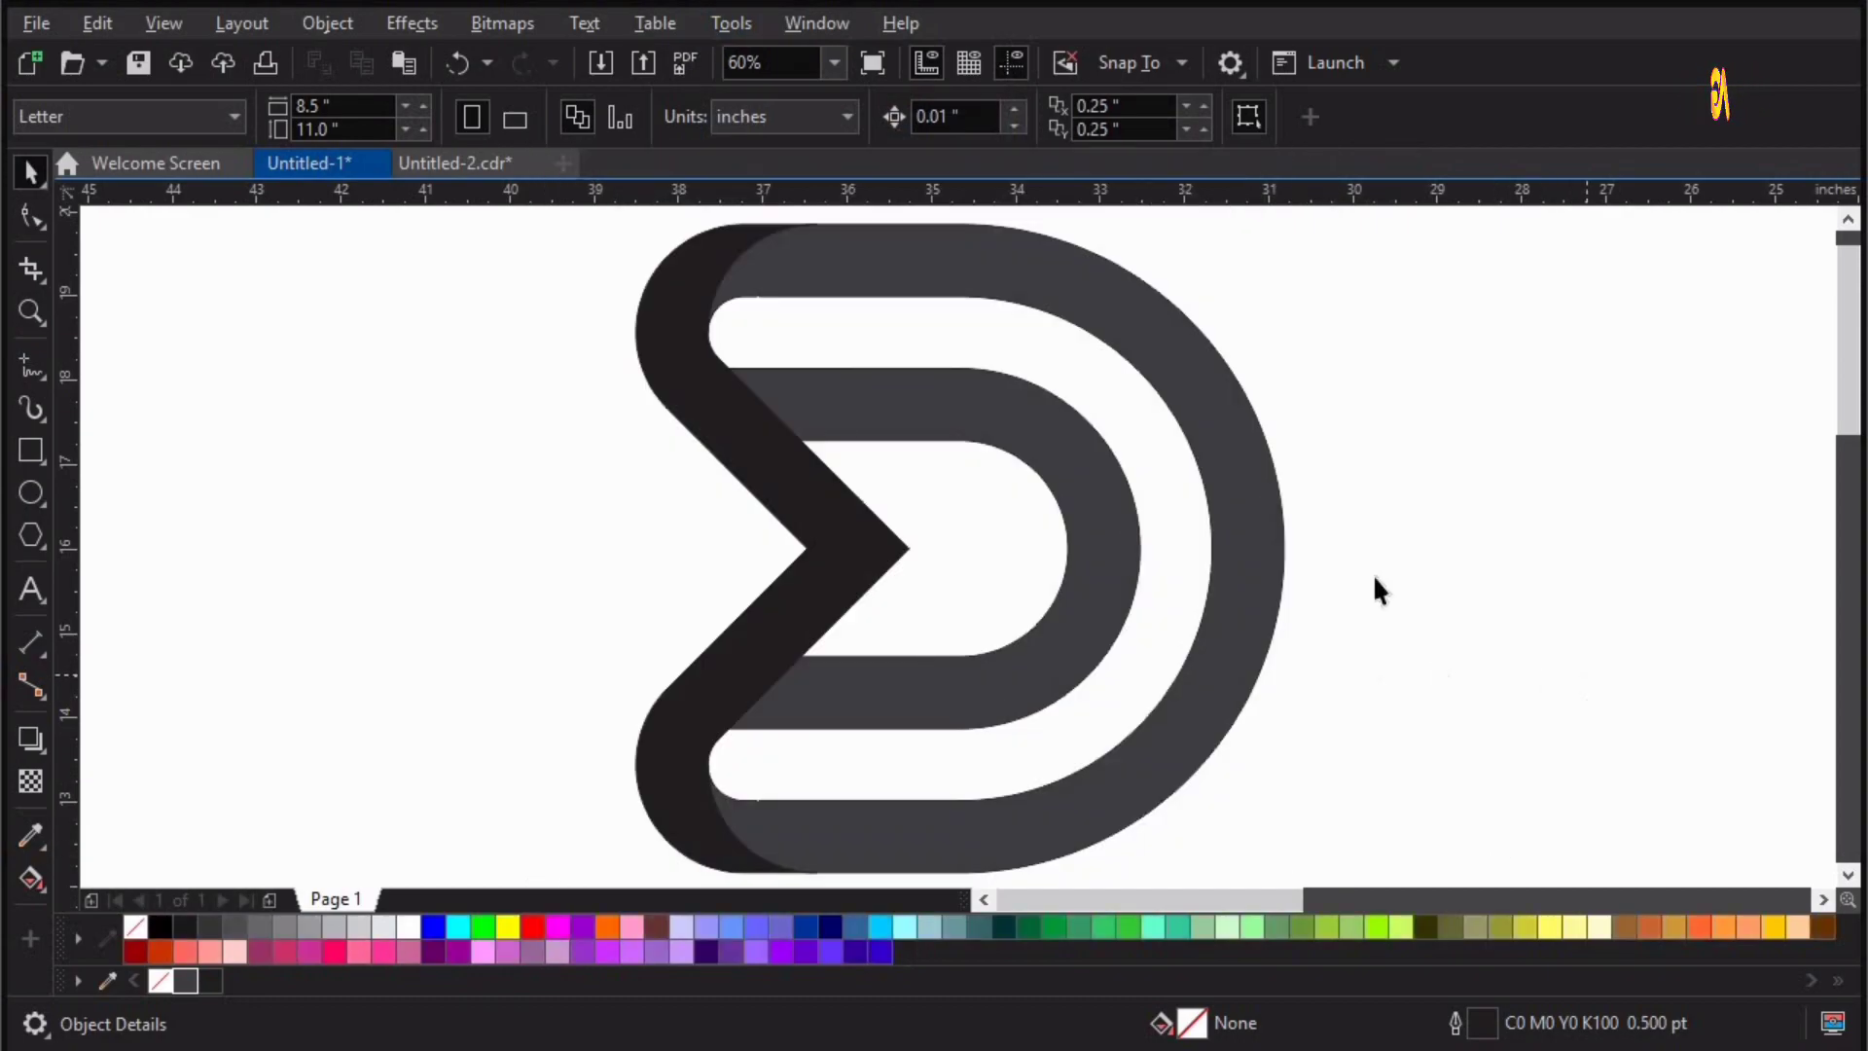
- Apply a linear fountain fill to the outer D-shaped band, from red at its right edge to blue towards the diagonal arms
{"action": "left_click", "coordinate": [1257, 551]}
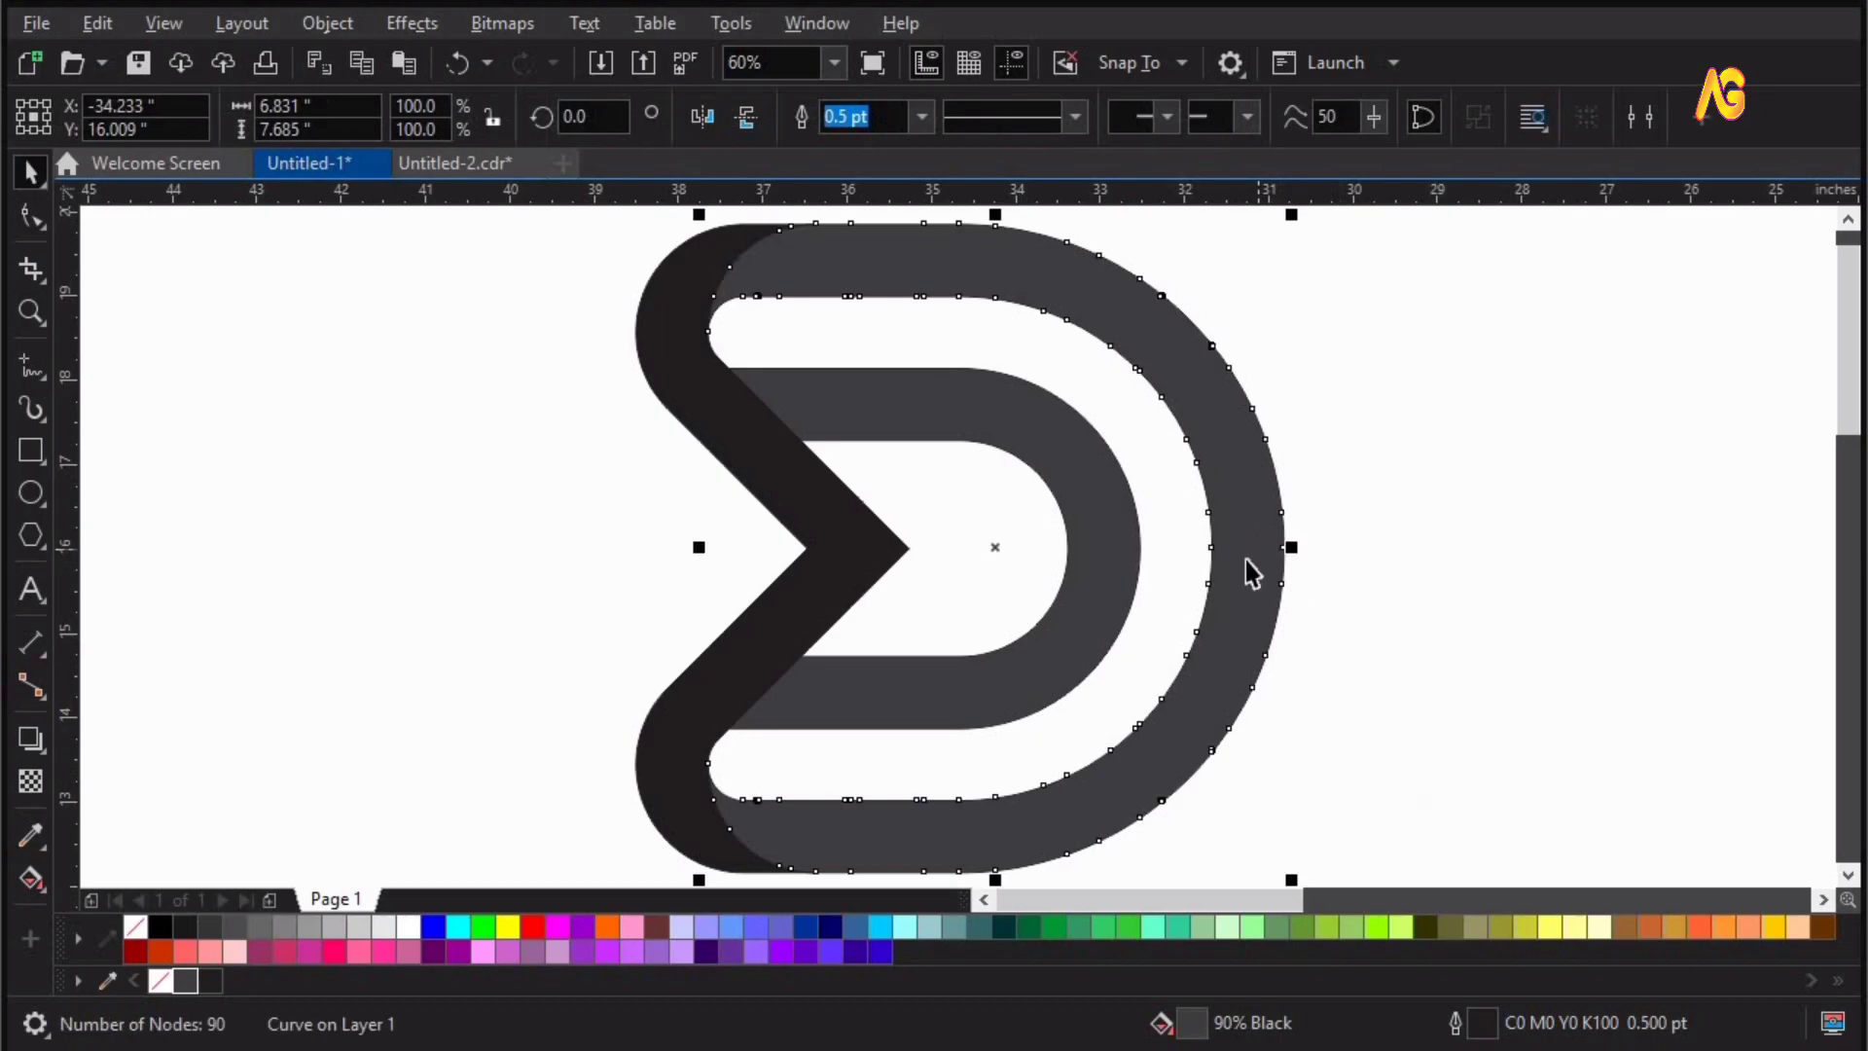
{"action": "key", "text": "ctrl+z"}
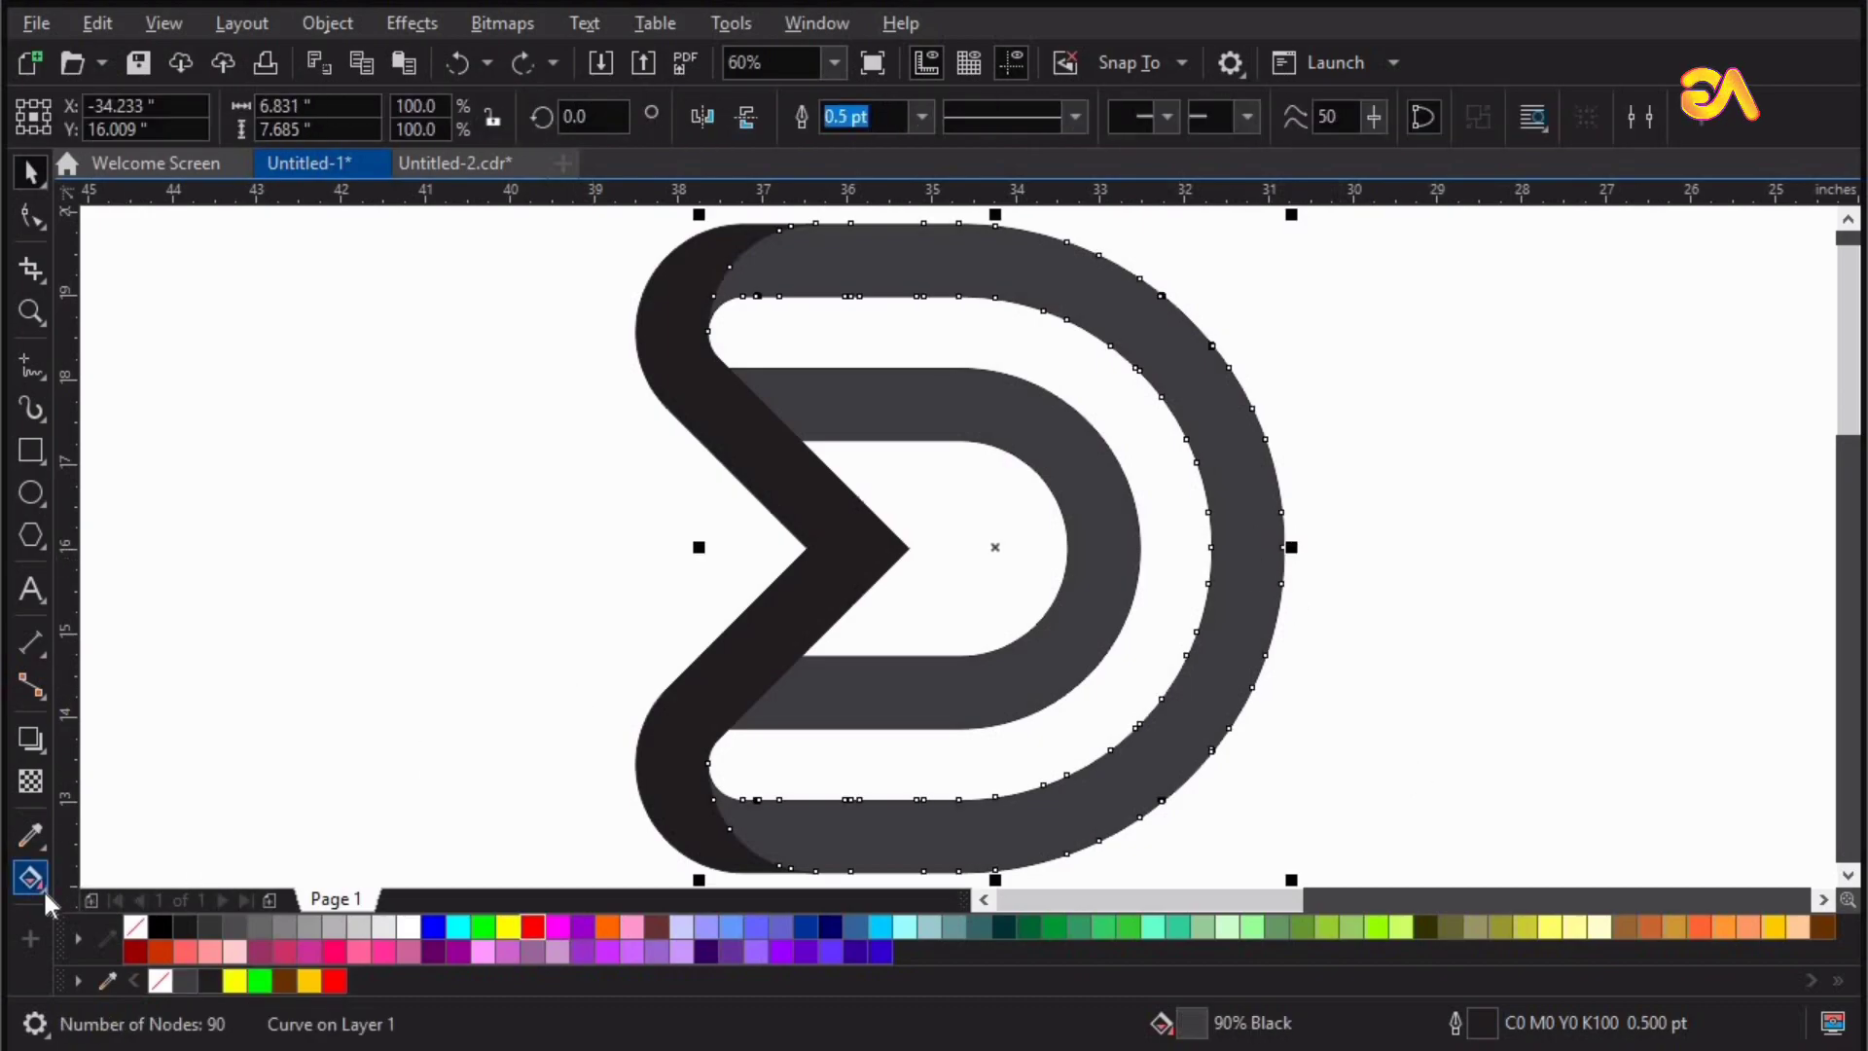
{"action": "left_click", "coordinate": [43, 889]}
{"action": "left_click", "coordinate": [132, 878]}
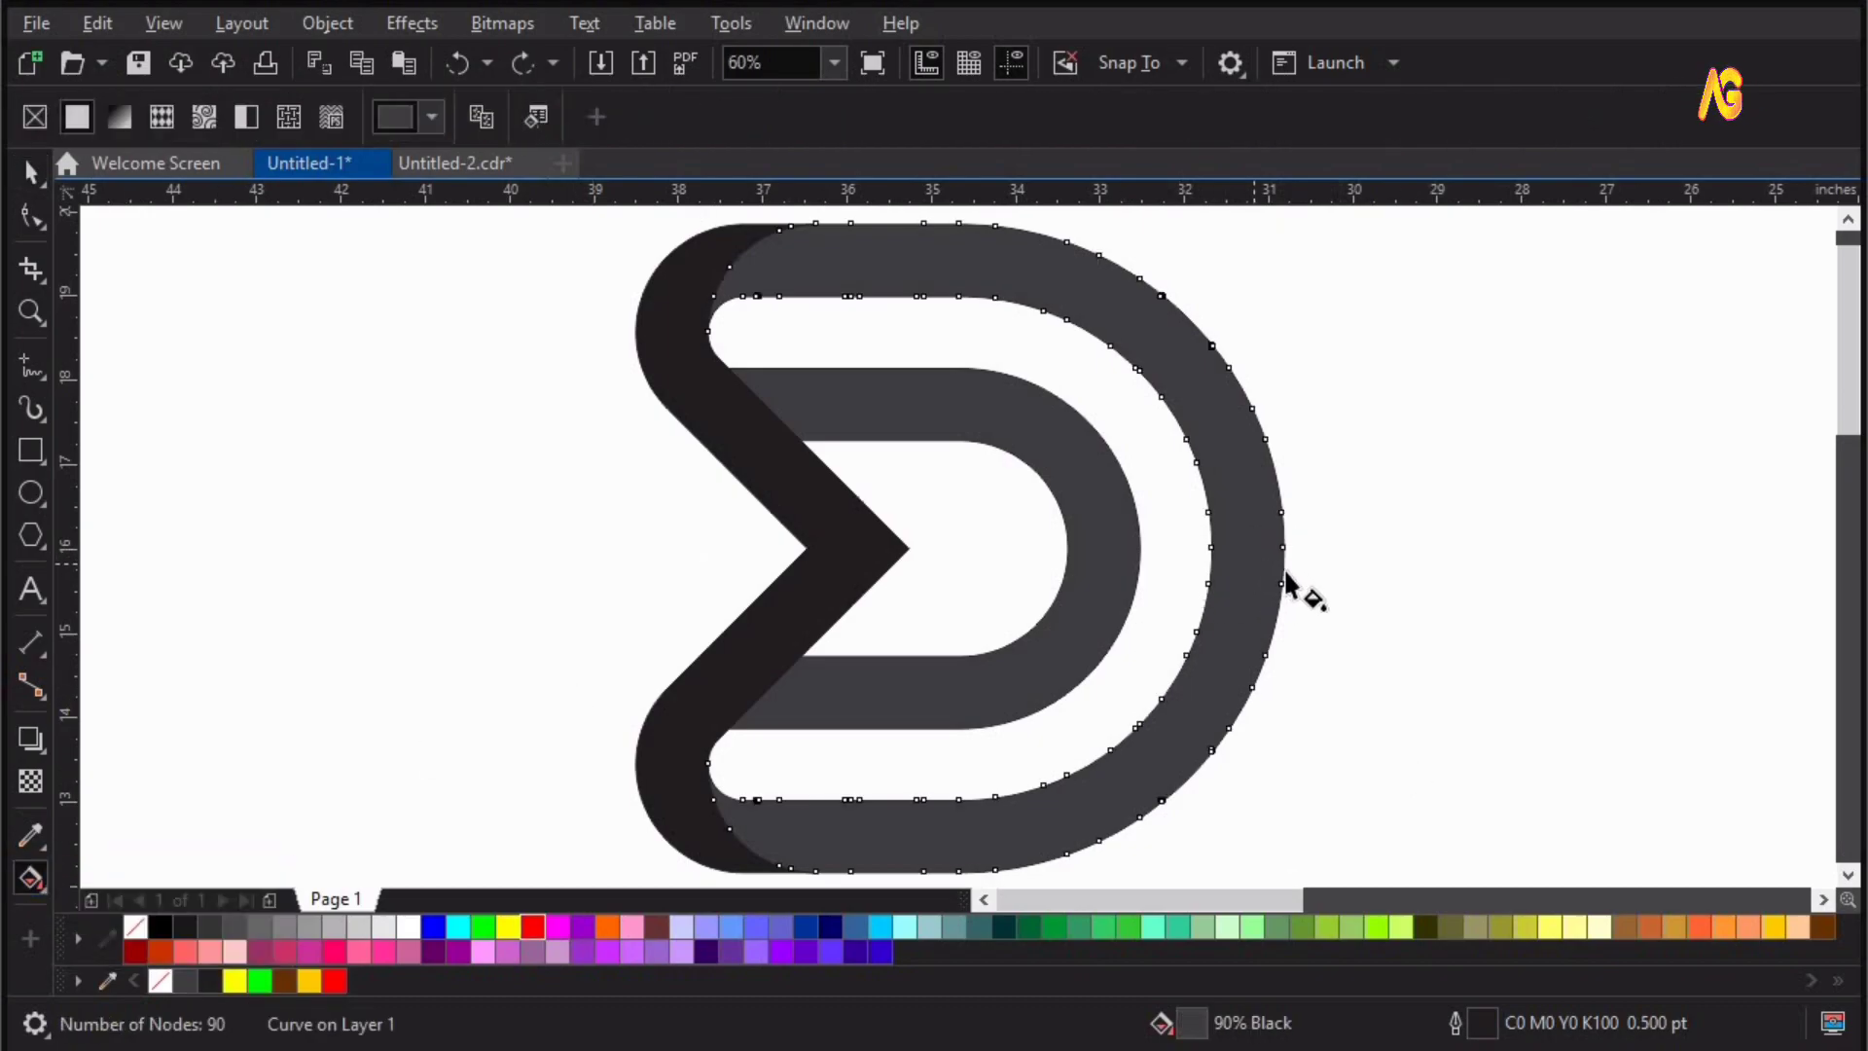
{"action": "left_click_drag", "start_coordinate": [959, 569], "coordinate": [795, 554]}
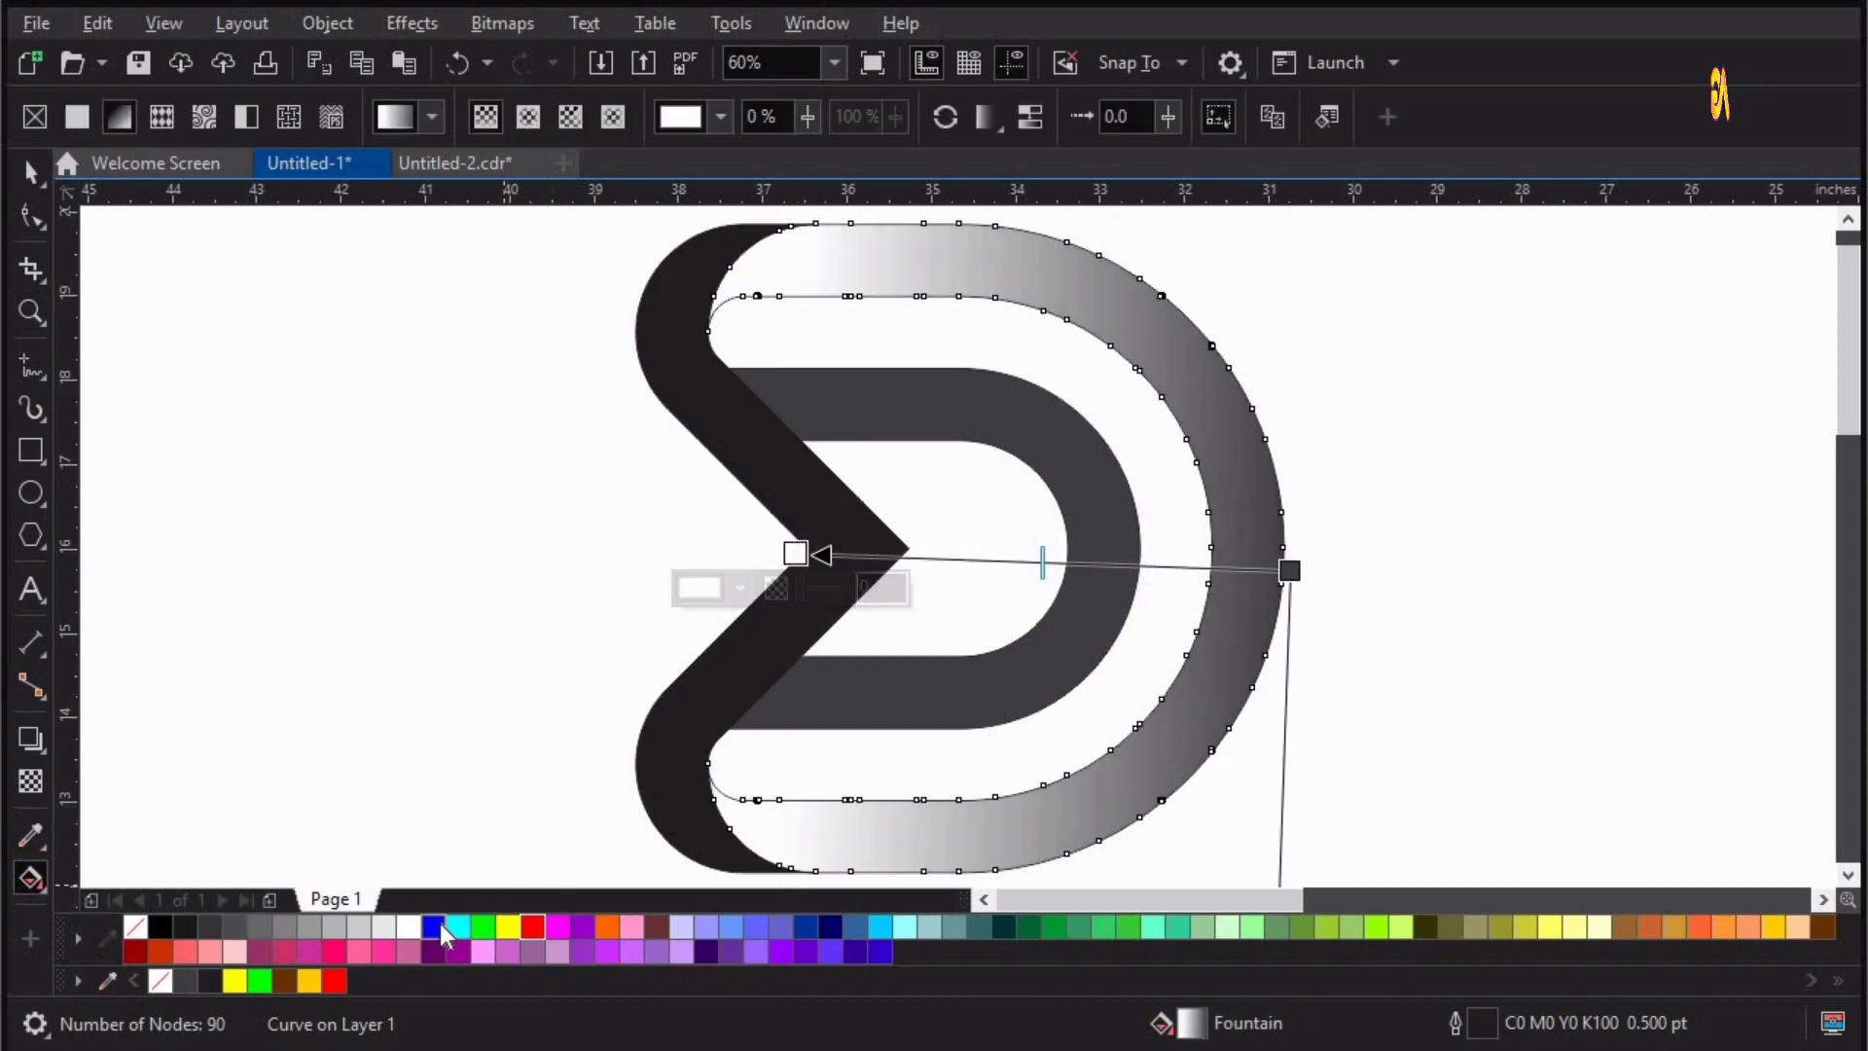
{"action": "left_click", "coordinate": [438, 928]}
{"action": "left_click", "coordinate": [1286, 571]}
{"action": "left_click", "coordinate": [537, 929]}
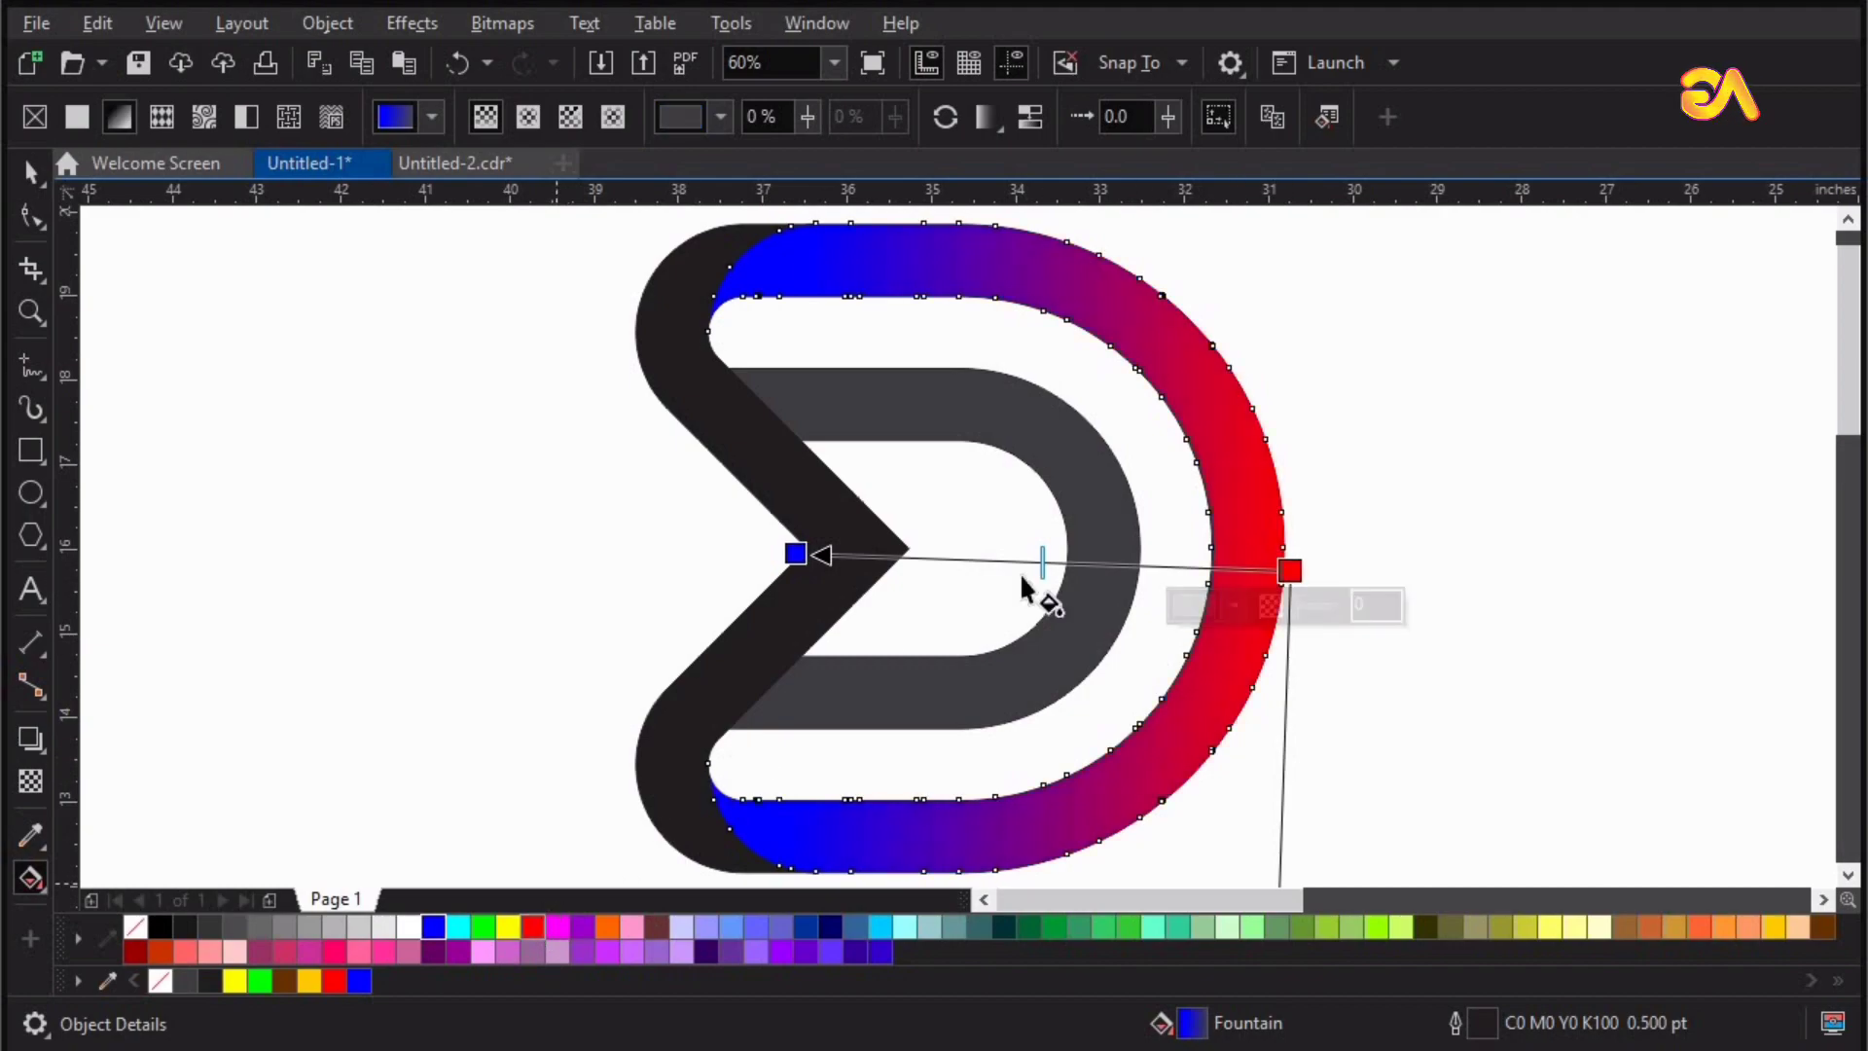
- Recolor the outer band's gradient yellow to light blue, extend its yellow end beyond the logo's left side, and level the opposite end
{"action": "left_click", "coordinate": [796, 554]}
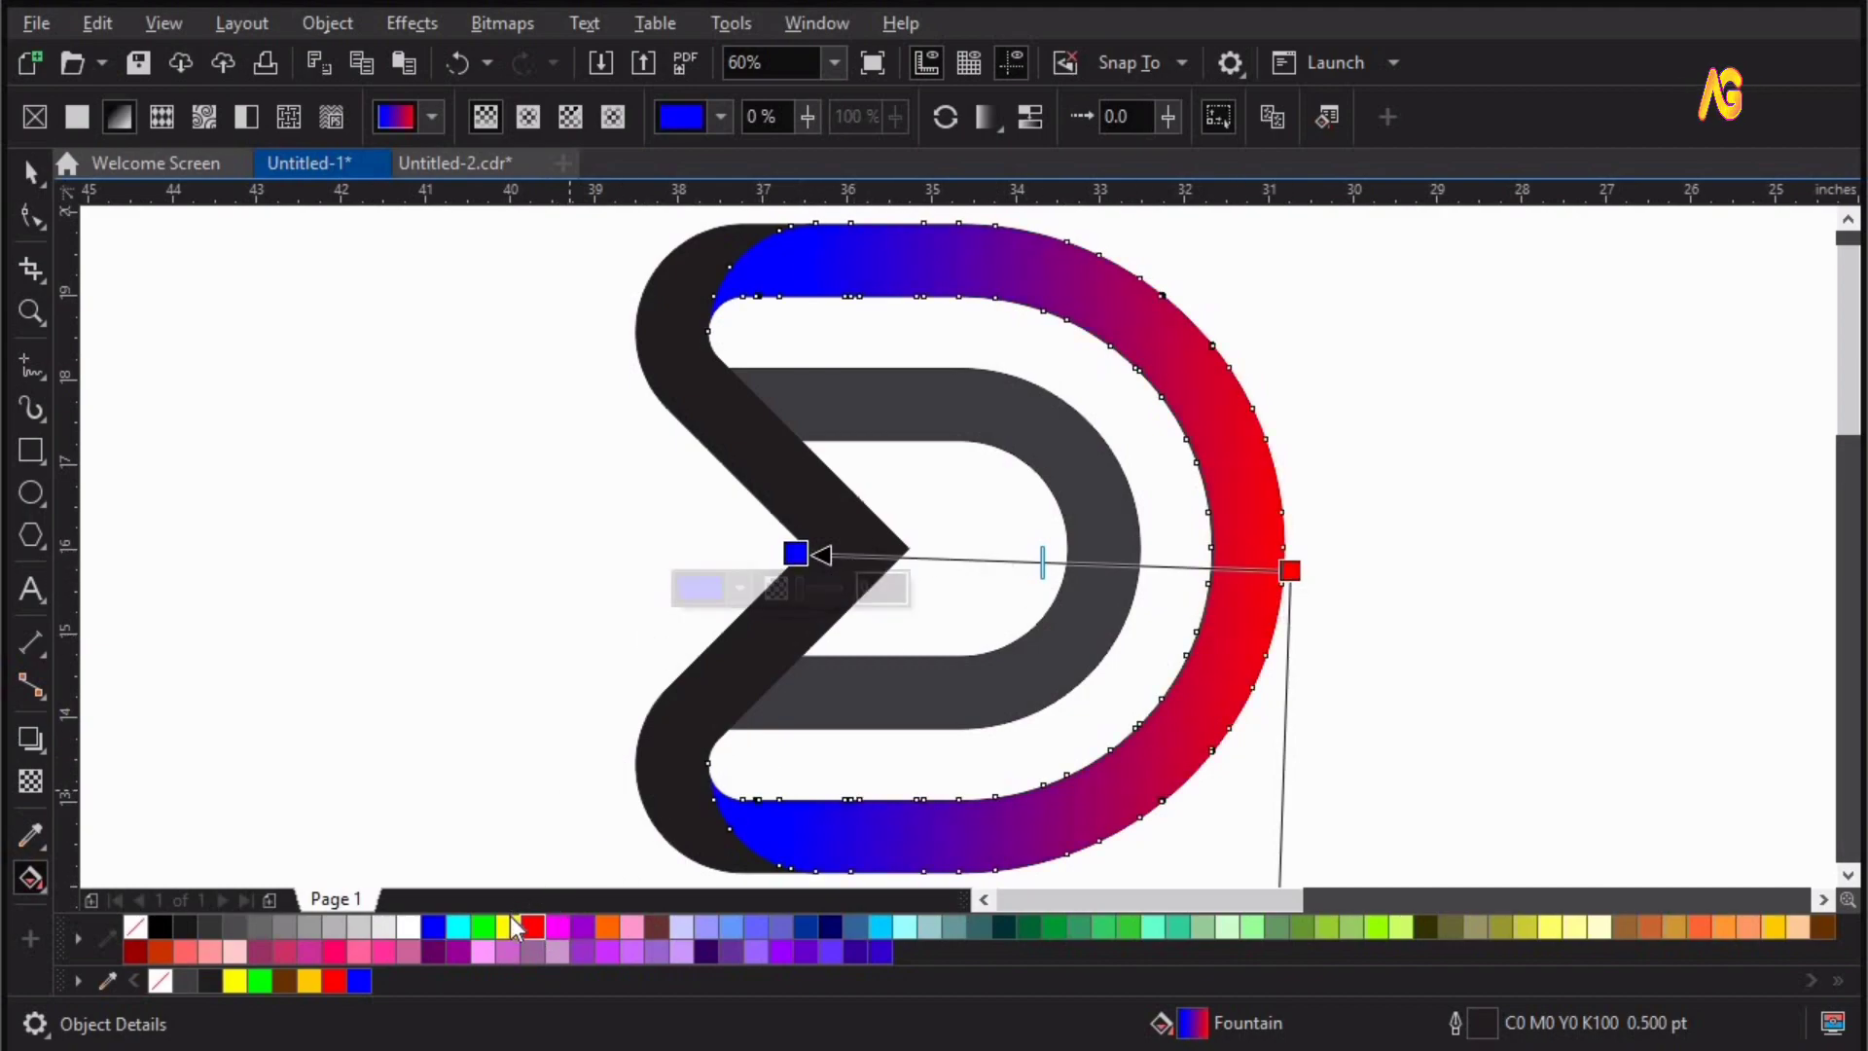
{"action": "left_click", "coordinate": [508, 926]}
{"action": "left_click_drag", "start_coordinate": [796, 553], "coordinate": [593, 559]}
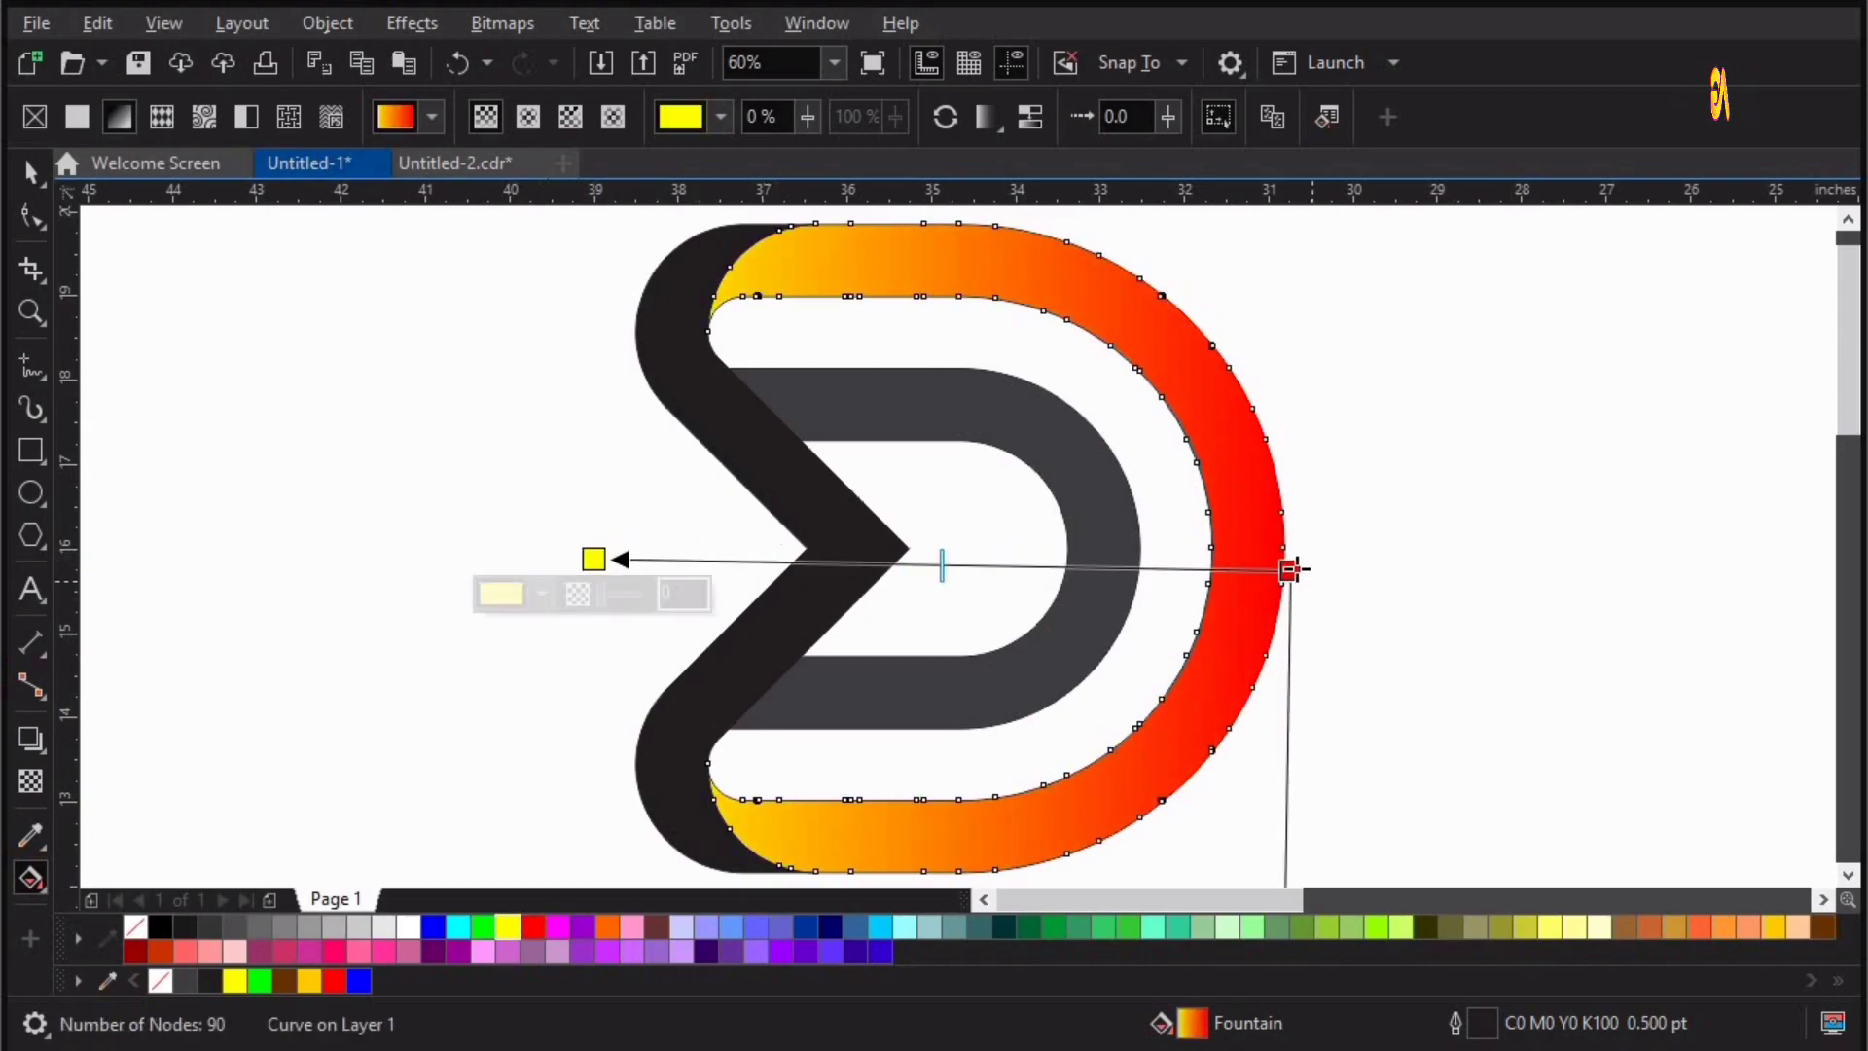
{"action": "left_click_drag", "start_coordinate": [1294, 556], "coordinate": [1295, 555]}
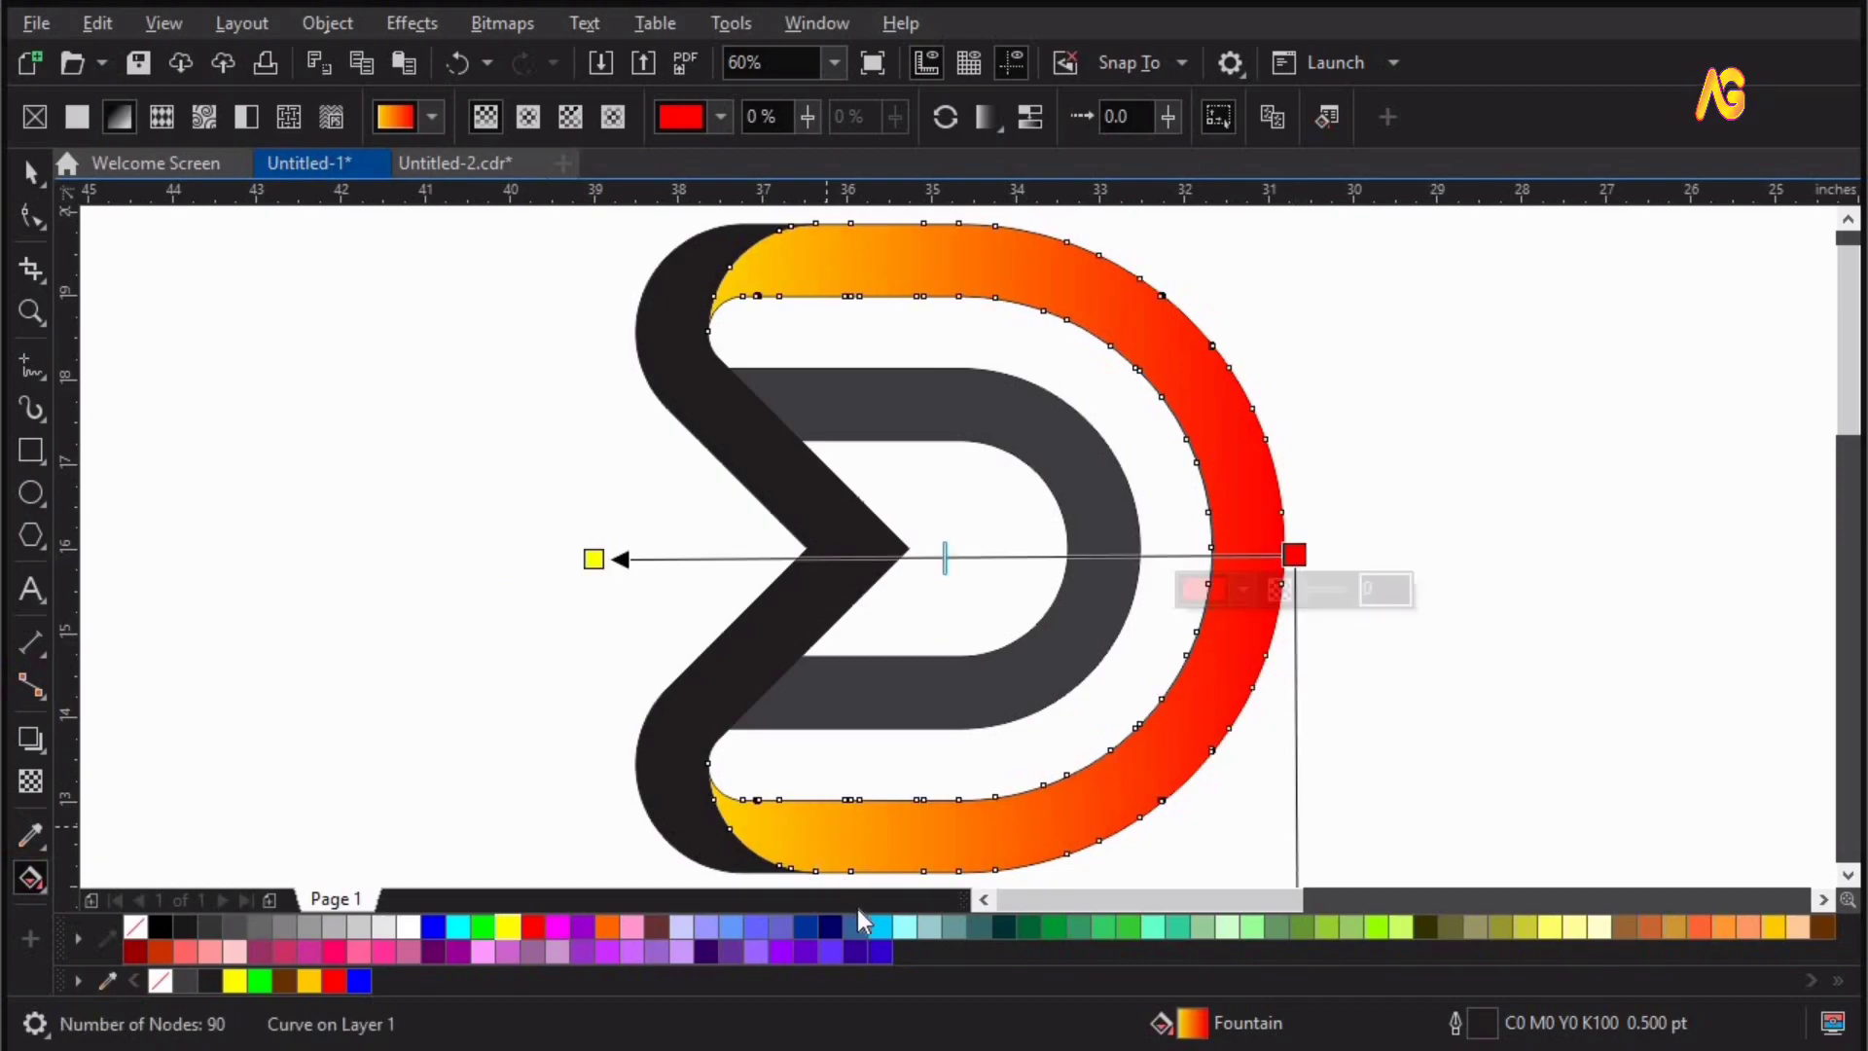
{"action": "left_click", "coordinate": [879, 926]}
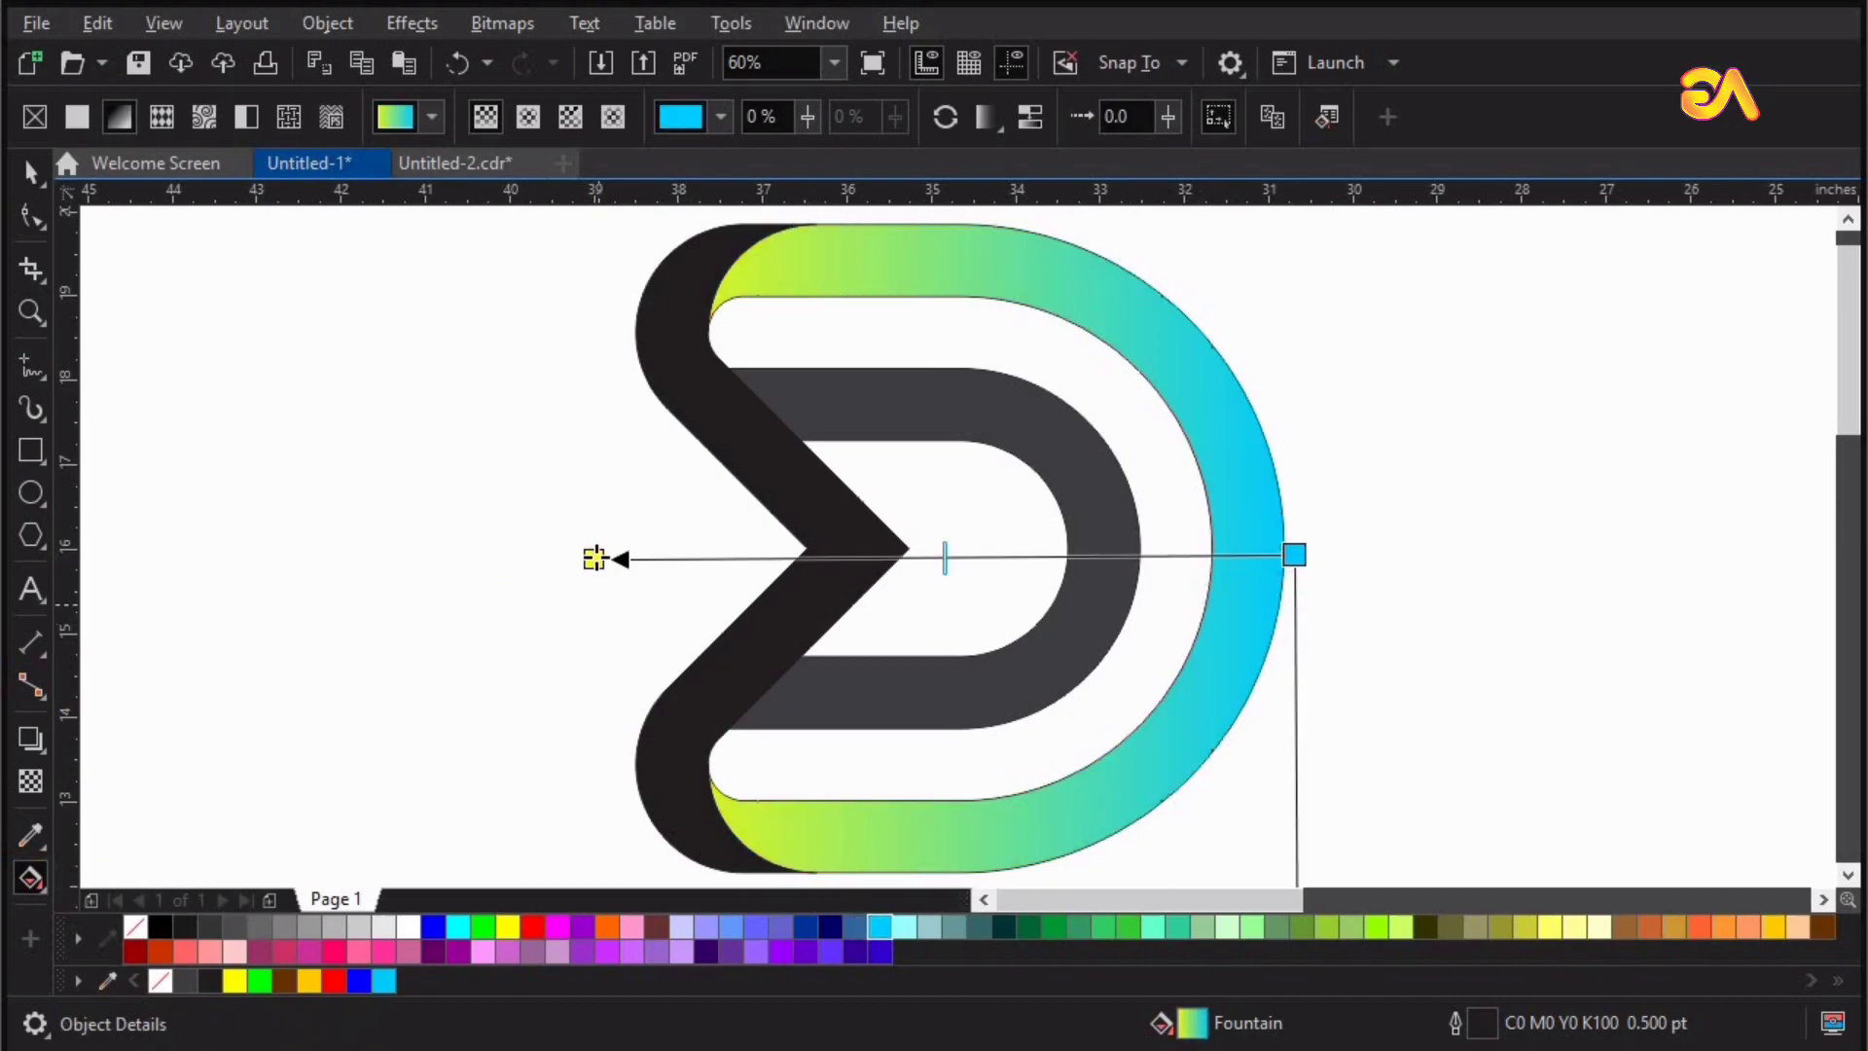
- Change the outer band's gradient to cyan on the left and gold on the right, extending the right end slightly beyond the band
{"action": "left_click", "coordinate": [464, 926]}
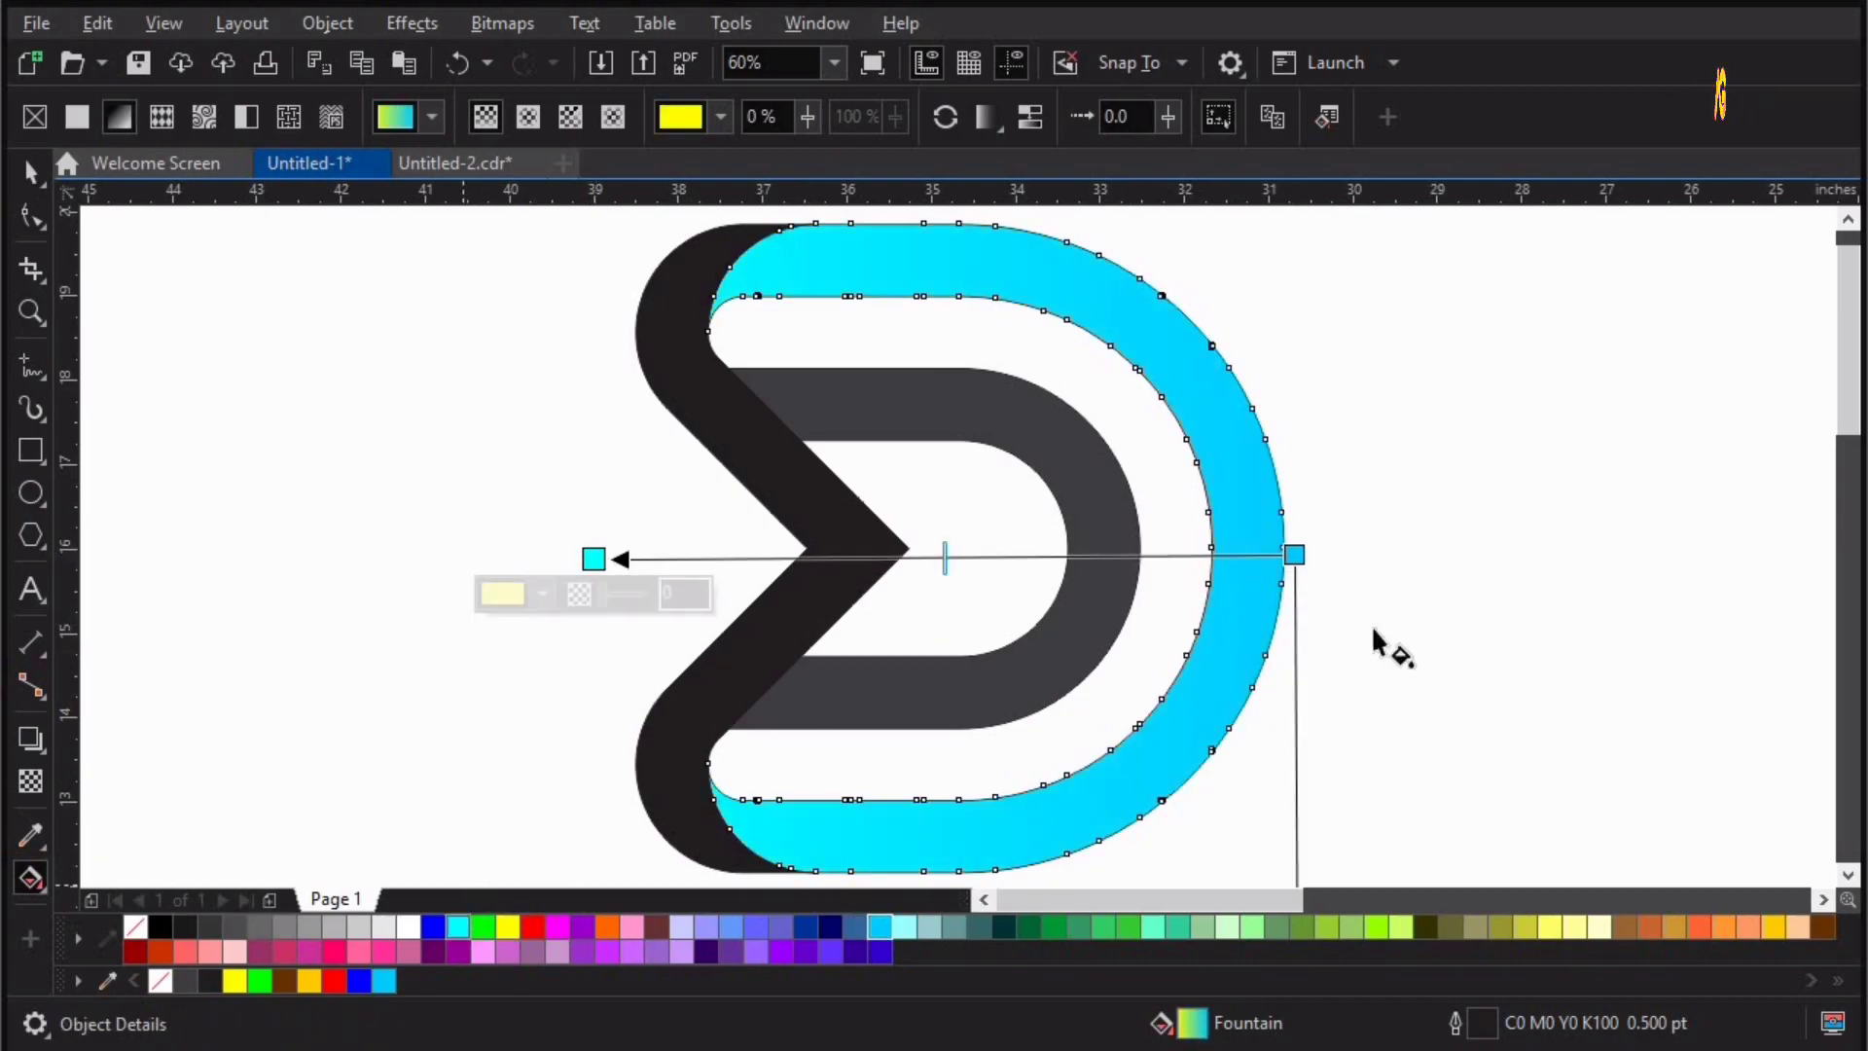
{"action": "left_click", "coordinate": [1294, 555]}
{"action": "left_click_drag", "start_coordinate": [1335, 550], "coordinate": [1334, 549]}
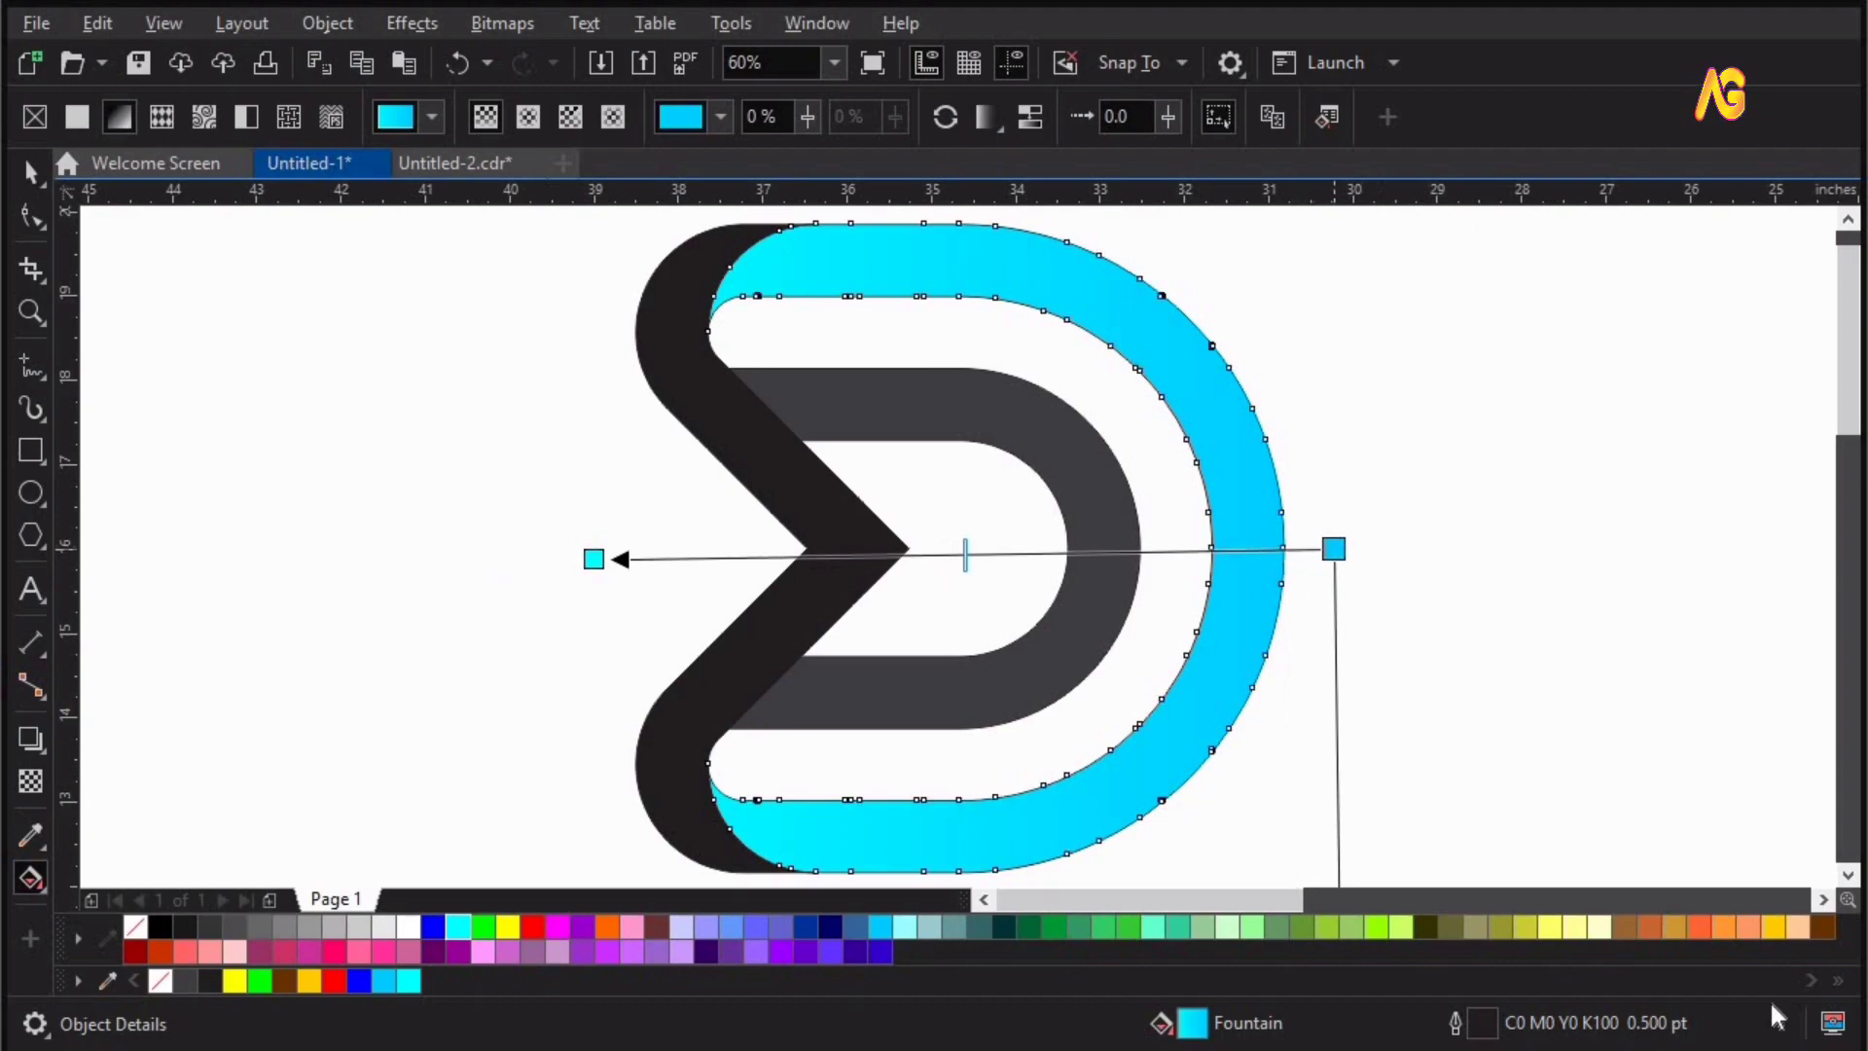
{"action": "left_click", "coordinate": [1772, 926]}
- Apply a linear fountain fill to the diagonal arms, from orange left of the logo to yellow at the arrow tip
{"action": "left_click", "coordinate": [750, 763]}
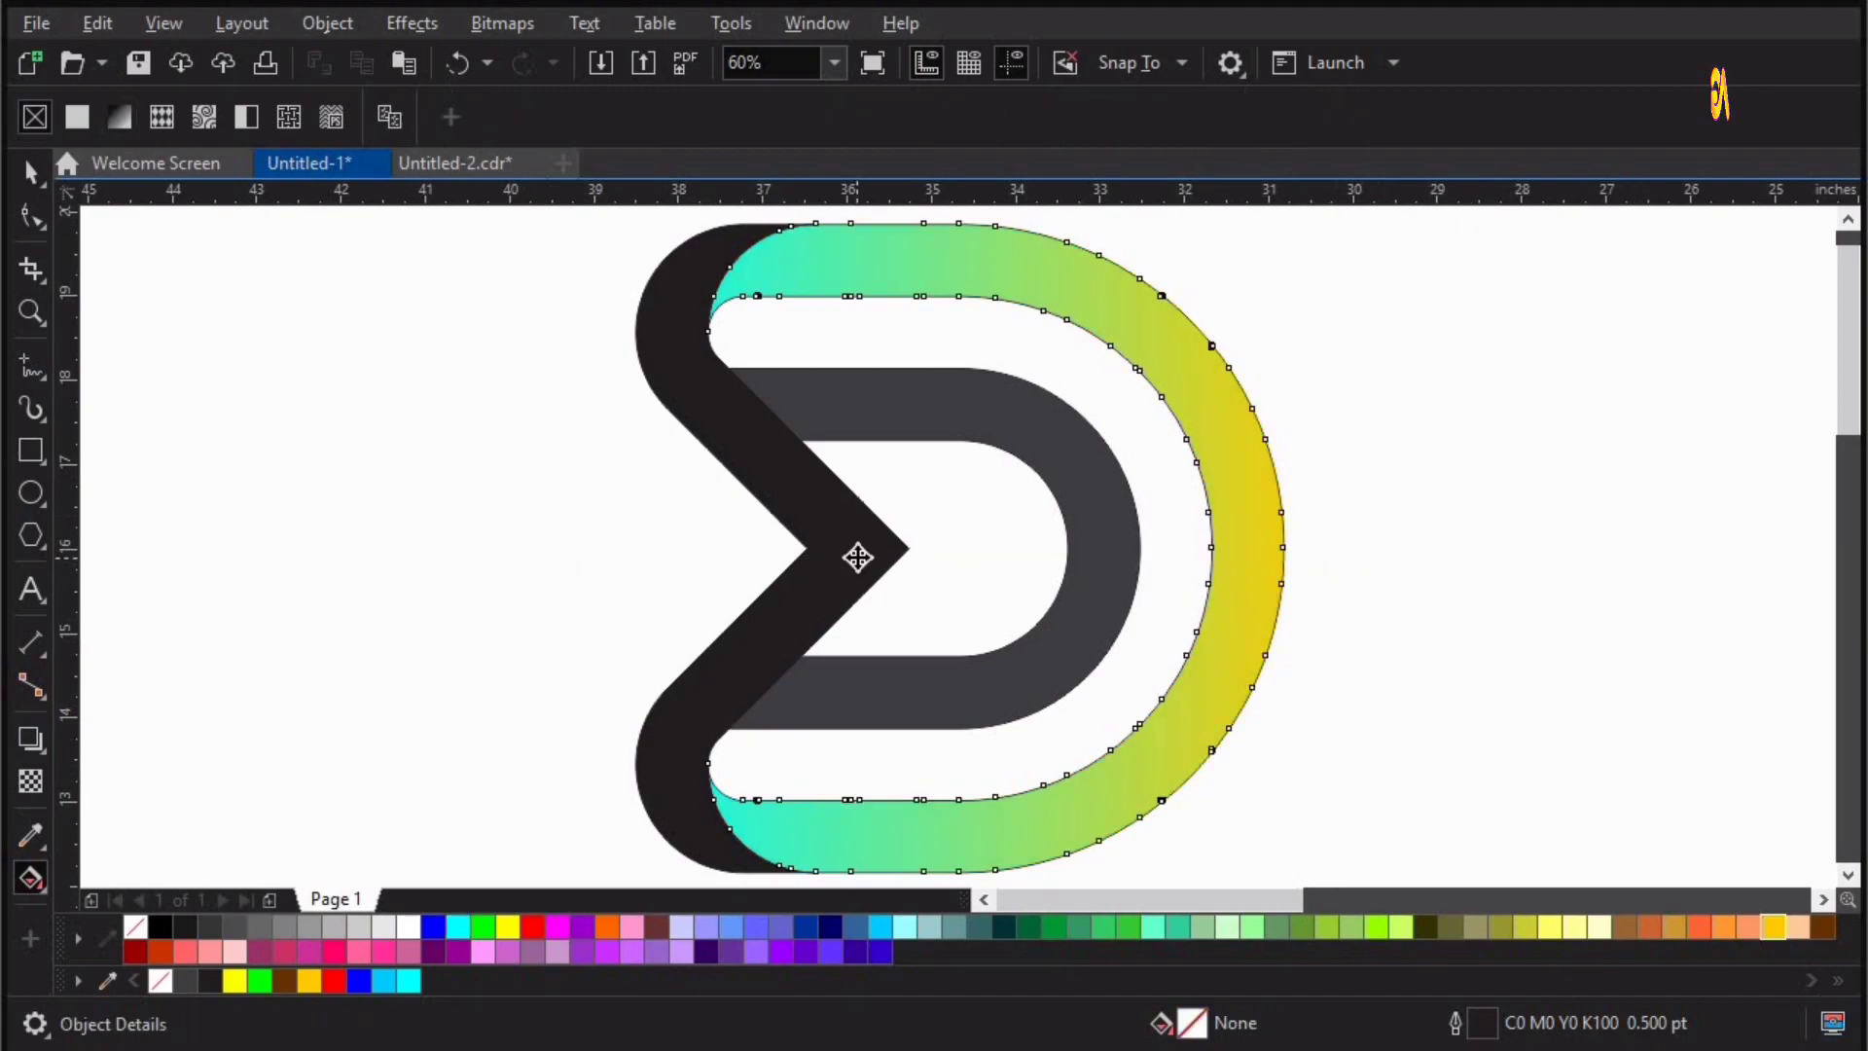
{"action": "key", "text": "space"}
{"action": "left_click", "coordinate": [784, 563]}
{"action": "left_click", "coordinate": [784, 563]}
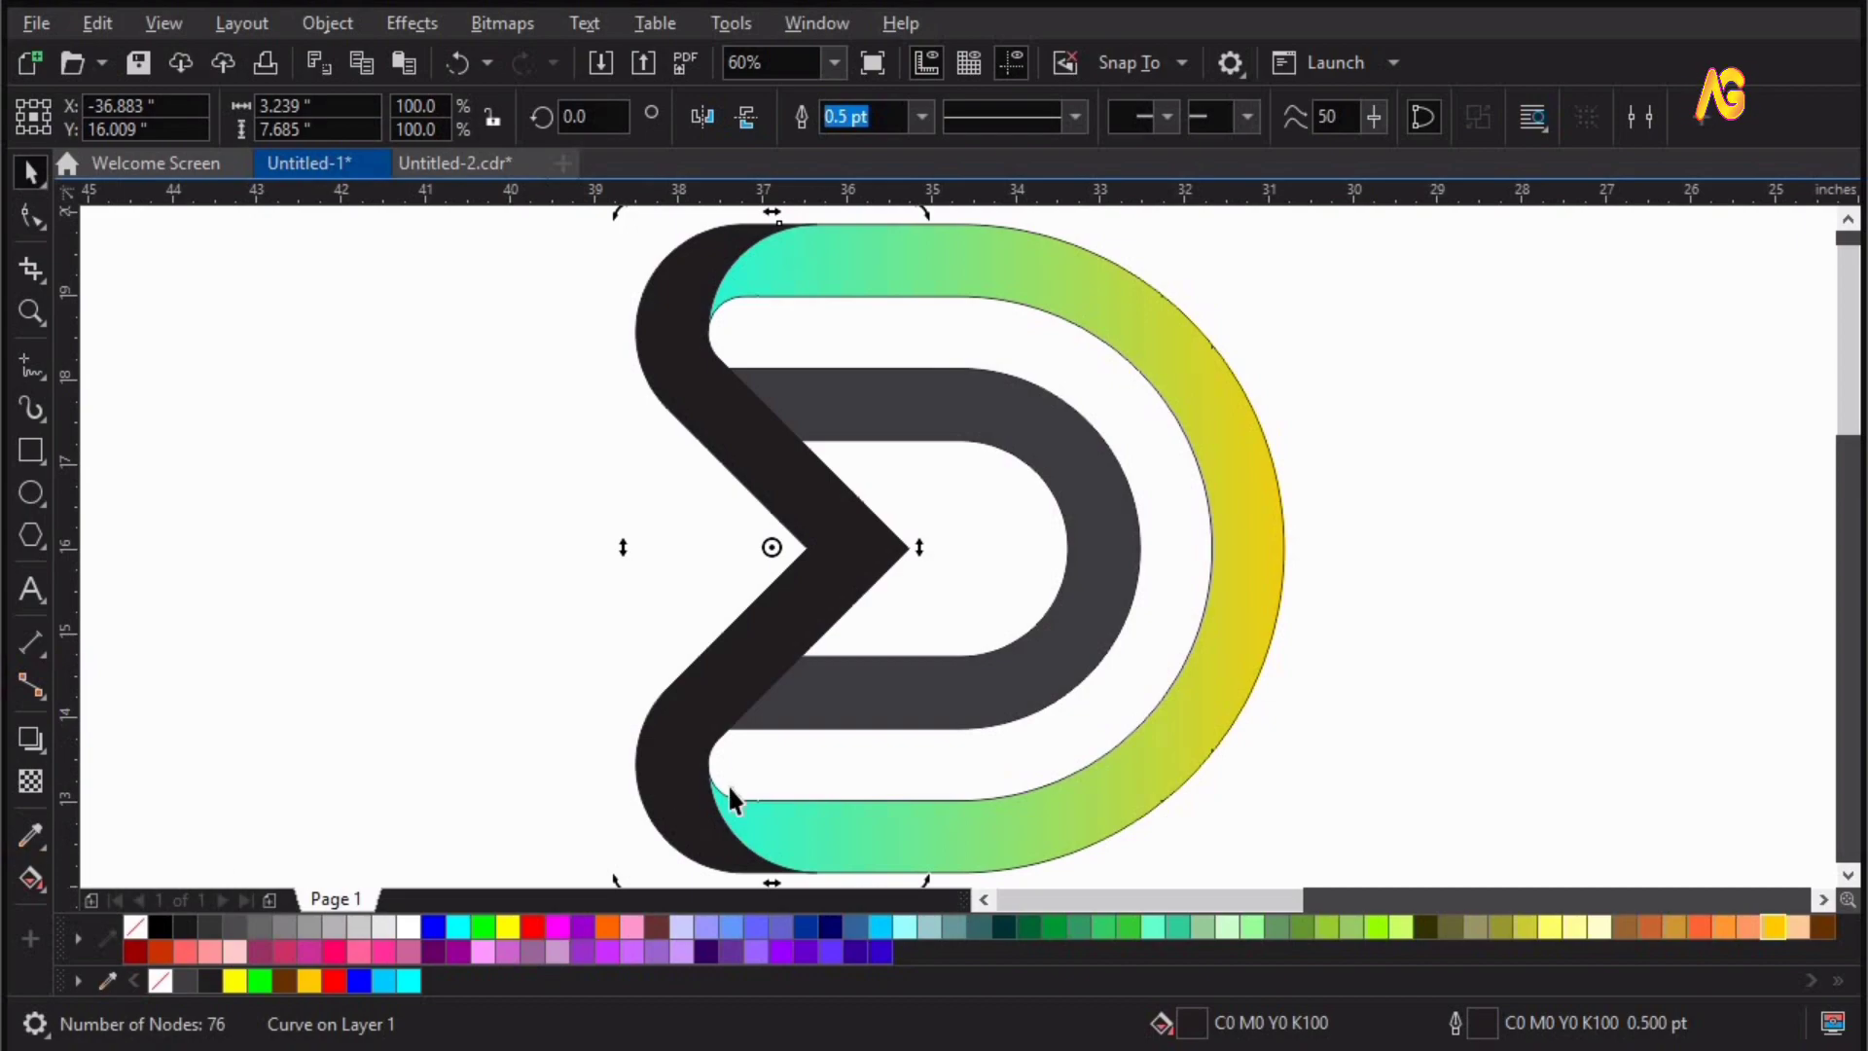
{"action": "key", "text": "g"}
{"action": "left_click_drag", "start_coordinate": [503, 546], "coordinate": [899, 545]}
{"action": "left_click", "coordinate": [506, 924]}
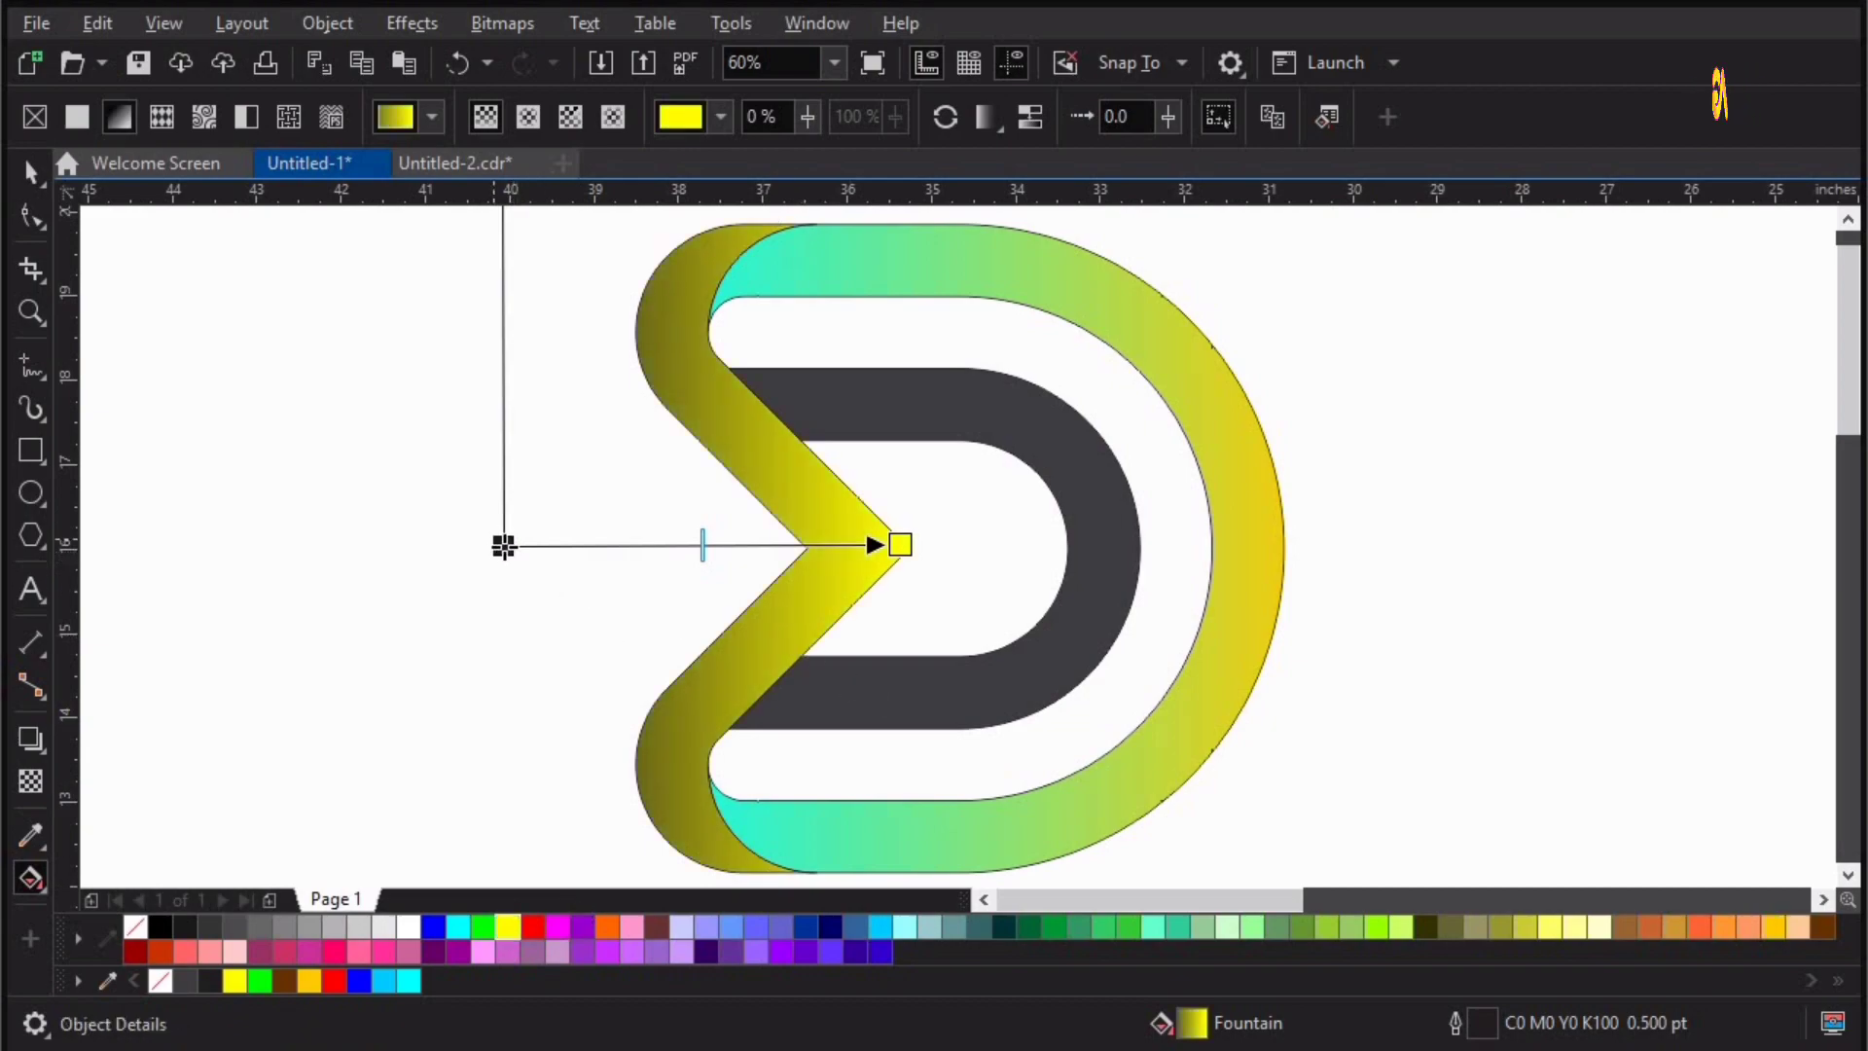
{"action": "left_click", "coordinate": [503, 546]}
{"action": "left_click_drag", "start_coordinate": [647, 812], "coordinate": [503, 545]}
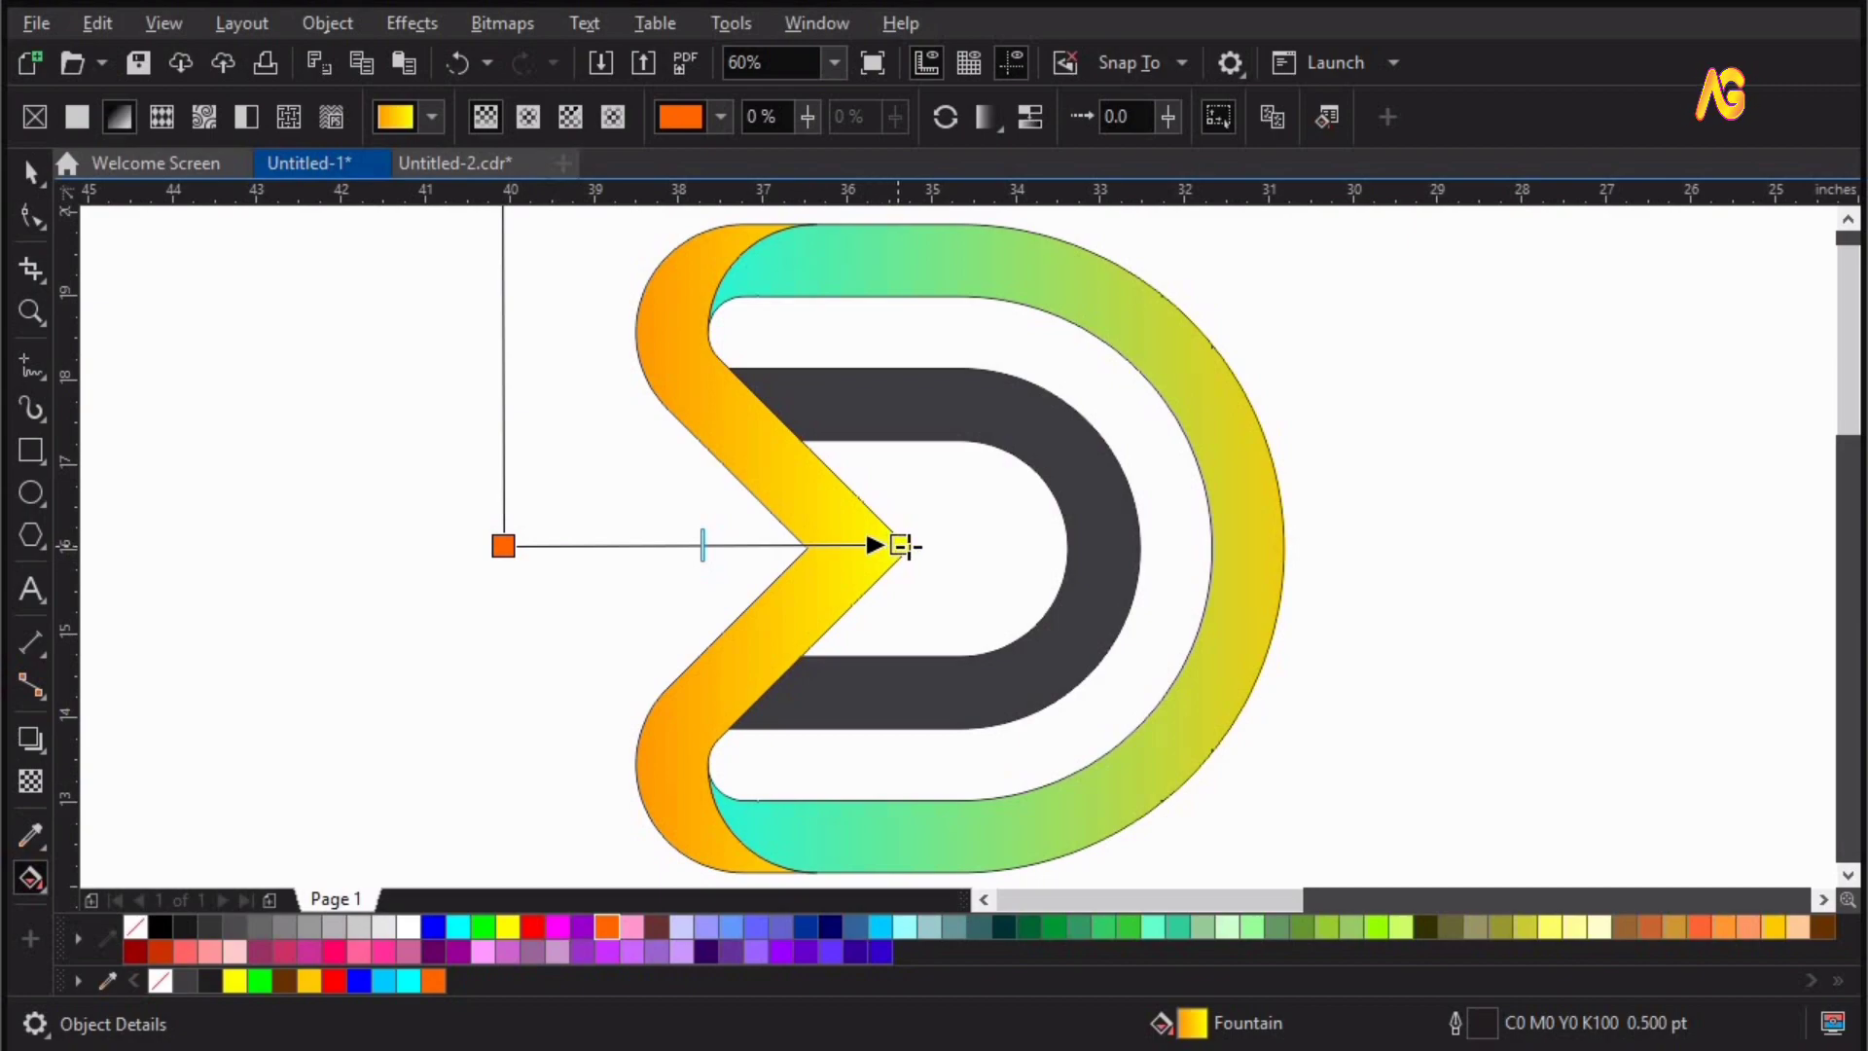
- Recolor the outer D-shaped band's gradient with orange at its left end and yellow at its right end
{"action": "left_click", "coordinate": [1000, 257]}
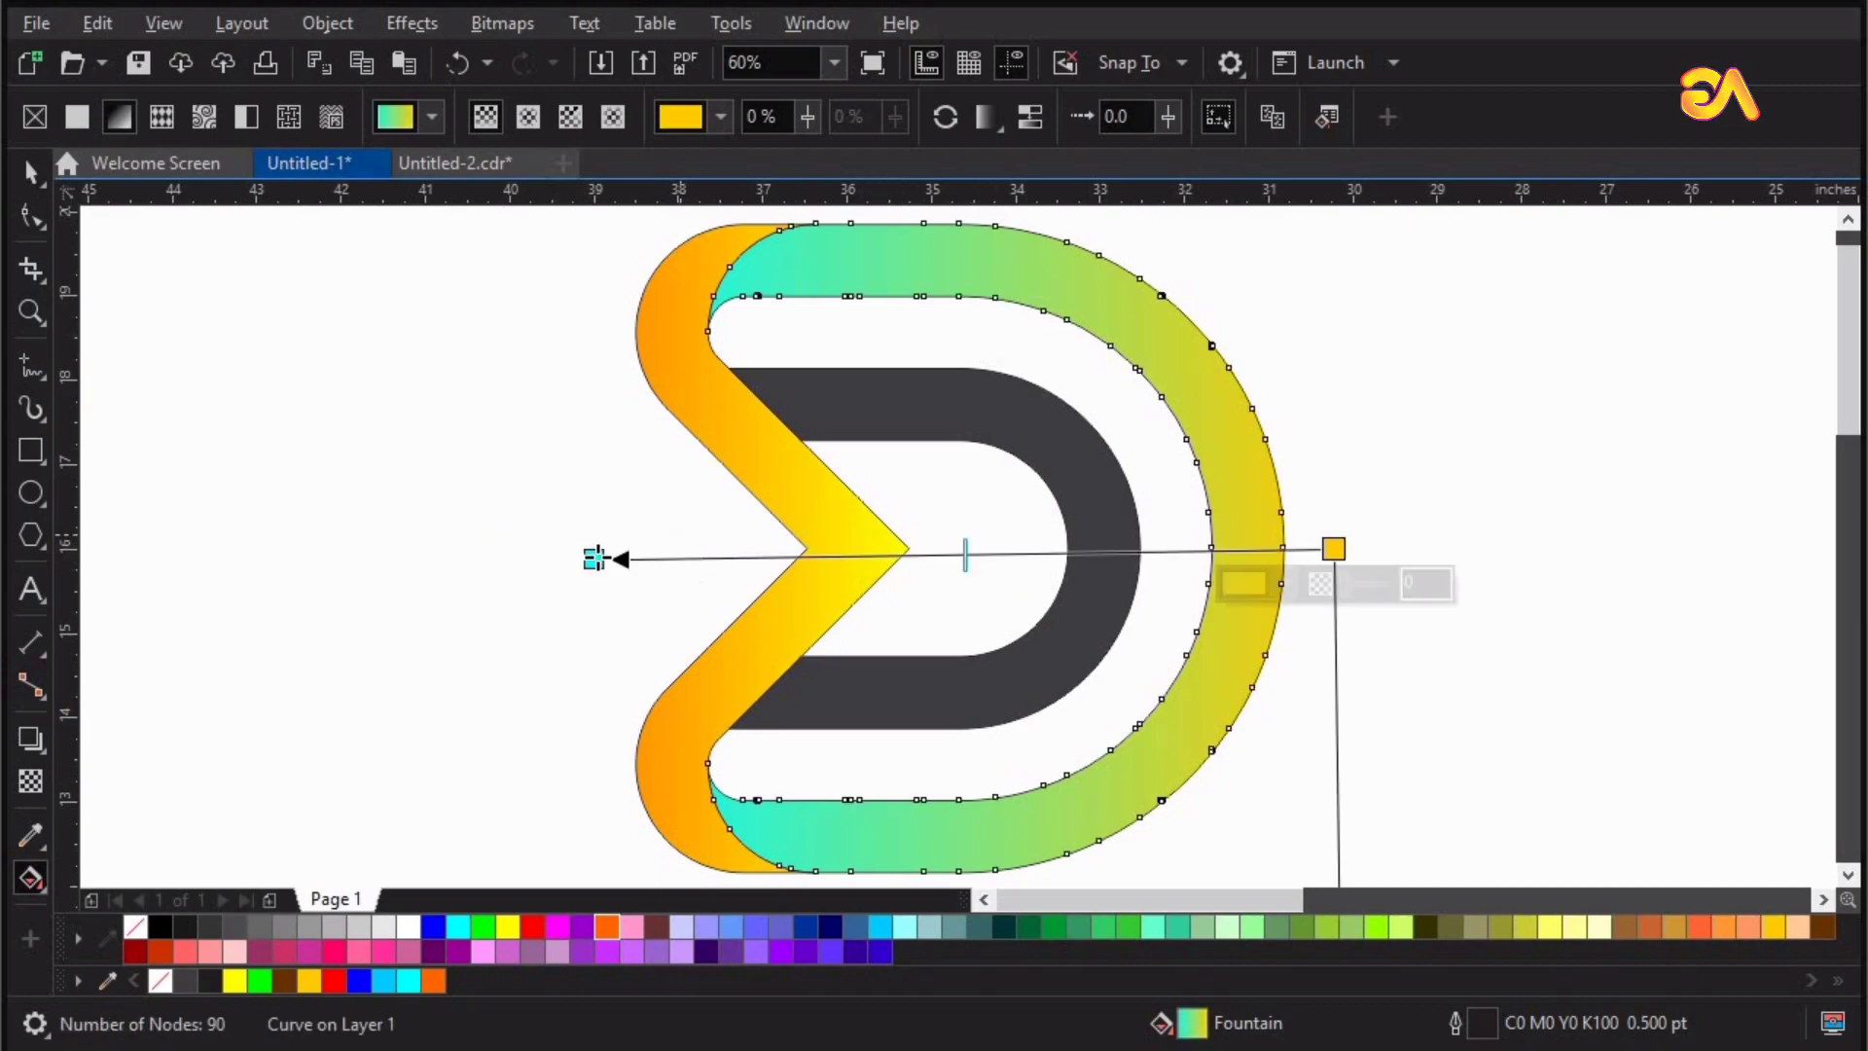
{"action": "left_click", "coordinate": [593, 559]}
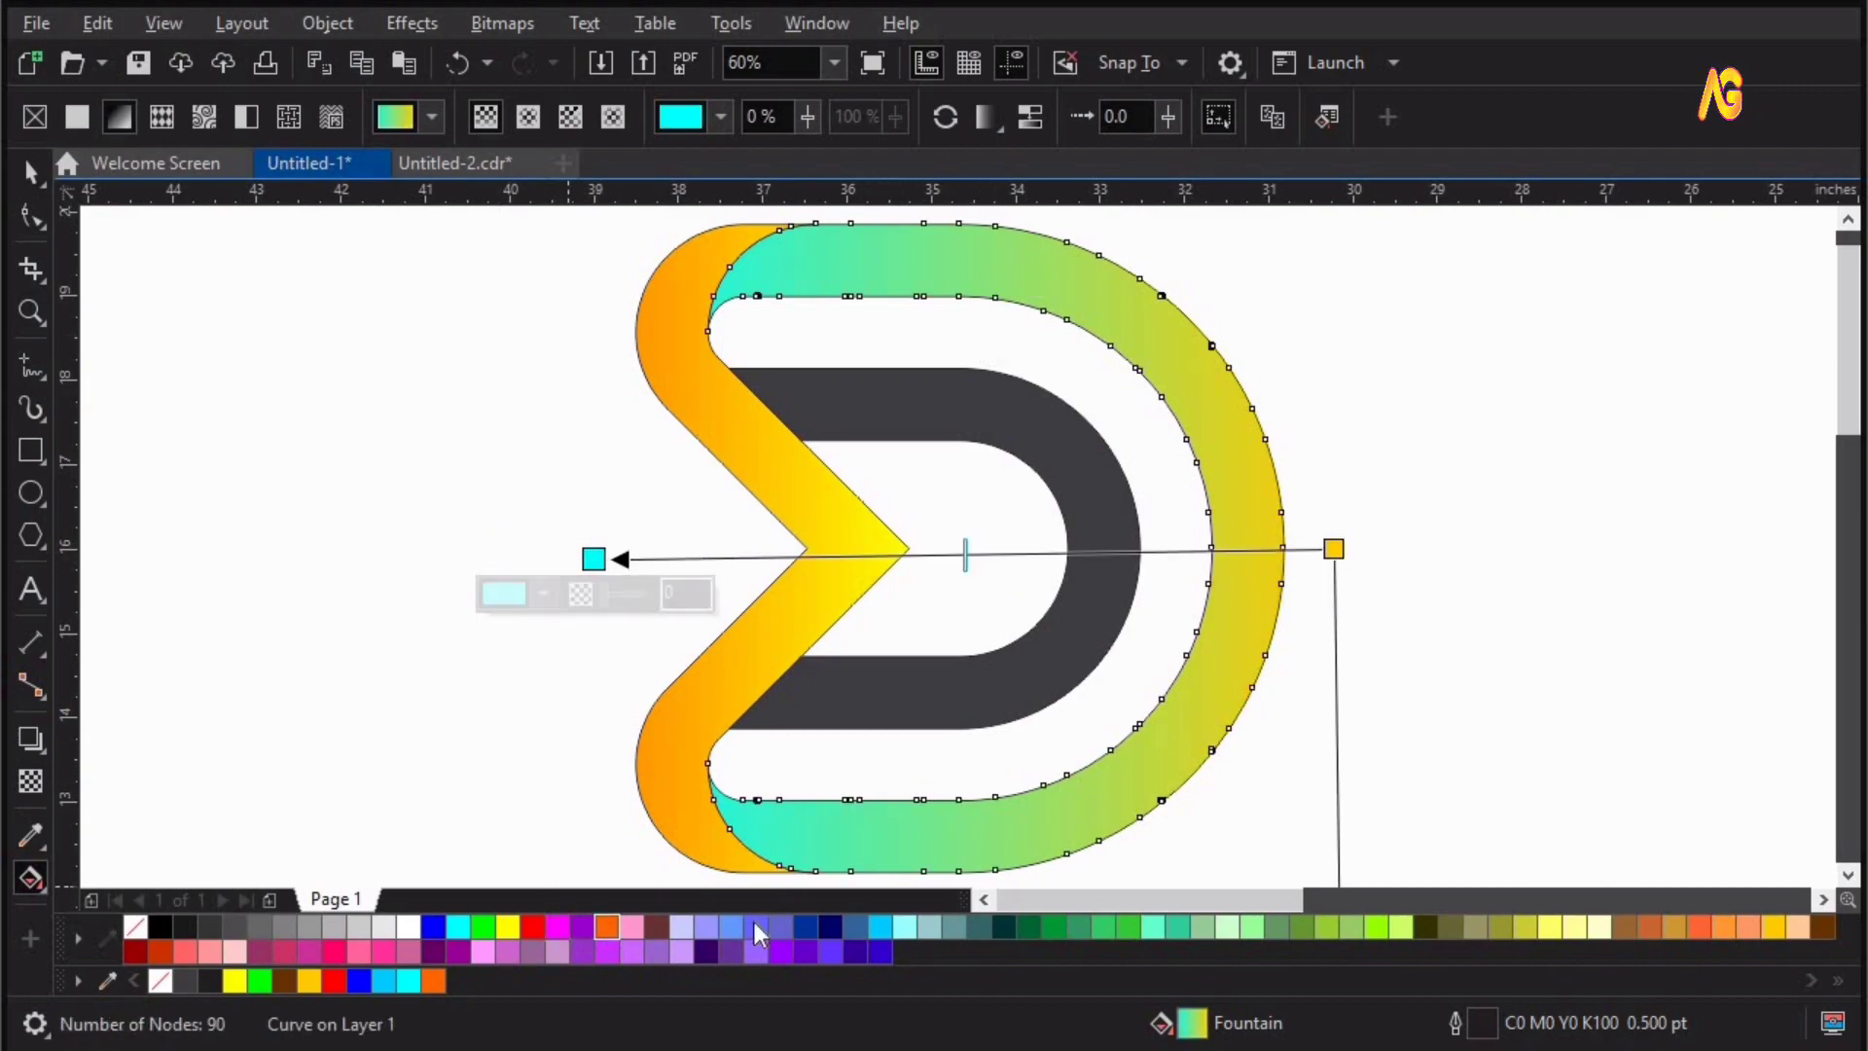
{"action": "left_click", "coordinate": [606, 926]}
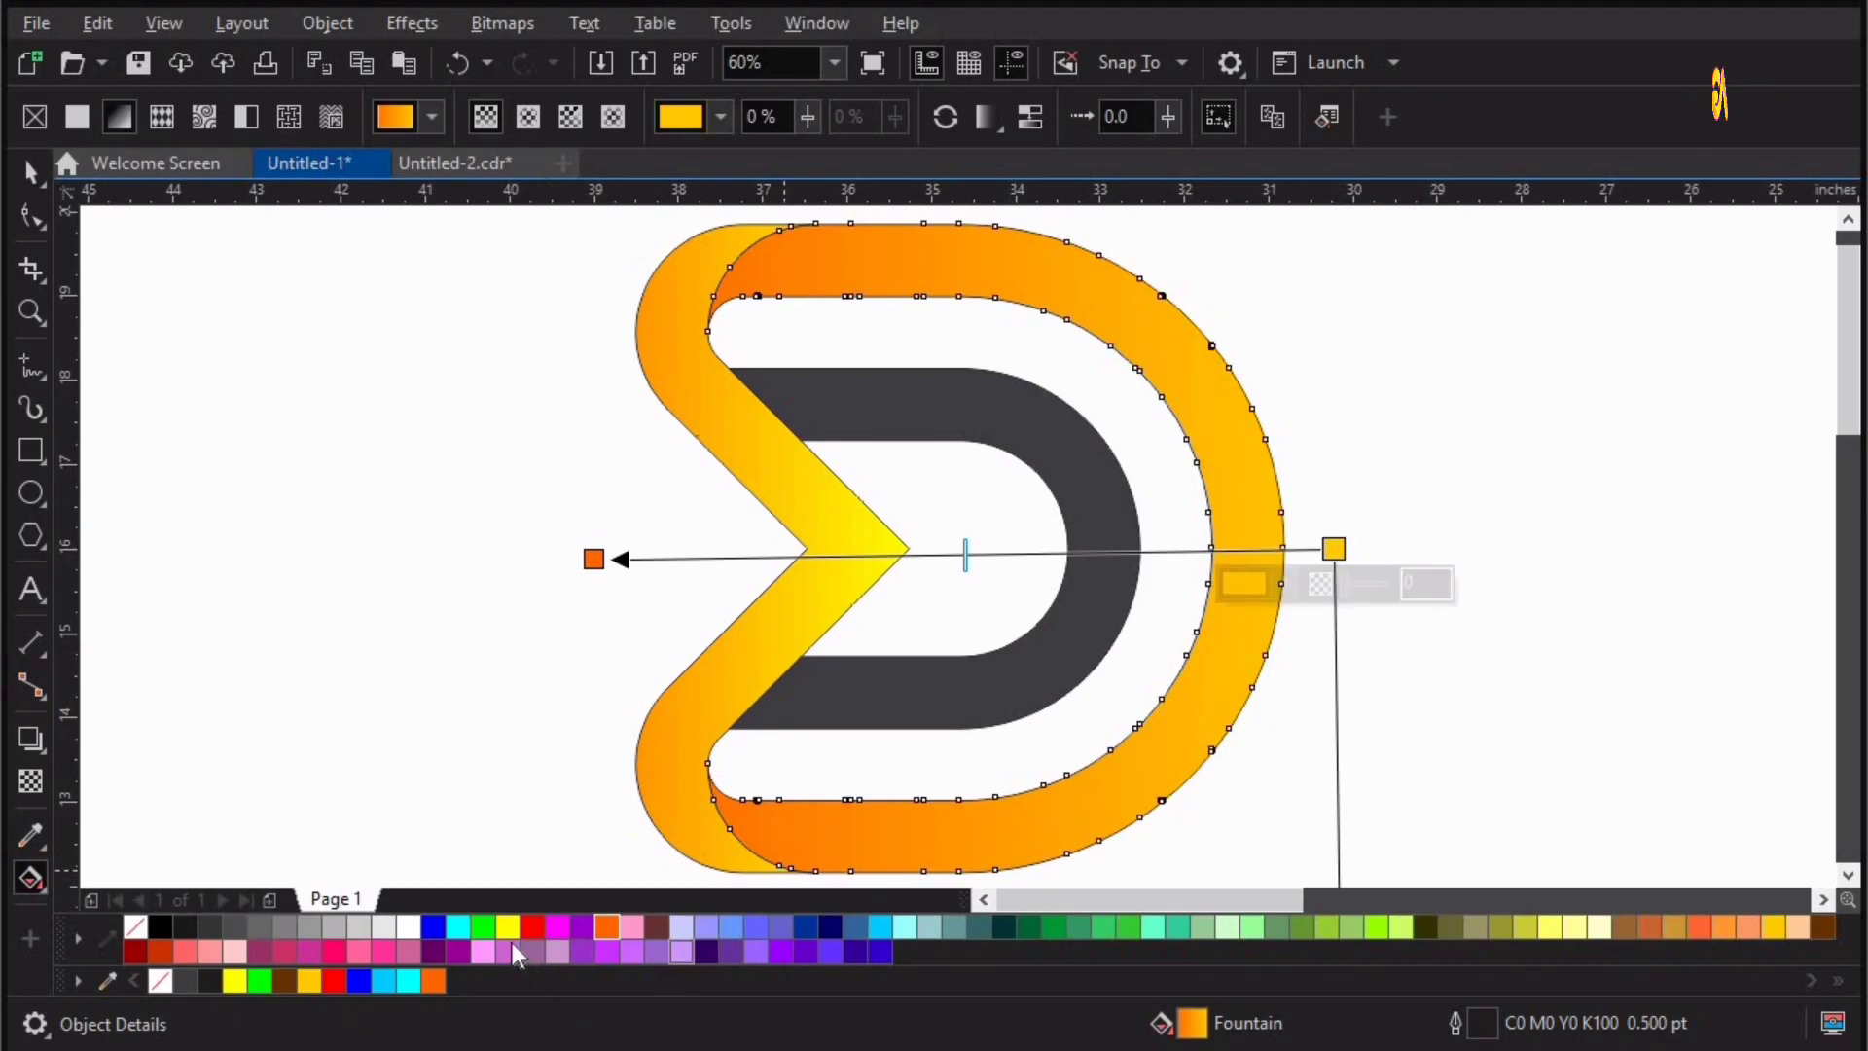
{"action": "left_click", "coordinate": [507, 926]}
- Apply a linear fountain fill to the inner D-shaped band, from yellow at its right edge to blue beyond its left ends
{"action": "left_click", "coordinate": [1122, 554]}
{"action": "key", "text": "space"}
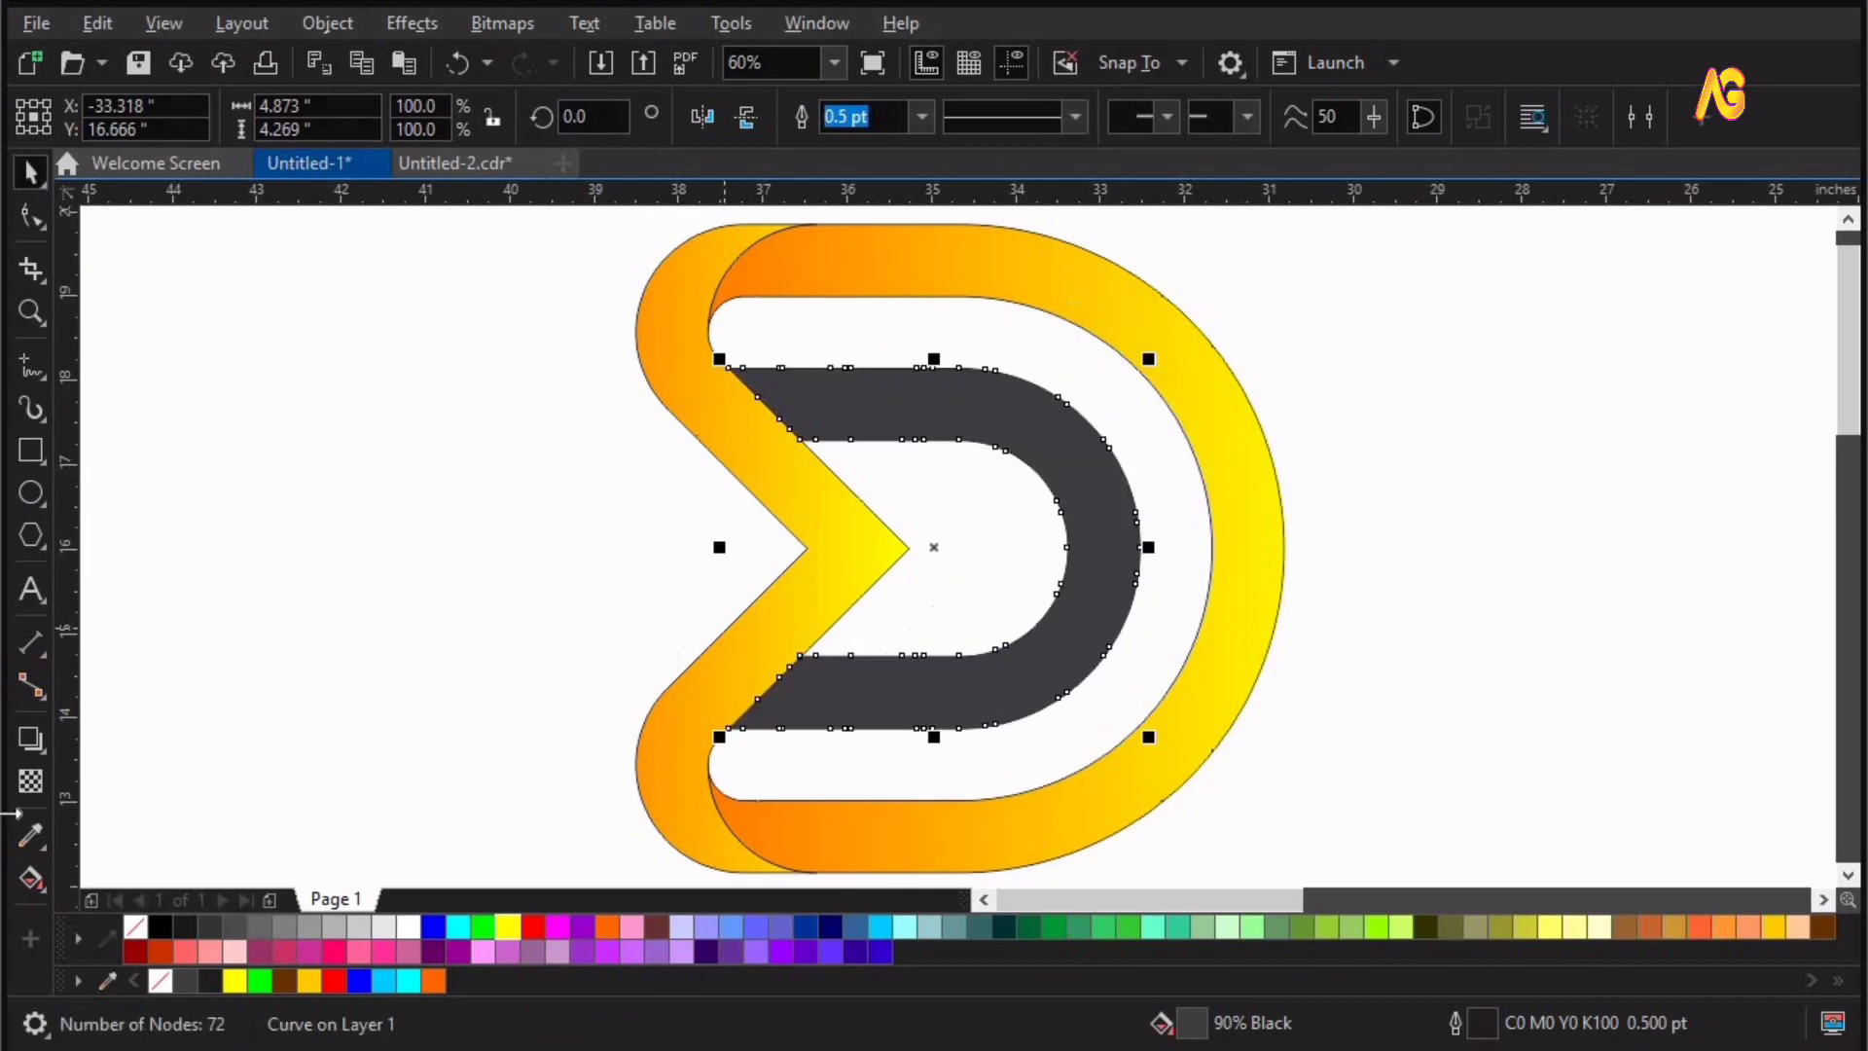
{"action": "left_click_drag", "start_coordinate": [869, 569], "coordinate": [666, 544]}
{"action": "left_click", "coordinate": [433, 927]}
{"action": "left_click", "coordinate": [1138, 554]}
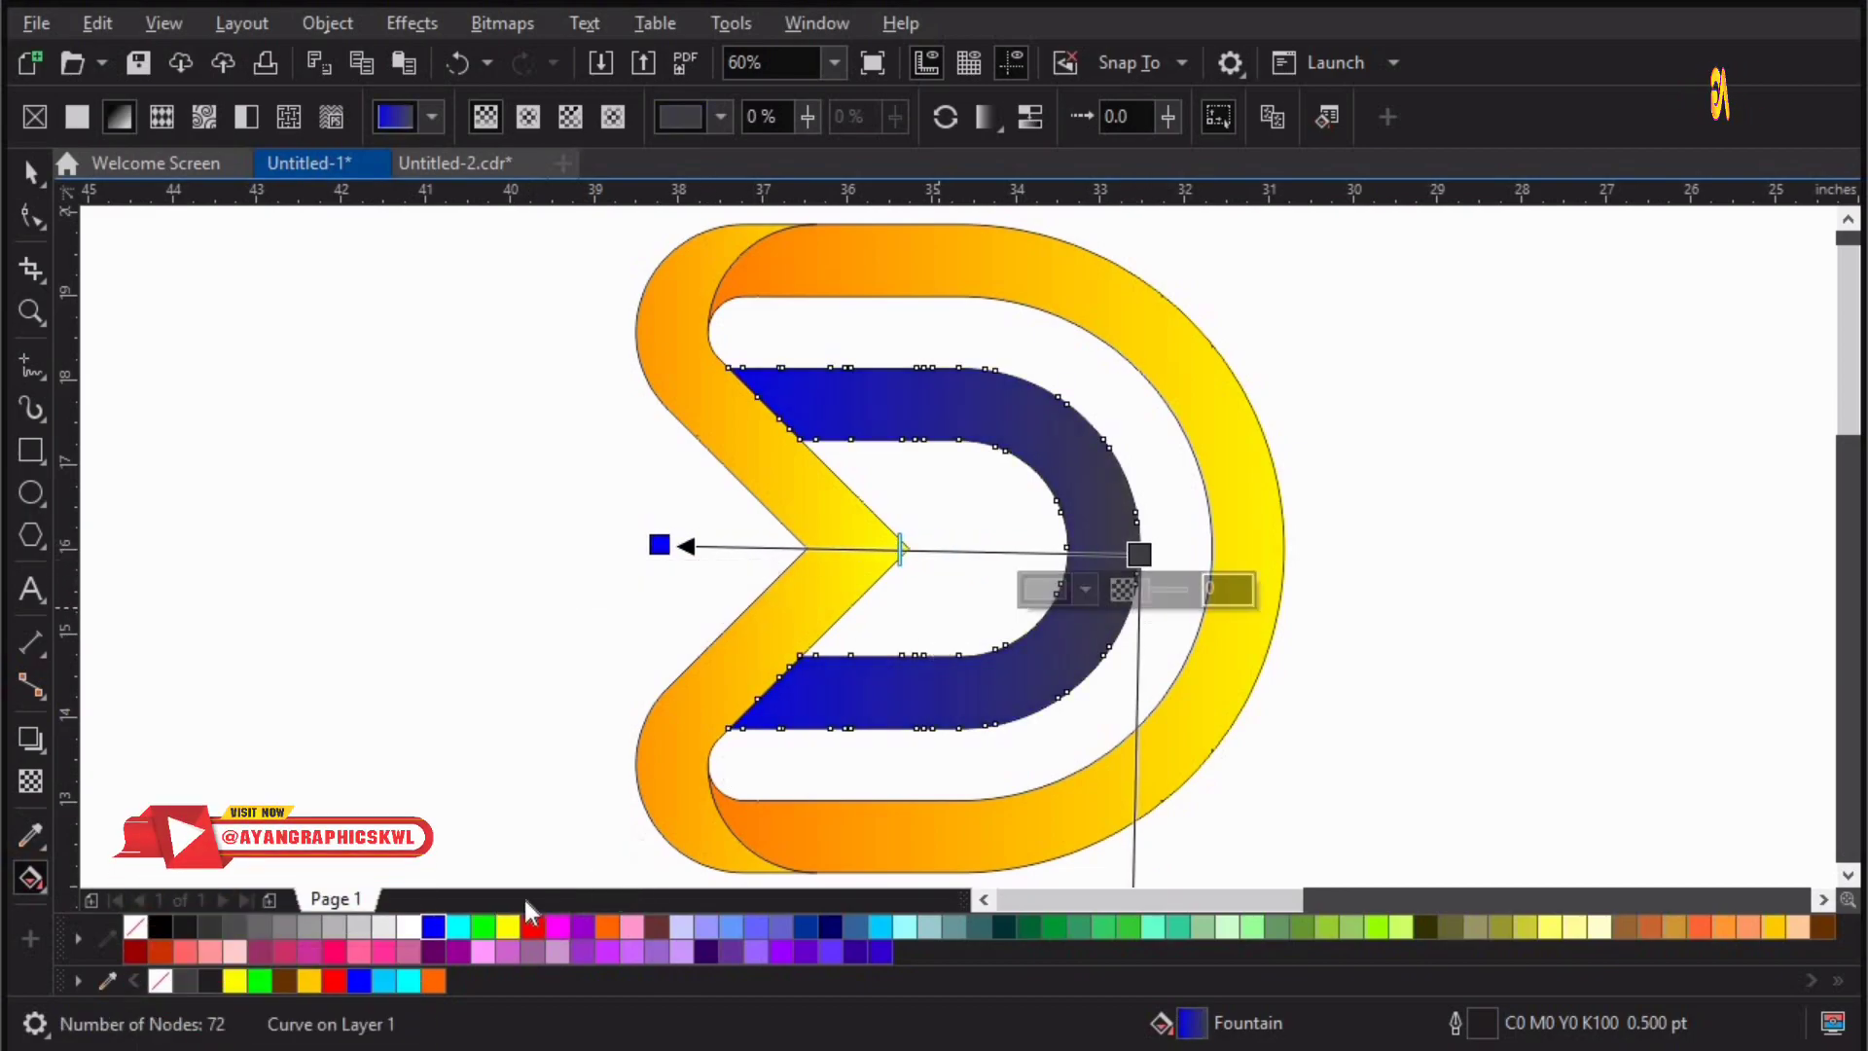
{"action": "left_click", "coordinate": [510, 926]}
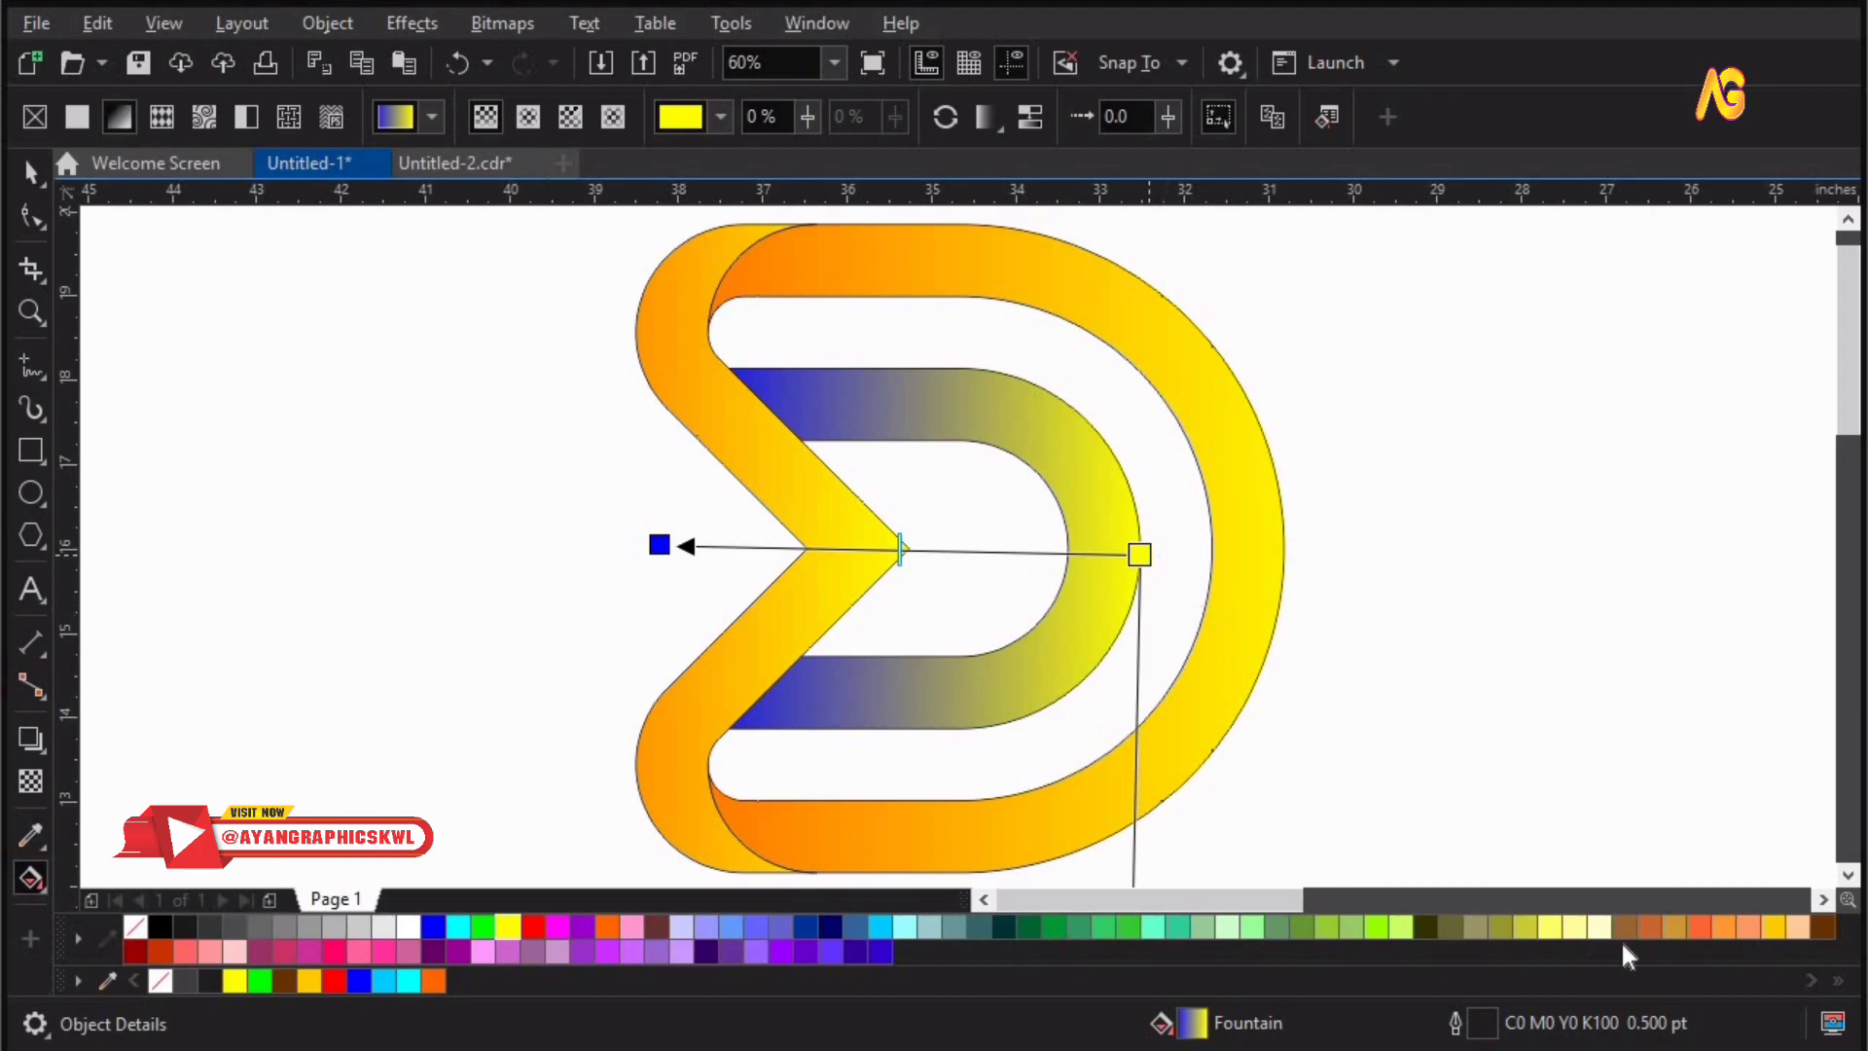
- Recolor the inner D-shaped band's gradient with gold at its right end and yellow at its left end
{"action": "left_click", "coordinate": [1769, 926]}
{"action": "left_click", "coordinate": [668, 546]}
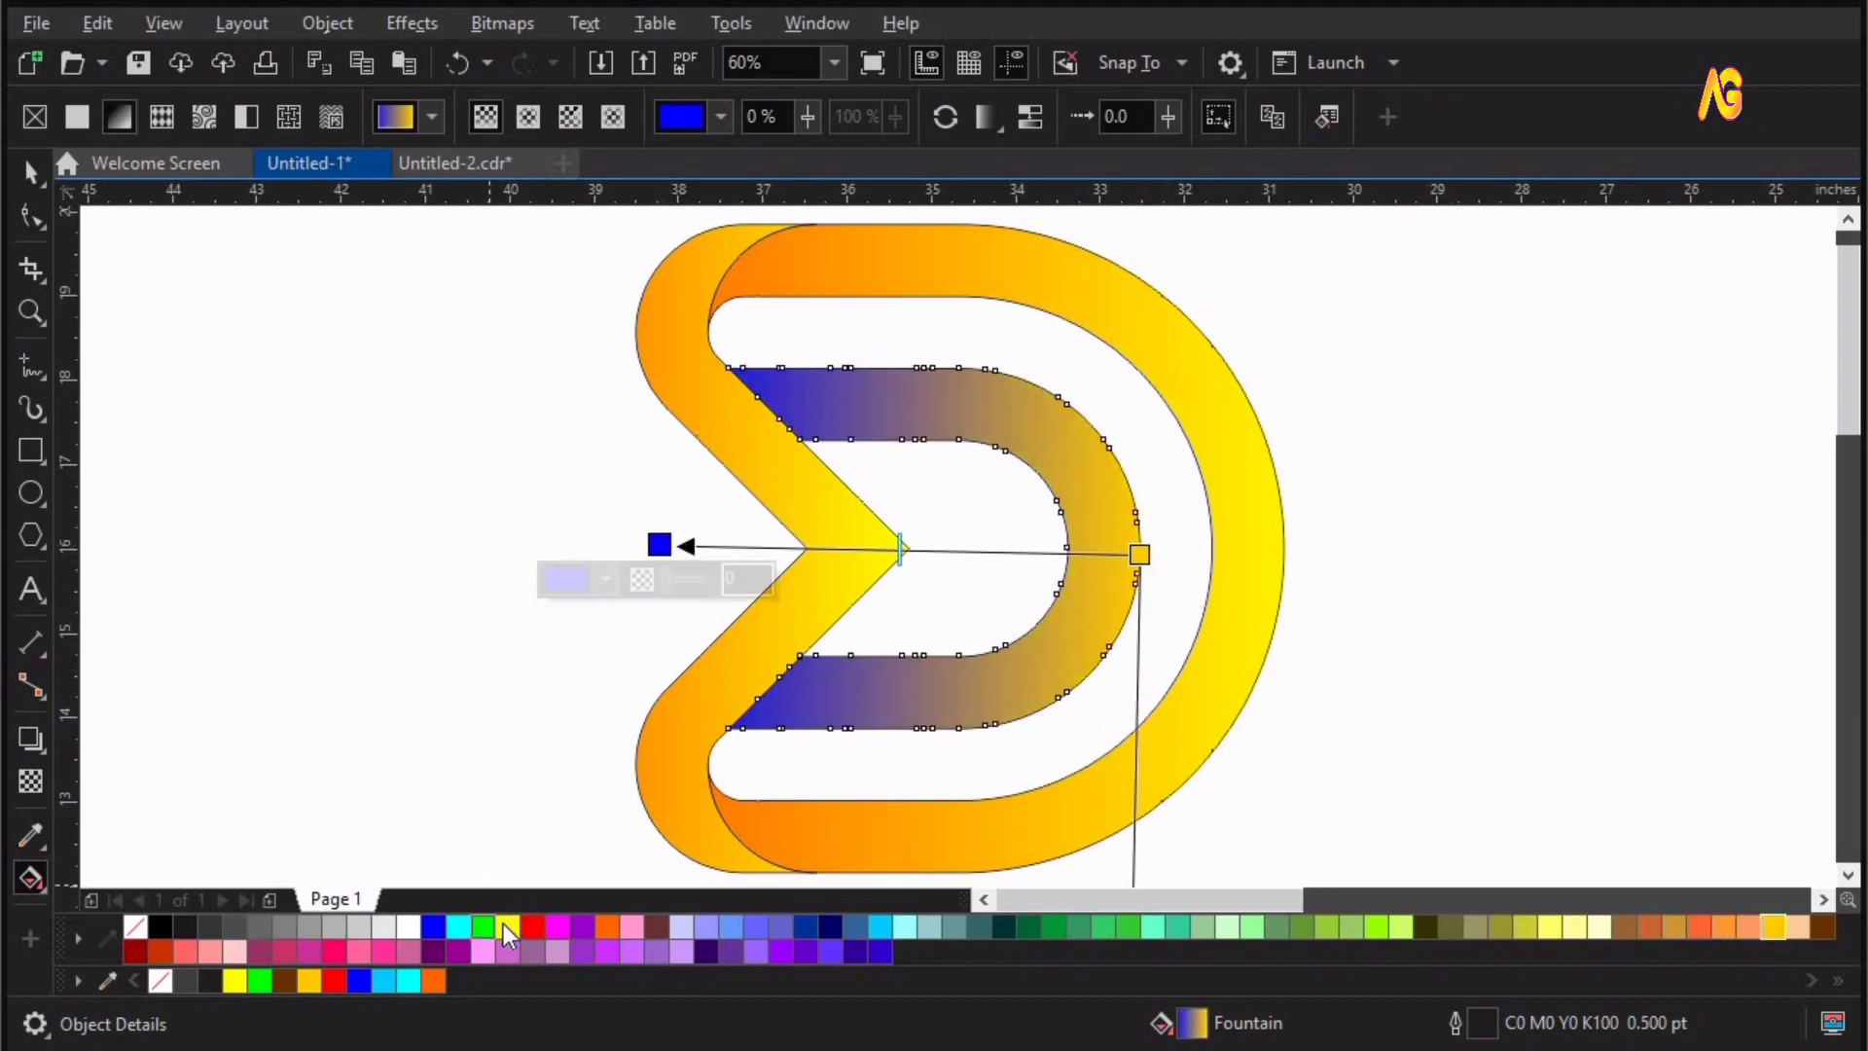
{"action": "left_click", "coordinate": [505, 925]}
{"action": "key", "text": "F2"}
{"action": "left_click_drag", "start_coordinate": [410, 313], "coordinate": [1467, 787]}
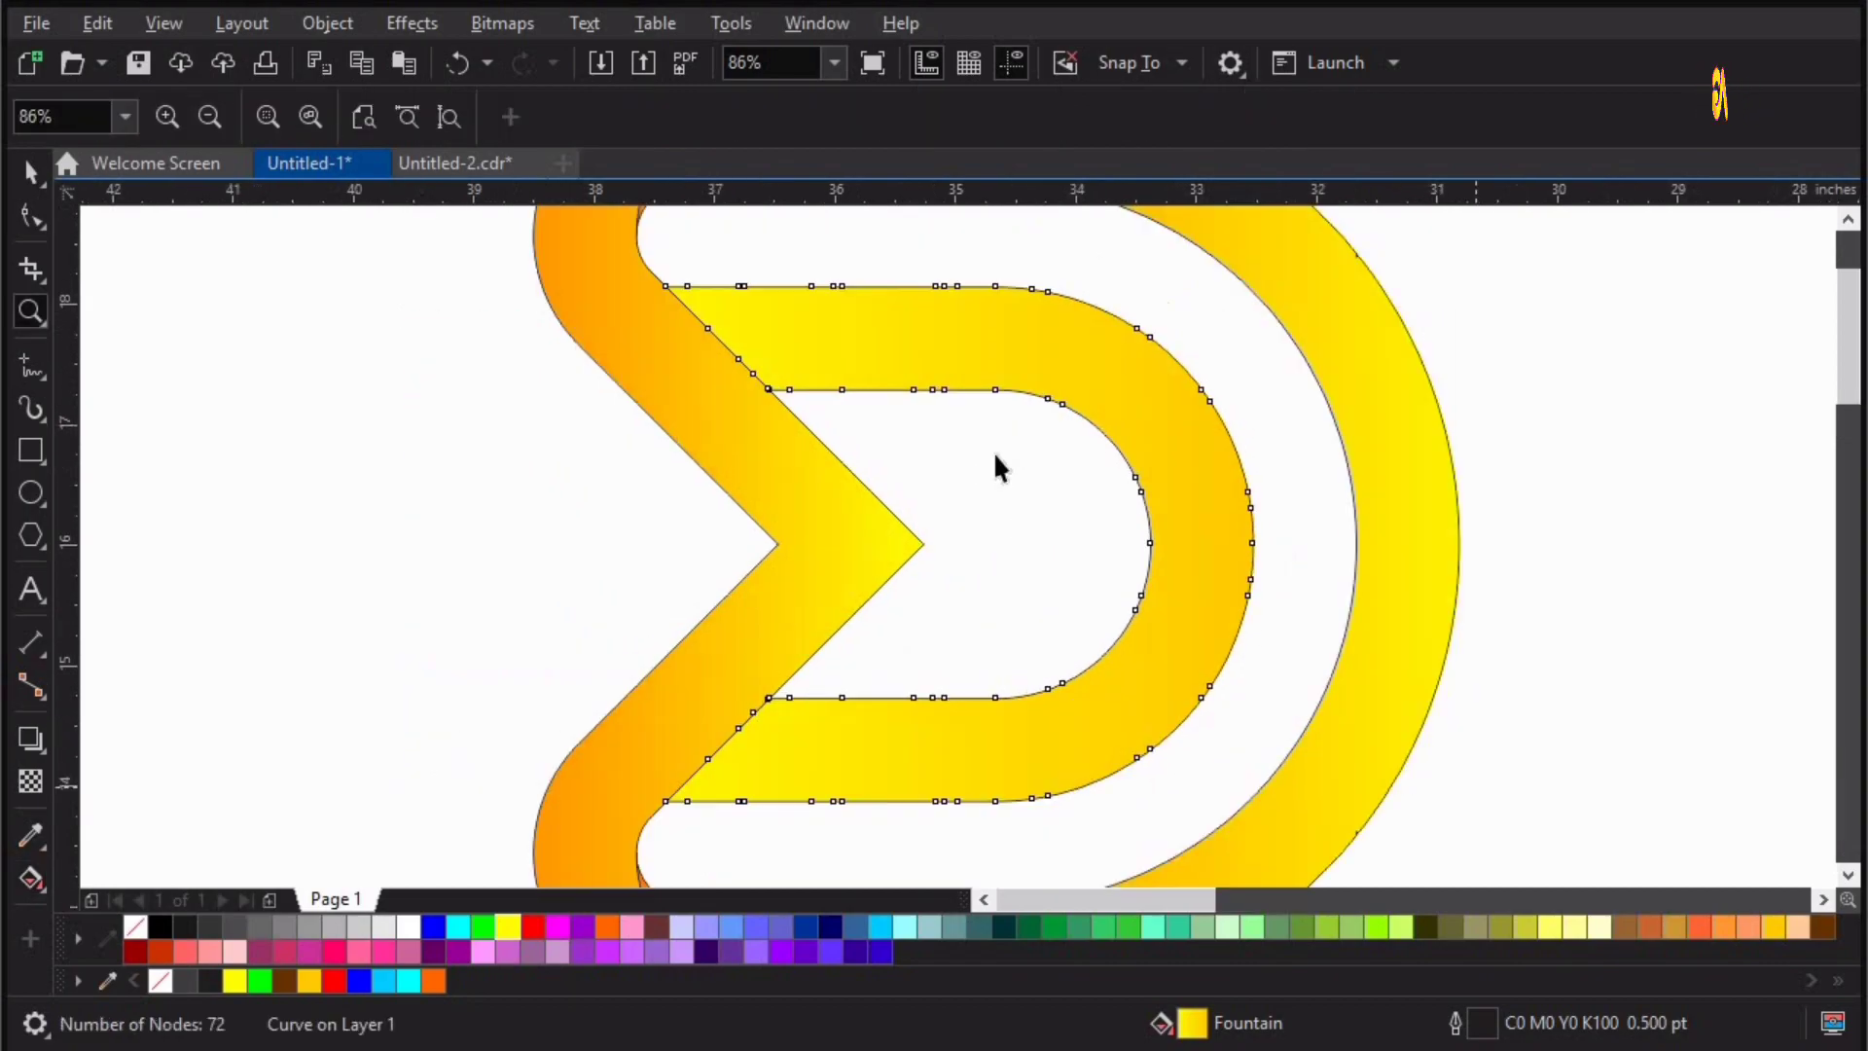
- Recolor the left end of the inner D-shaped band's gradient to near-black
{"action": "key", "text": "space"}
{"action": "key", "text": "g"}
{"action": "left_click", "coordinate": [567, 539]}
{"action": "left_click", "coordinate": [492, 570]}
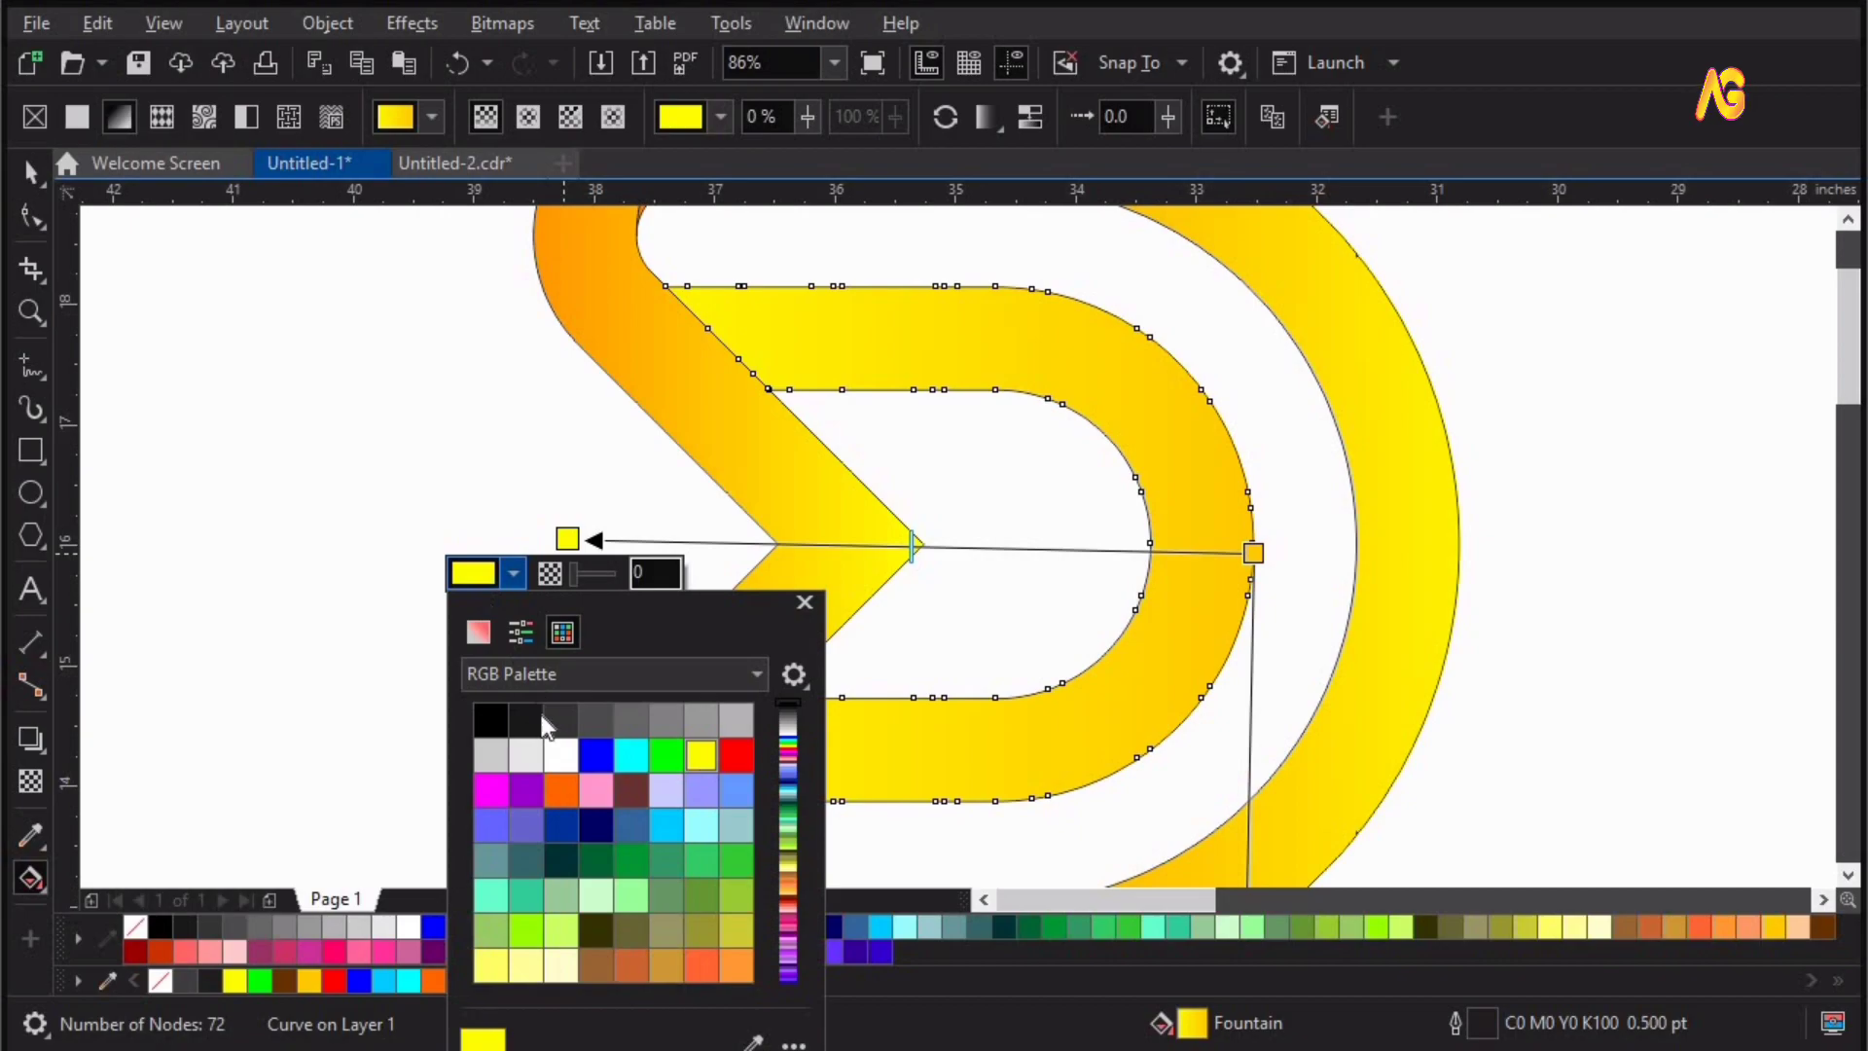
{"action": "left_click", "coordinate": [478, 633]}
{"action": "left_click_drag", "start_coordinate": [621, 760], "coordinate": [611, 775]}
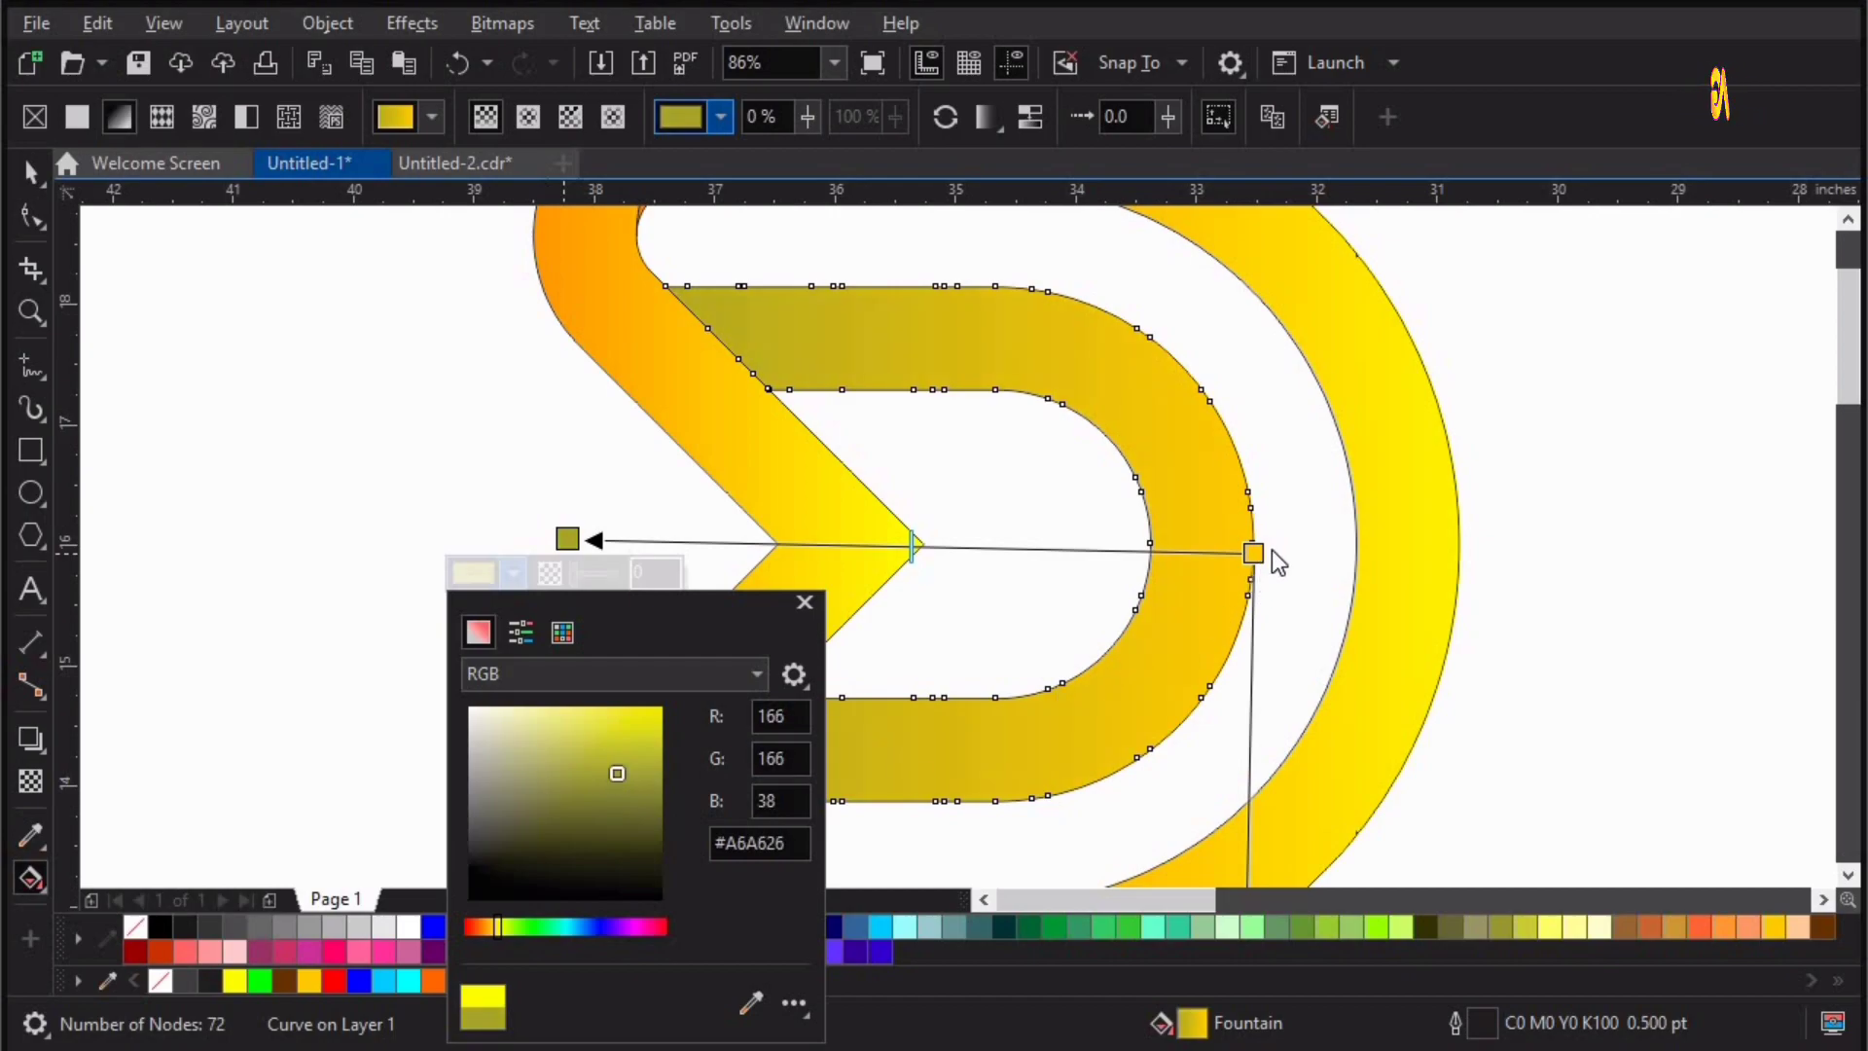
{"action": "left_click", "coordinate": [216, 979]}
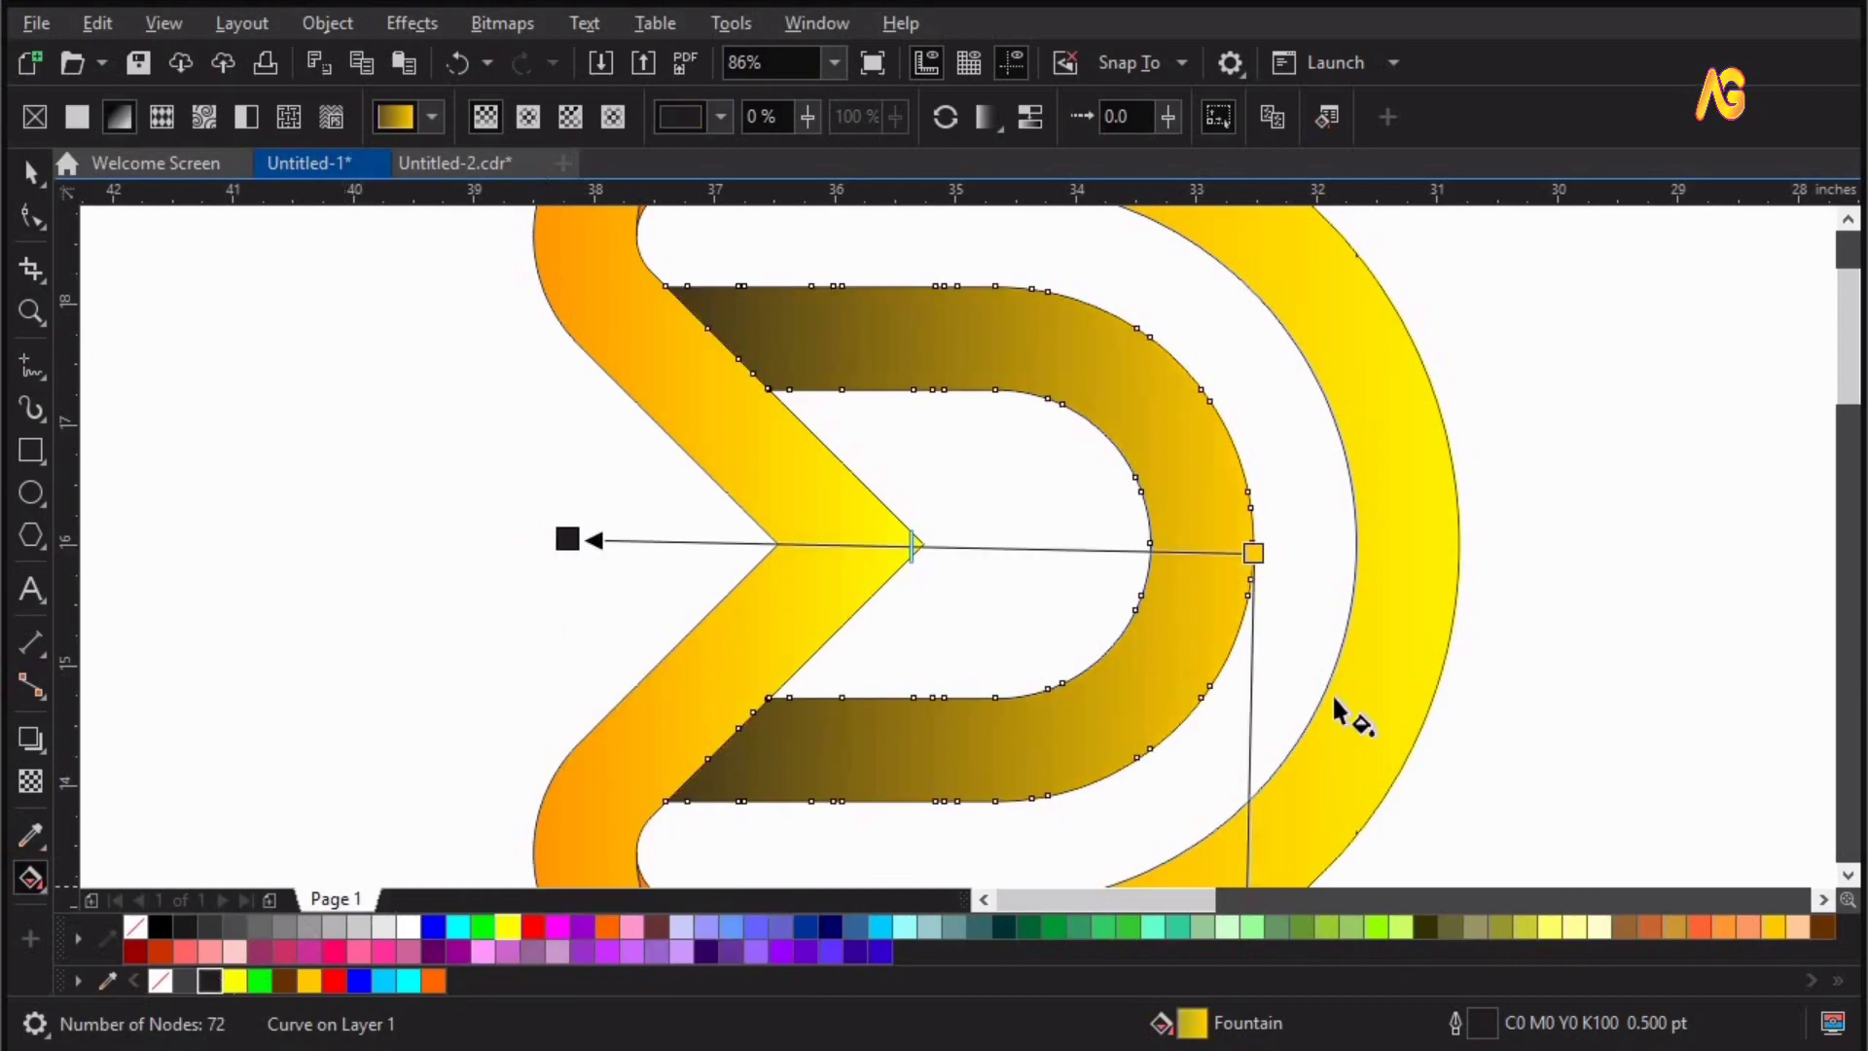
- Shift the inner band's gradient left, with its gold end at the curve's inner edge and its dark end farther beyond the logo
{"action": "left_click_drag", "start_coordinate": [1254, 545], "coordinate": [1159, 530]}
{"action": "left_click_drag", "start_coordinate": [467, 543], "coordinate": [386, 536]}
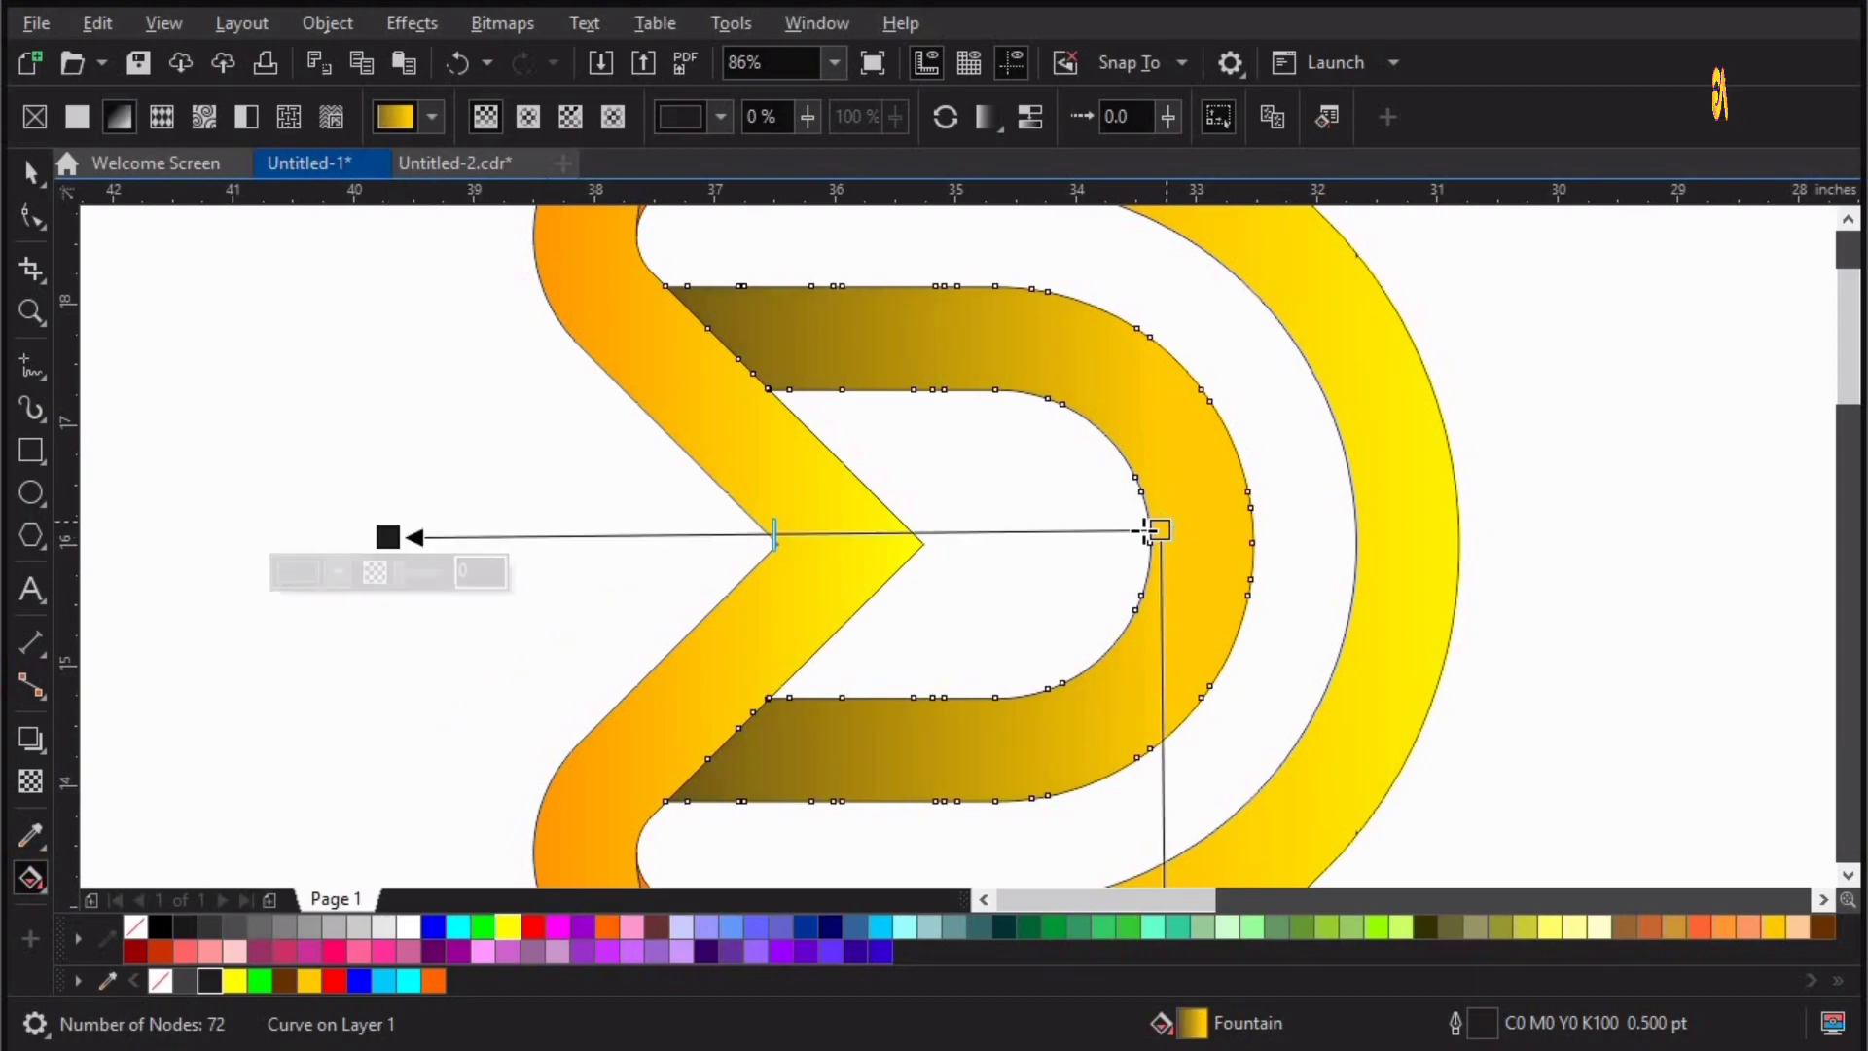
{"action": "key", "text": "space"}
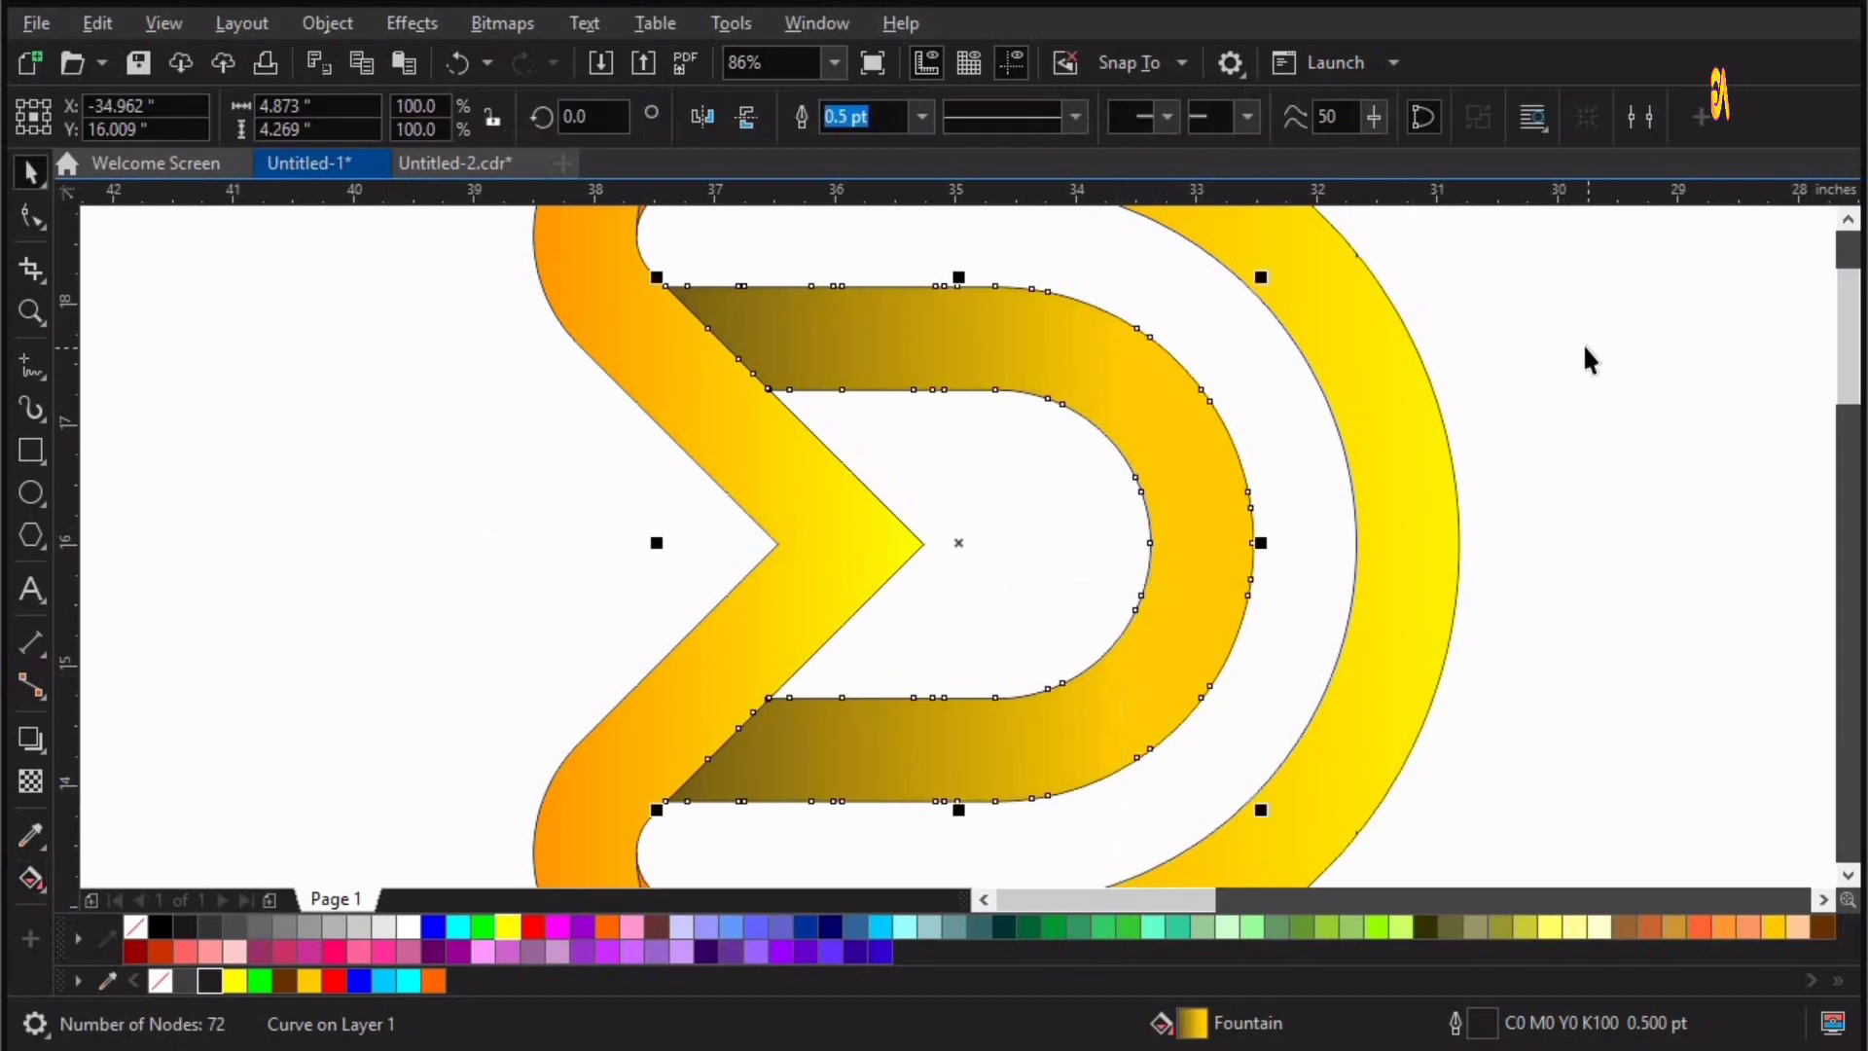
- Set the outline color of all three logo shapes to yellow, RGB 255, 255, 0
{"action": "left_click", "coordinate": [1585, 342]}
{"action": "scroll", "coordinate": [1589, 341], "scroll_direction": "down", "scroll_amount": 4}
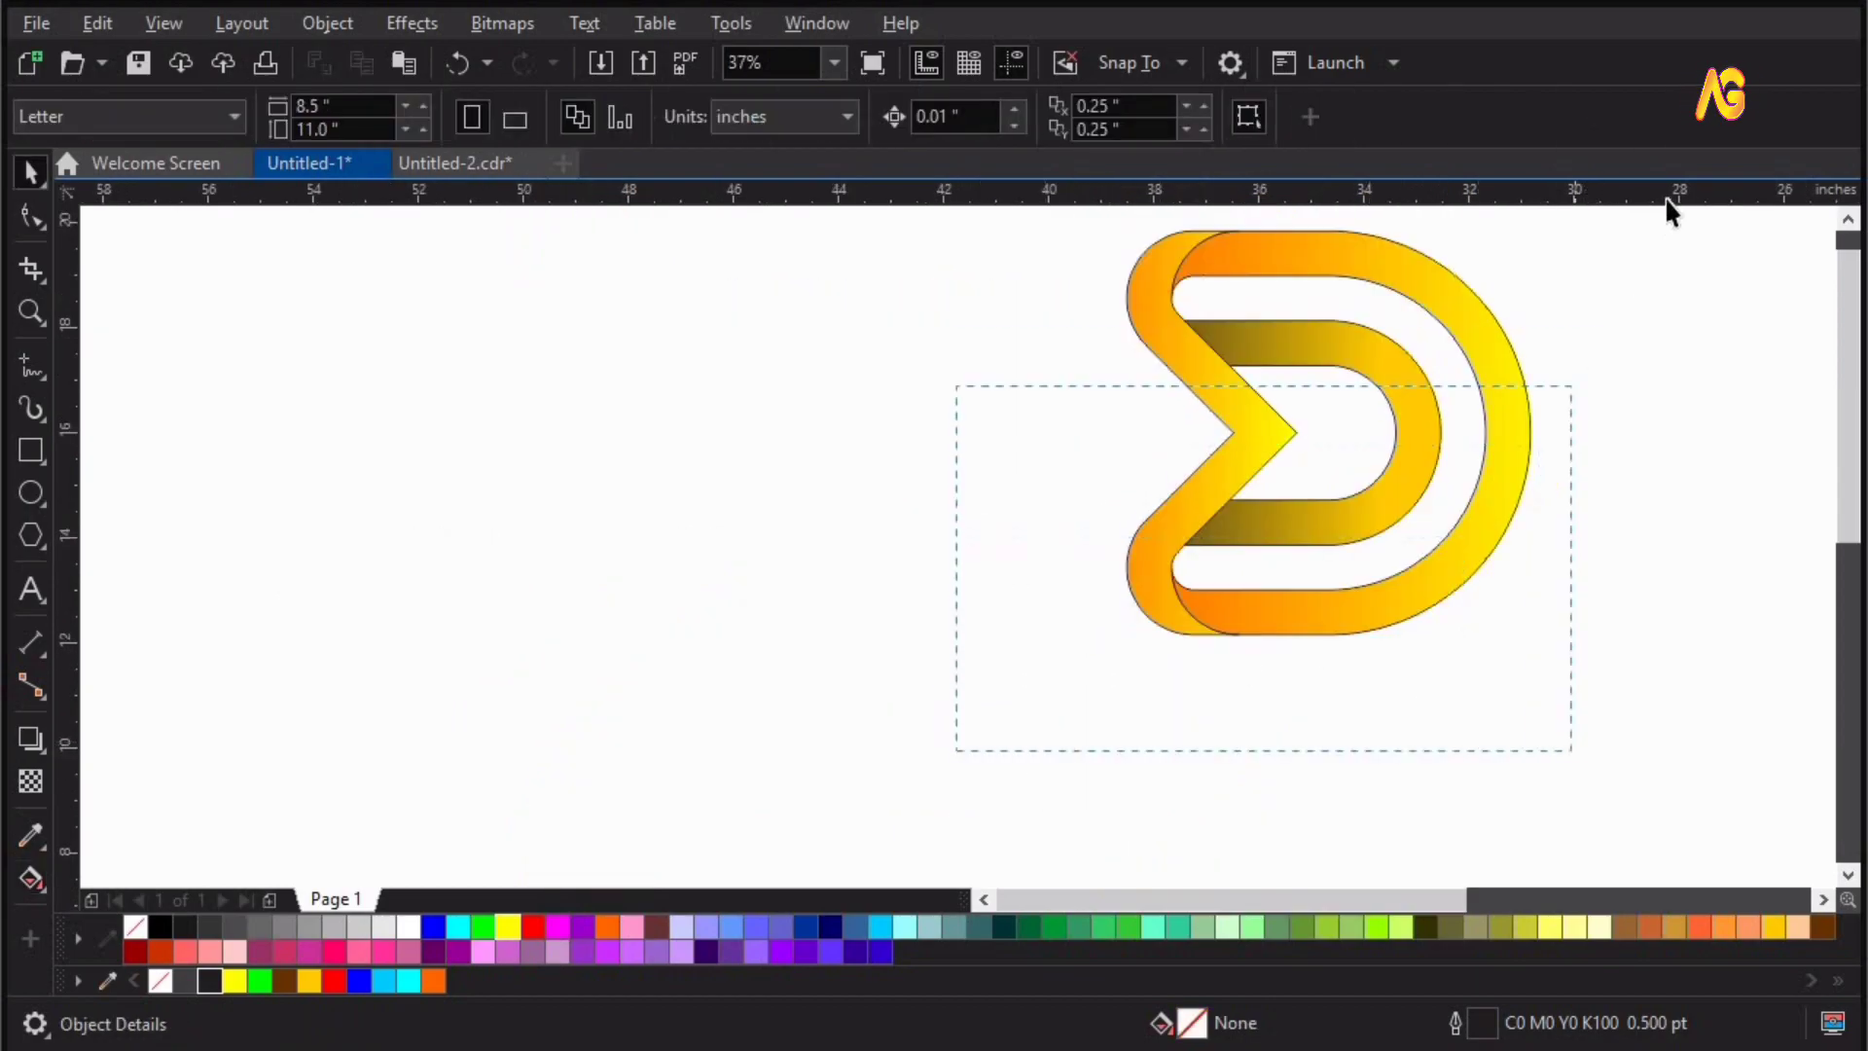
{"action": "left_click_drag", "start_coordinate": [1665, 204], "coordinate": [1660, 208]}
{"action": "left_click", "coordinate": [79, 934]}
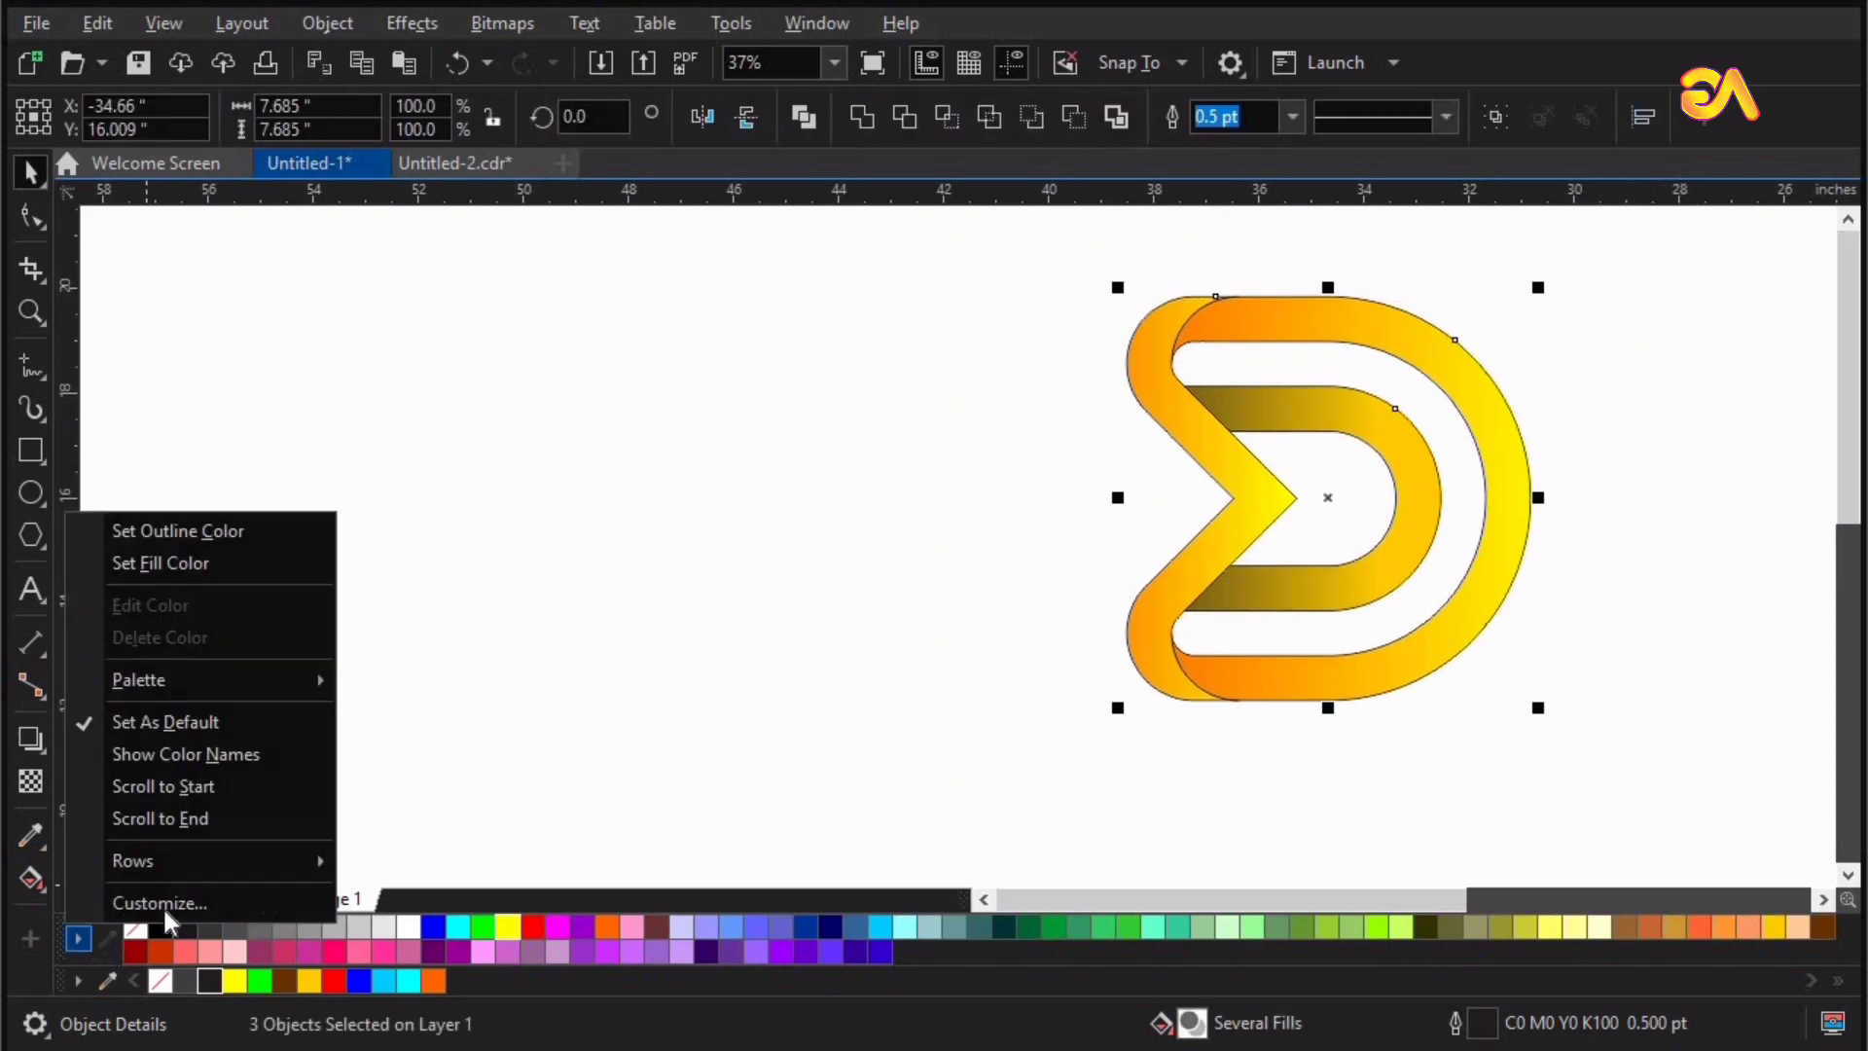
{"action": "key", "text": "Escape"}
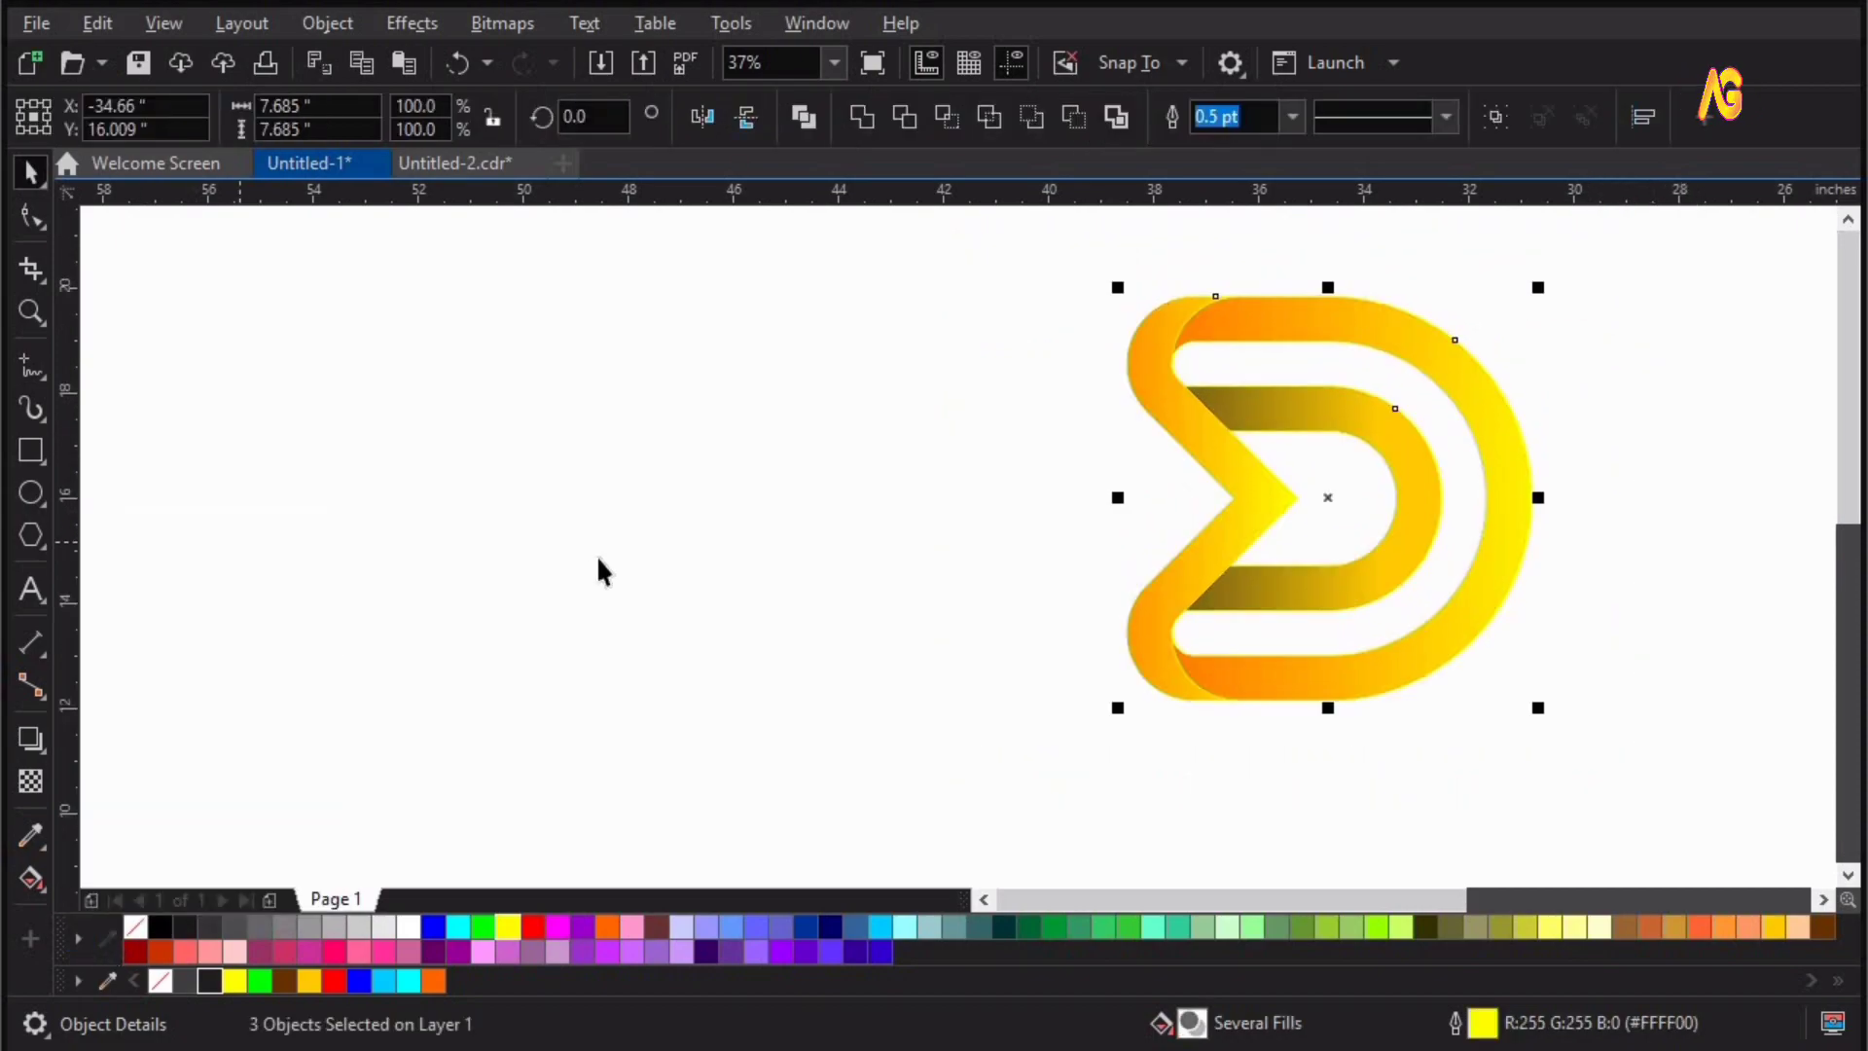
{"action": "left_click", "coordinate": [601, 564]}
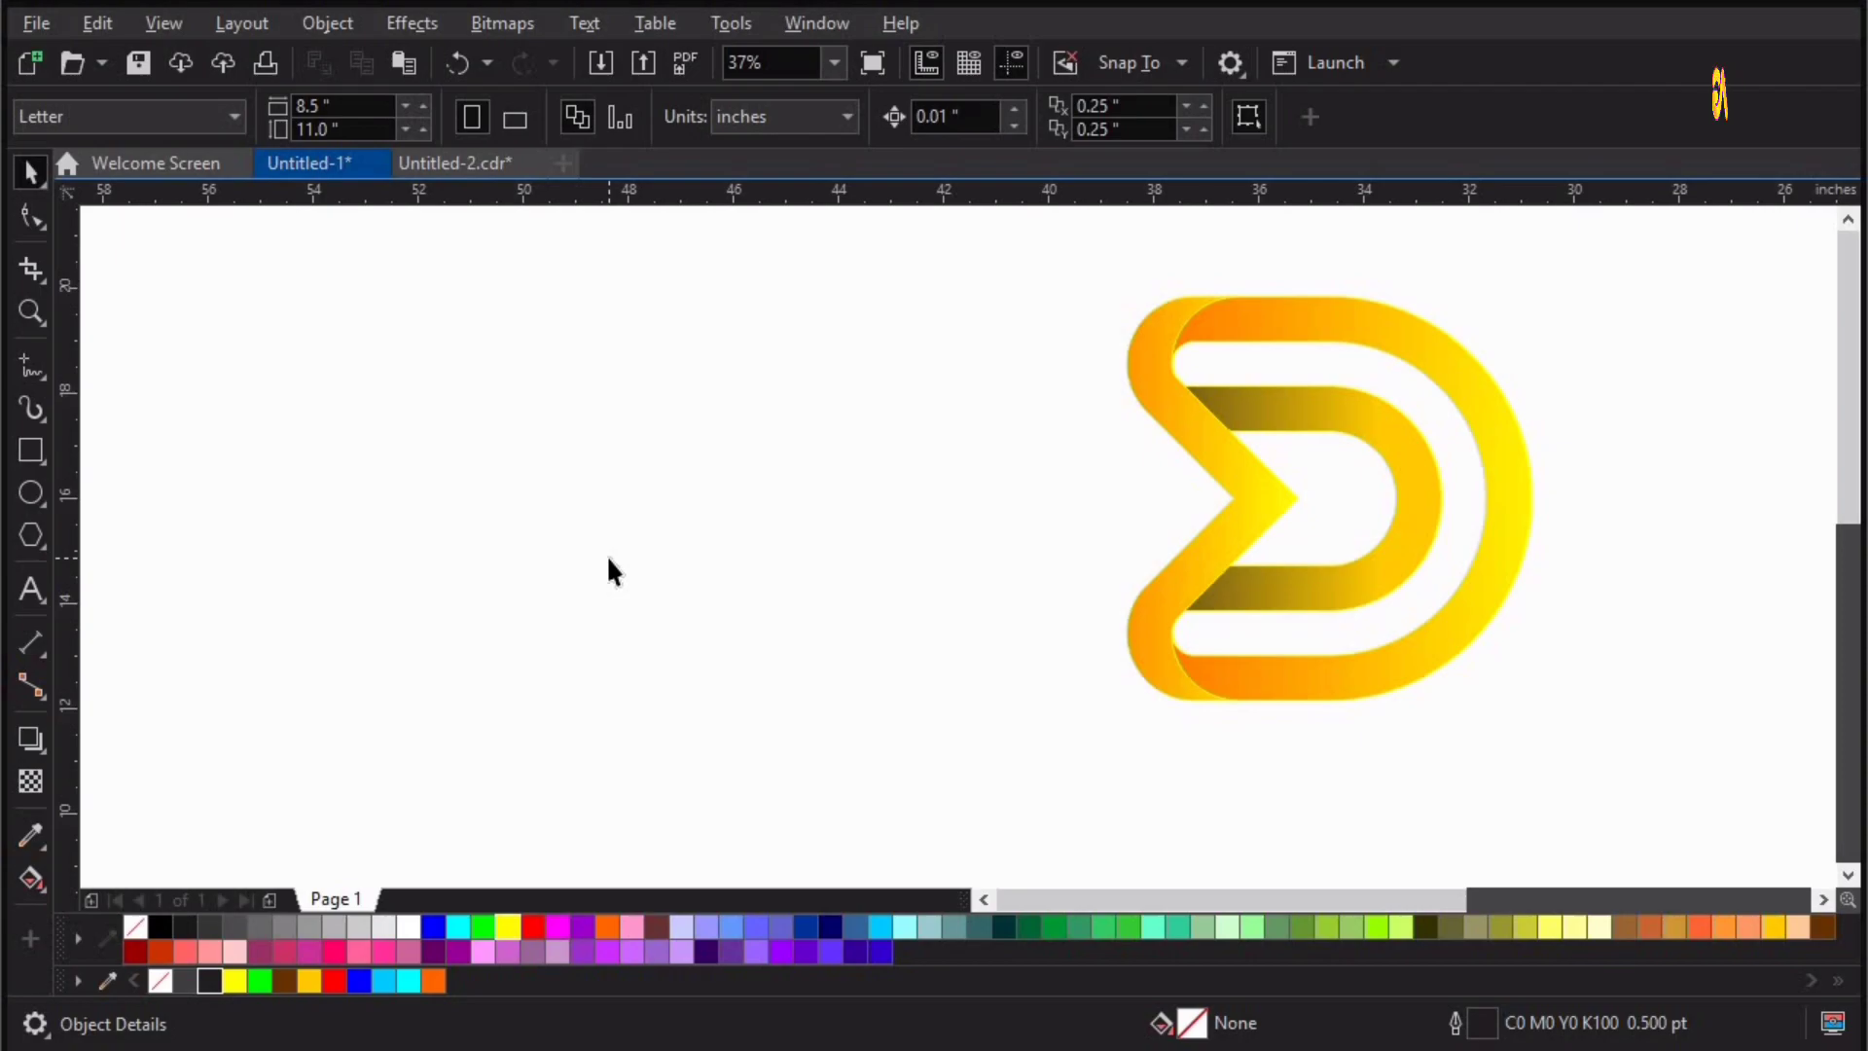
- Draw a rectangle about 10.2 by 8.5 inches around the whole logo and fill it with black
{"action": "key", "text": "F4"}
{"action": "scroll", "coordinate": [1545, 553], "scroll_direction": "down", "scroll_amount": 2}
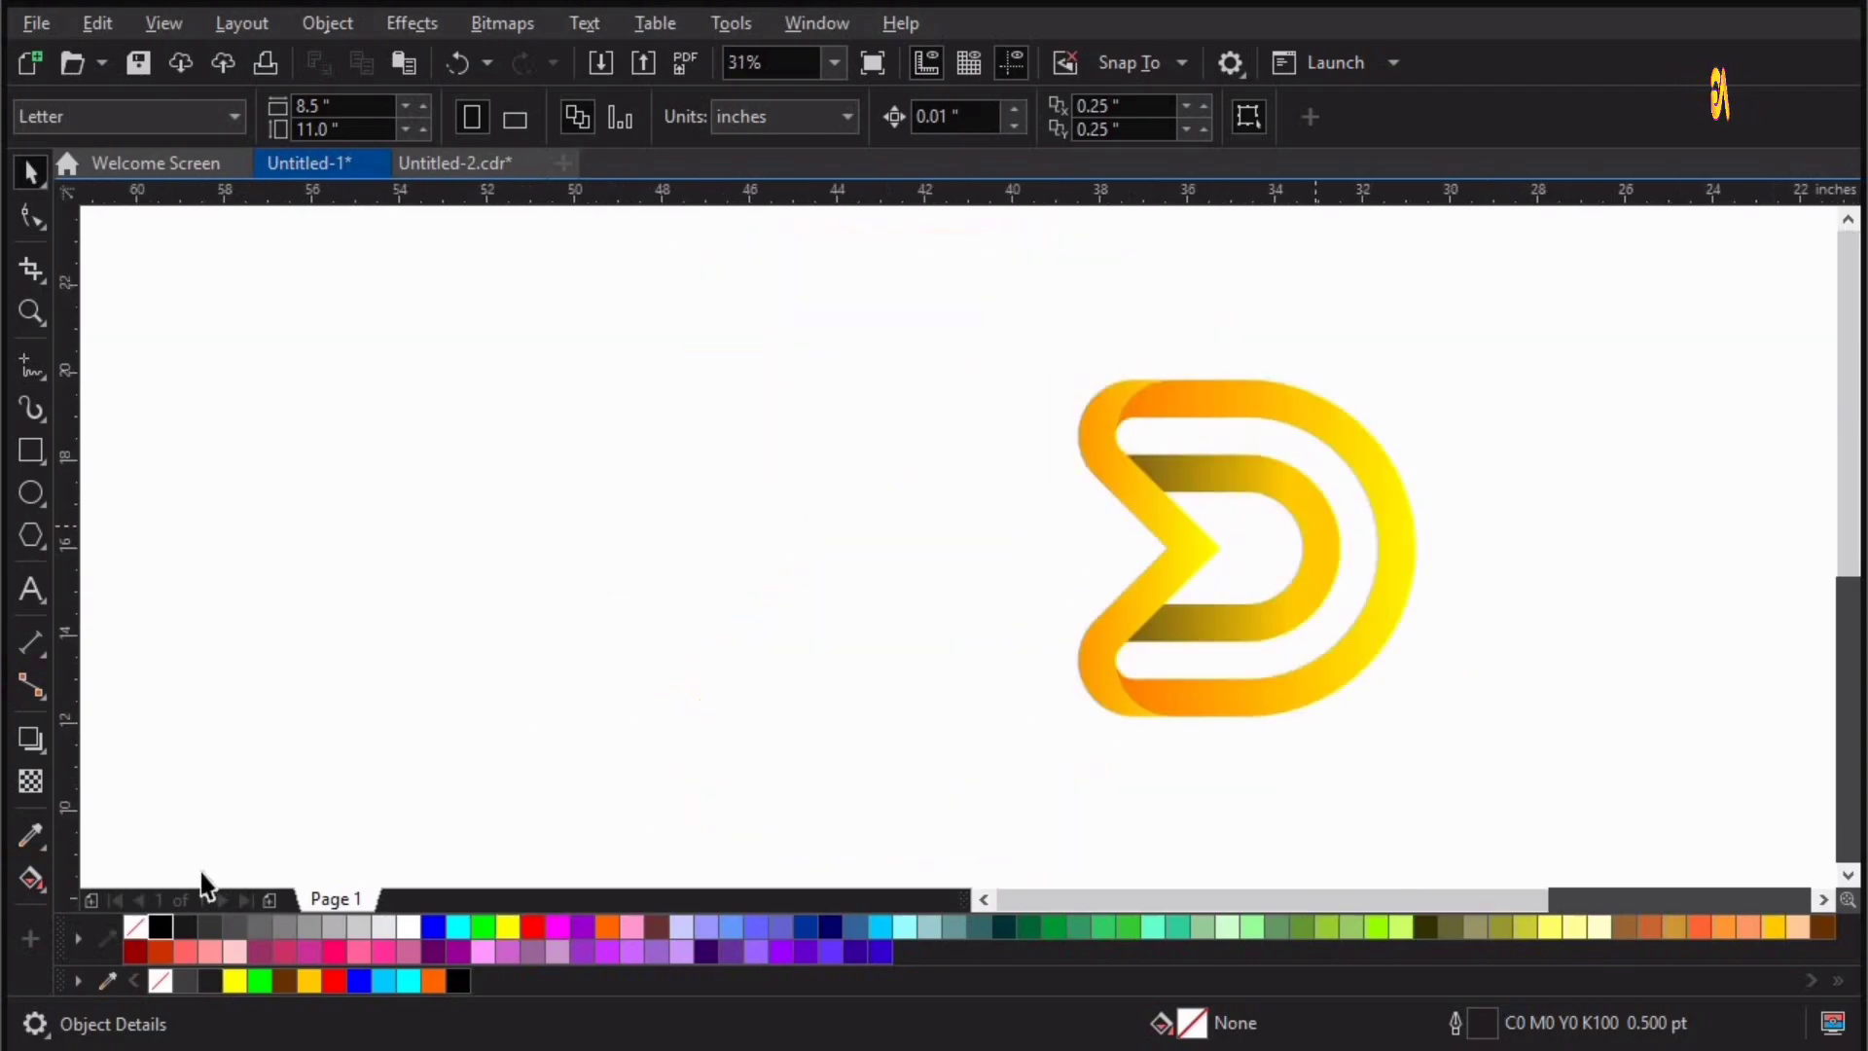
{"action": "left_click", "coordinate": [45, 463]}
{"action": "key", "text": "F6"}
{"action": "left_click_drag", "start_coordinate": [1016, 359], "coordinate": [1078, 424]}
{"action": "left_click_drag", "start_coordinate": [1382, 687], "coordinate": [1498, 767]}
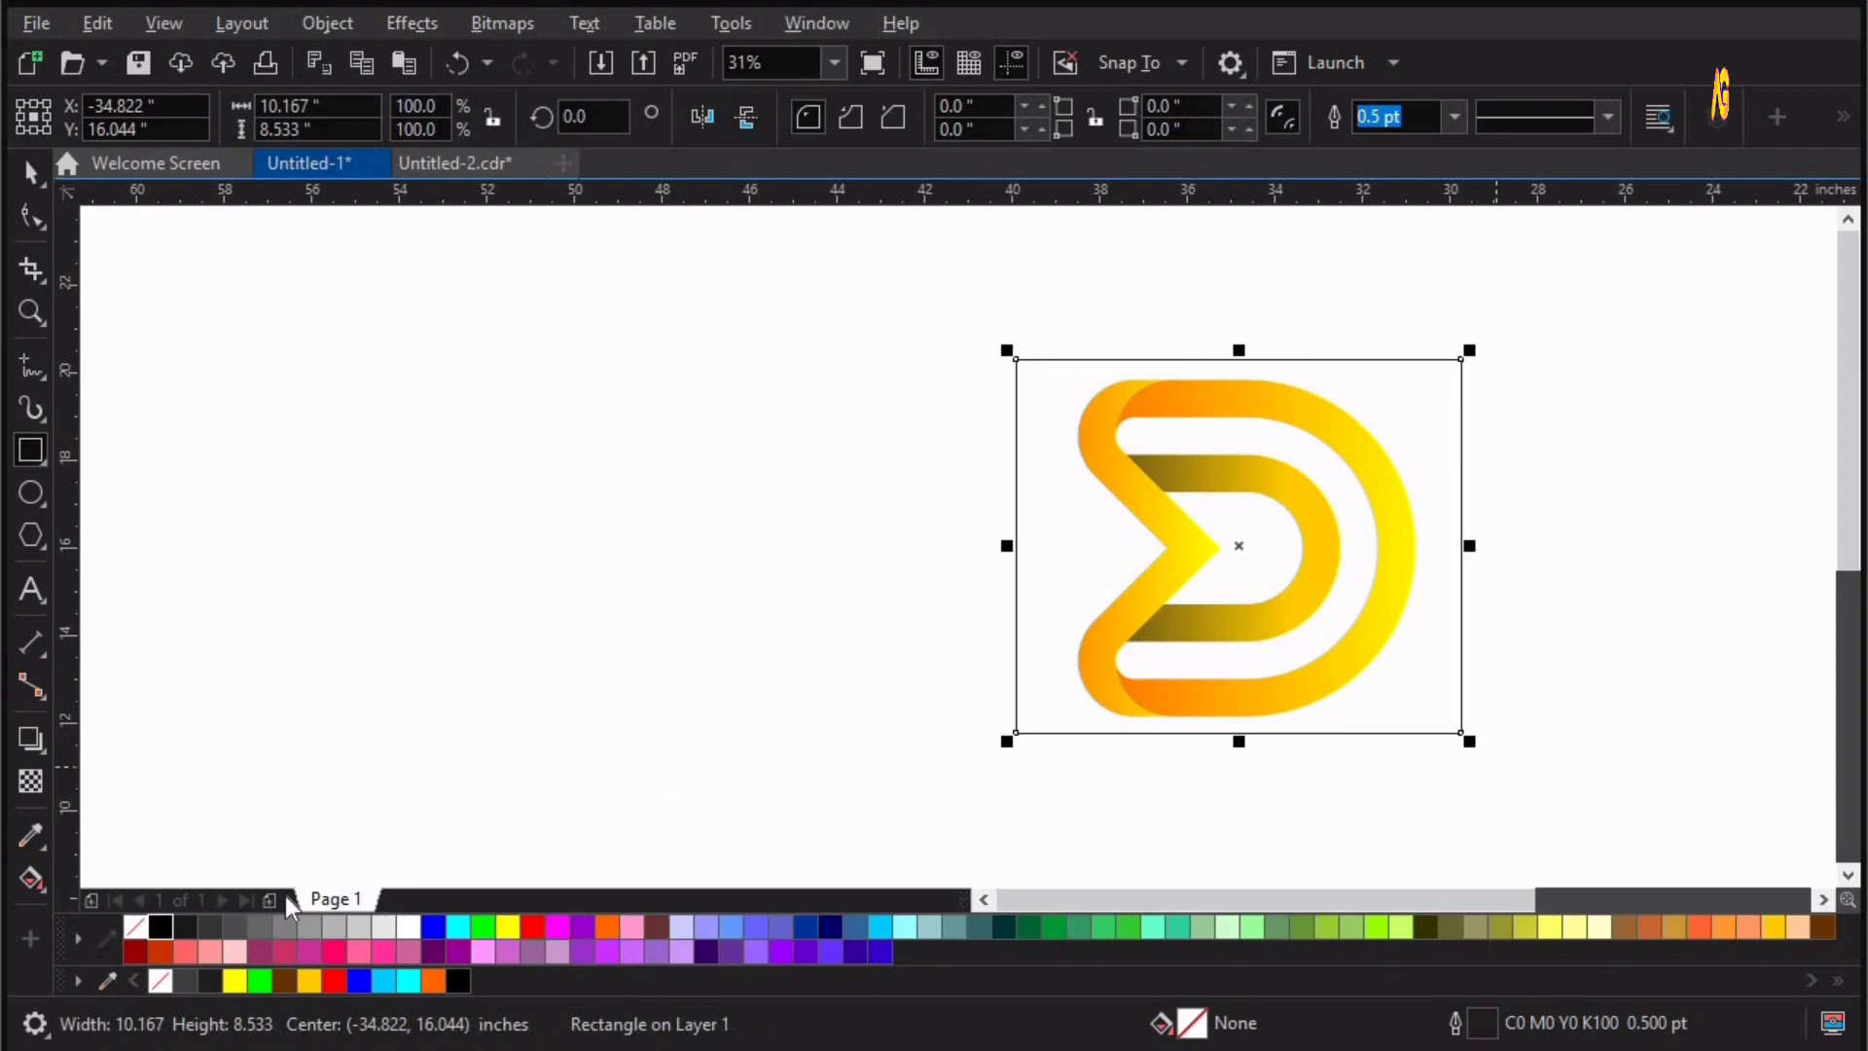
{"action": "left_click", "coordinate": [176, 926]}
{"action": "key", "text": "space"}
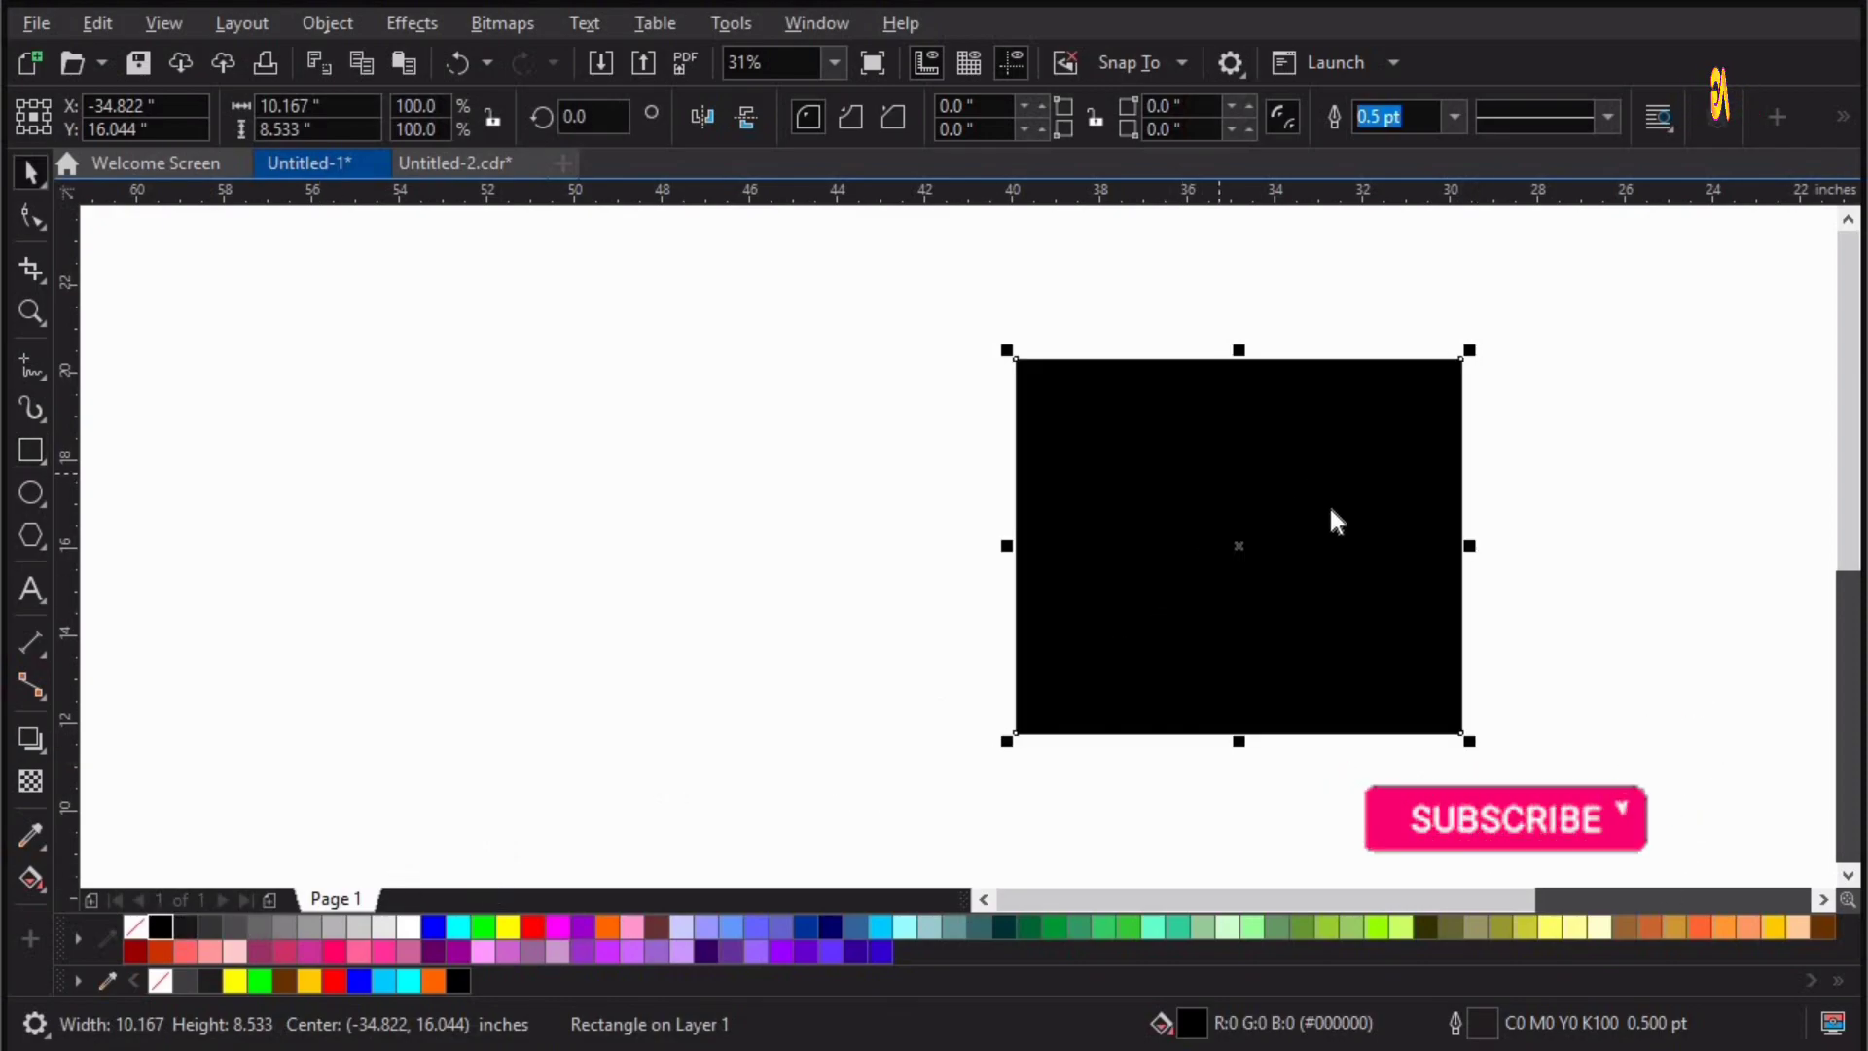
- Move the black rectangle behind the logo shapes as their background
{"action": "right_click", "coordinate": [1335, 522]}
{"action": "mouse_move", "coordinate": [1335, 542]}
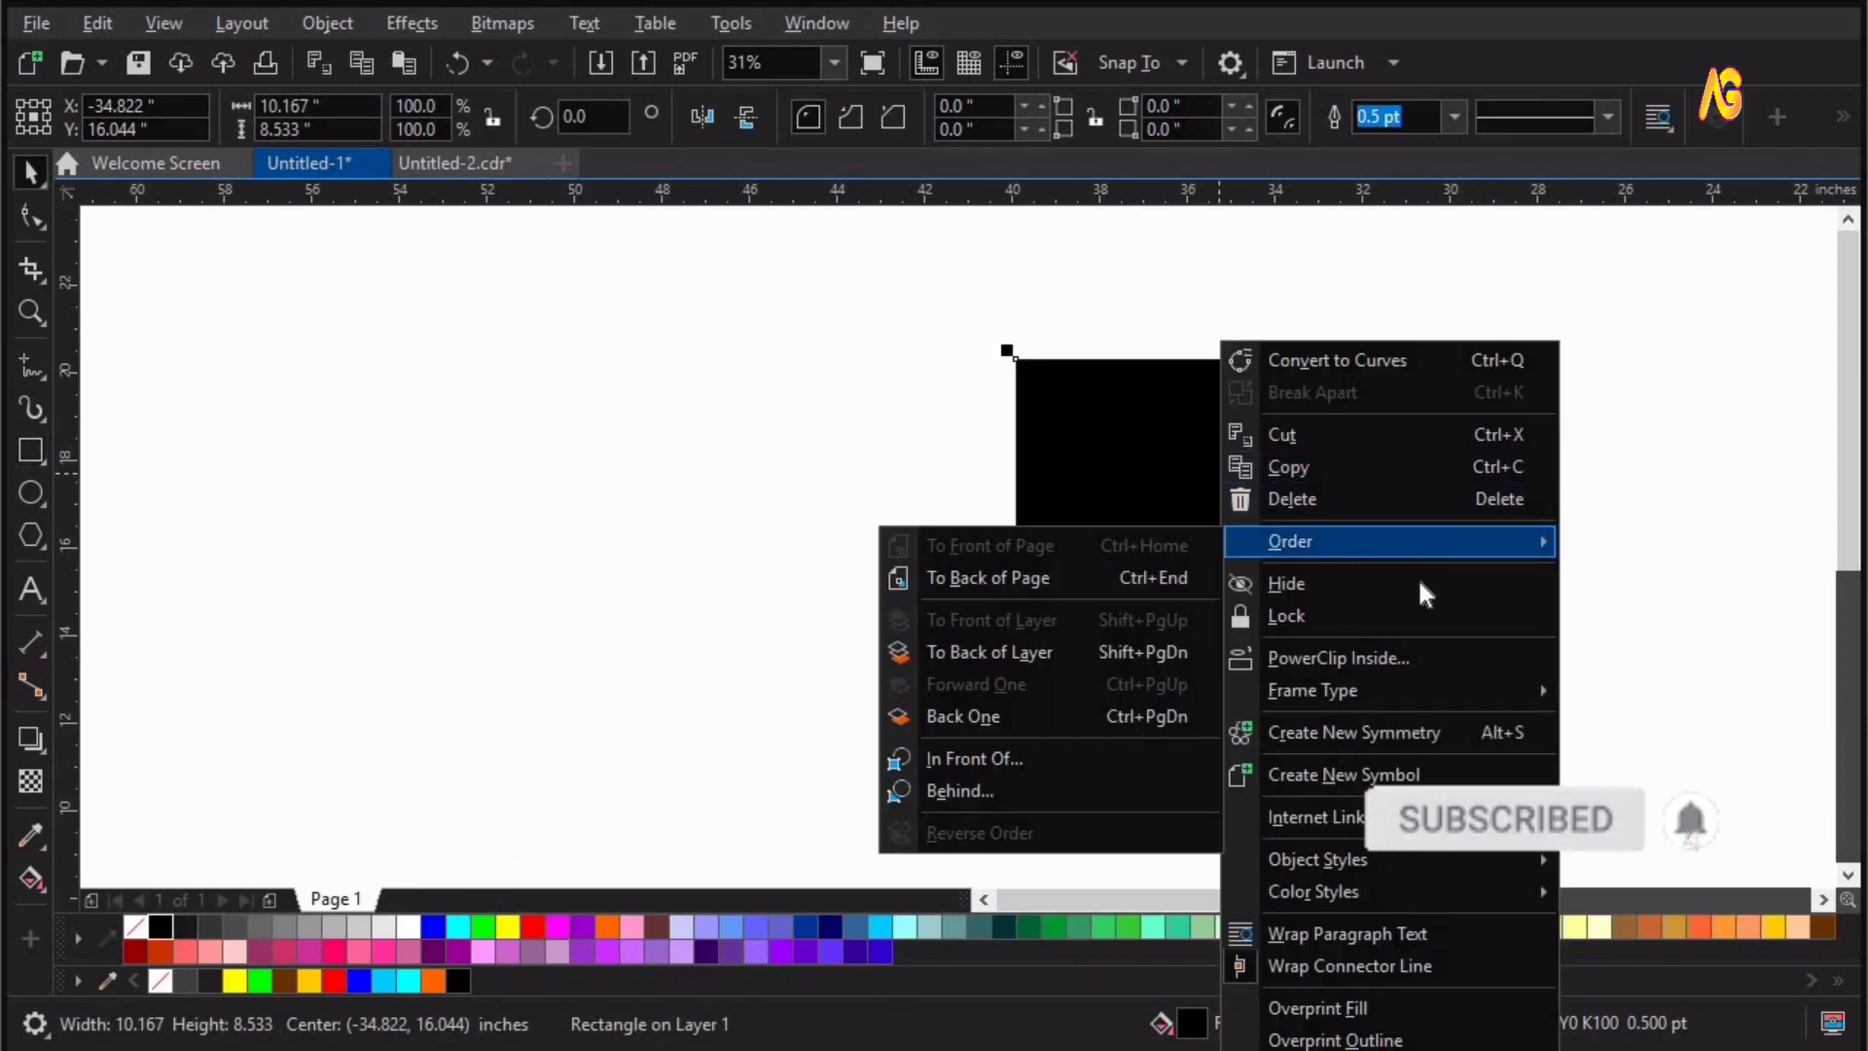
{"action": "left_click", "coordinate": [1171, 714]}
{"action": "key", "text": "shift+F2"}
{"action": "key", "text": "F6"}
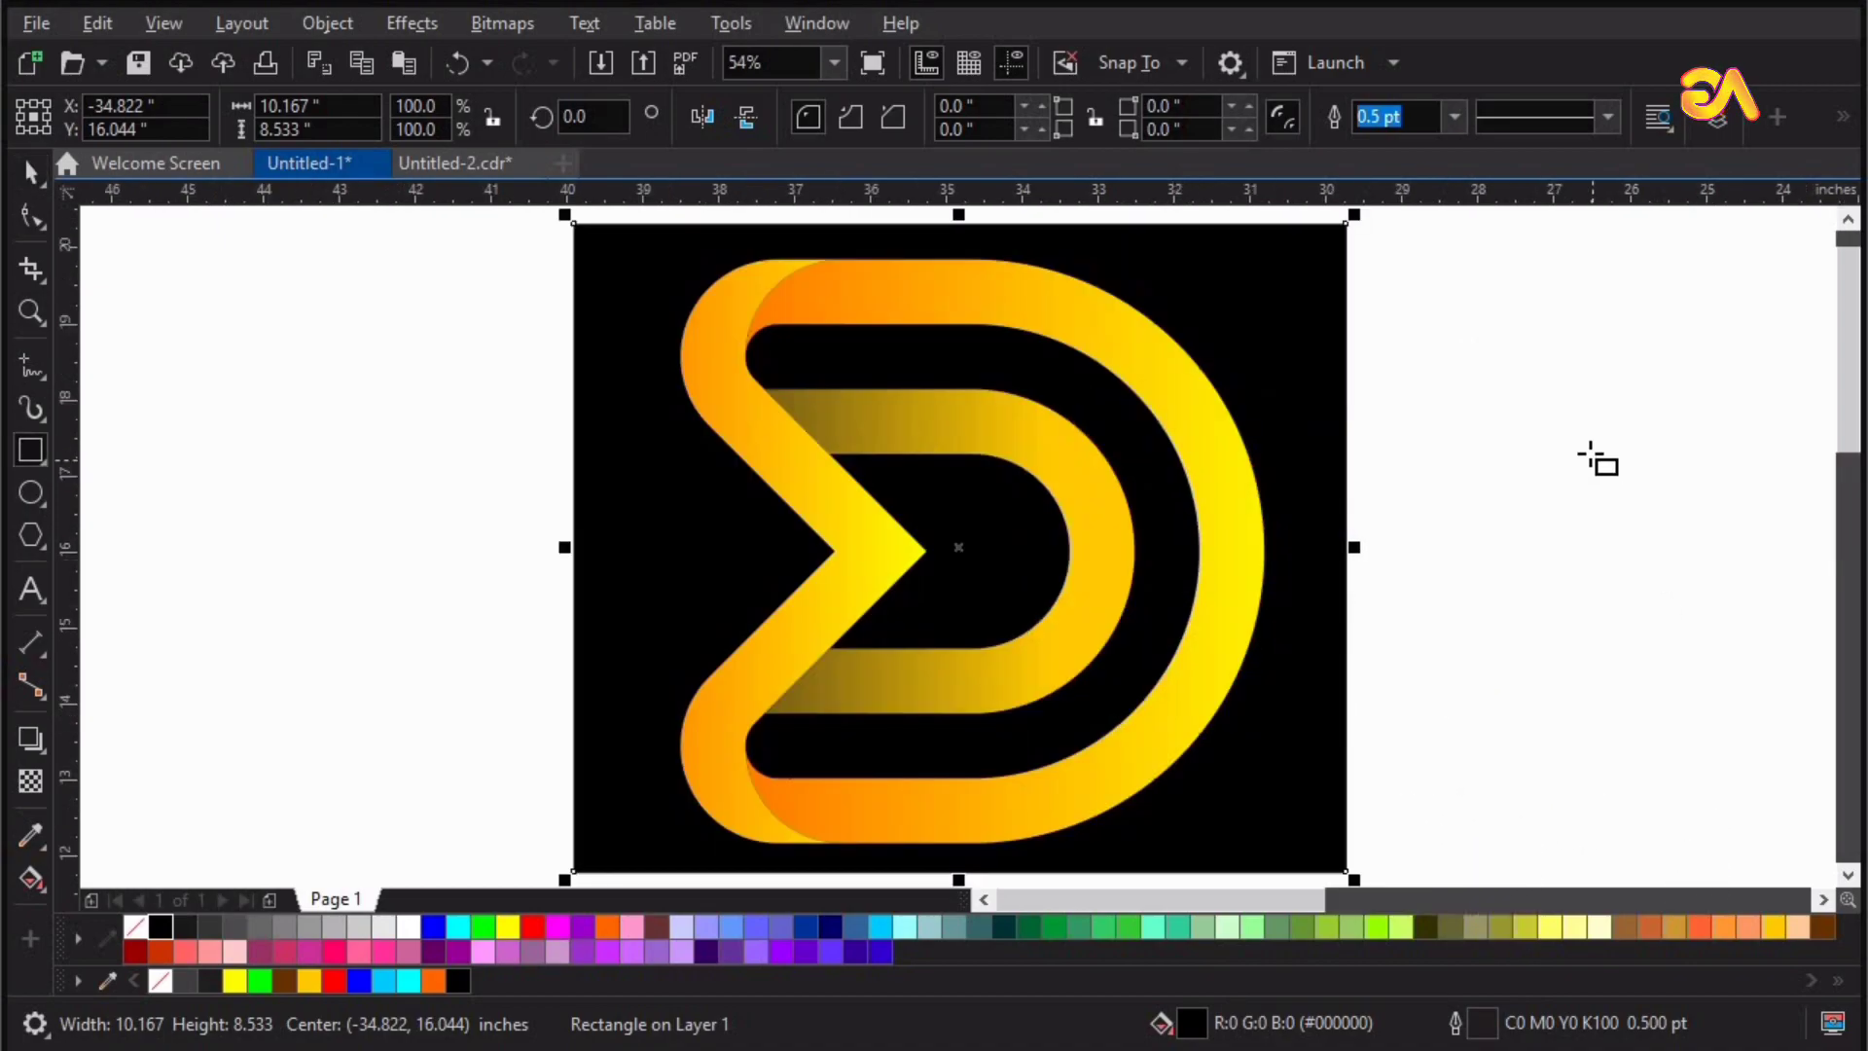
{"action": "left_click", "coordinate": [1589, 454]}
{"action": "key", "text": "space"}
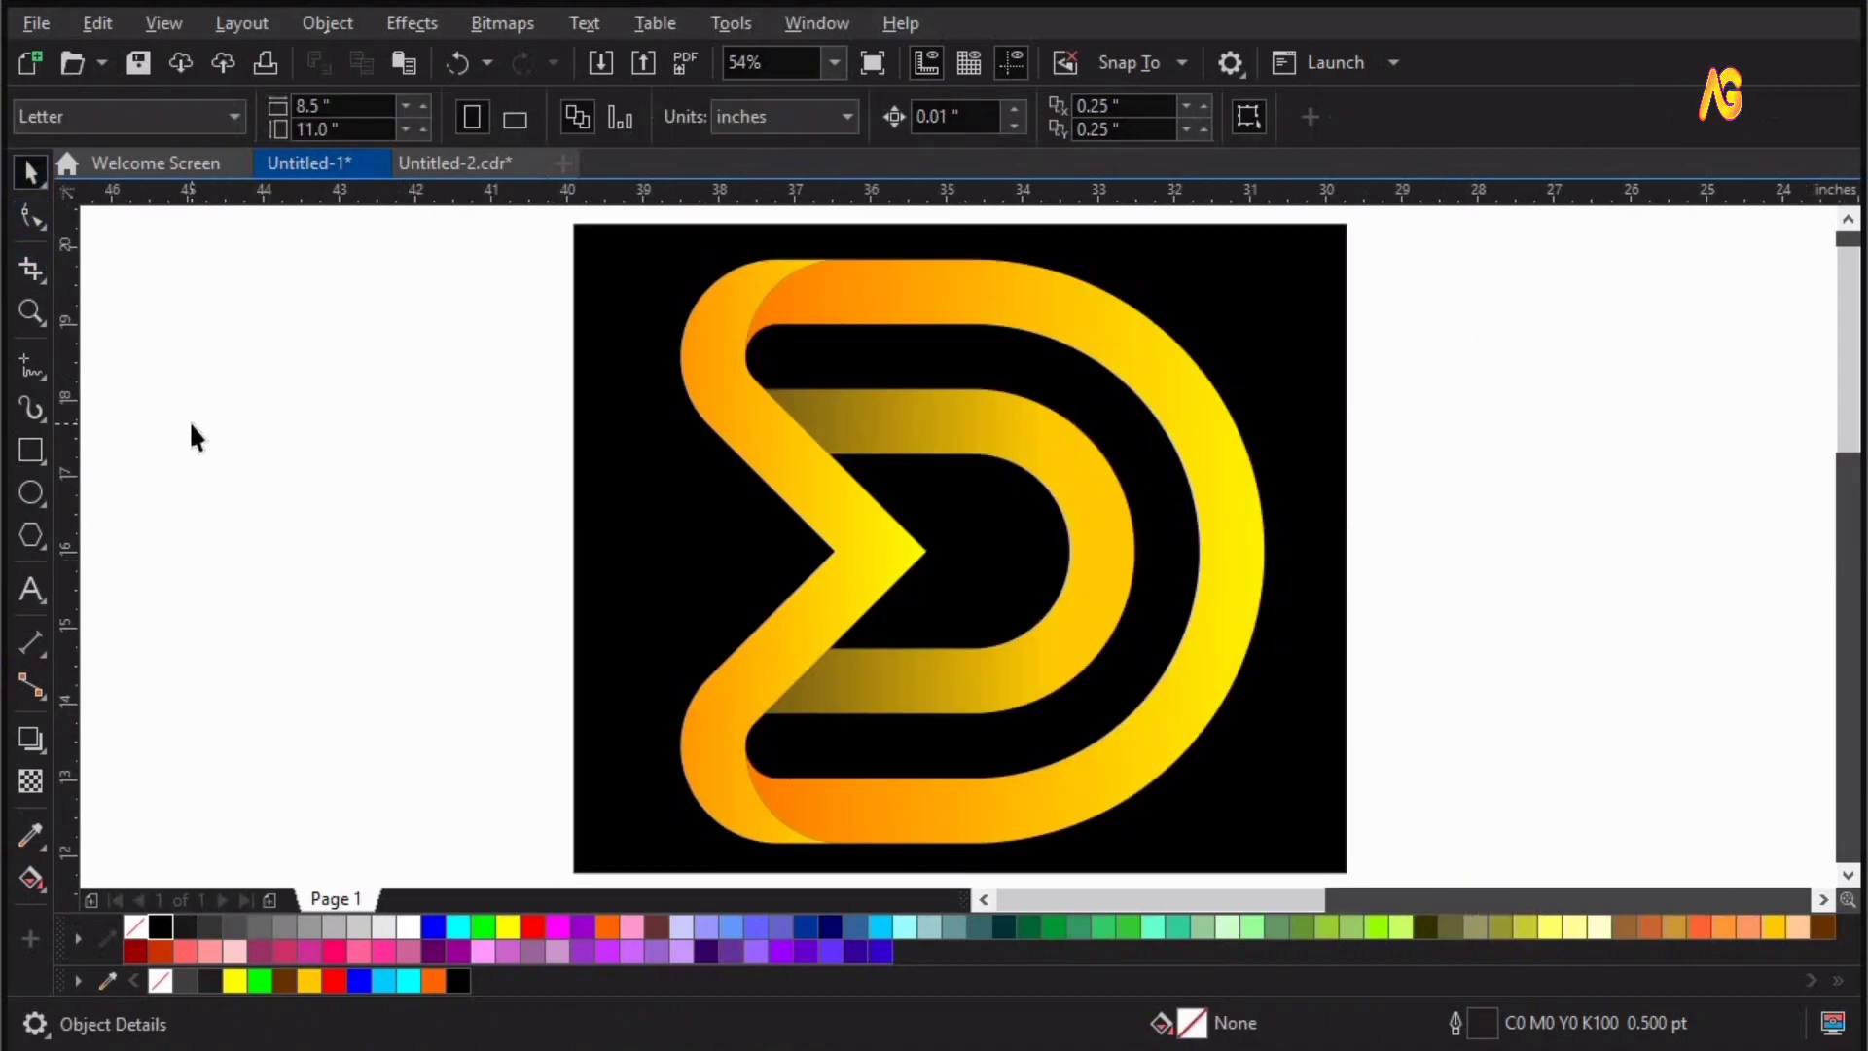